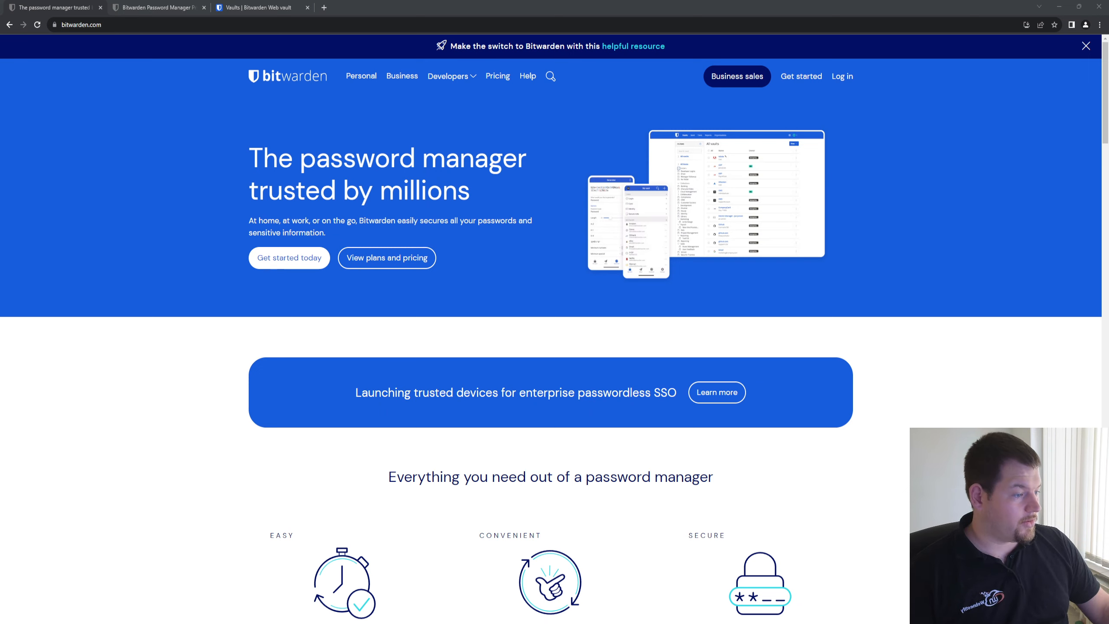
Go from the Bitwarden homepage to the business Pricing page.
{"action": "scroll", "coordinate": [554, 327], "scroll_direction": "down", "scroll_amount": 3}
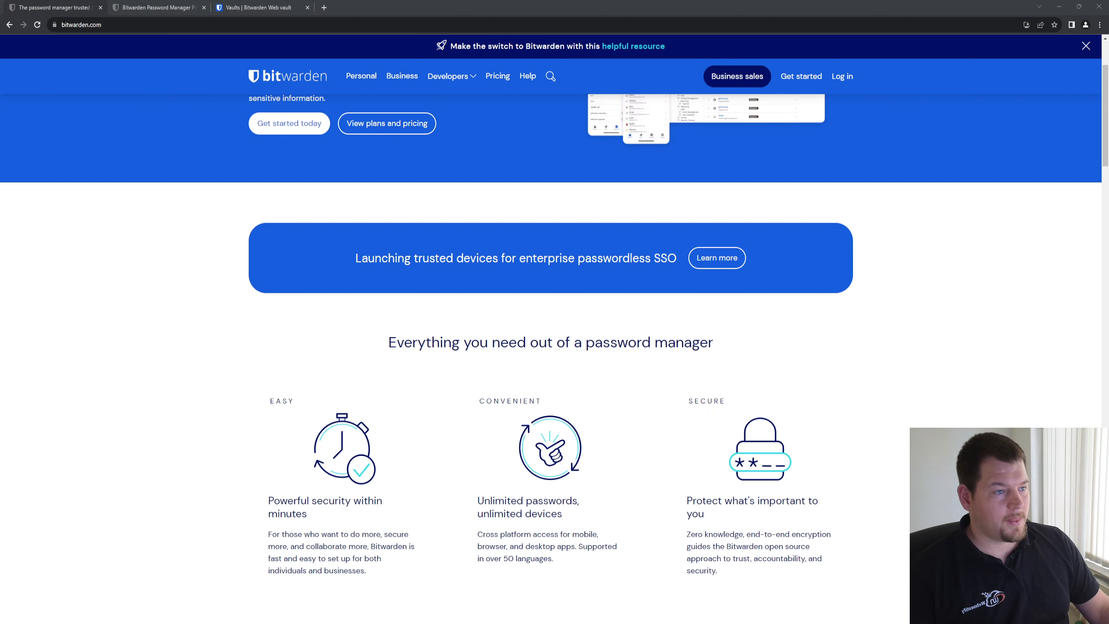
{"action": "scroll", "coordinate": [551, 306], "scroll_direction": "up", "scroll_amount": 3}
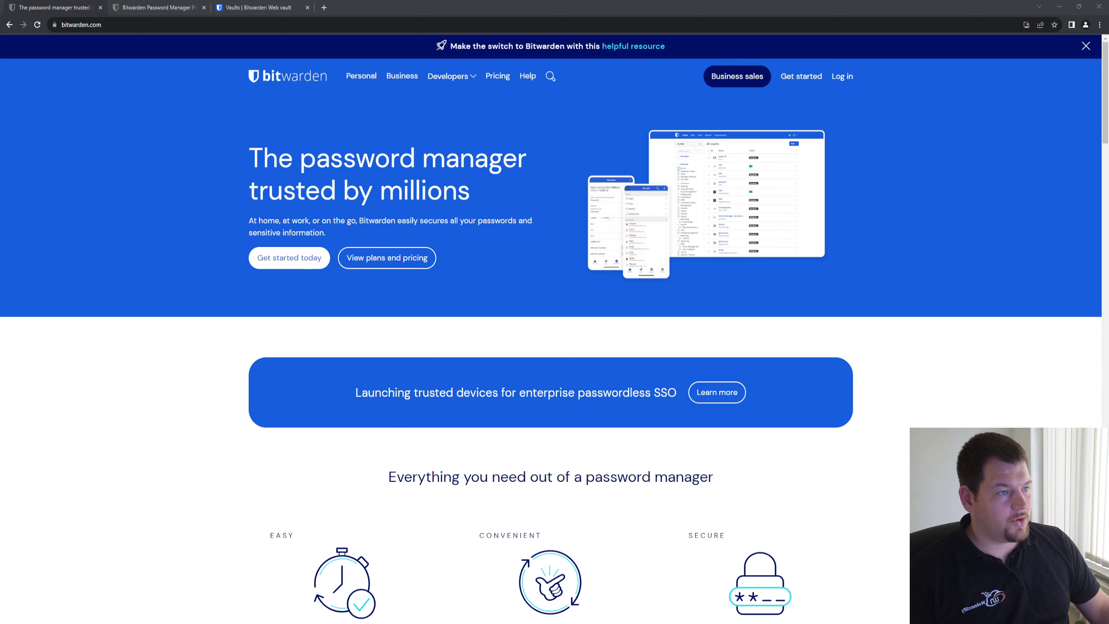
{"action": "left_click", "coordinate": [504, 81]}
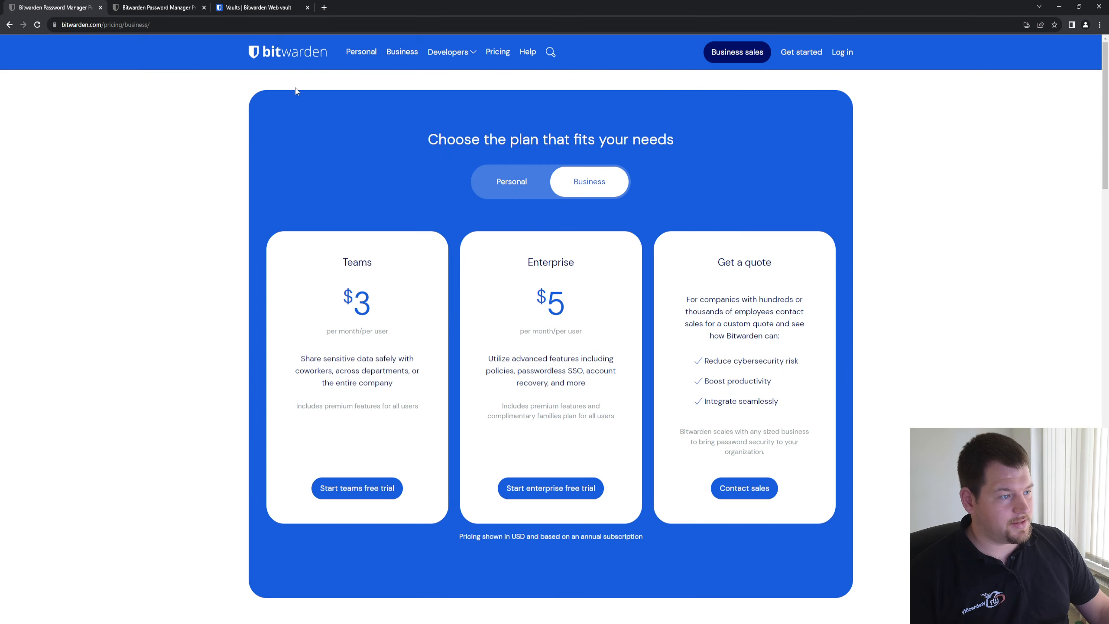
Switch to Personal plans and review the Free, Premium and Families cards, including File attachments and Emergency access.
{"action": "left_click", "coordinate": [512, 188]}
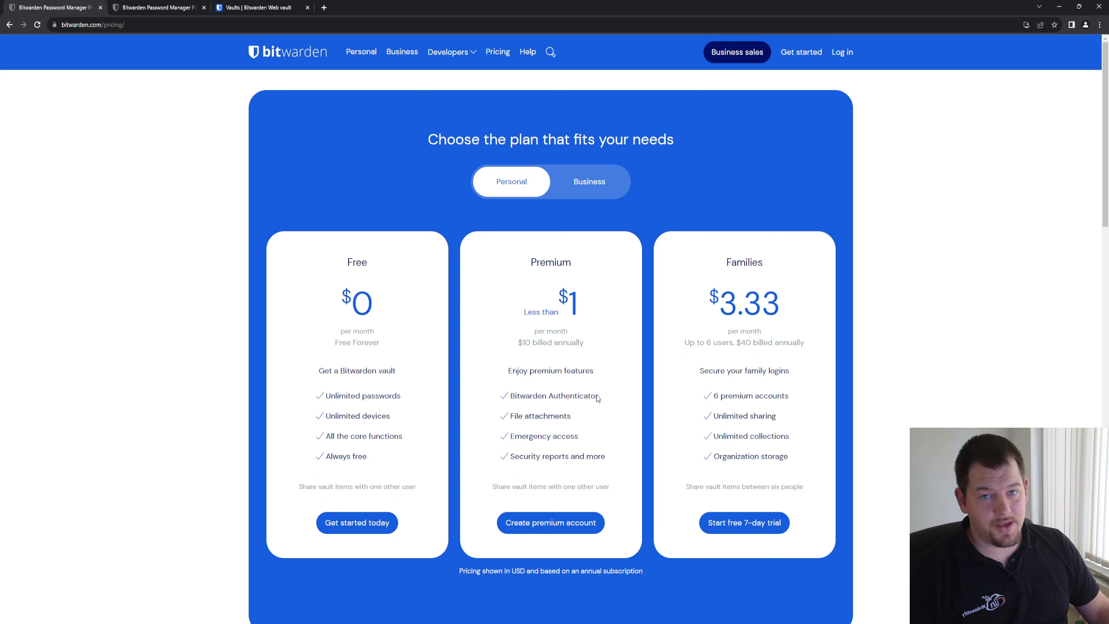
{"action": "scroll", "coordinate": [598, 404], "scroll_direction": "down", "scroll_amount": 1}
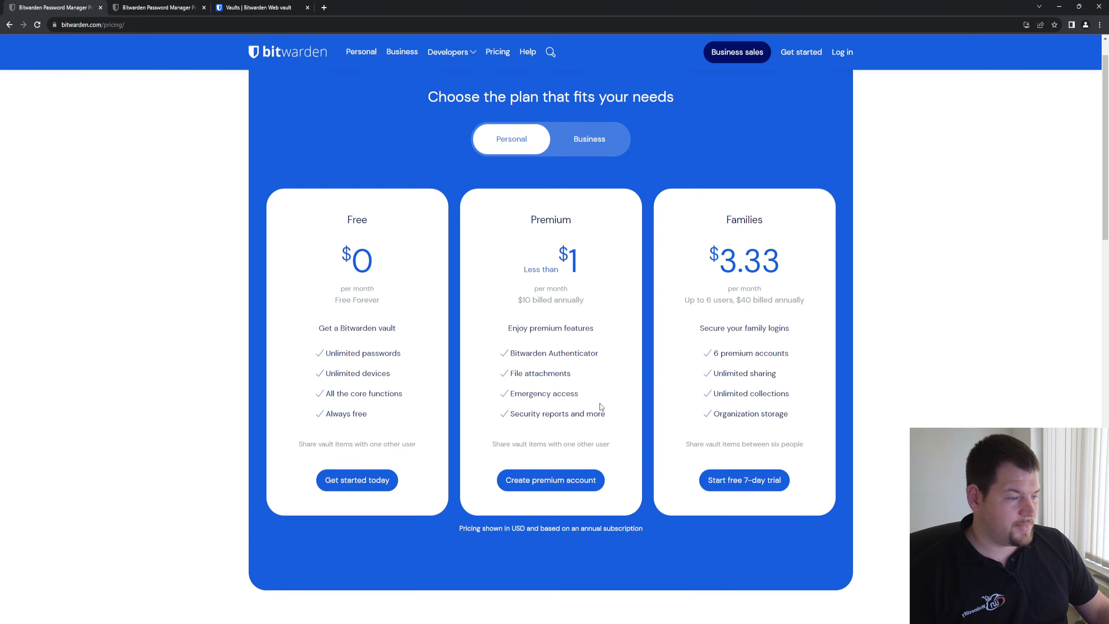
{"action": "left_click_drag", "start_coordinate": [519, 372], "coordinate": [548, 393]}
{"action": "left_click", "coordinate": [577, 378]}
{"action": "left_click", "coordinate": [559, 390]}
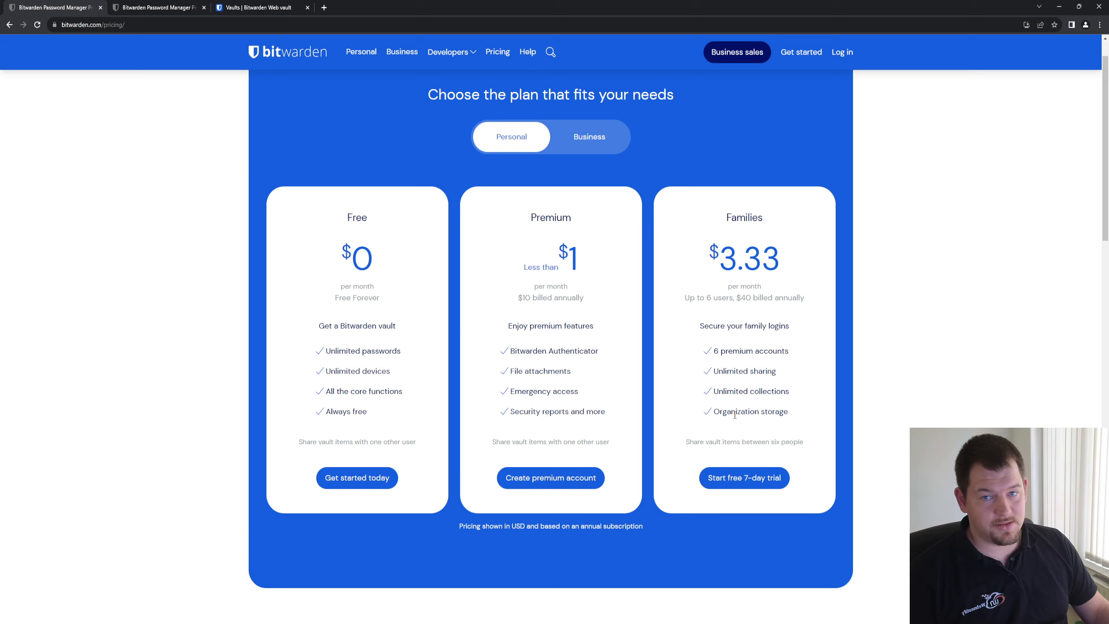
Scroll through the personal plan comparison table and back to the top.
{"action": "scroll", "coordinate": [792, 361], "scroll_direction": "down", "scroll_amount": 10}
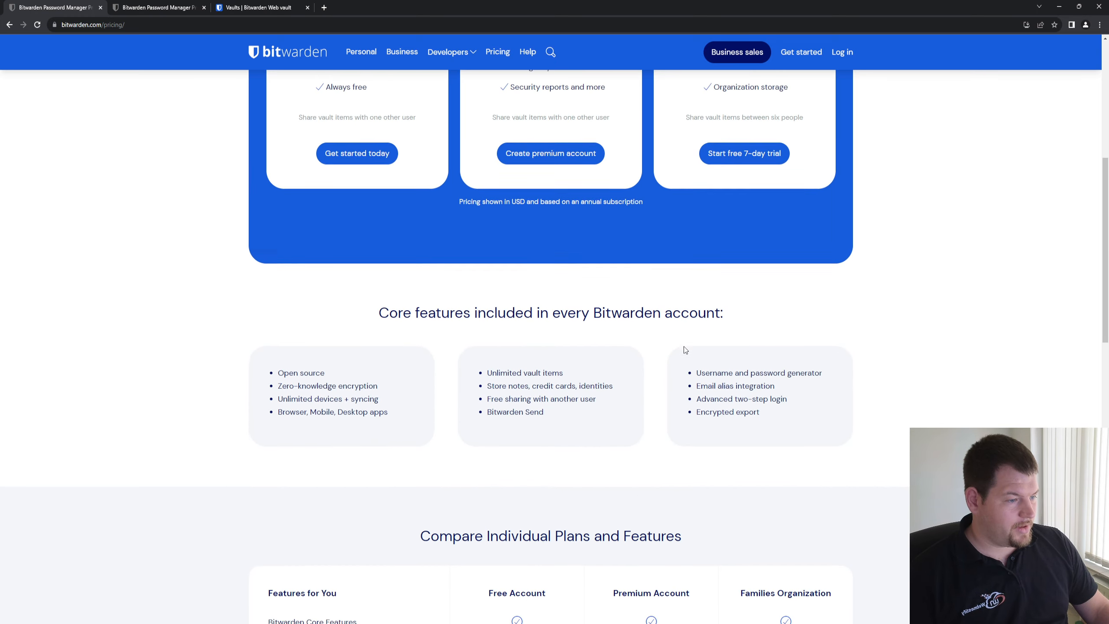
{"action": "scroll", "coordinate": [699, 327], "scroll_direction": "down", "scroll_amount": 5}
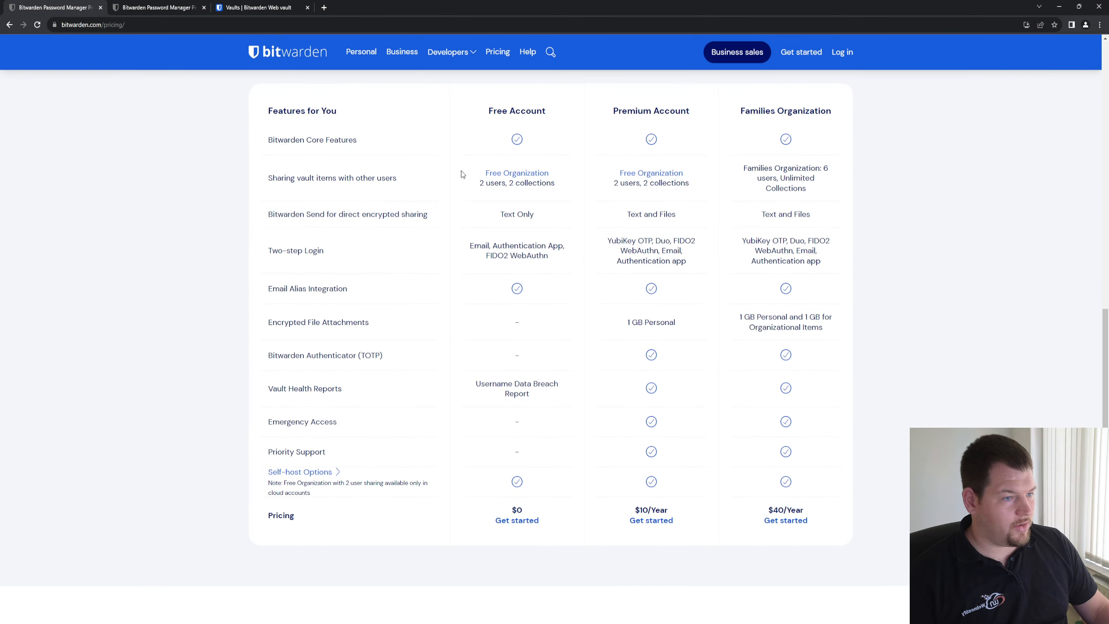
{"action": "scroll", "coordinate": [624, 197], "scroll_direction": "up", "scroll_amount": 1}
{"action": "scroll", "coordinate": [649, 434], "scroll_direction": "down", "scroll_amount": 10}
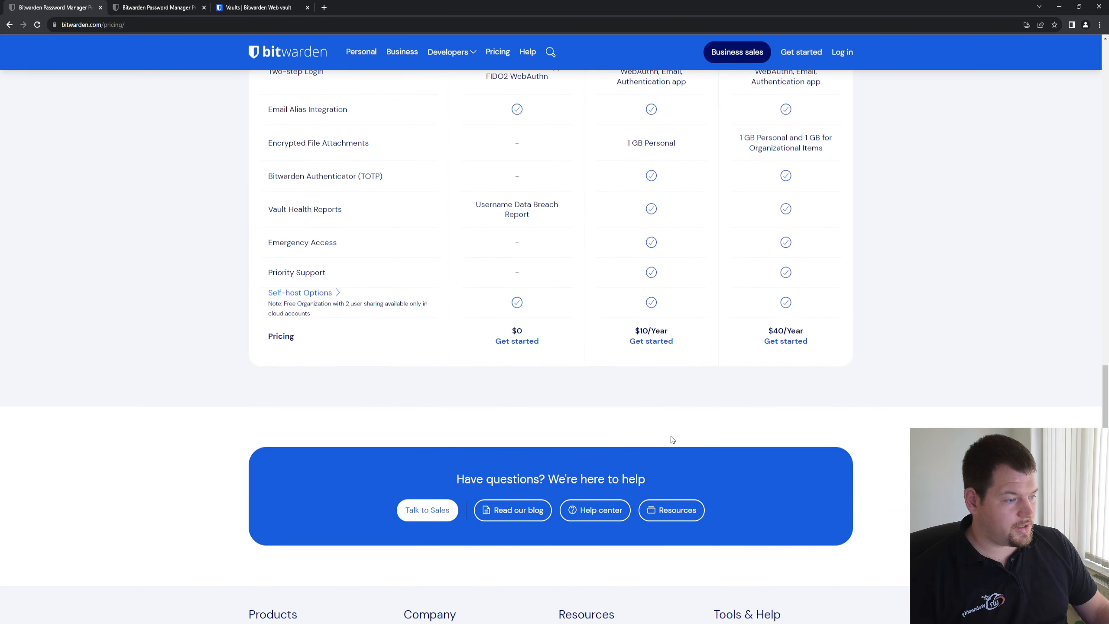
{"action": "scroll", "coordinate": [650, 434], "scroll_direction": "up", "scroll_amount": 15}
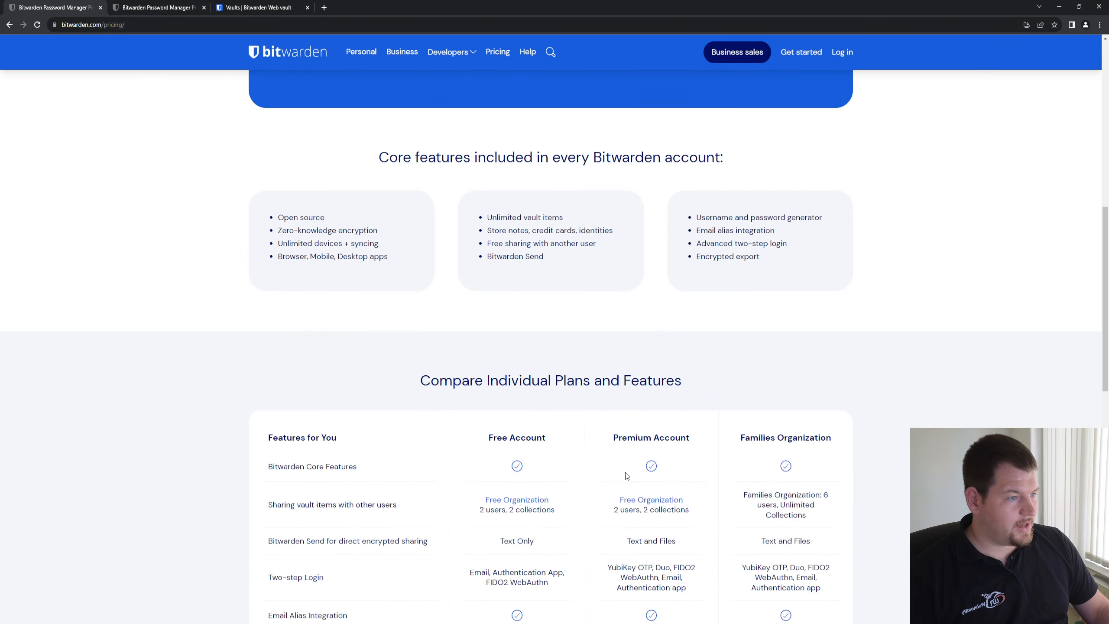
{"action": "scroll", "coordinate": [634, 422], "scroll_direction": "up", "scroll_amount": 12}
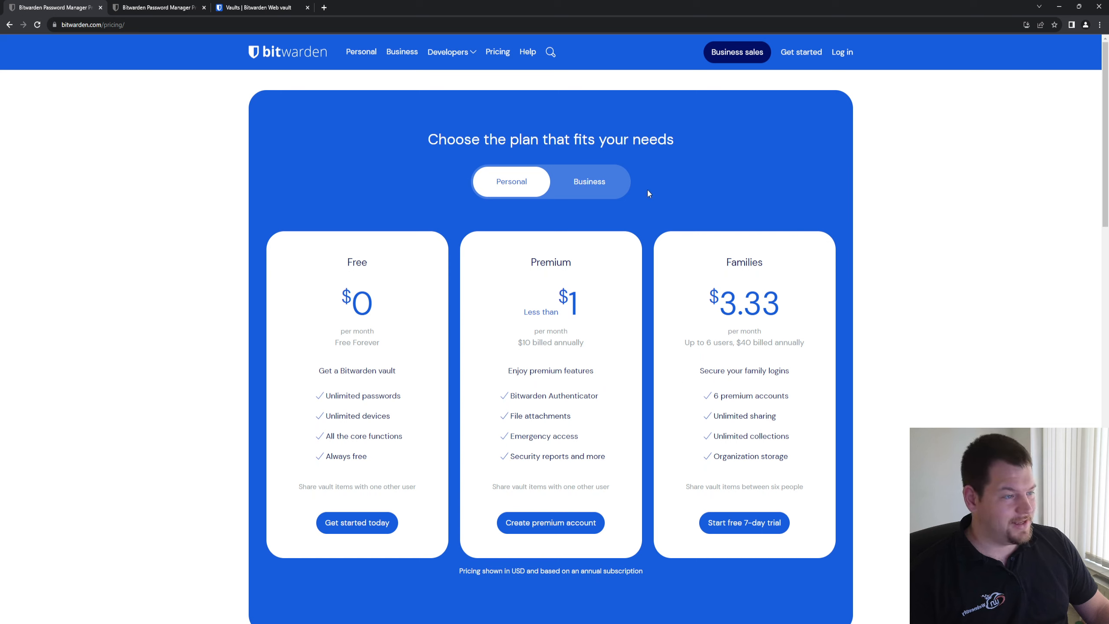
Show the Business plans again (Teams, Enterprise, Get a quote) and open the Get started sign-up form.
{"action": "left_click", "coordinate": [586, 180]}
{"action": "scroll", "coordinate": [710, 191], "scroll_direction": "down", "scroll_amount": 2}
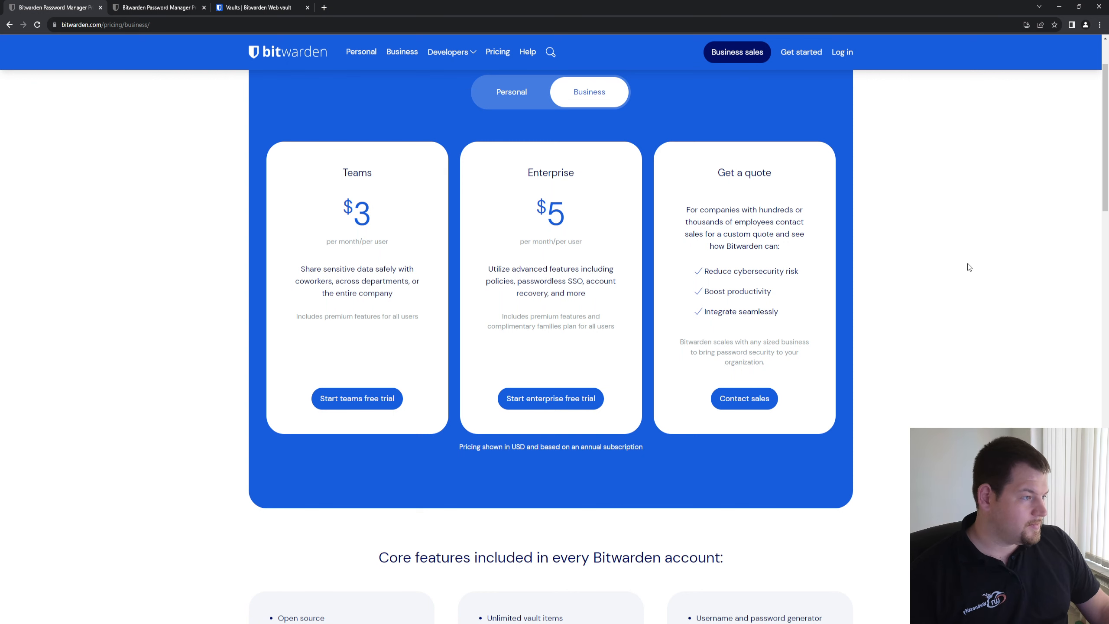
{"action": "scroll", "coordinate": [744, 317], "scroll_direction": "up", "scroll_amount": 1}
{"action": "scroll", "coordinate": [742, 315], "scroll_direction": "up", "scroll_amount": 1}
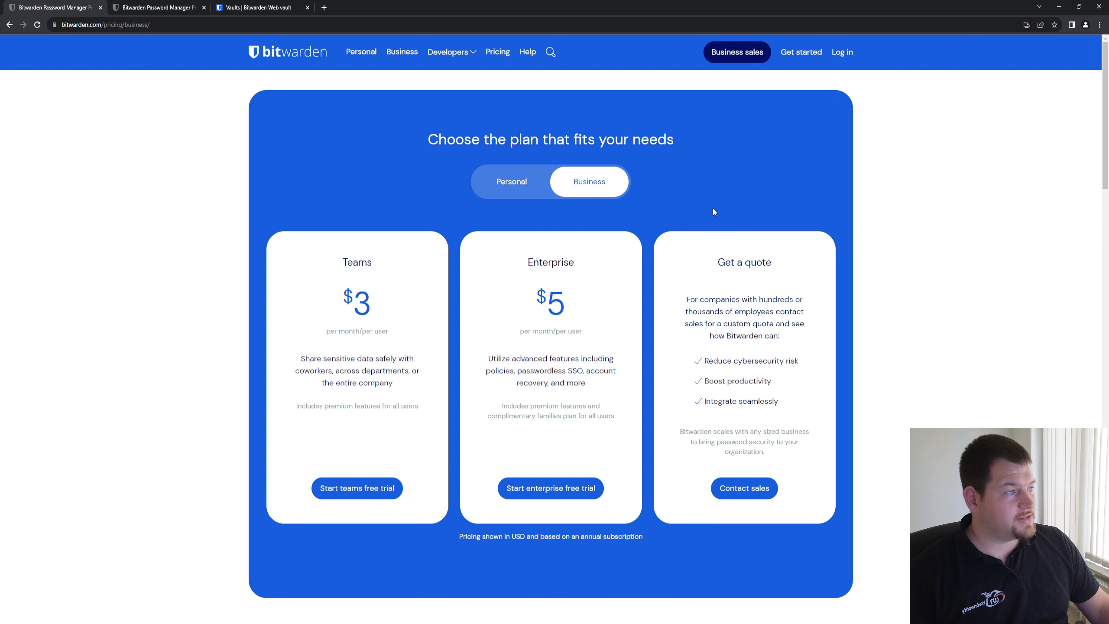
{"action": "left_click", "coordinate": [801, 52]}
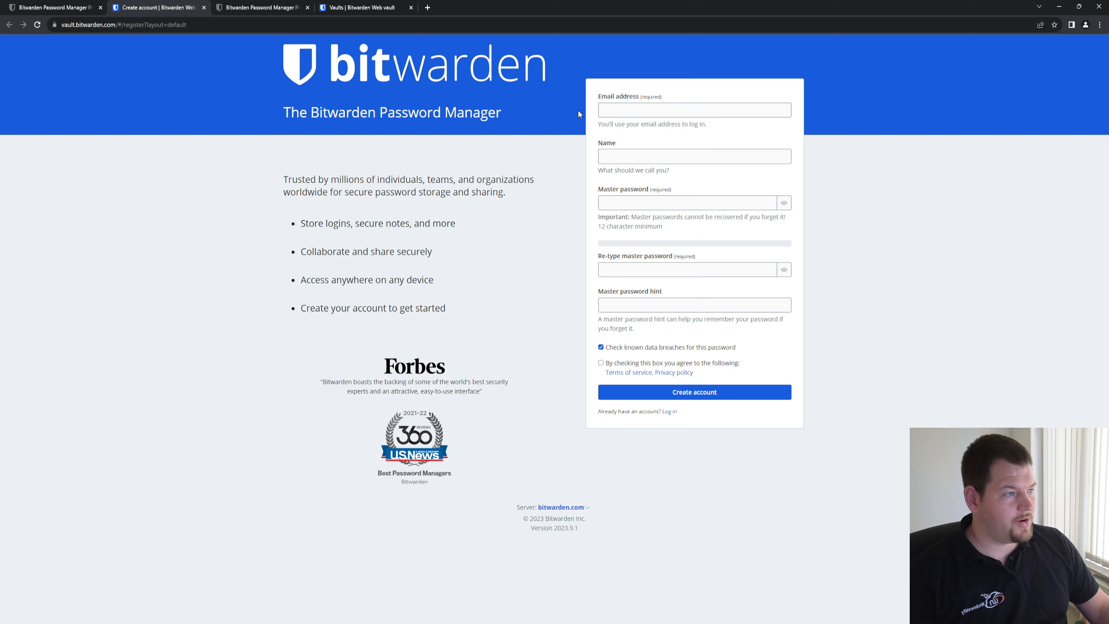
Leave the master password and hint fields blank and return to the business pricing tab.
{"action": "left_click", "coordinate": [673, 204]}
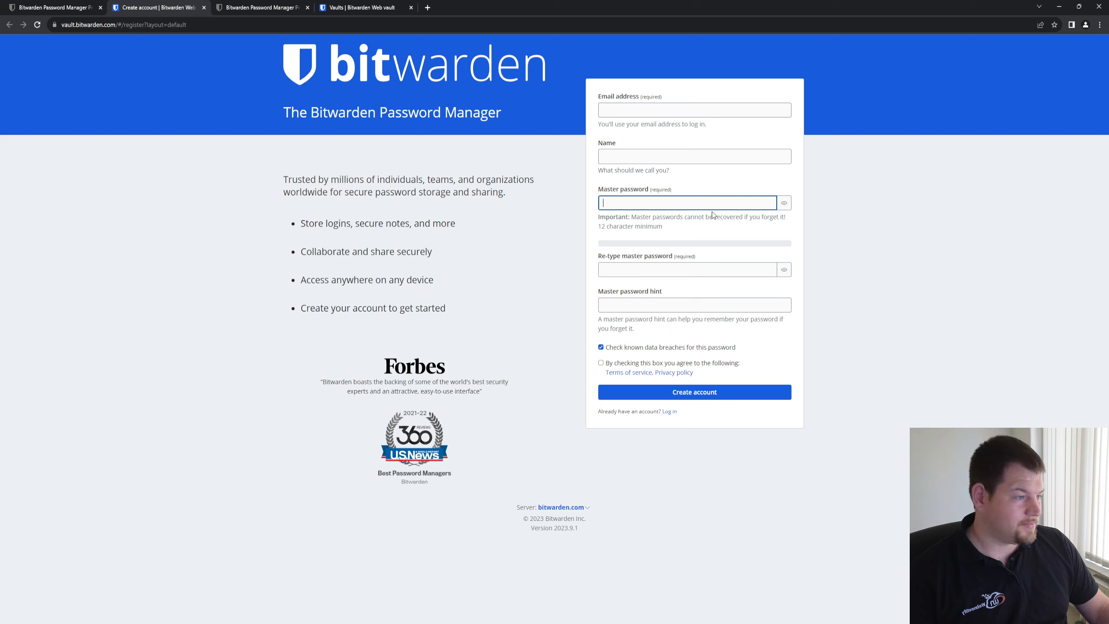
{"action": "left_click", "coordinate": [621, 303]}
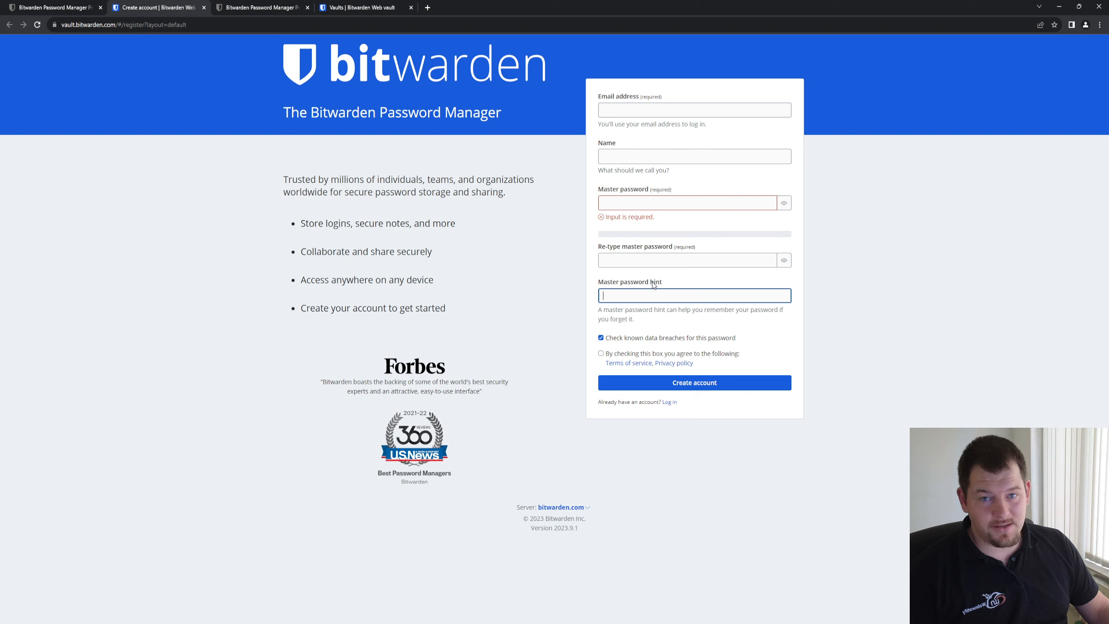
{"action": "left_click", "coordinate": [849, 235]}
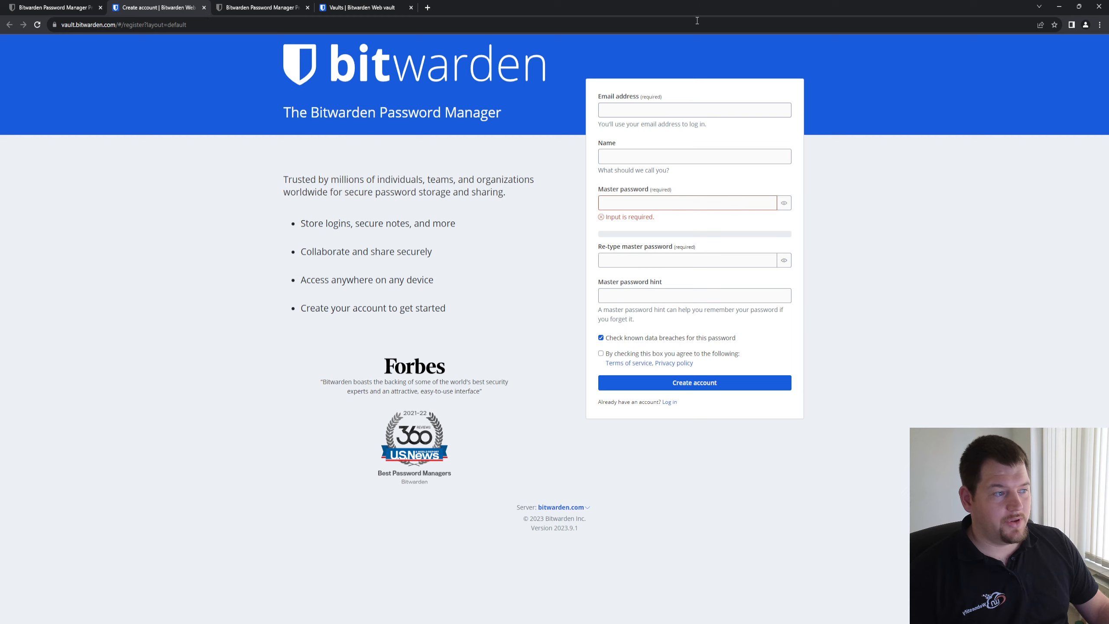
{"action": "left_click", "coordinate": [52, 7]}
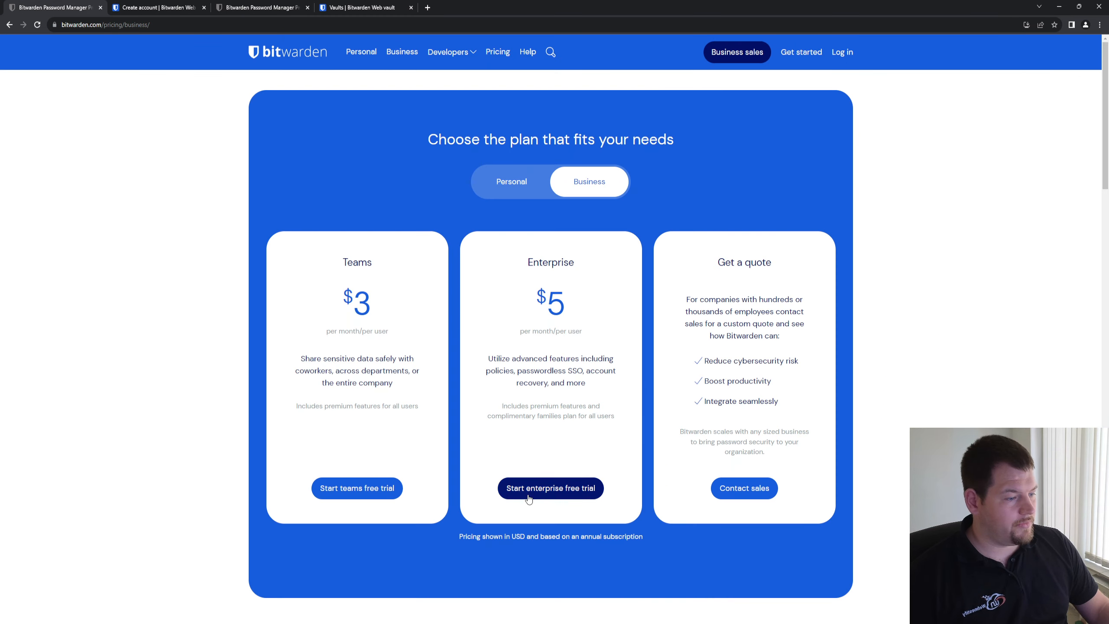
{"action": "left_click", "coordinate": [550, 489]}
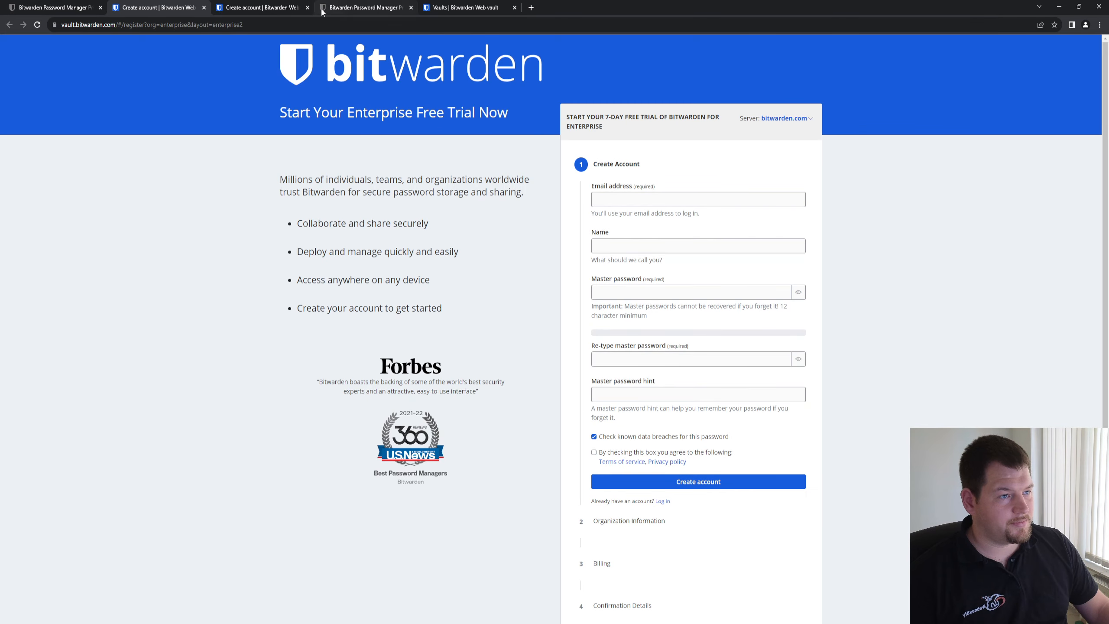
{"action": "left_click", "coordinate": [306, 6]}
{"action": "left_click", "coordinate": [308, 6]}
{"action": "left_click", "coordinate": [183, 9]}
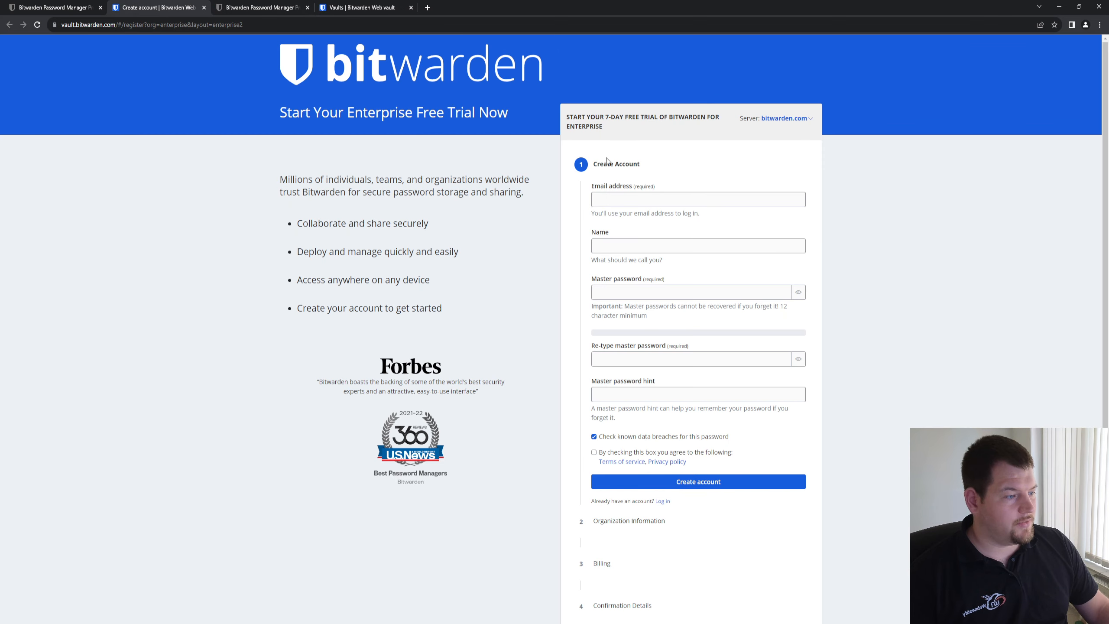
{"action": "scroll", "coordinate": [731, 384], "scroll_direction": "down", "scroll_amount": 1}
{"action": "scroll", "coordinate": [731, 384], "scroll_direction": "down", "scroll_amount": 1}
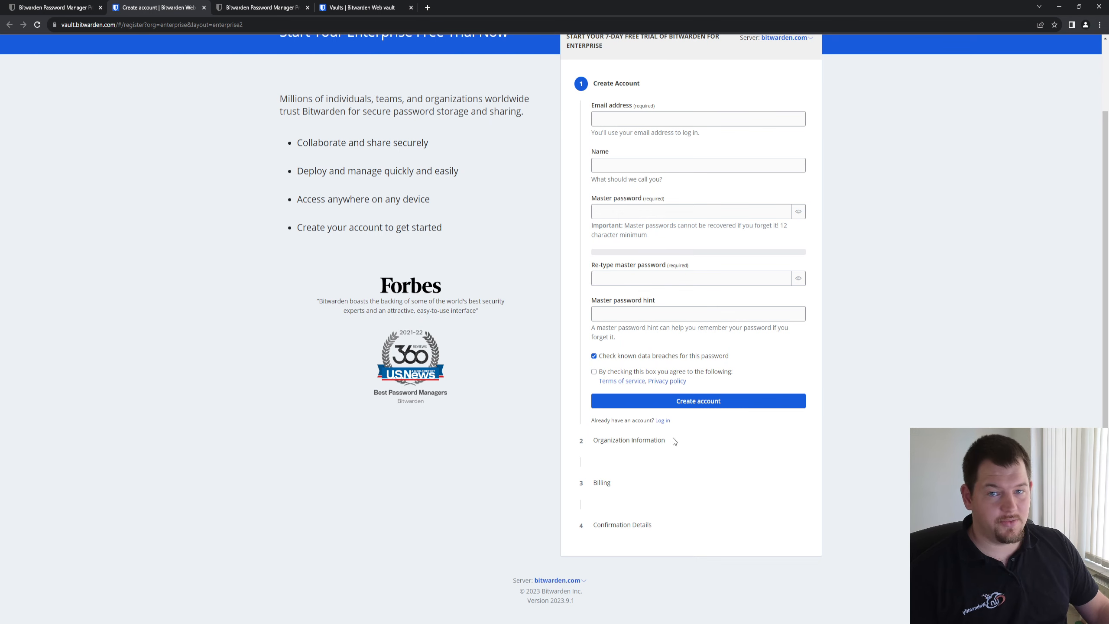
{"action": "scroll", "coordinate": [672, 437], "scroll_direction": "up", "scroll_amount": 3}
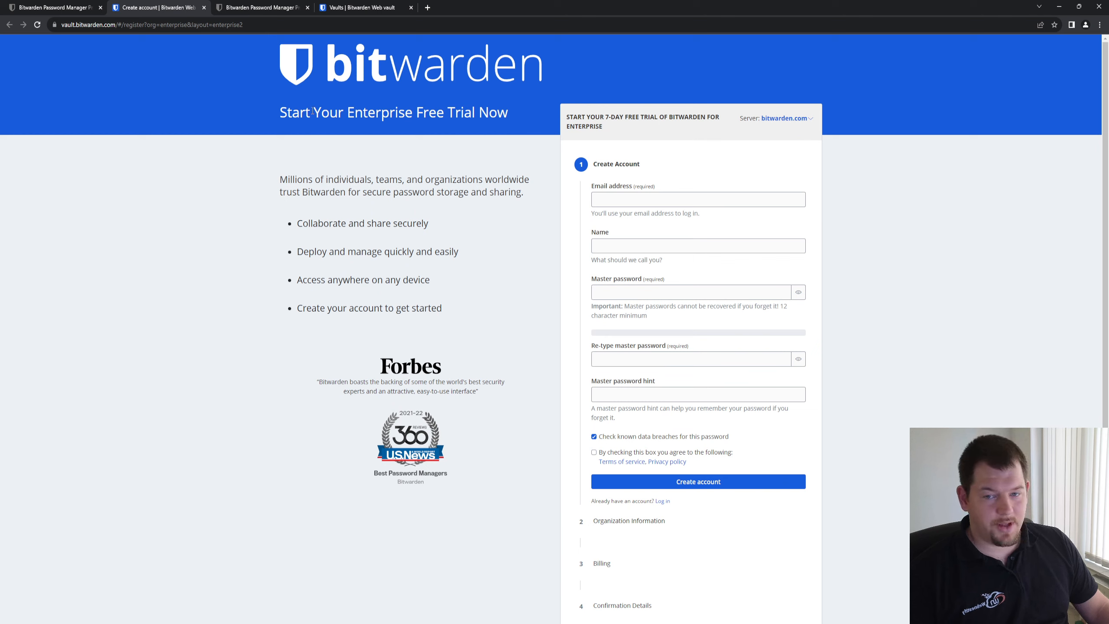
{"action": "left_click", "coordinate": [810, 120]}
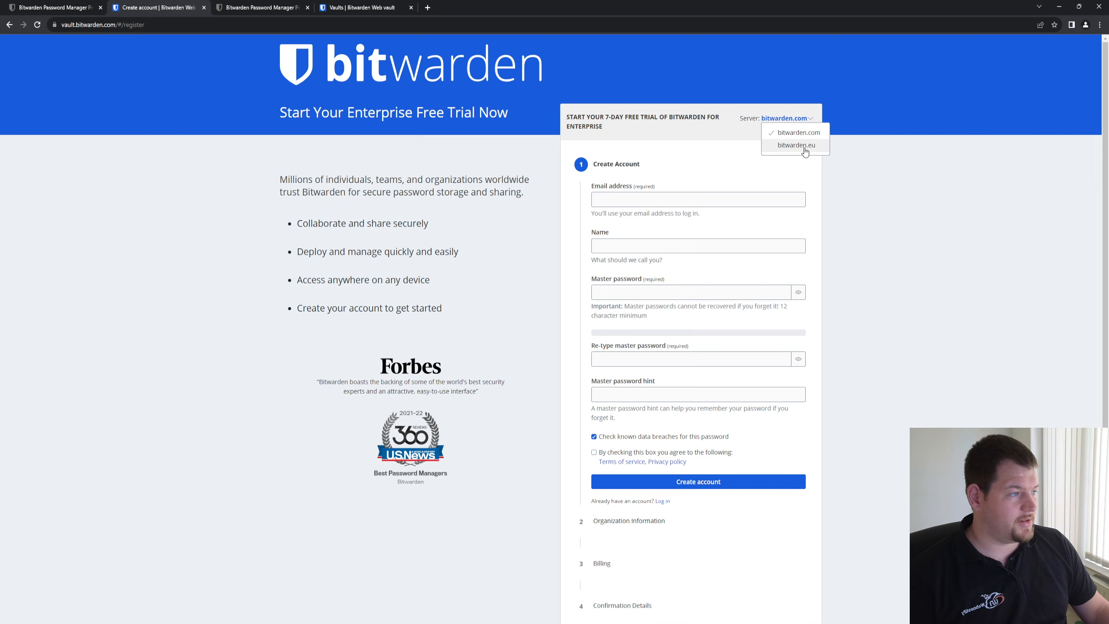
{"action": "left_click", "coordinate": [805, 149]}
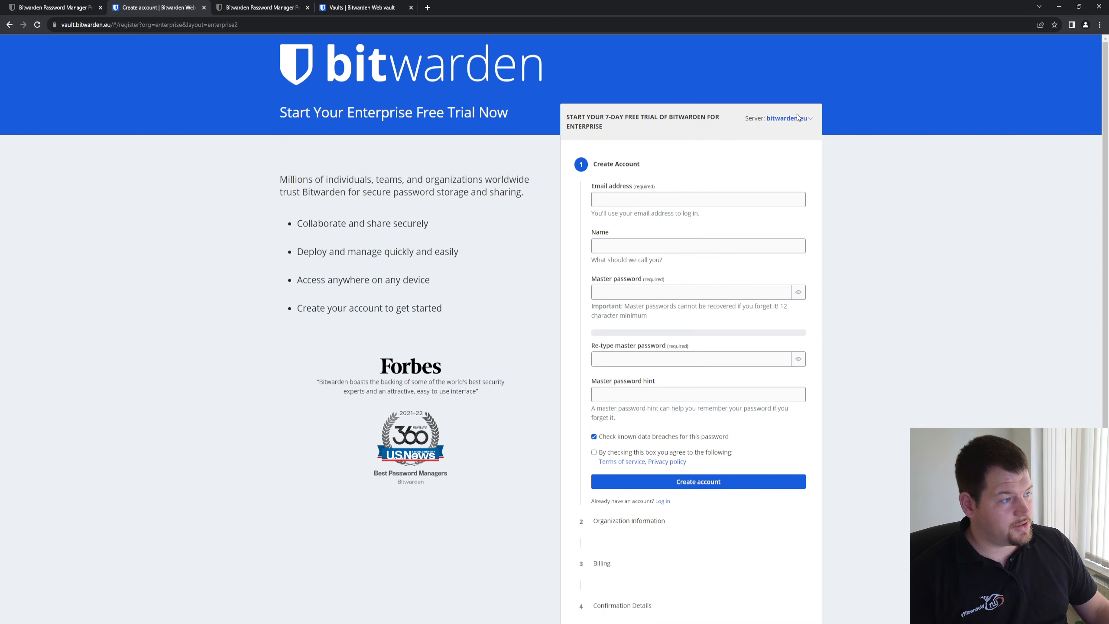
{"action": "scroll", "coordinate": [469, 243], "scroll_direction": "down", "scroll_amount": 2}
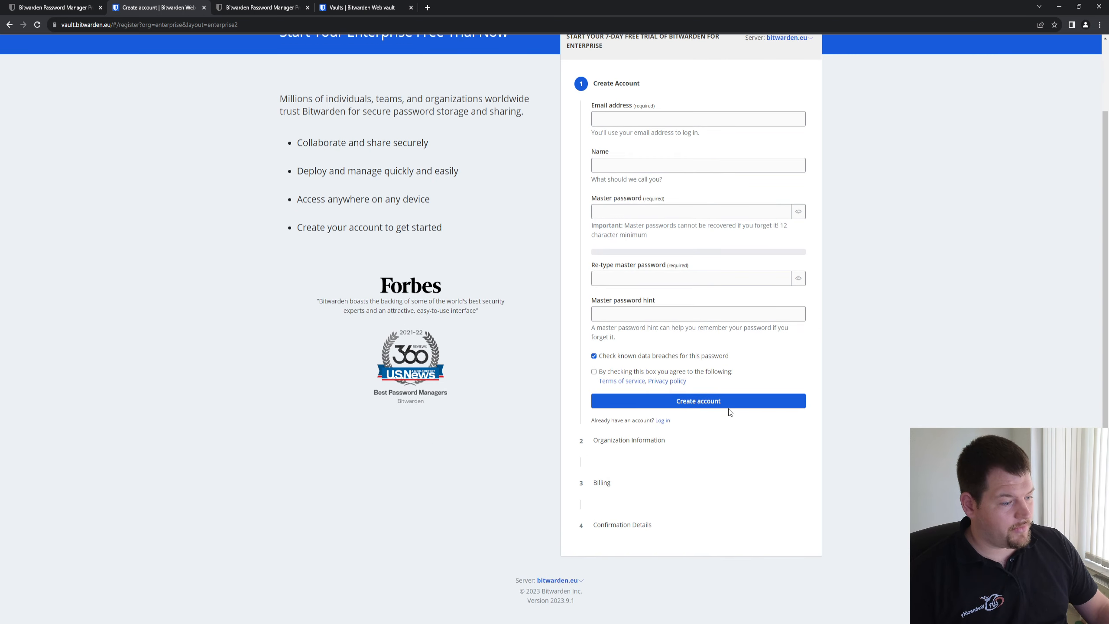
{"action": "left_click", "coordinate": [588, 581]}
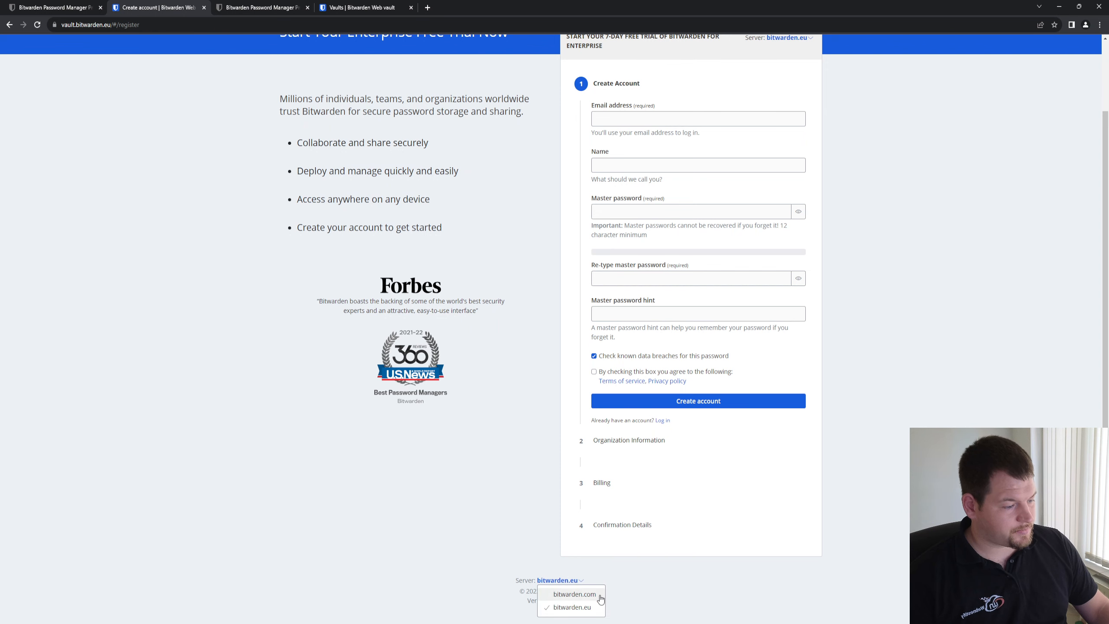
{"action": "left_click", "coordinate": [595, 594]}
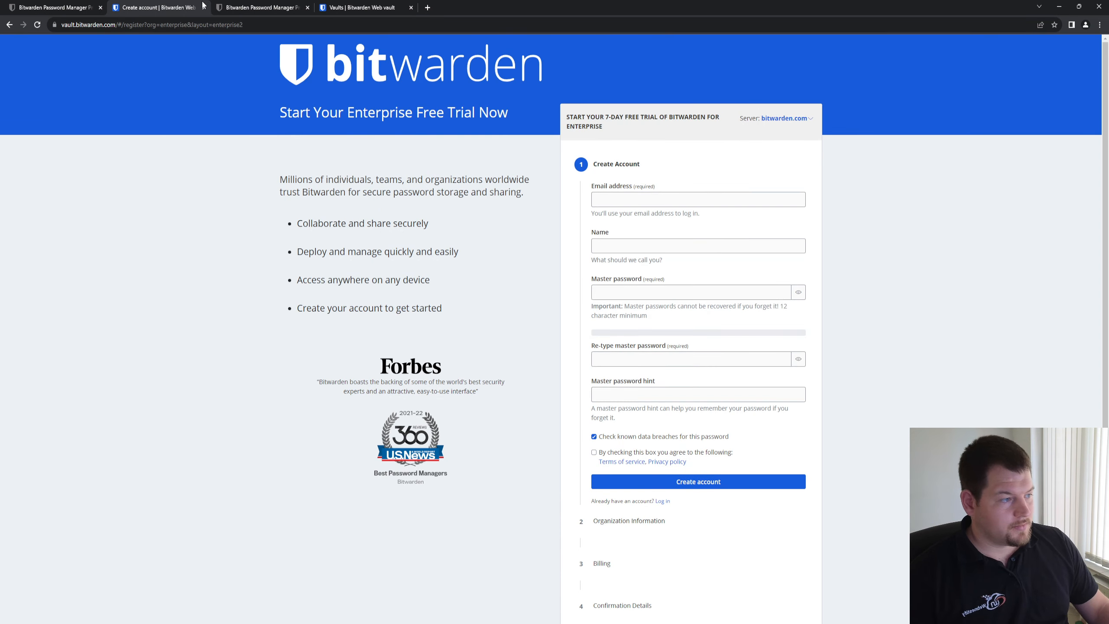
Close the Create account and pricing tabs so the web vault's All vaults page shows.
{"action": "left_click", "coordinate": [204, 7]}
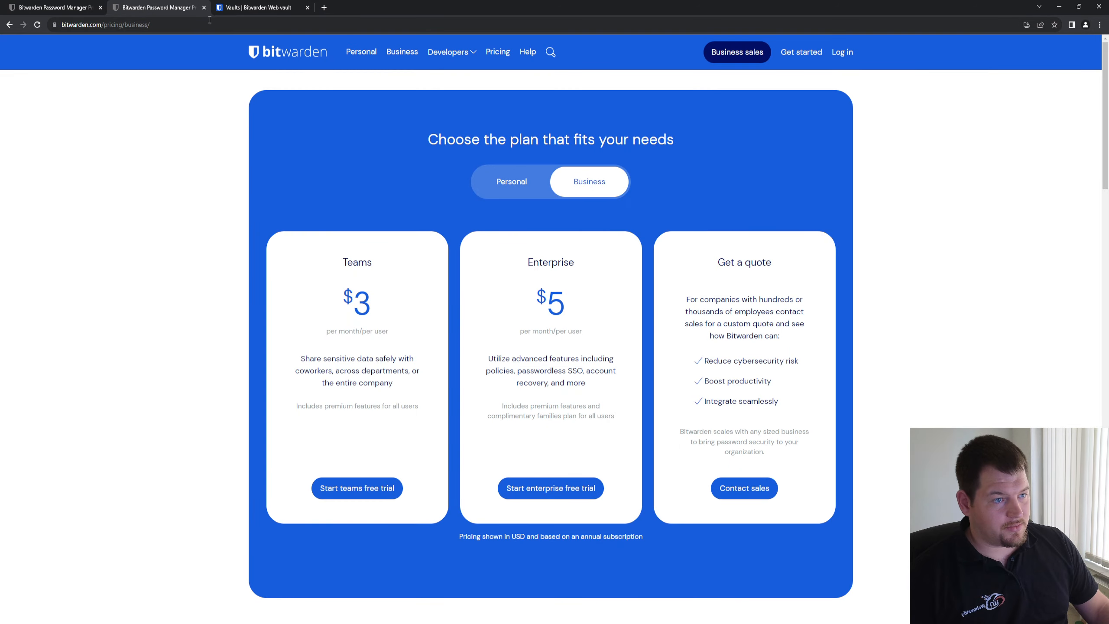
{"action": "left_click", "coordinate": [204, 7]}
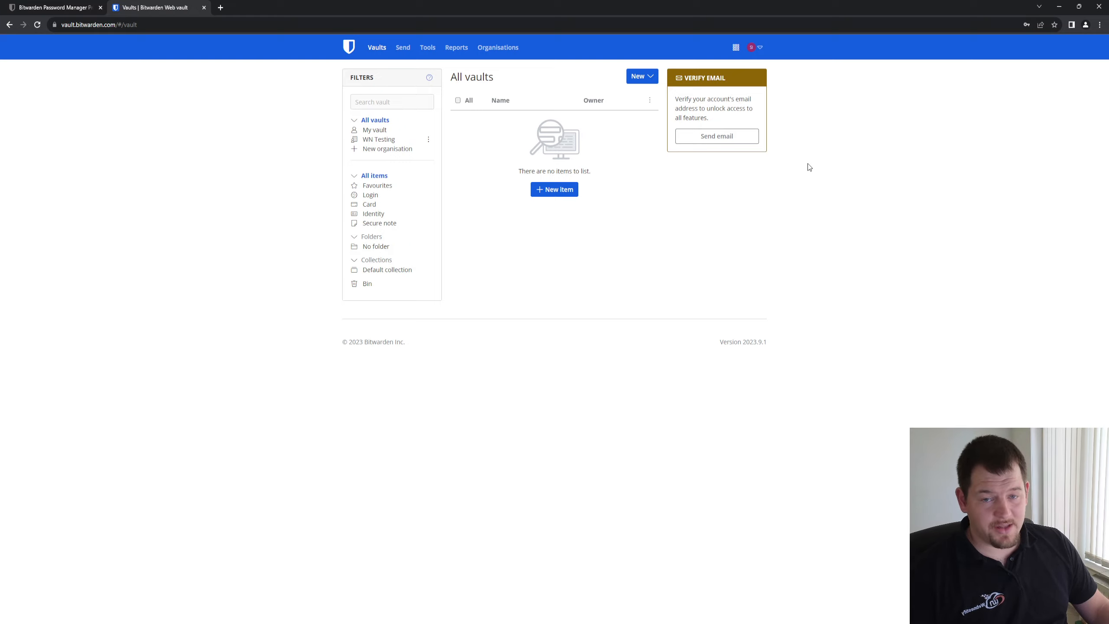
Send the verification email and load its link to verify the account's email address.
{"action": "left_click", "coordinate": [718, 143]}
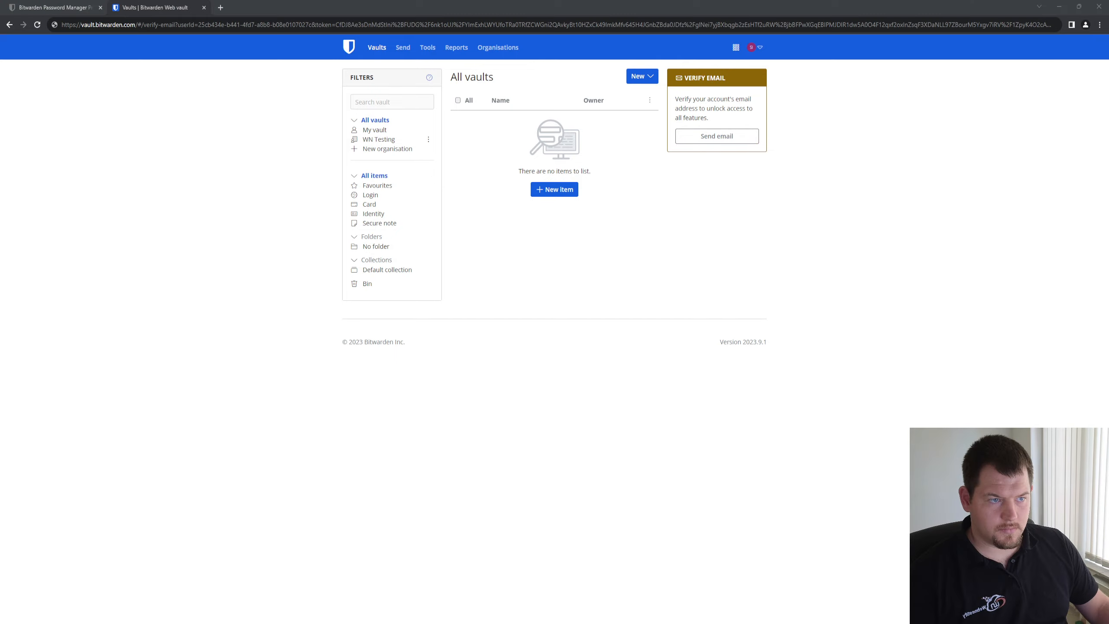
{"action": "left_click", "coordinate": [435, 25]}
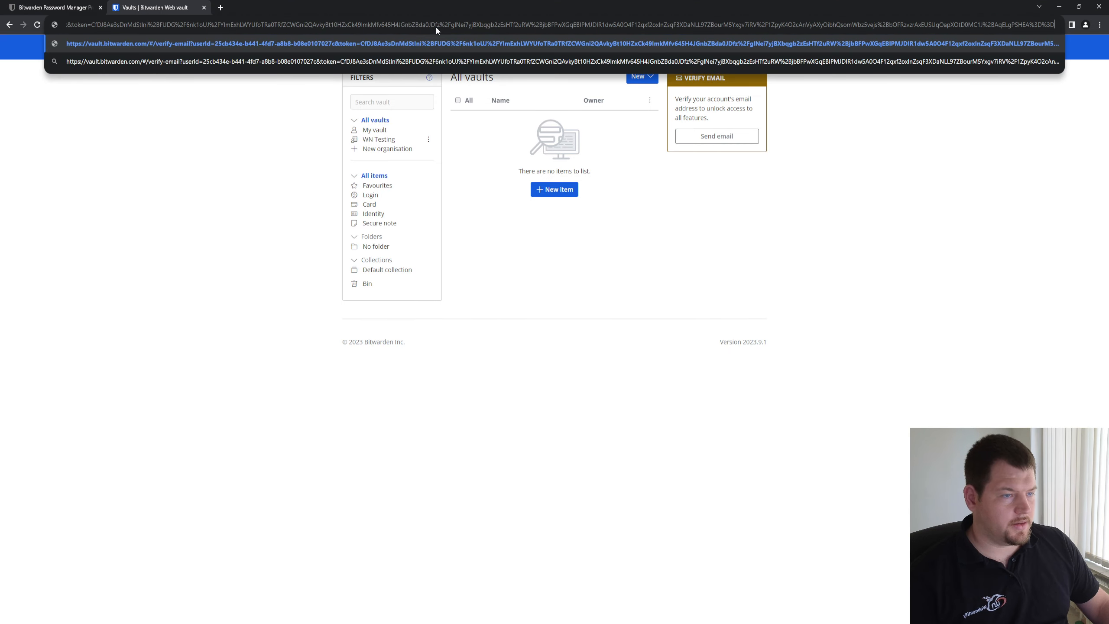
{"action": "key", "text": "Return"}
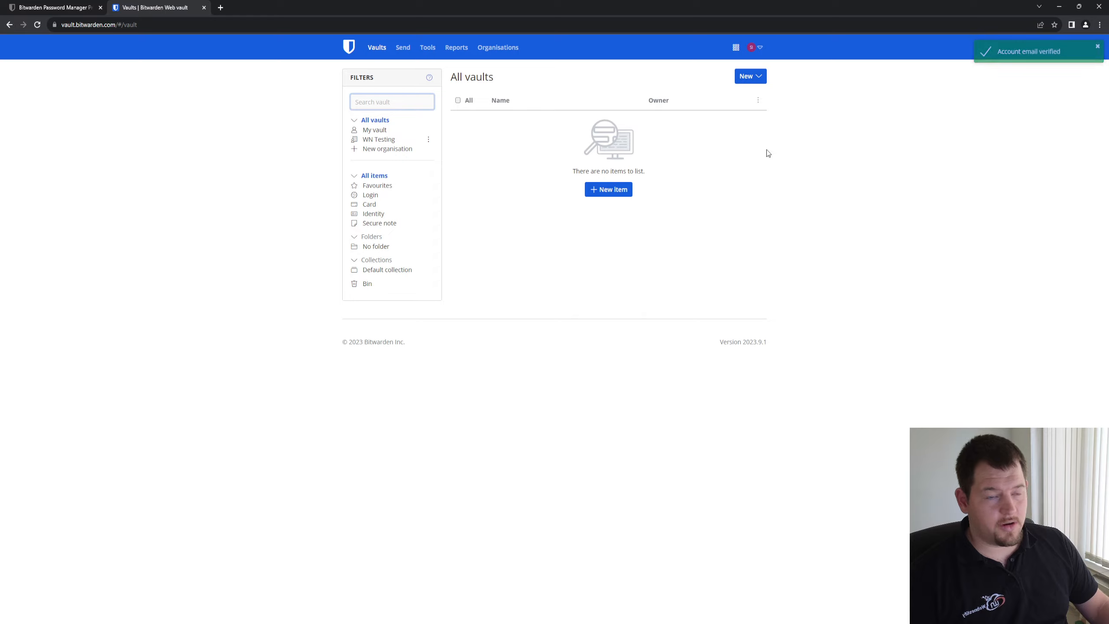
{"action": "left_click", "coordinate": [856, 198]}
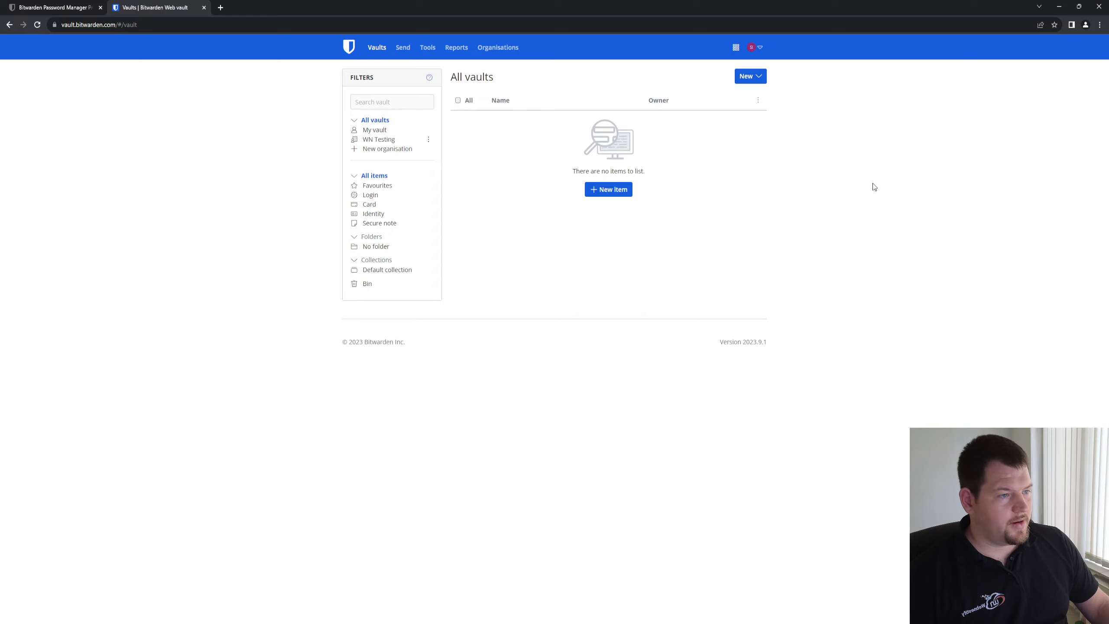
{"action": "left_click", "coordinate": [755, 48]}
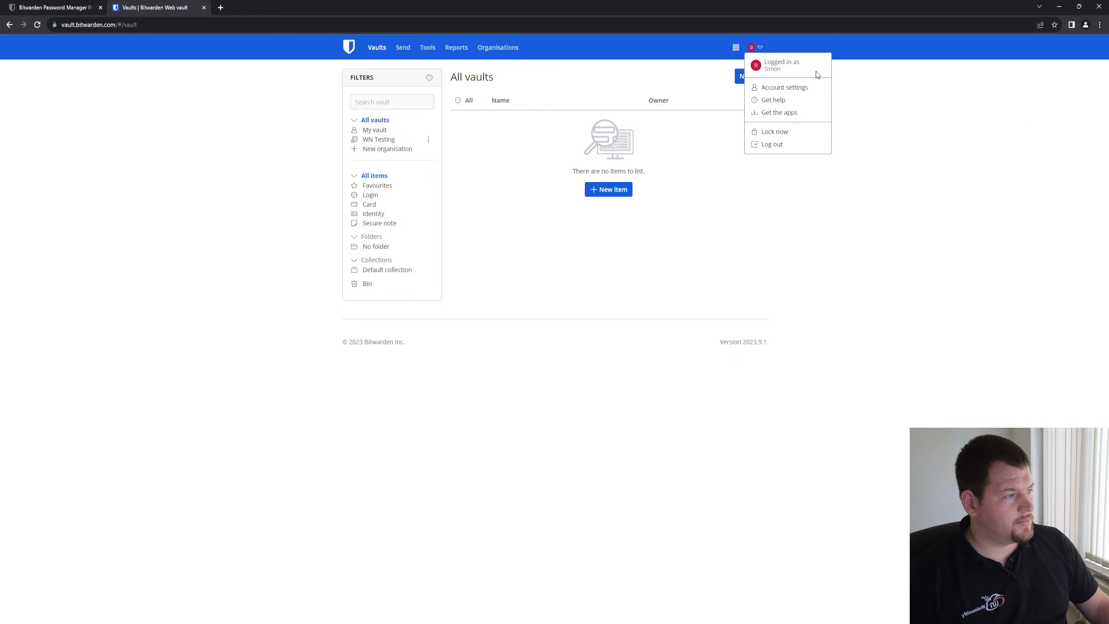
Open Account settings, enlarge the page, and show the Security section's Change master password form.
{"action": "left_click", "coordinate": [792, 89]}
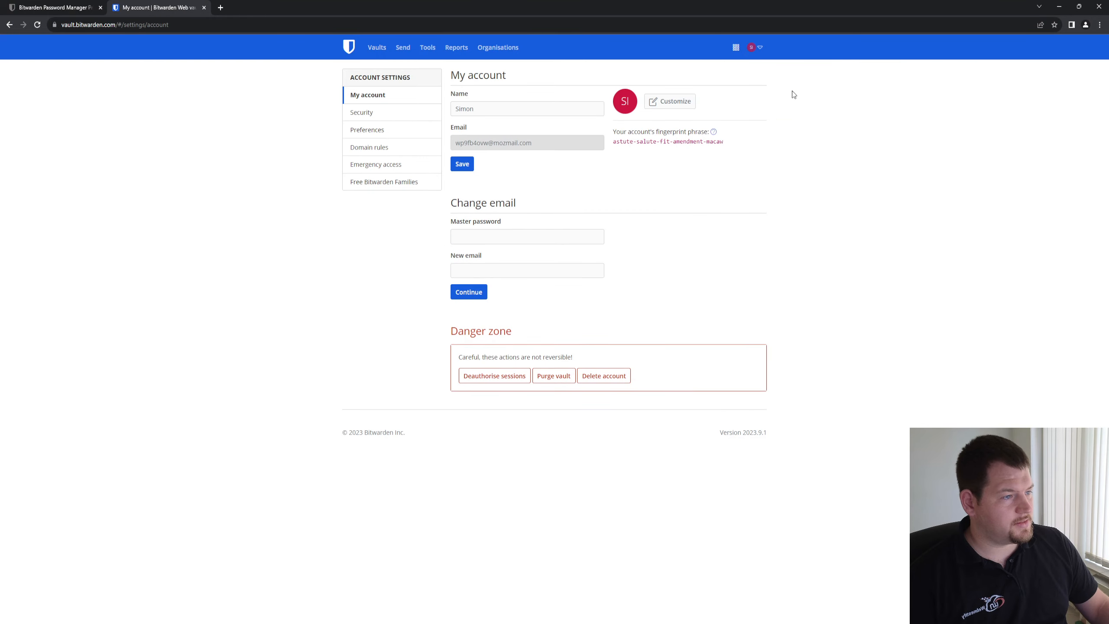
{"action": "key", "text": "ctrl+plus"}
{"action": "key", "text": "ctrl+plus"}
{"action": "key", "text": "ctrl+plus"}
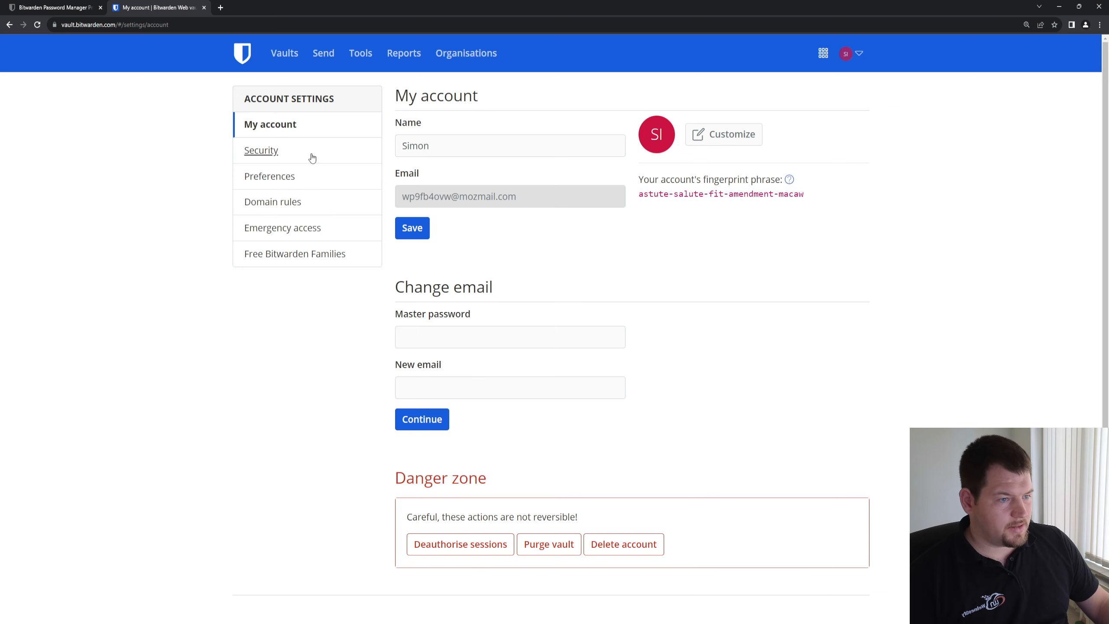
{"action": "left_click", "coordinate": [271, 151]}
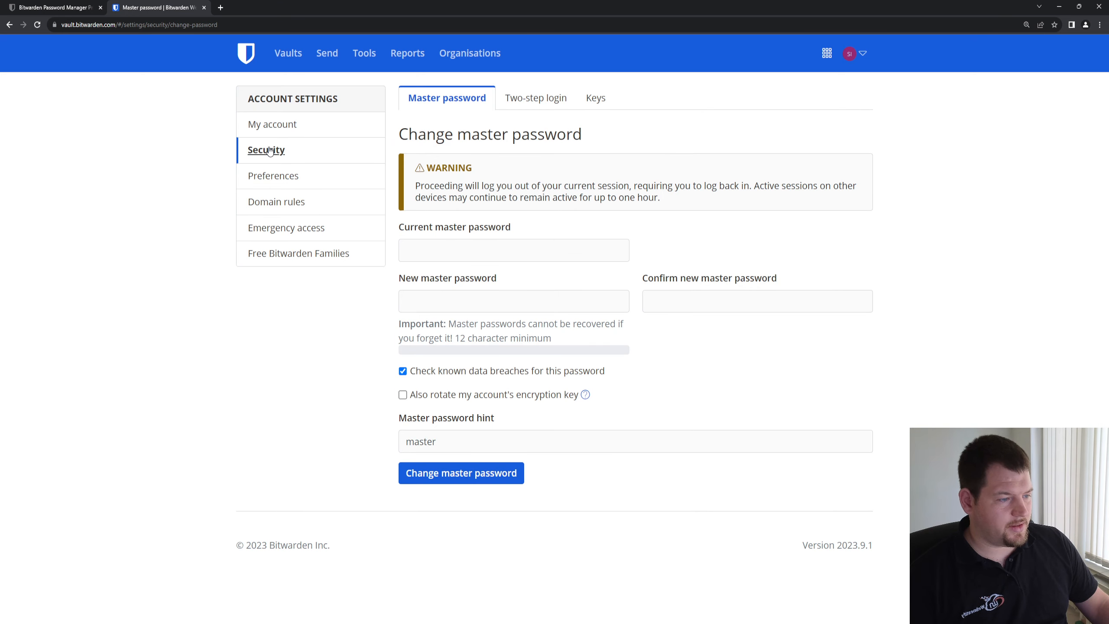
Show the Two-step login providers: Authenticator app, YubiKey OTP, Duo, FIDO2 WebAuthn and Email.
{"action": "left_click", "coordinate": [528, 103]}
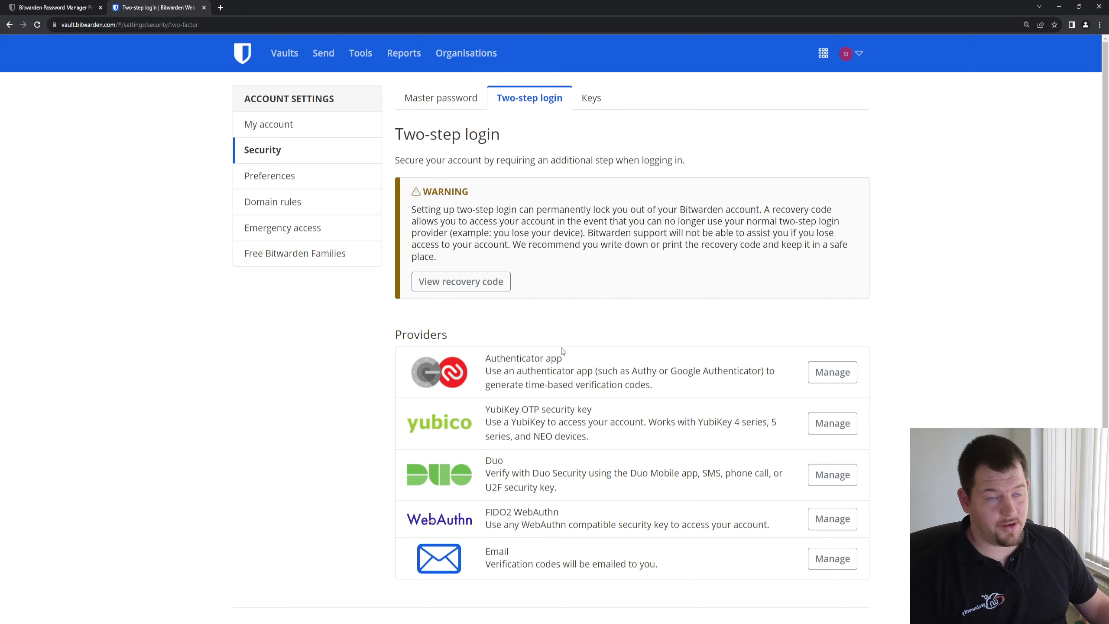
{"action": "left_click", "coordinate": [835, 374]}
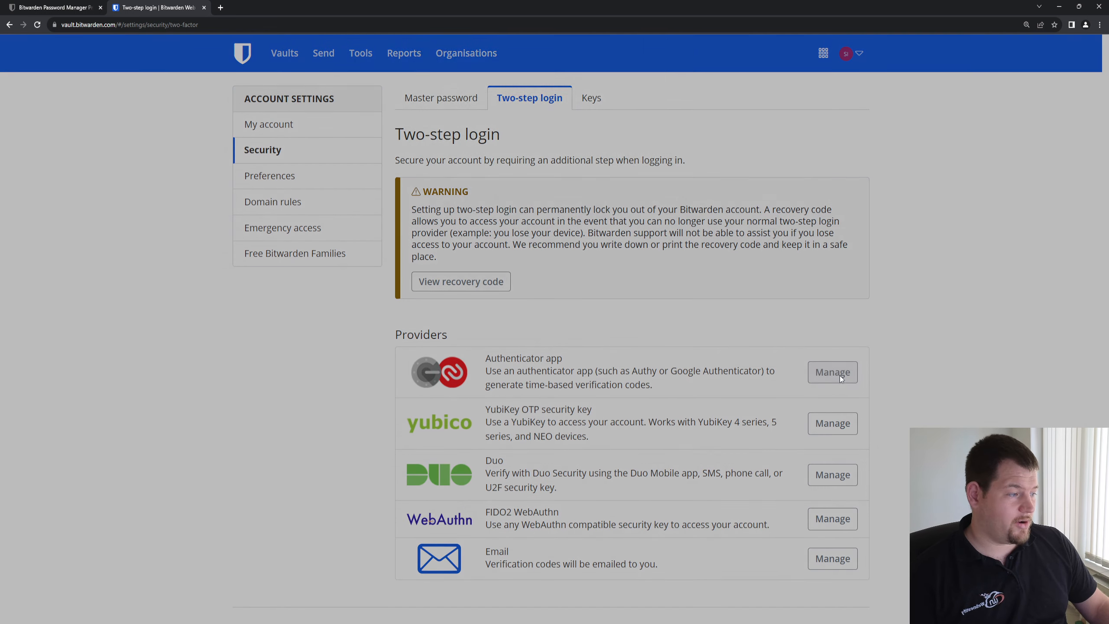
{"action": "type", "text": "•••••••••"}
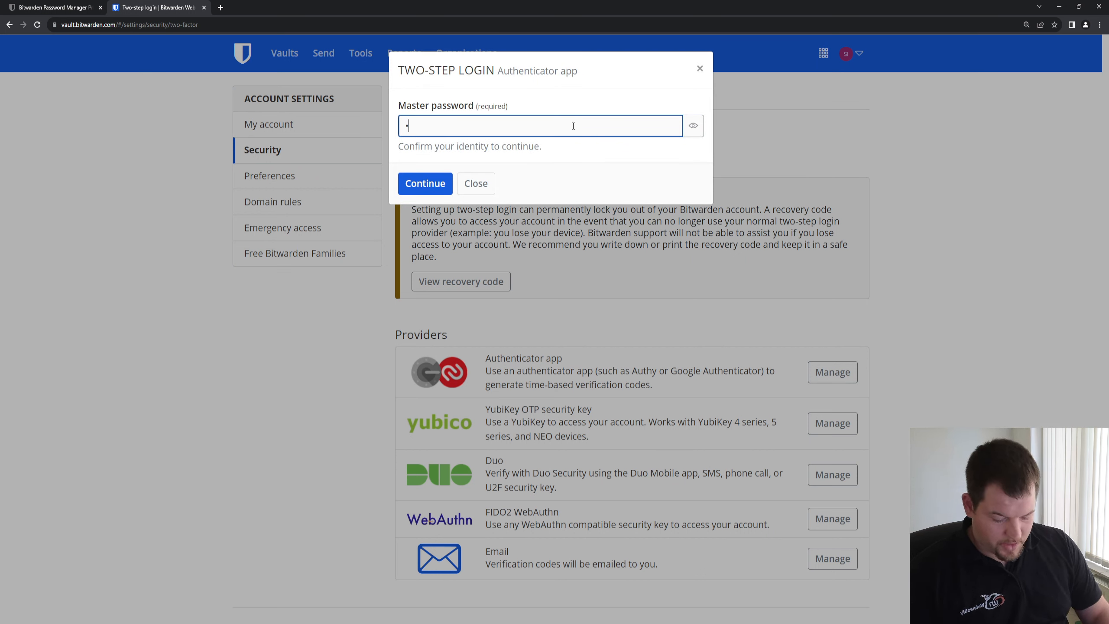
{"action": "type", "text": "•••••••"}
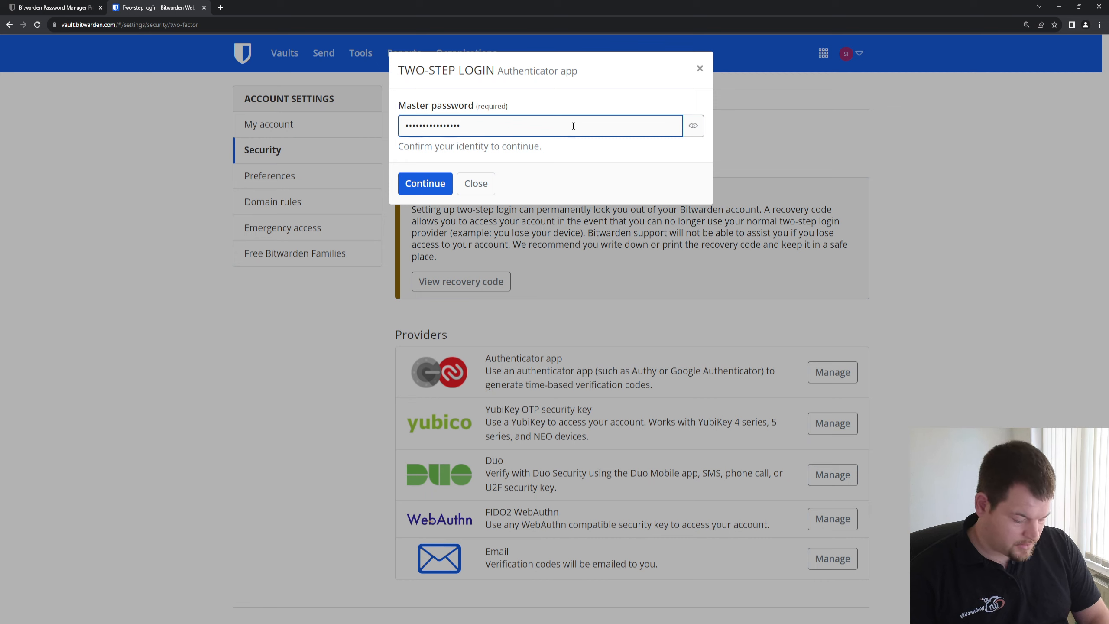
{"action": "key", "text": "ctrl+a"}
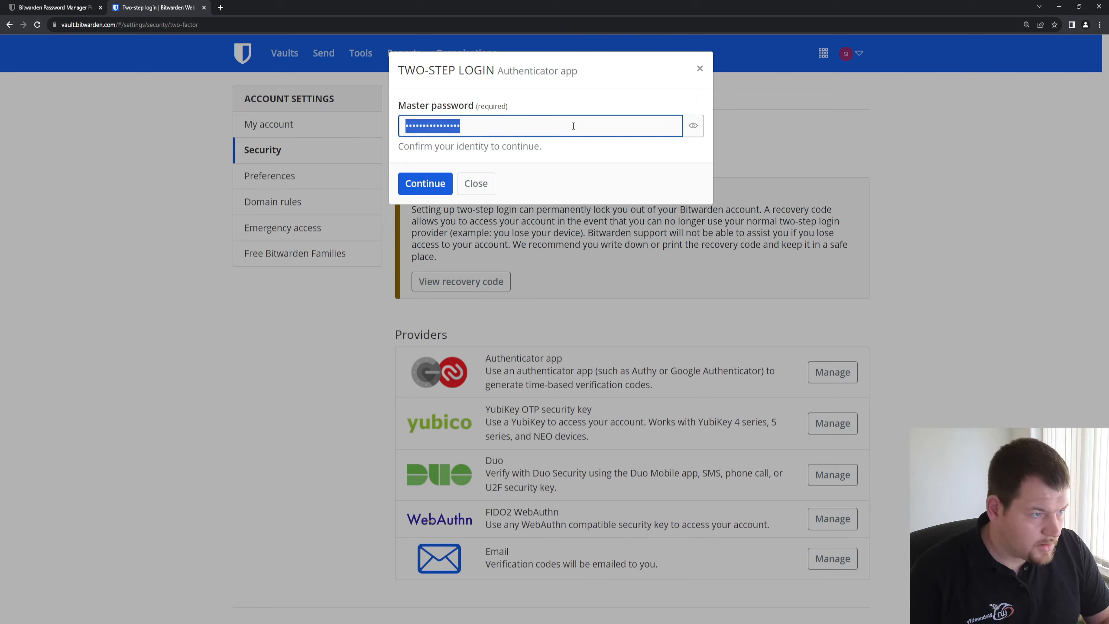
{"action": "type", "text": "•••••••••"}
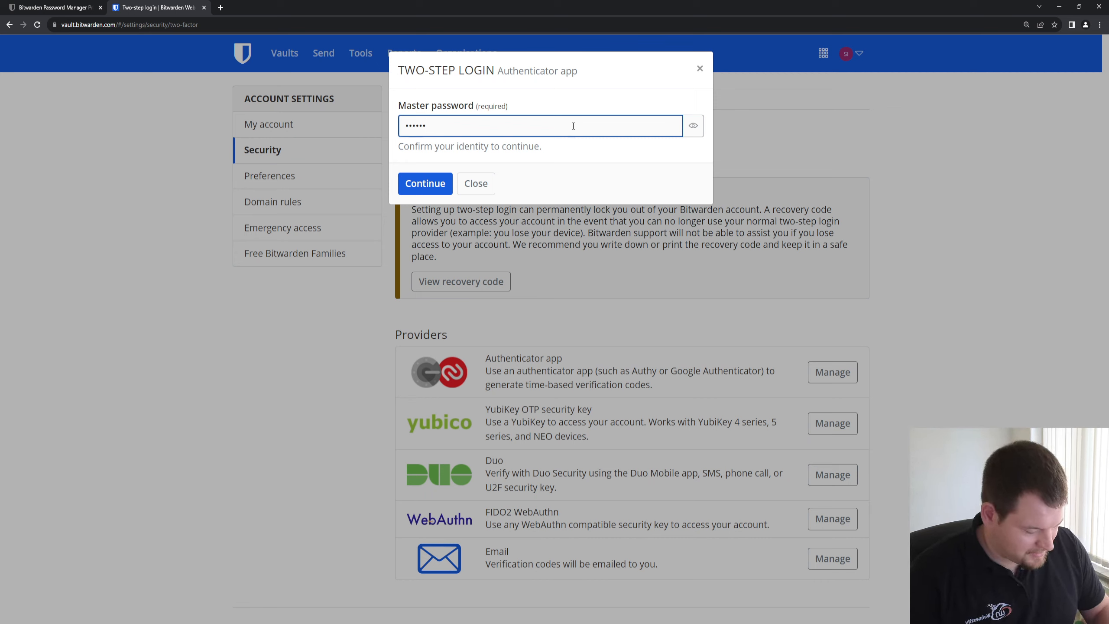
{"action": "type", "text": "•••••••"}
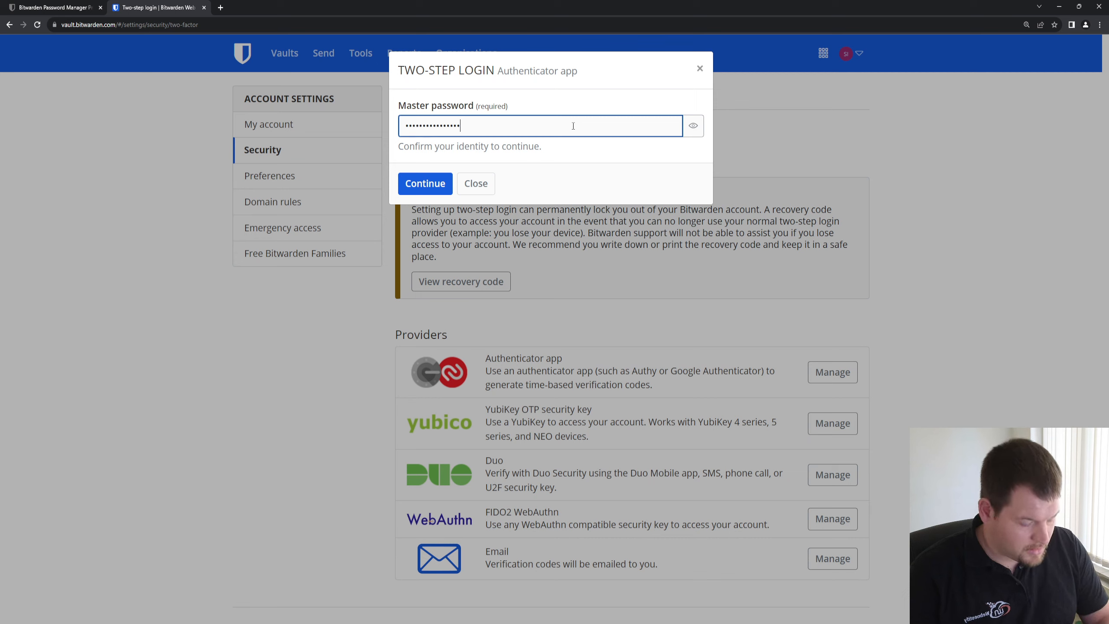
{"action": "type", "text": "••••••••"}
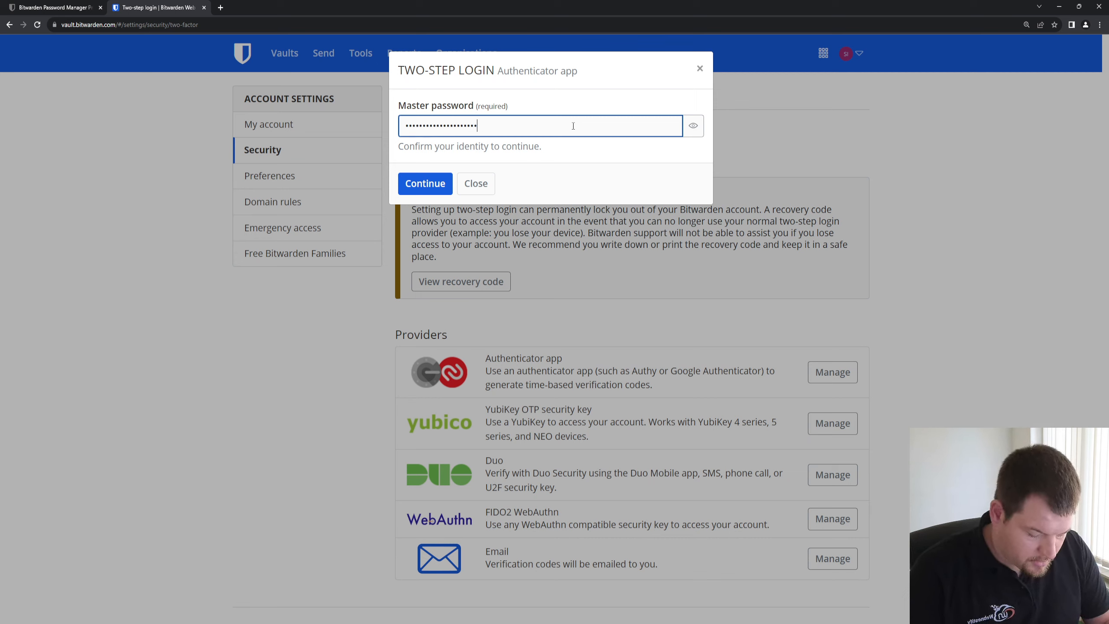
{"action": "left_click", "coordinate": [428, 180]}
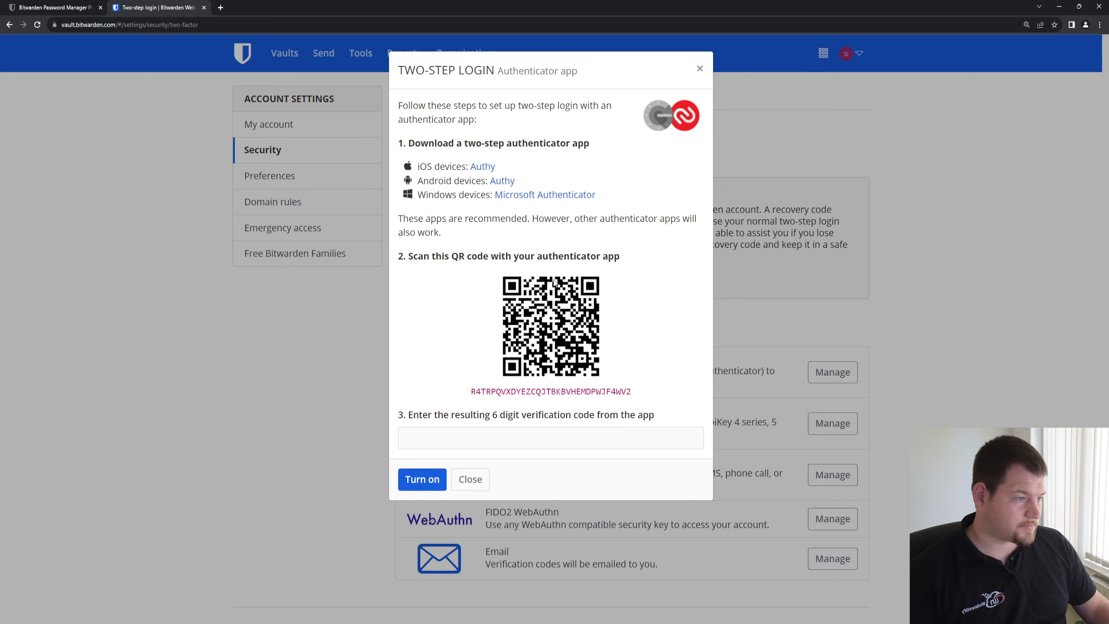
{"action": "left_click", "coordinate": [262, 331]}
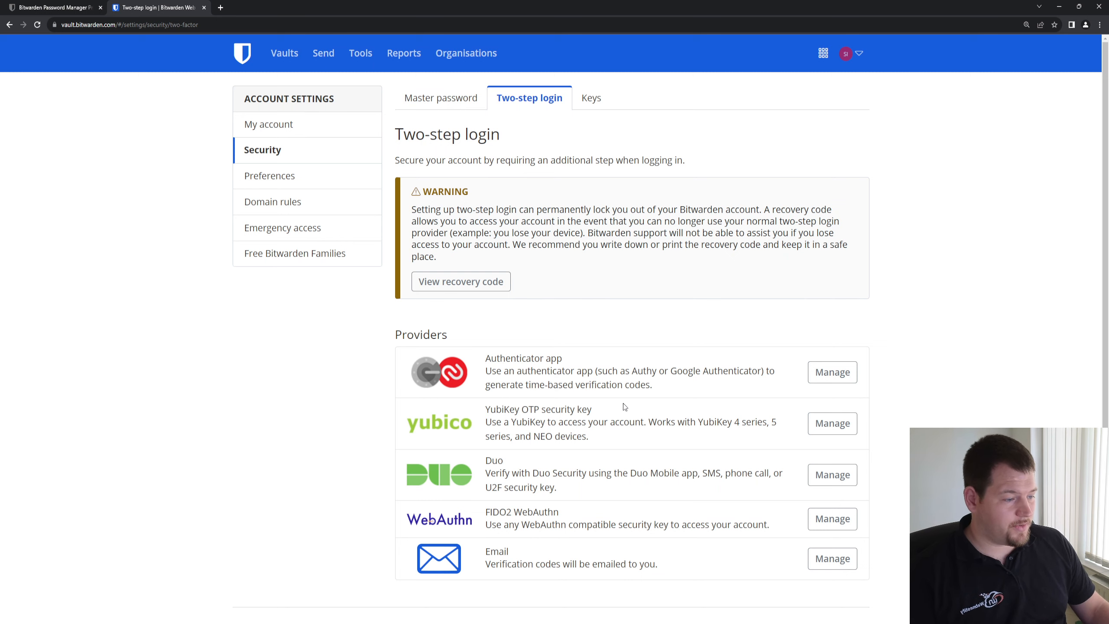
{"action": "scroll", "coordinate": [626, 407], "scroll_direction": "down", "scroll_amount": 2}
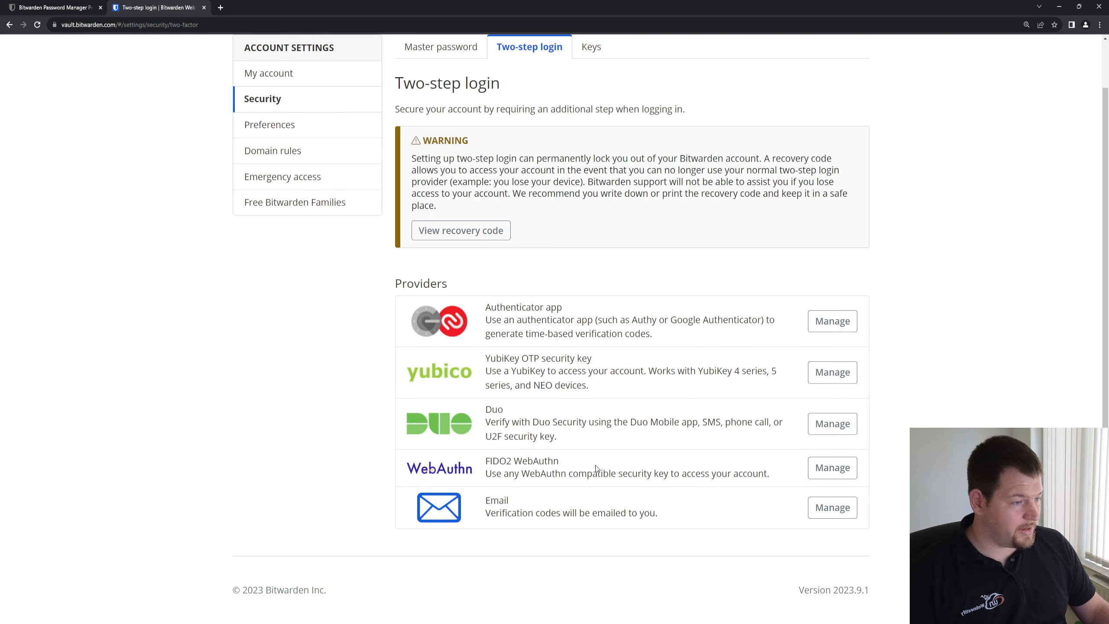
{"action": "scroll", "coordinate": [611, 477], "scroll_direction": "up", "scroll_amount": 2}
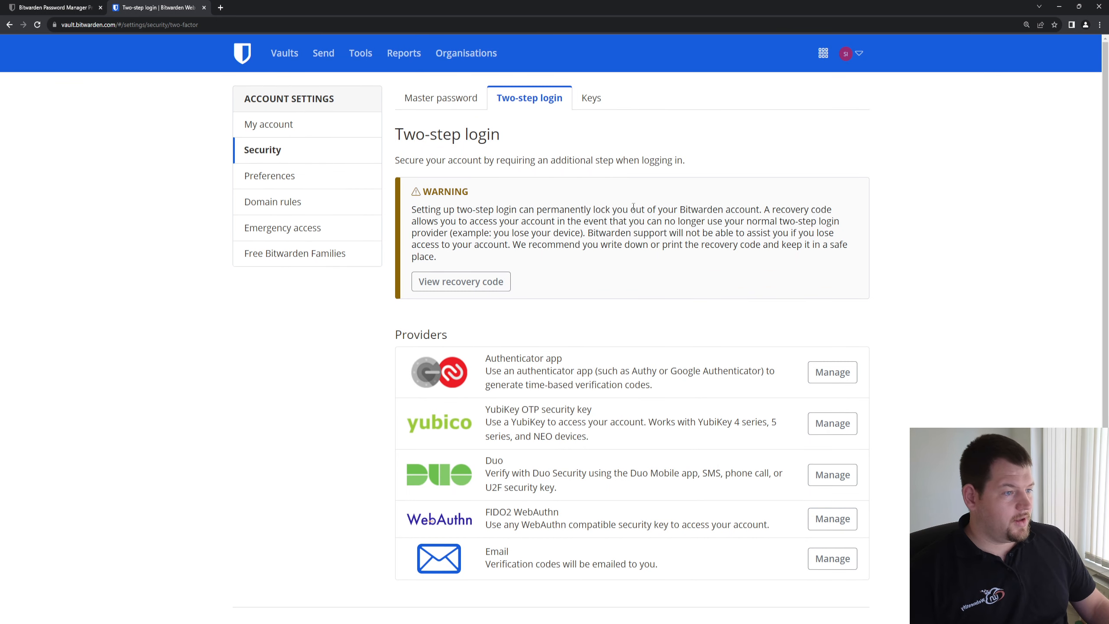
{"action": "left_click", "coordinate": [478, 286]}
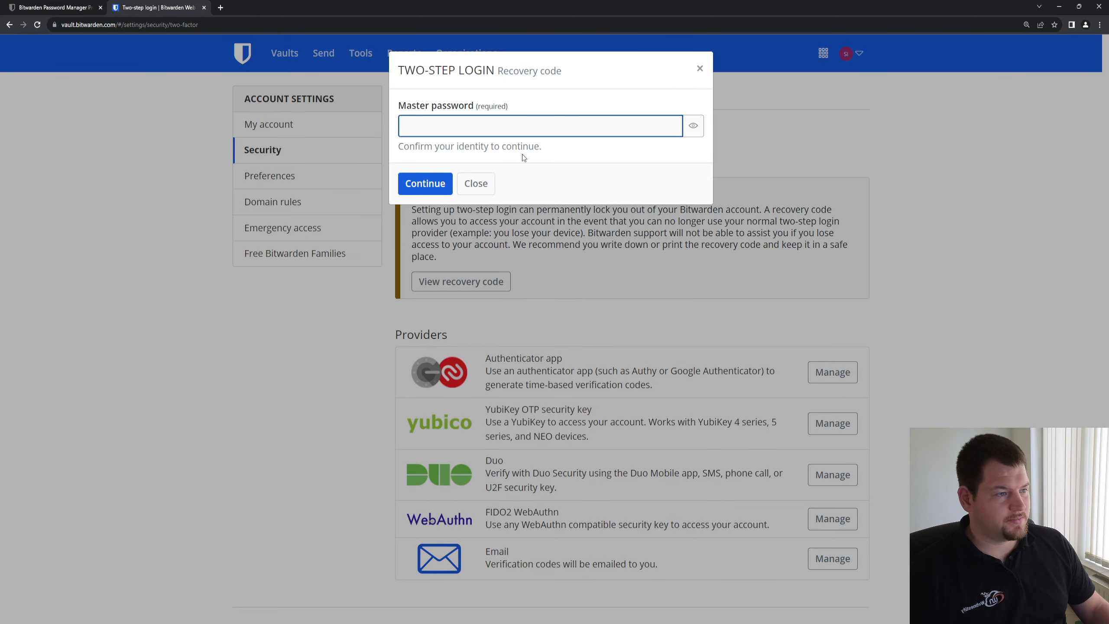
{"action": "type", "text": "••••••••••"}
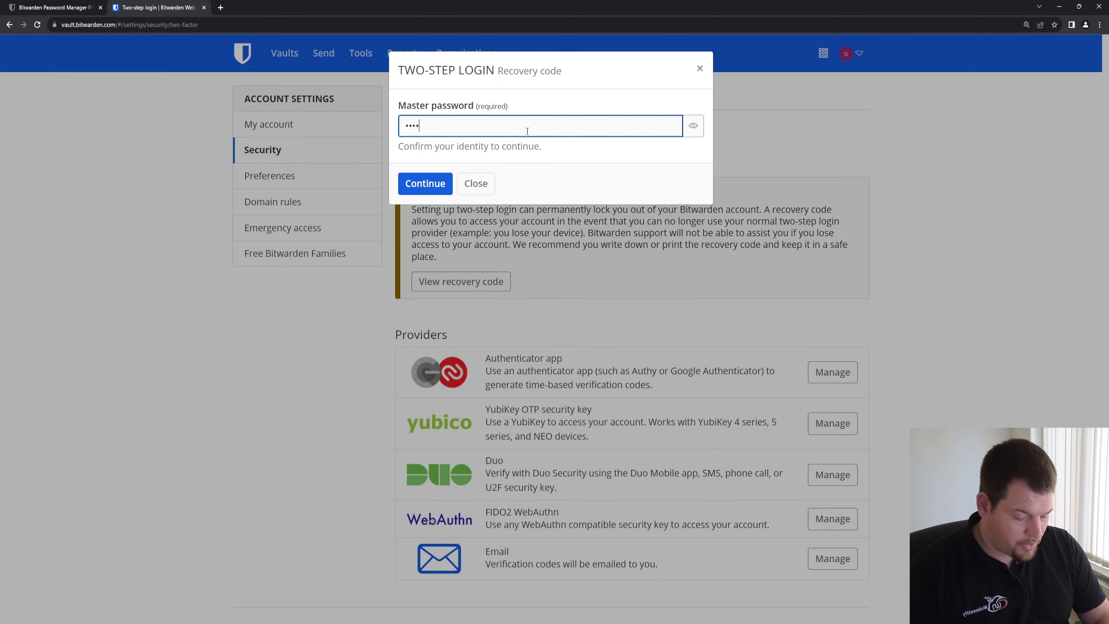
{"action": "type", "text": "••••••"}
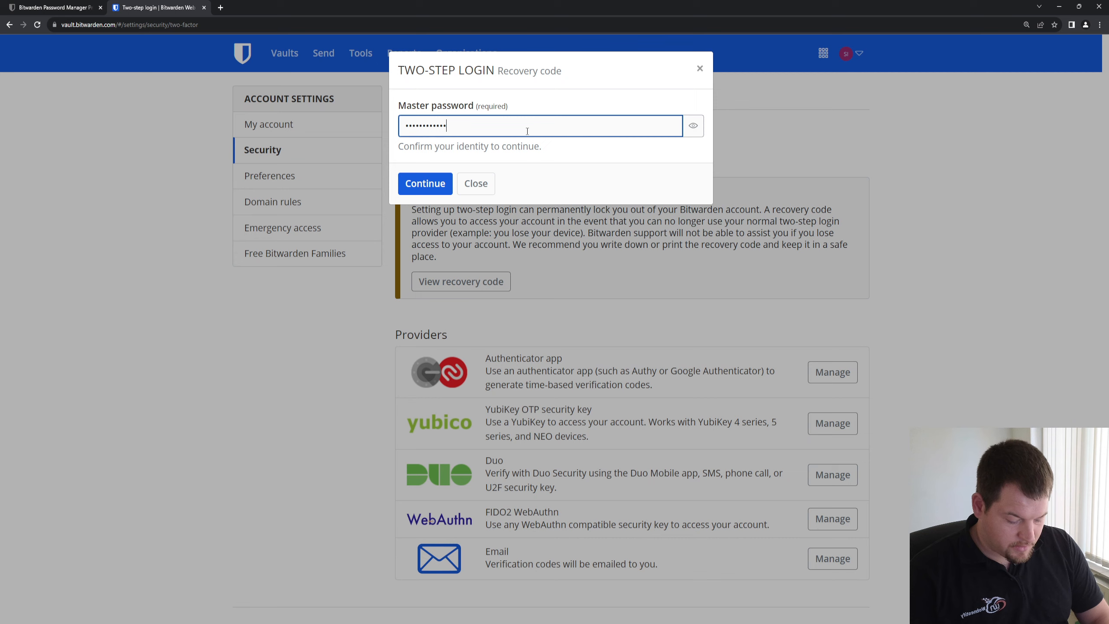
{"action": "type", "text": "•••••••••"}
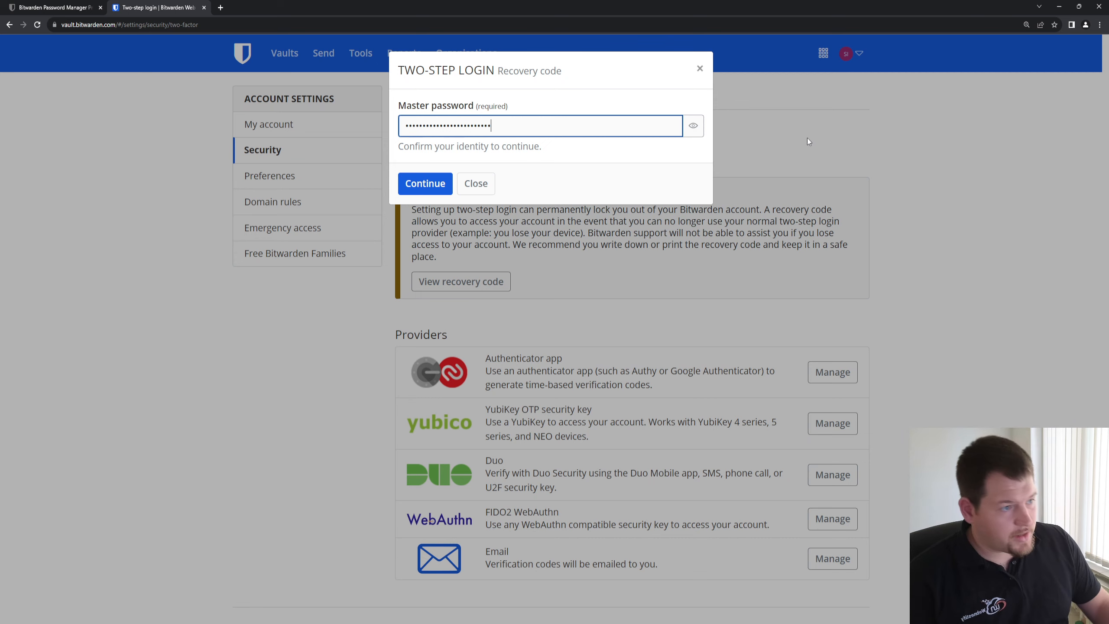
{"action": "key", "text": "Return"}
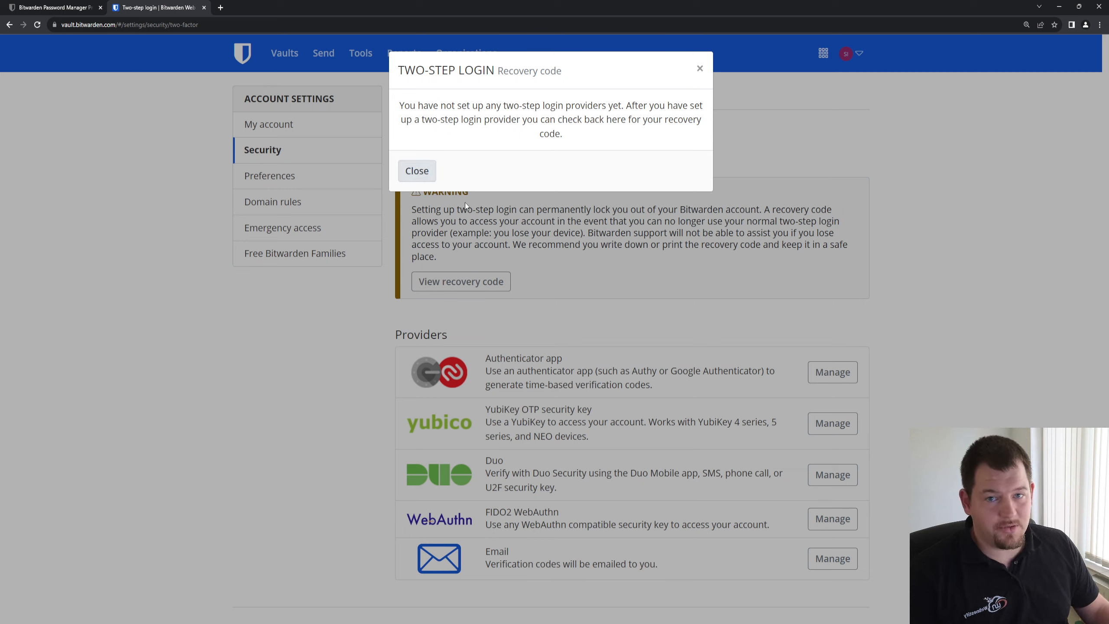
{"action": "left_click", "coordinate": [415, 171]}
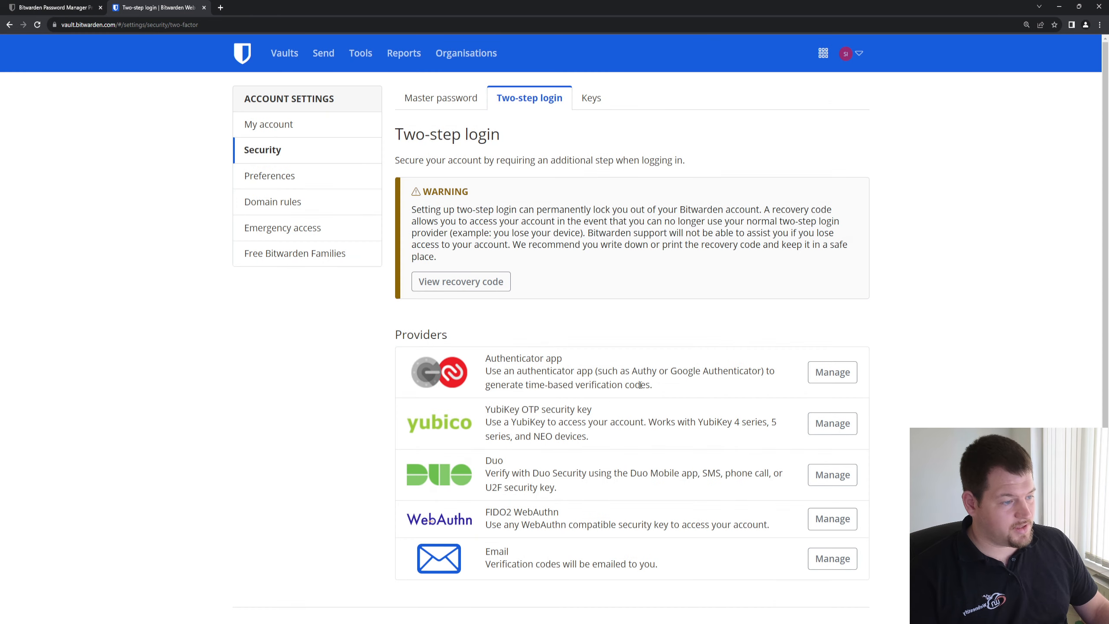
On the Keys tab, set the KDF to Argon2id with 3 iterations, 64 MB memory, parallelism 4.
{"action": "left_click", "coordinate": [593, 105]}
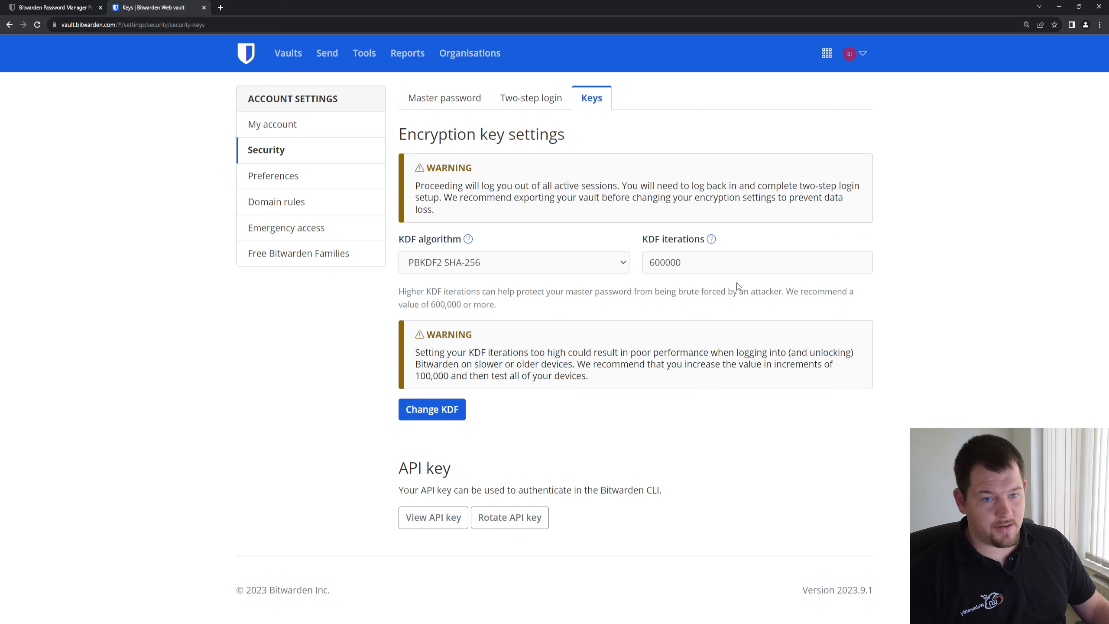
{"action": "left_click", "coordinate": [437, 264]}
{"action": "left_click", "coordinate": [461, 295]}
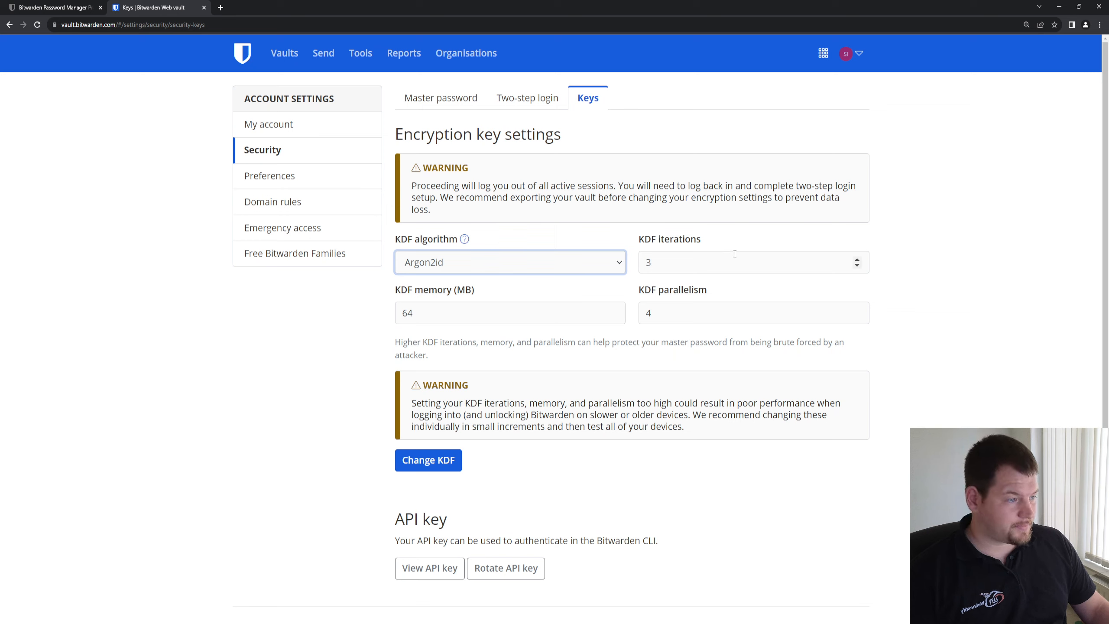
{"action": "left_click", "coordinate": [645, 228]}
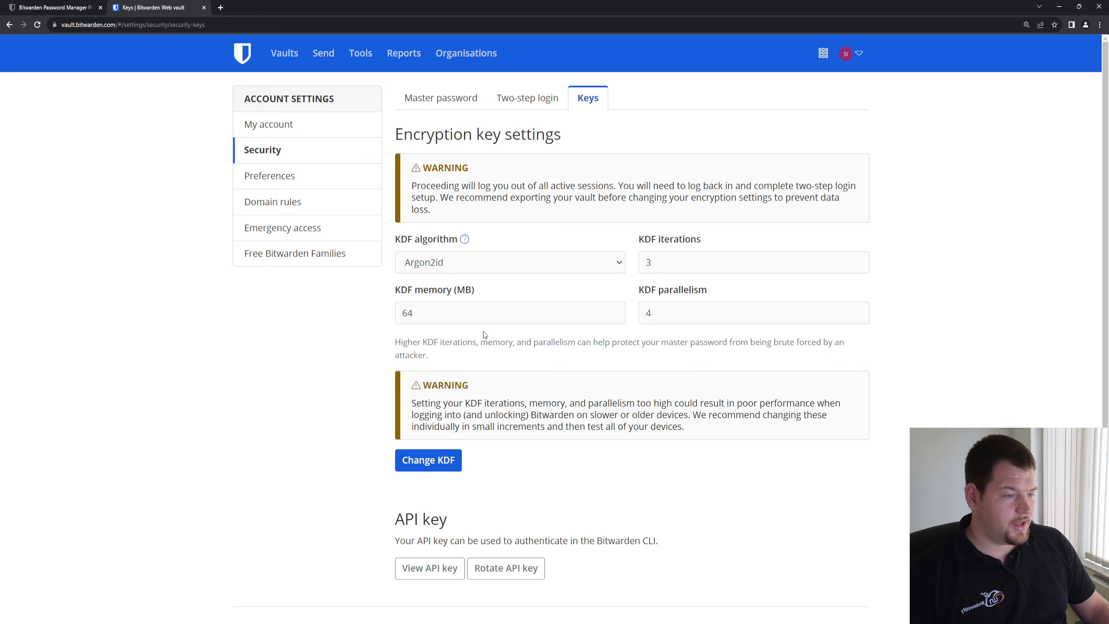
{"action": "scroll", "coordinate": [484, 340], "scroll_direction": "down", "scroll_amount": 2}
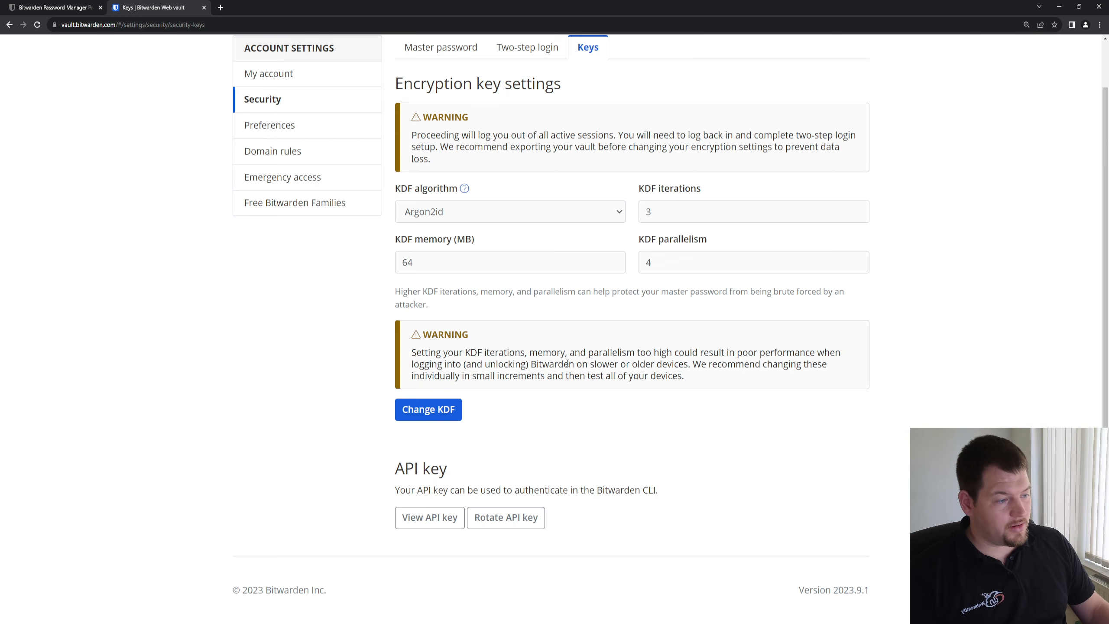
{"action": "scroll", "coordinate": [577, 363], "scroll_direction": "up", "scroll_amount": 1}
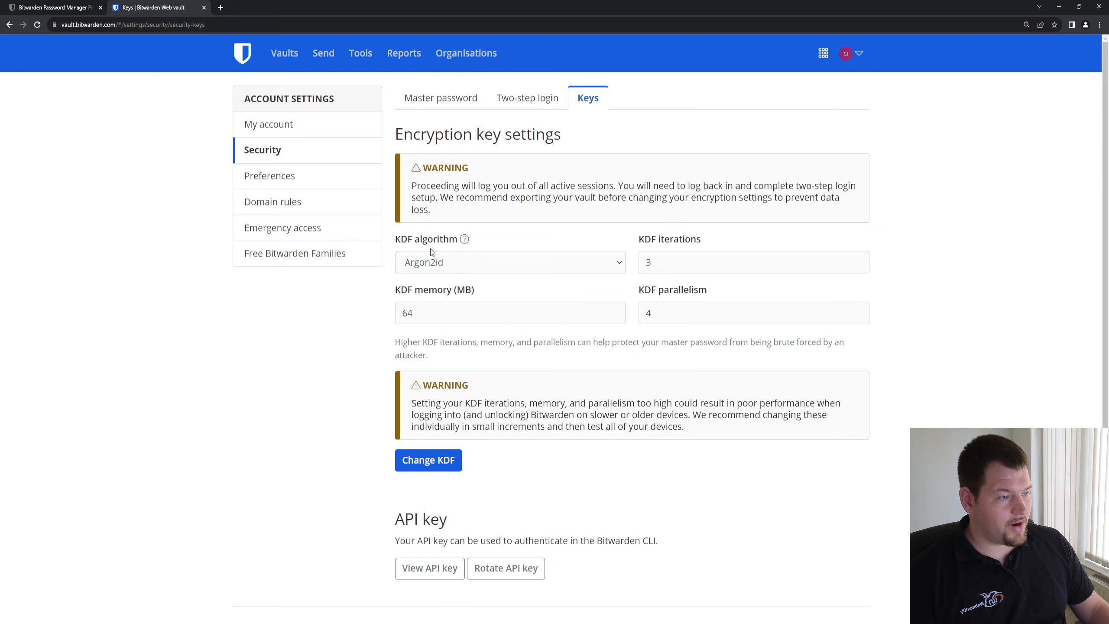
Apply the Argon2id KDF change by confirming with the master password, logging the account out.
{"action": "left_click", "coordinate": [449, 467]}
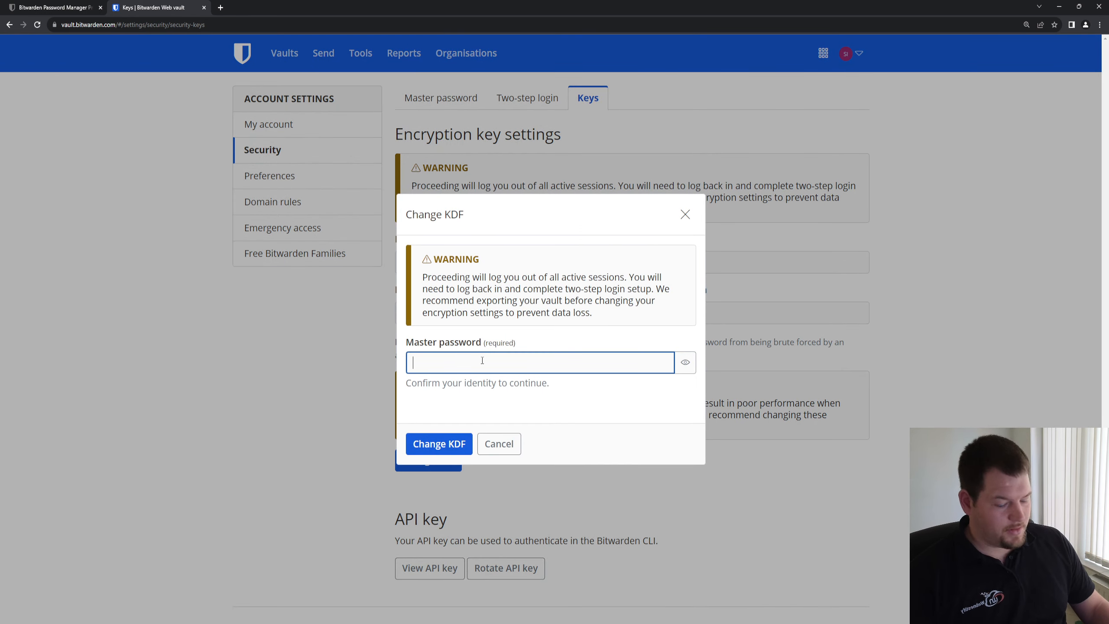
{"action": "type", "text": "****************"}
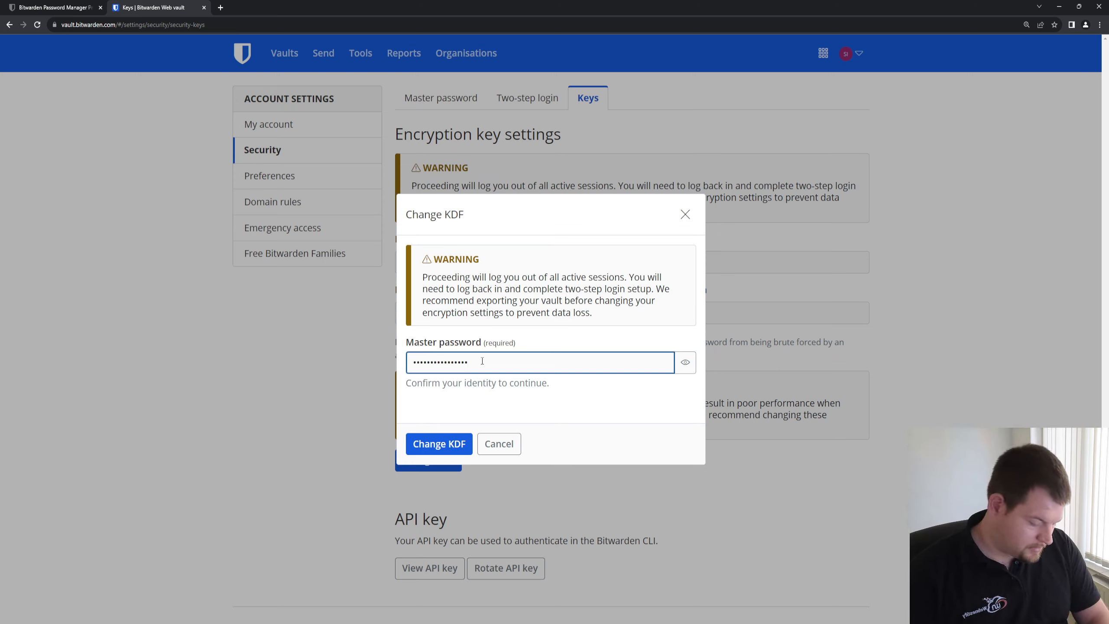
{"action": "type", "text": "********"}
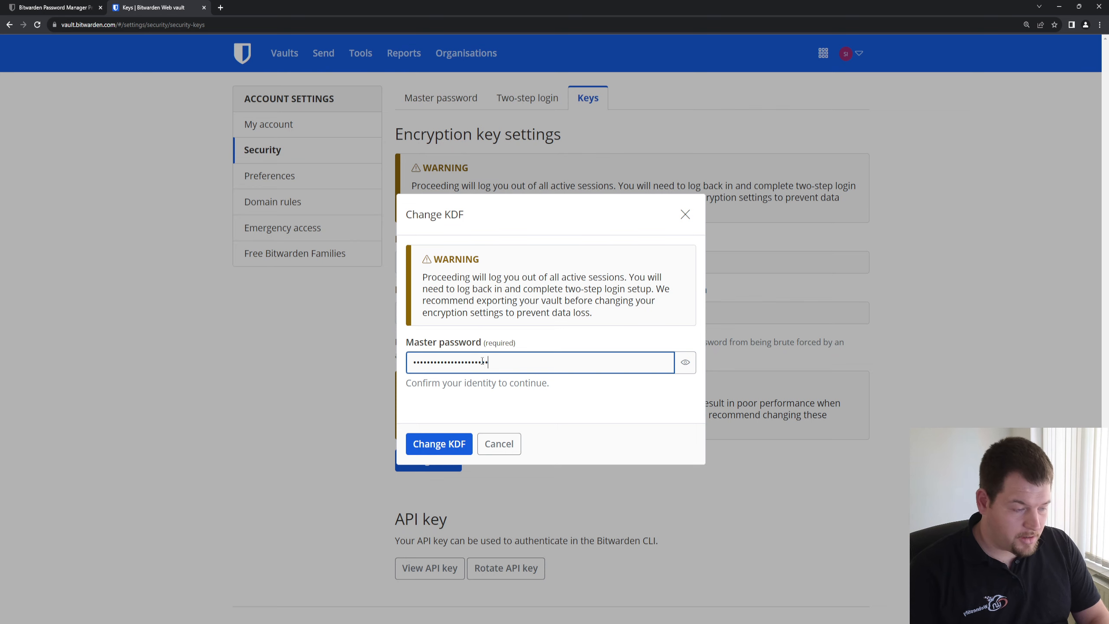
{"action": "left_click", "coordinate": [444, 444]}
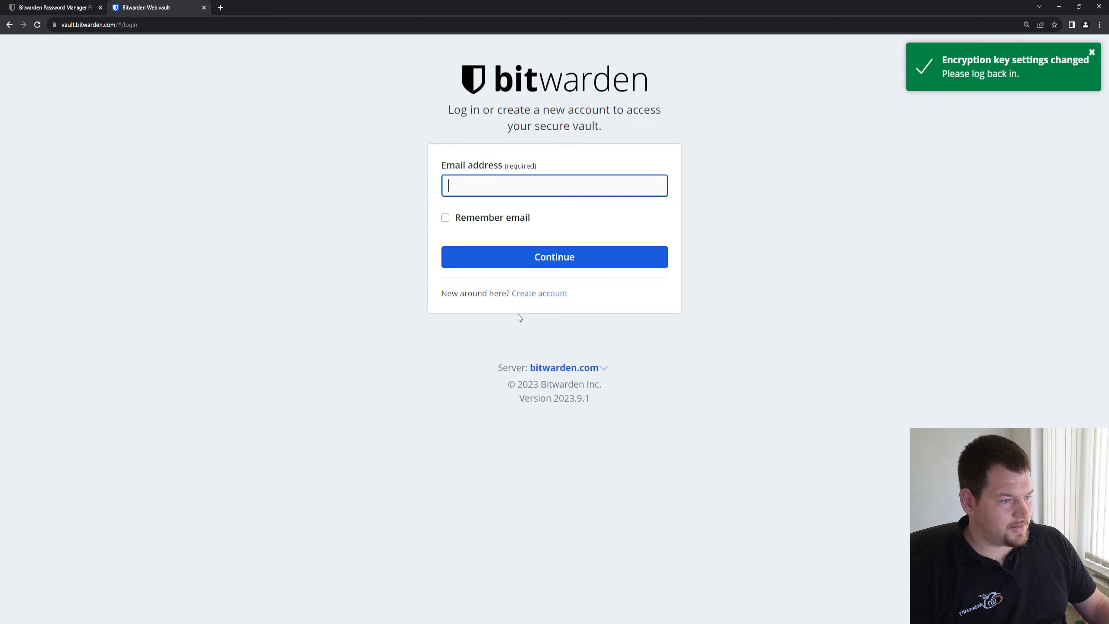
Log back in with the account's e-mail address and master password.
{"action": "key", "text": "ctrl+v"}
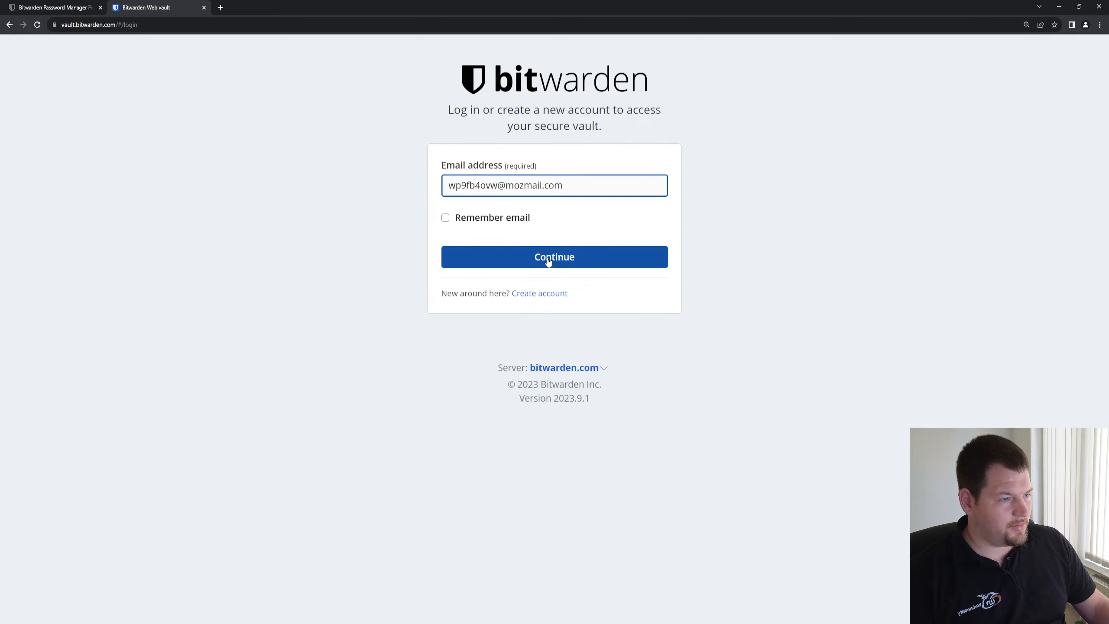
{"action": "left_click", "coordinate": [549, 260]}
{"action": "type", "text": "••••••••••••••••"}
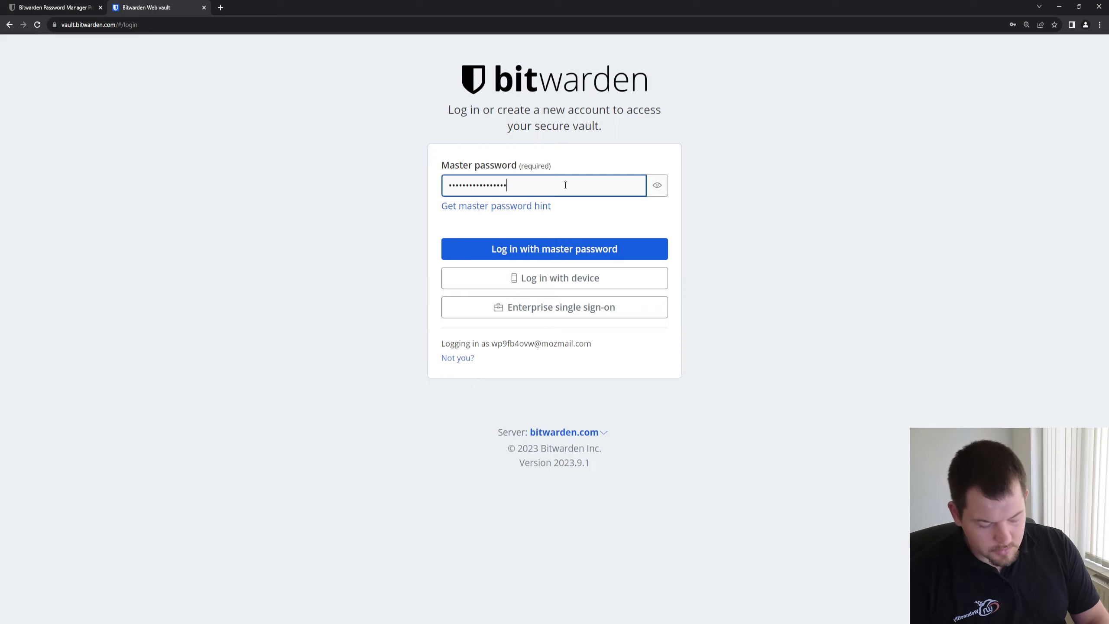
{"action": "type", "text": "••••••••"}
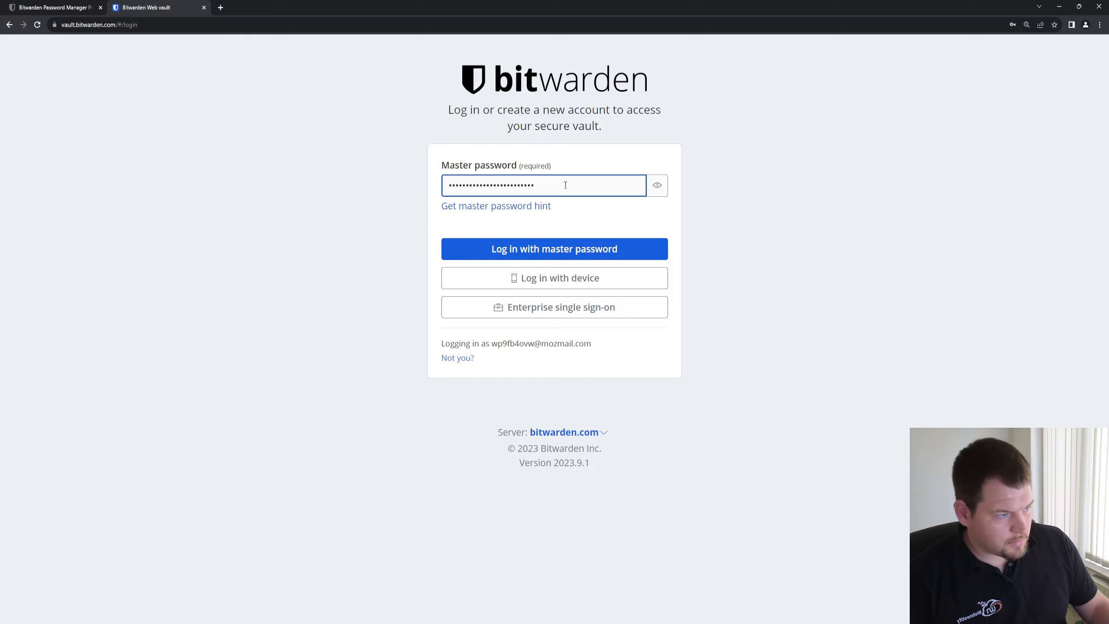
{"action": "left_click", "coordinate": [592, 250]}
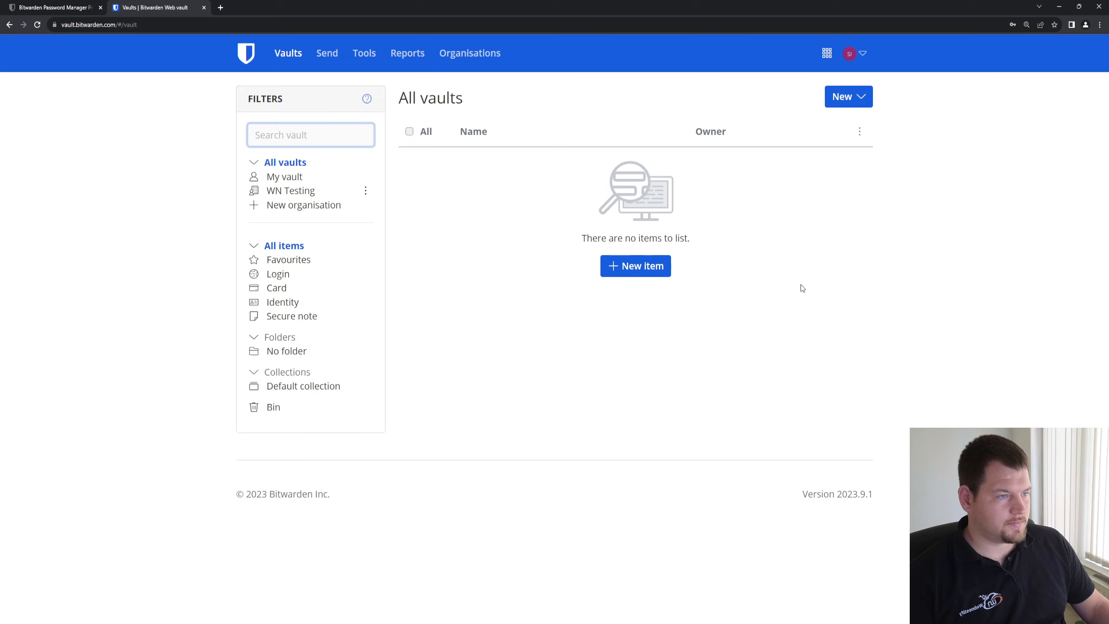
Go from the account menu to Account settings and its Preferences page.
{"action": "left_click", "coordinate": [869, 54]}
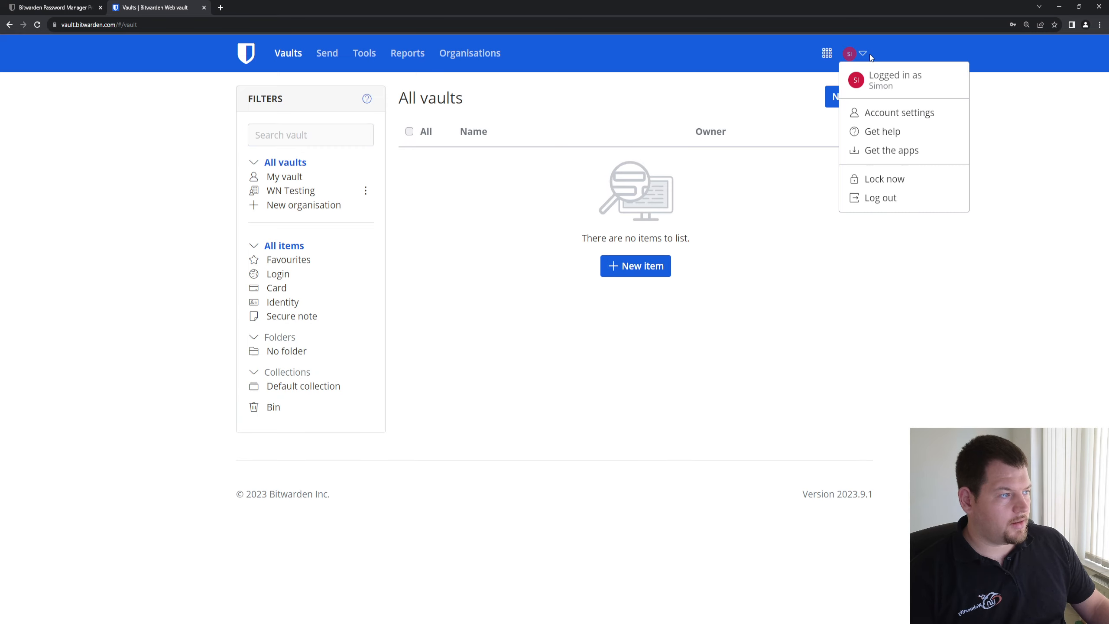
{"action": "left_click", "coordinate": [890, 112]}
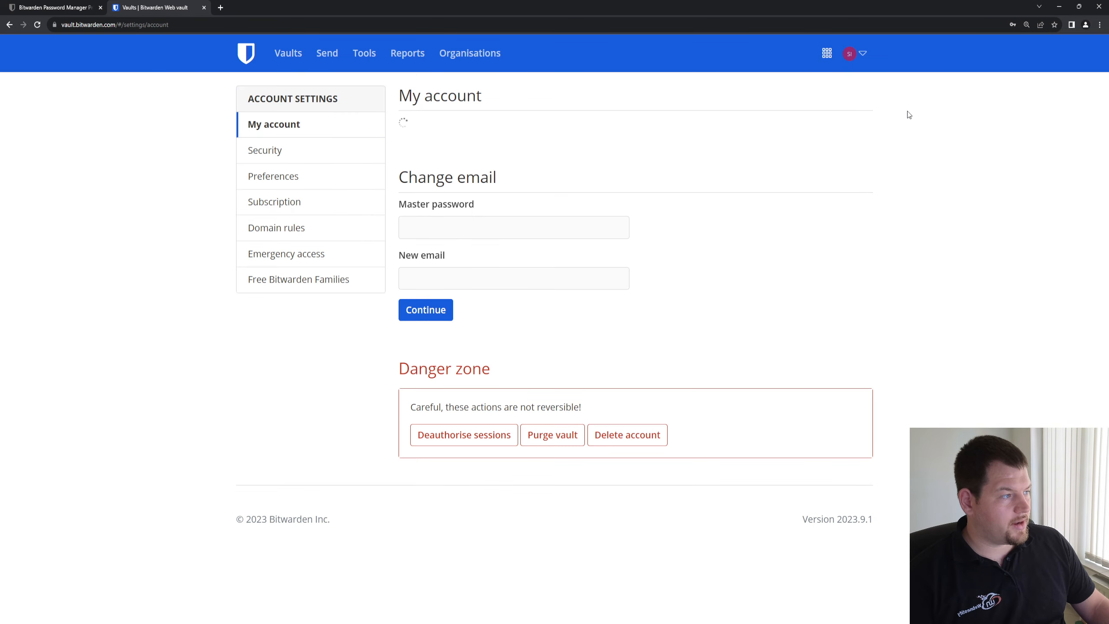
{"action": "left_click", "coordinate": [254, 187]}
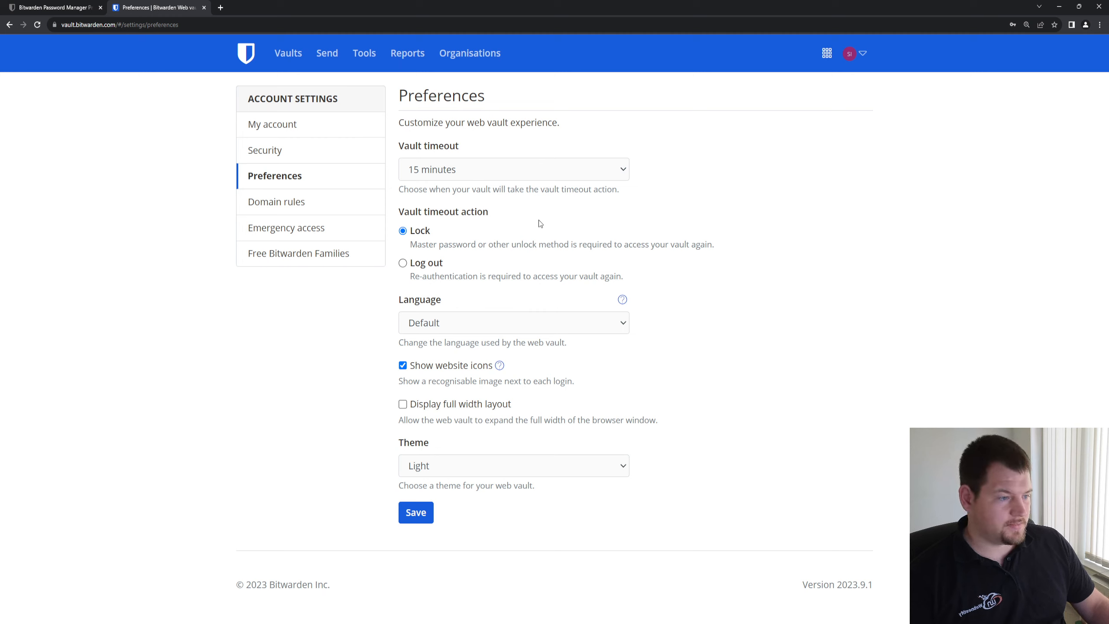
{"action": "left_click", "coordinate": [486, 319]}
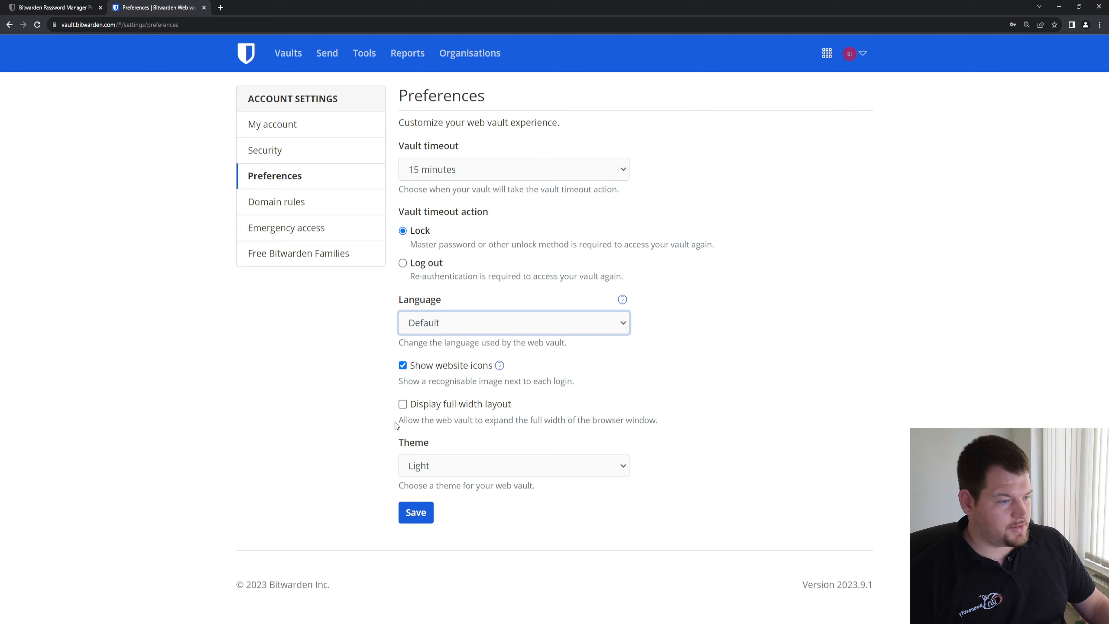
{"action": "left_click", "coordinate": [831, 394]}
{"action": "left_click", "coordinate": [535, 469]}
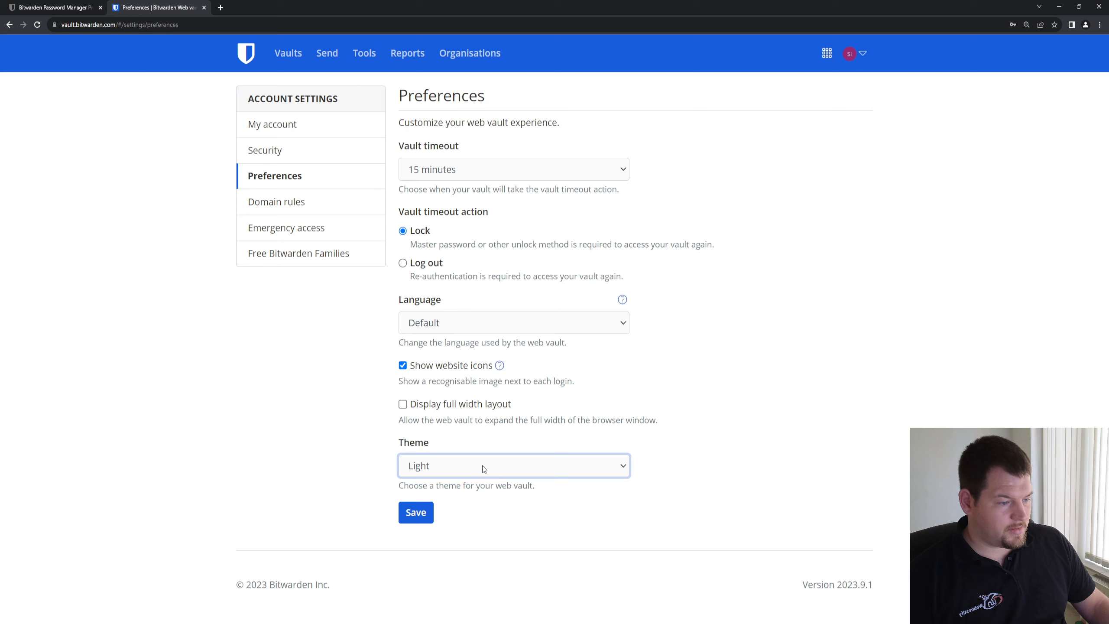
{"action": "left_click", "coordinate": [742, 414]}
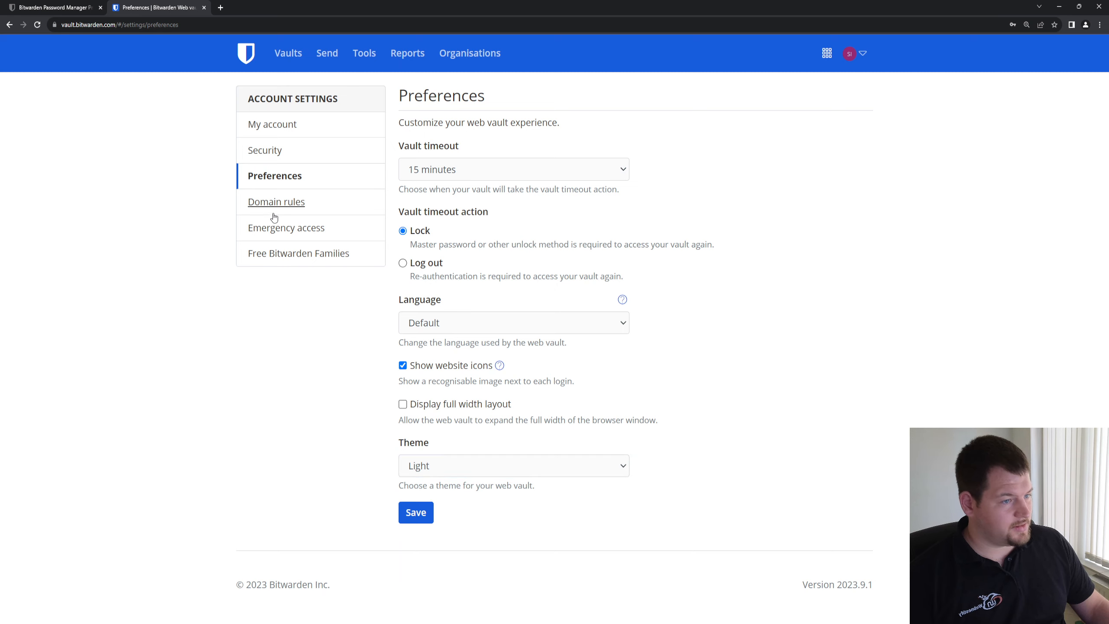
Check Emergency access, start and cancel a contact invite, then go to Free Bitwarden Families.
{"action": "left_click", "coordinate": [297, 231]}
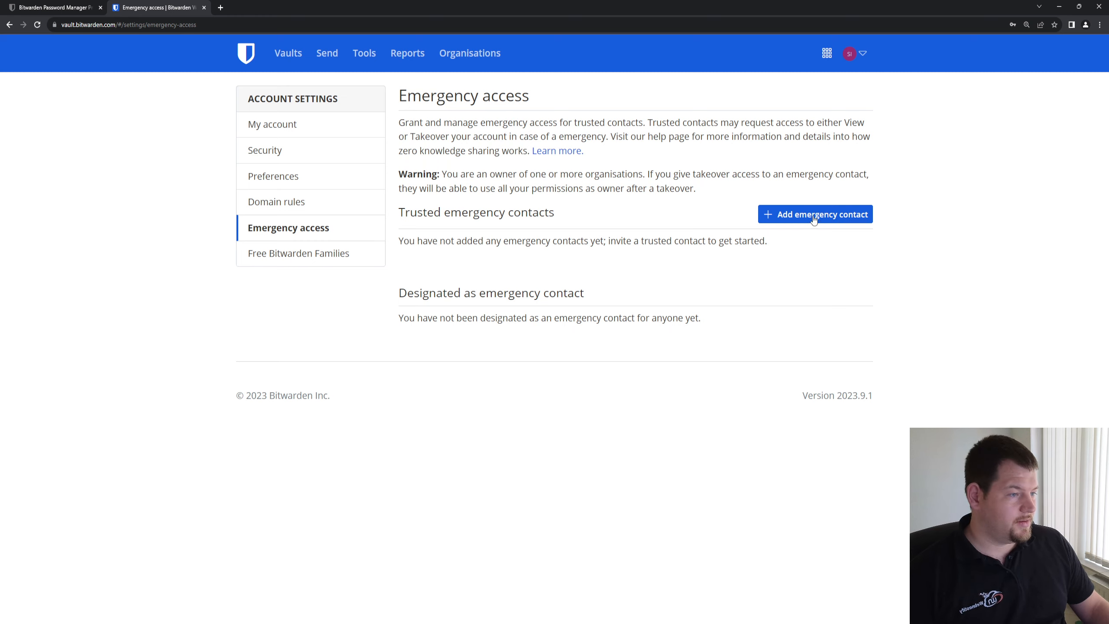
{"action": "left_click", "coordinate": [829, 215]}
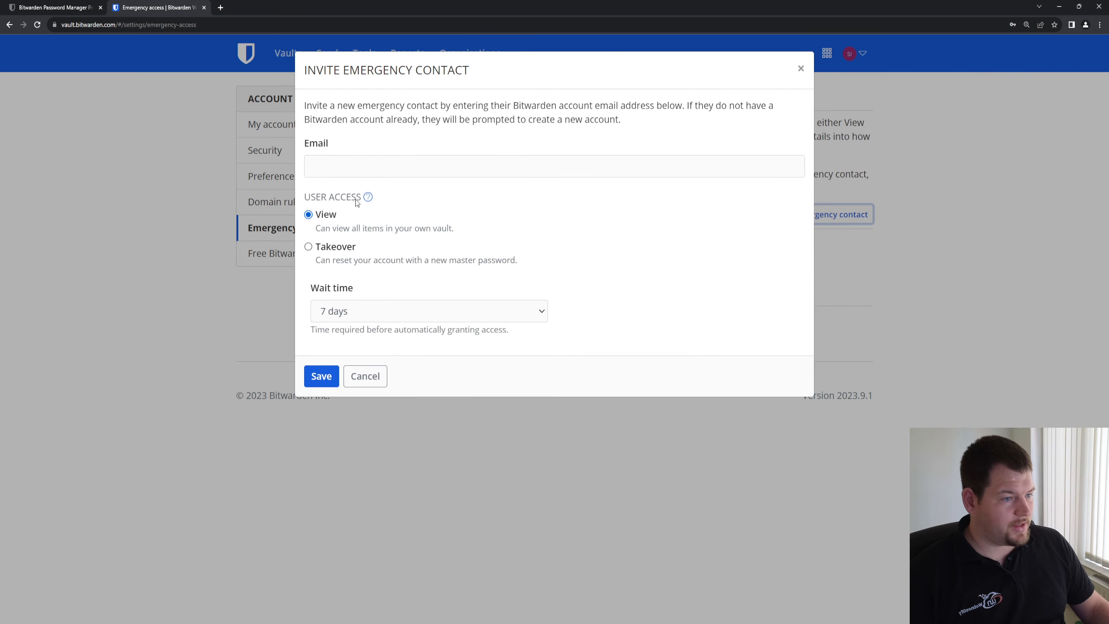
{"action": "left_click", "coordinate": [368, 164]}
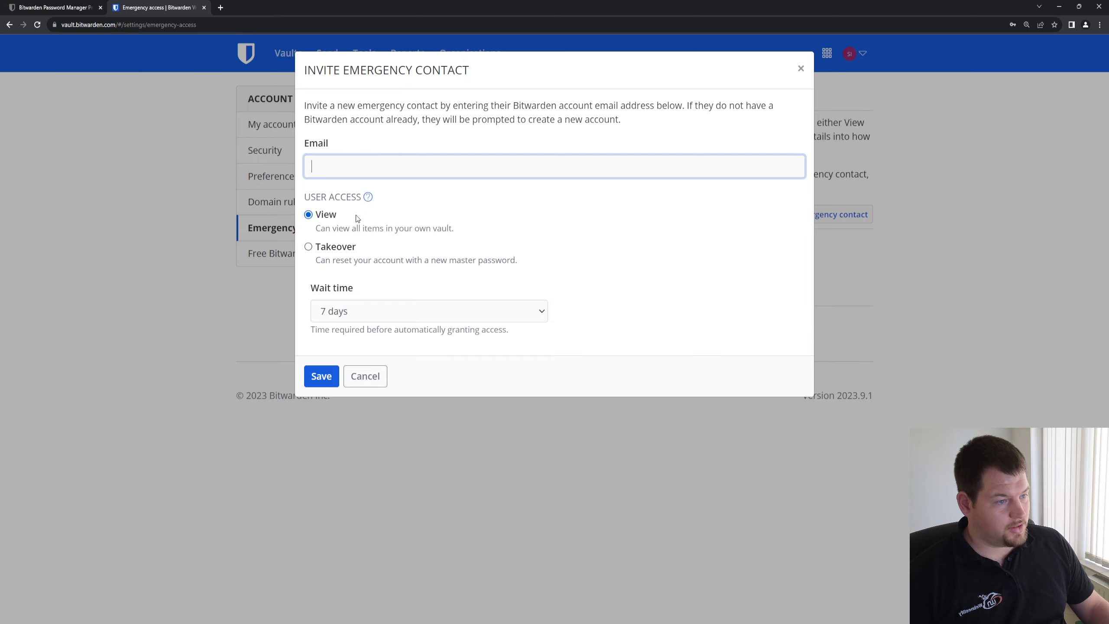
{"action": "left_click", "coordinate": [365, 376]}
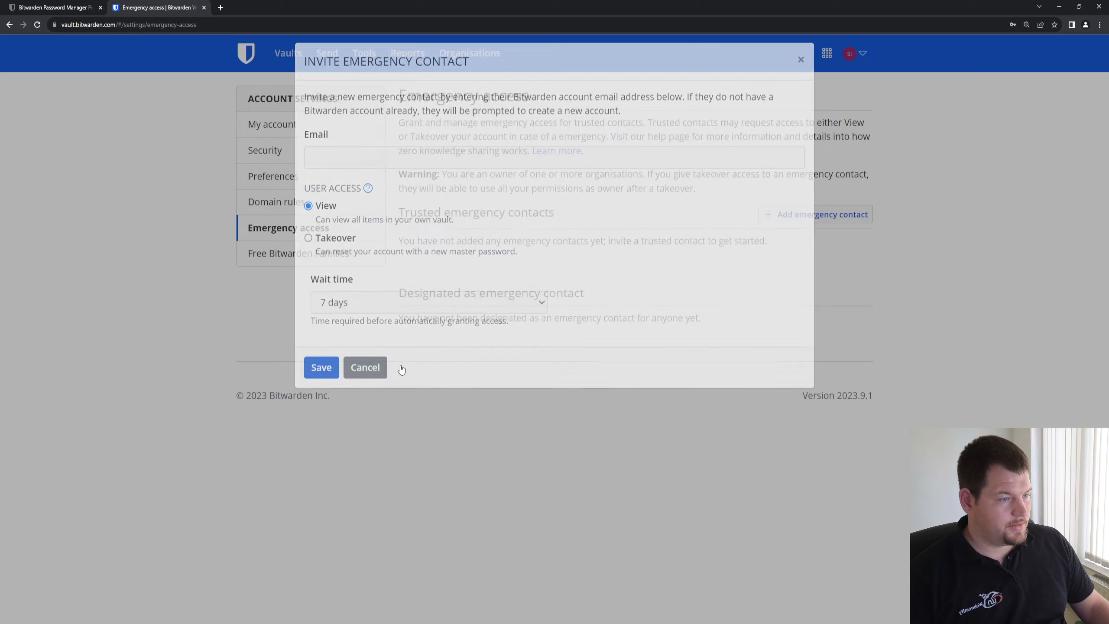
{"action": "left_click", "coordinate": [339, 261]}
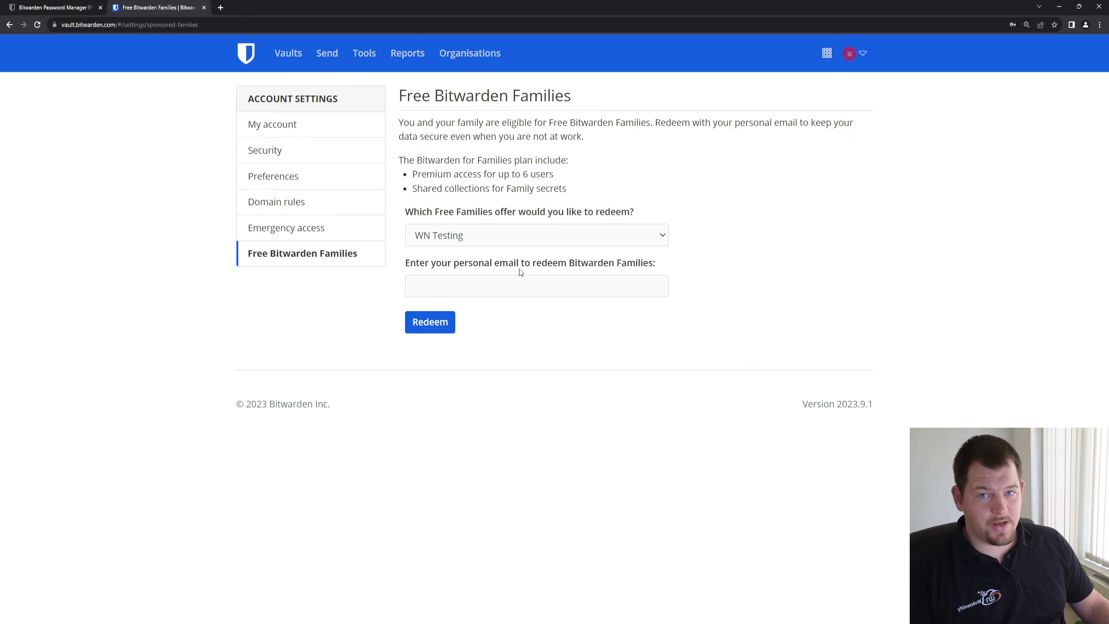
Leave the sponsorship redeem e-mail empty and go to the WN Testing organisation's vault.
{"action": "left_click", "coordinate": [537, 286]}
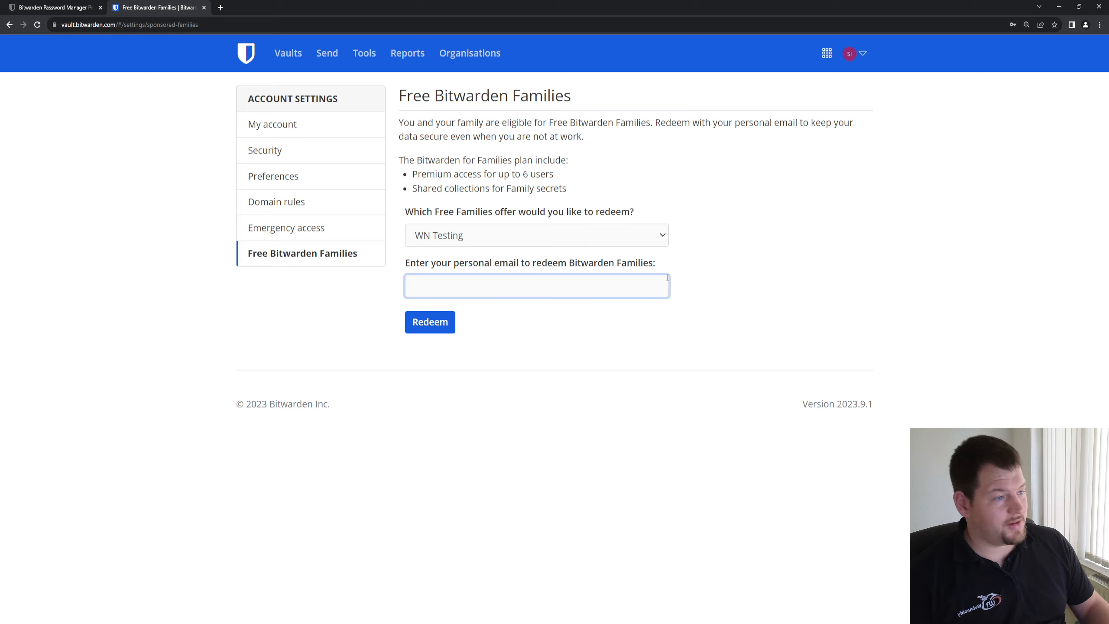
{"action": "left_click", "coordinate": [744, 195]}
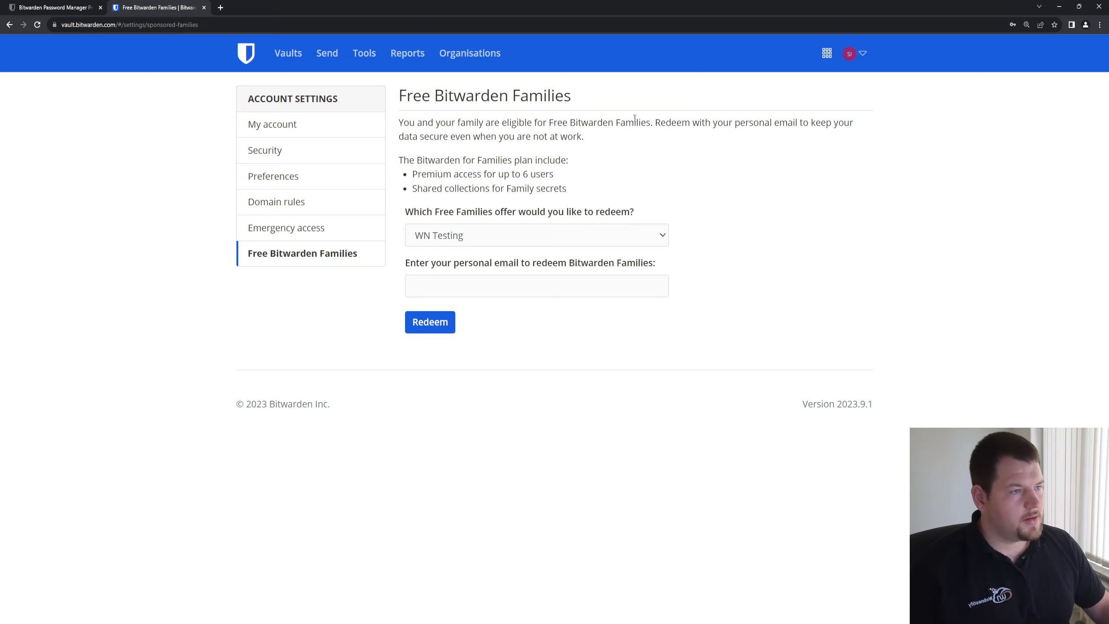
{"action": "left_click", "coordinate": [478, 53]}
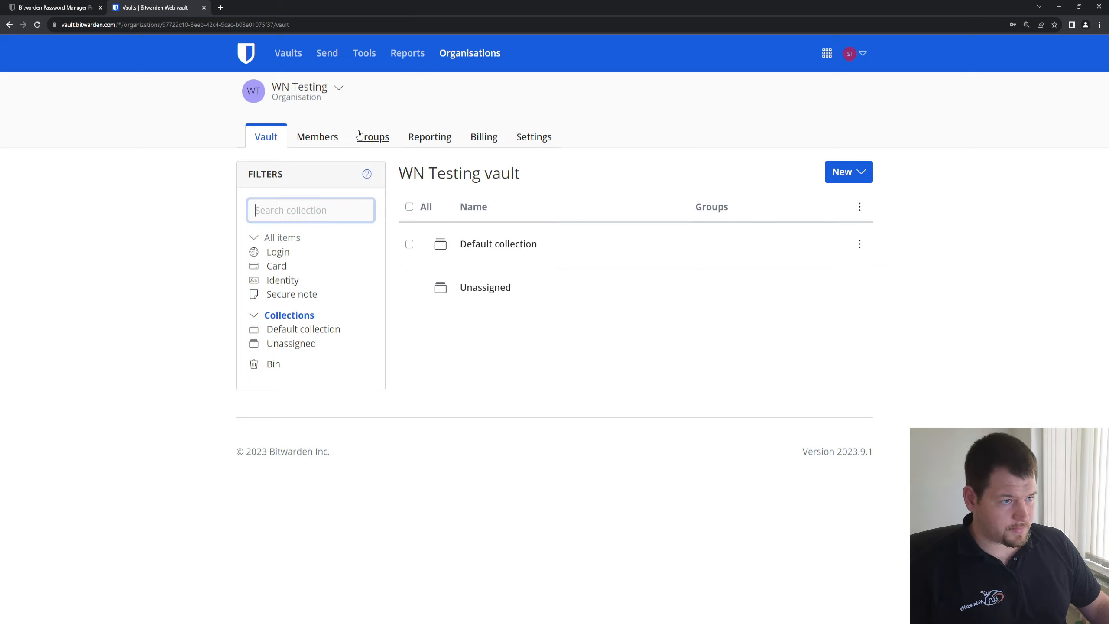
Browse WN Testing's members, groups, event logs and security reports, then go to Settings.
{"action": "left_click", "coordinate": [337, 139]}
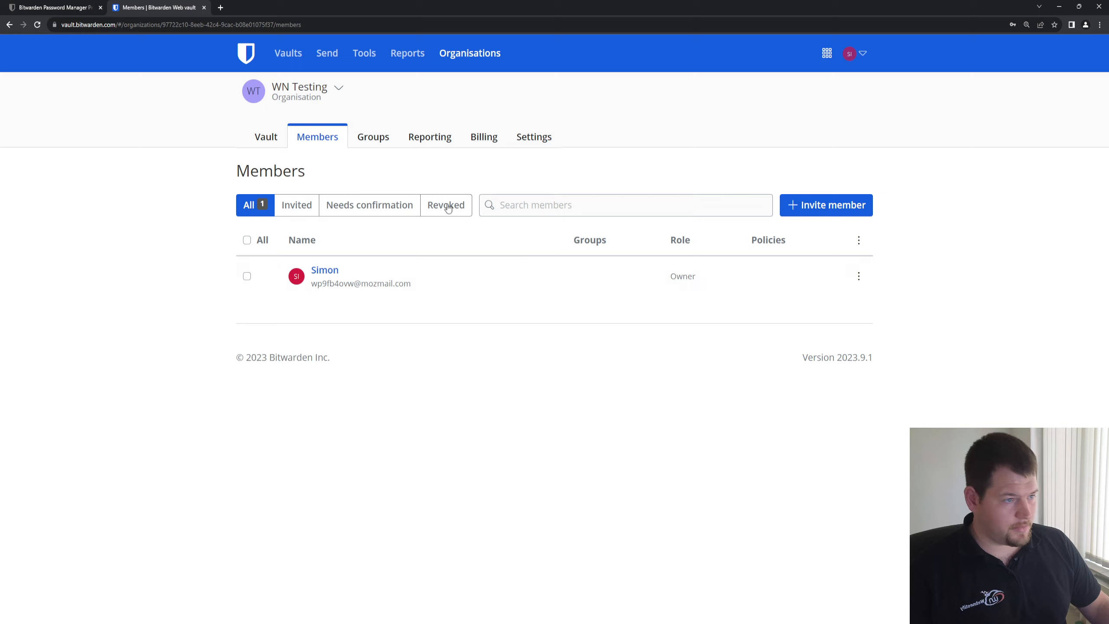
{"action": "left_click", "coordinate": [360, 149]}
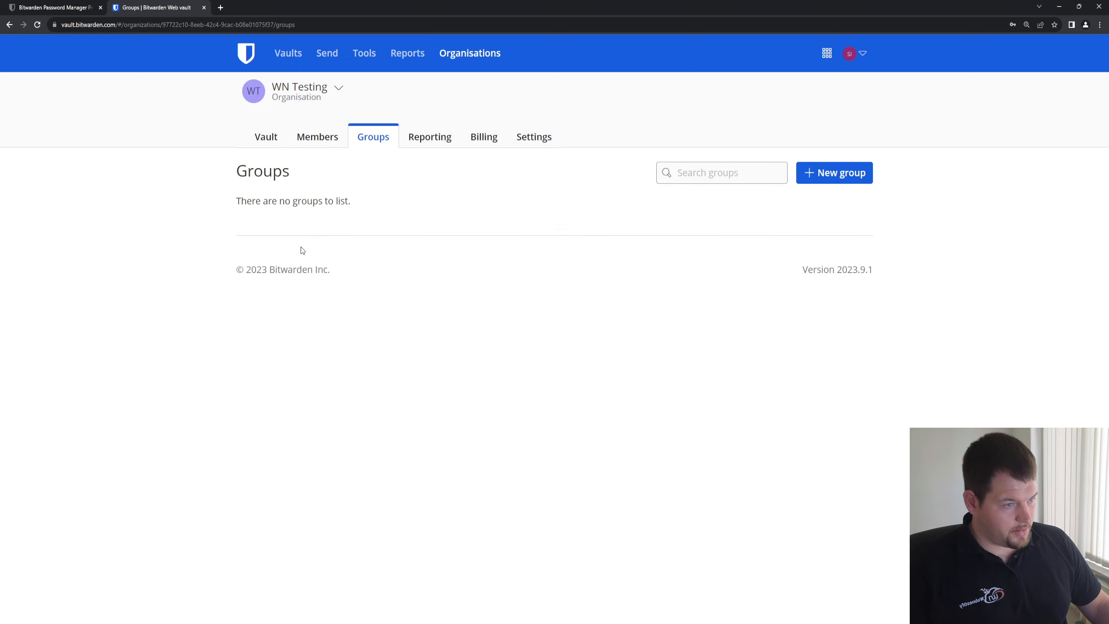
{"action": "left_click", "coordinate": [439, 143]}
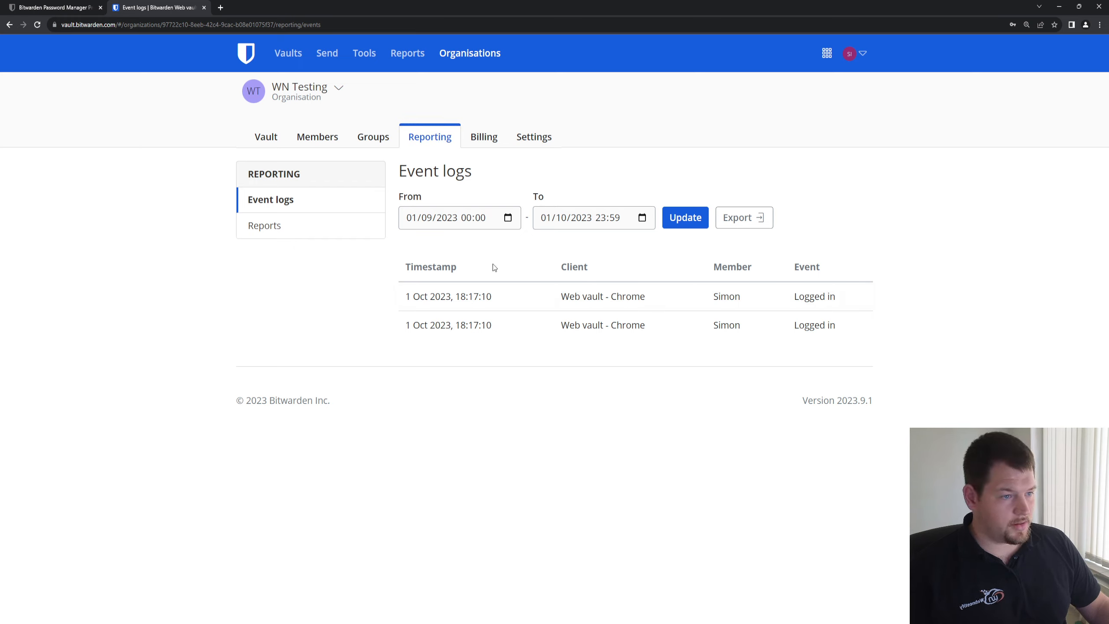
{"action": "left_click", "coordinate": [295, 236]}
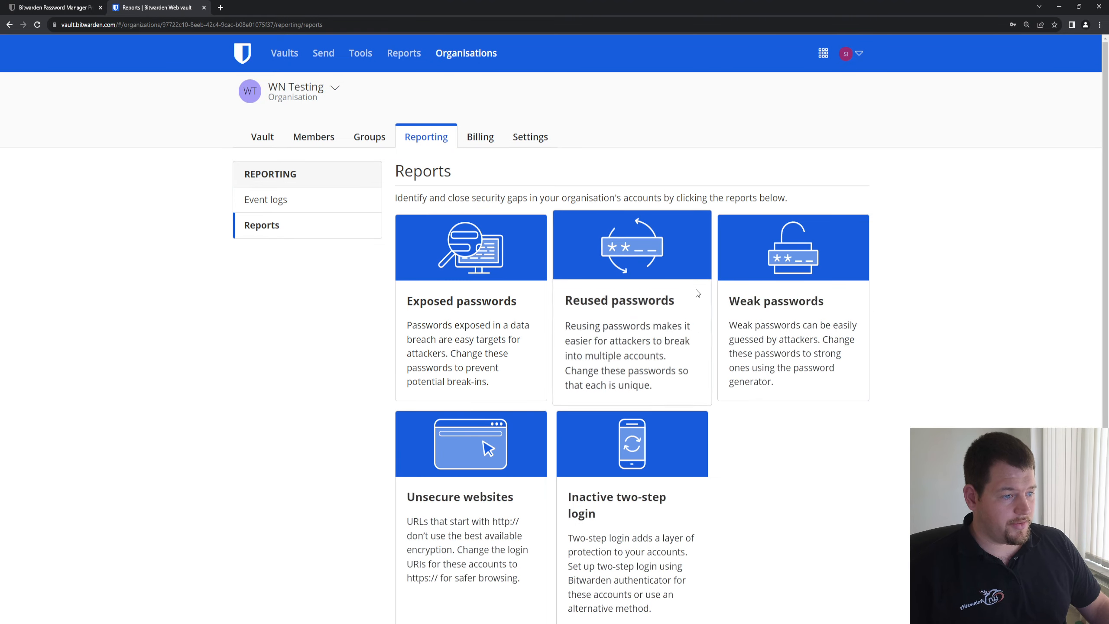
{"action": "scroll", "coordinate": [655, 369], "scroll_direction": "down", "scroll_amount": 3}
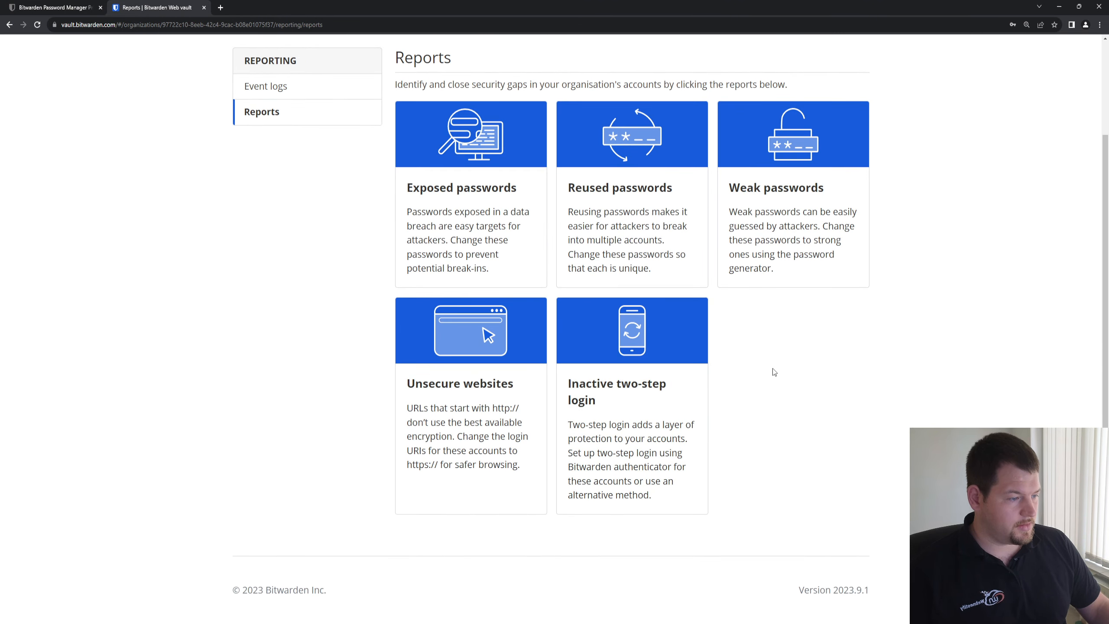
{"action": "scroll", "coordinate": [873, 375], "scroll_direction": "up", "scroll_amount": 2}
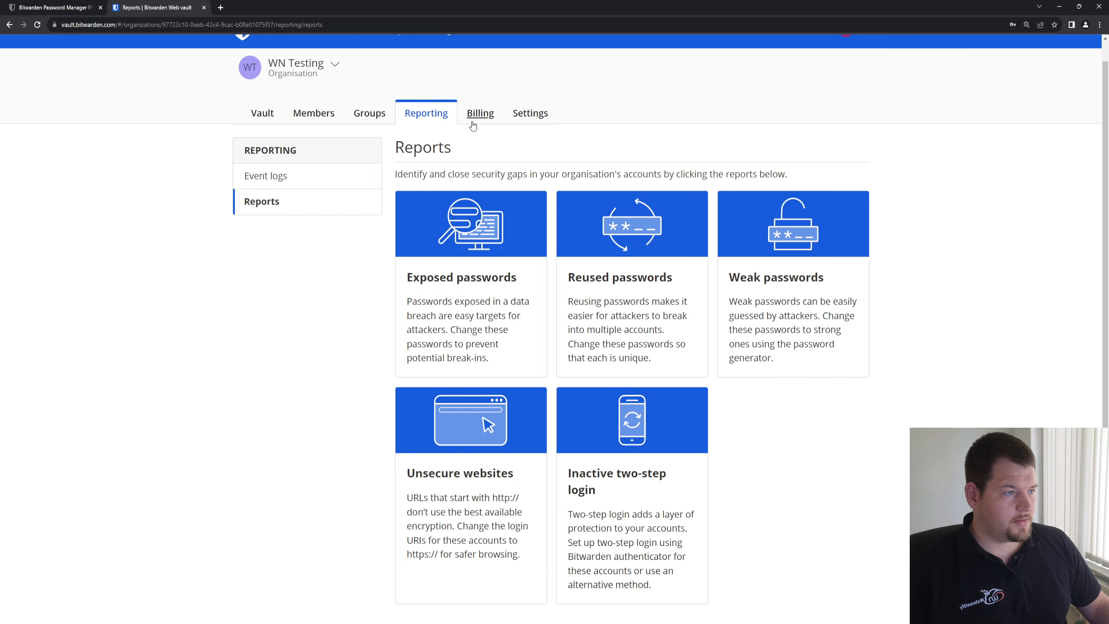
{"action": "left_click", "coordinate": [530, 114]}
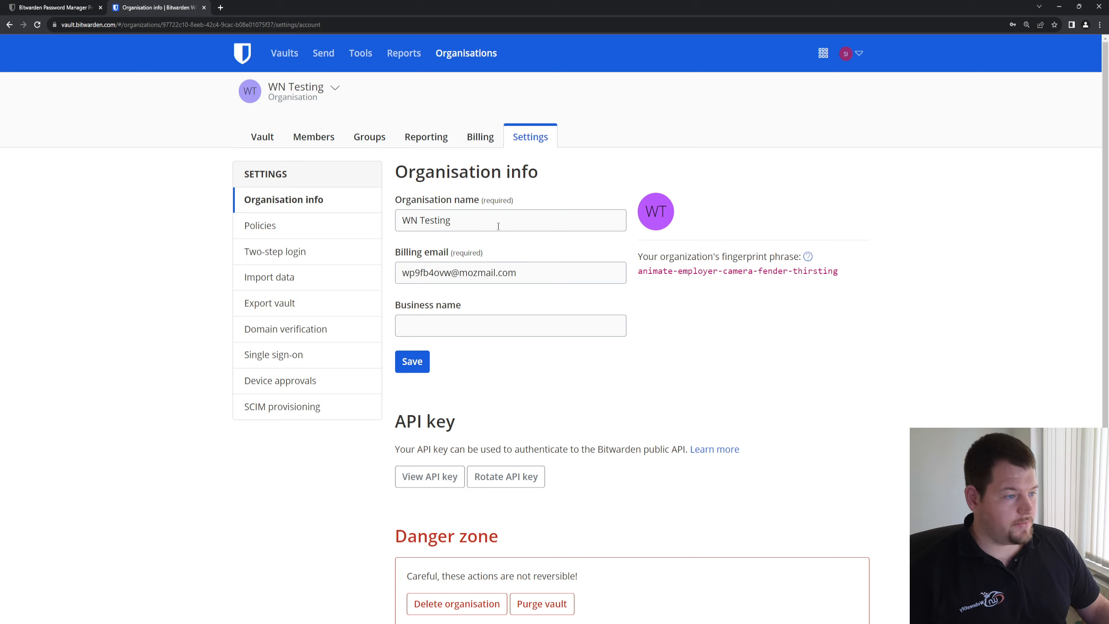
Save Webnestify as the WN Testing organisation's business name.
{"action": "left_click", "coordinate": [452, 328]}
{"action": "type", "text": "Webnestify"}
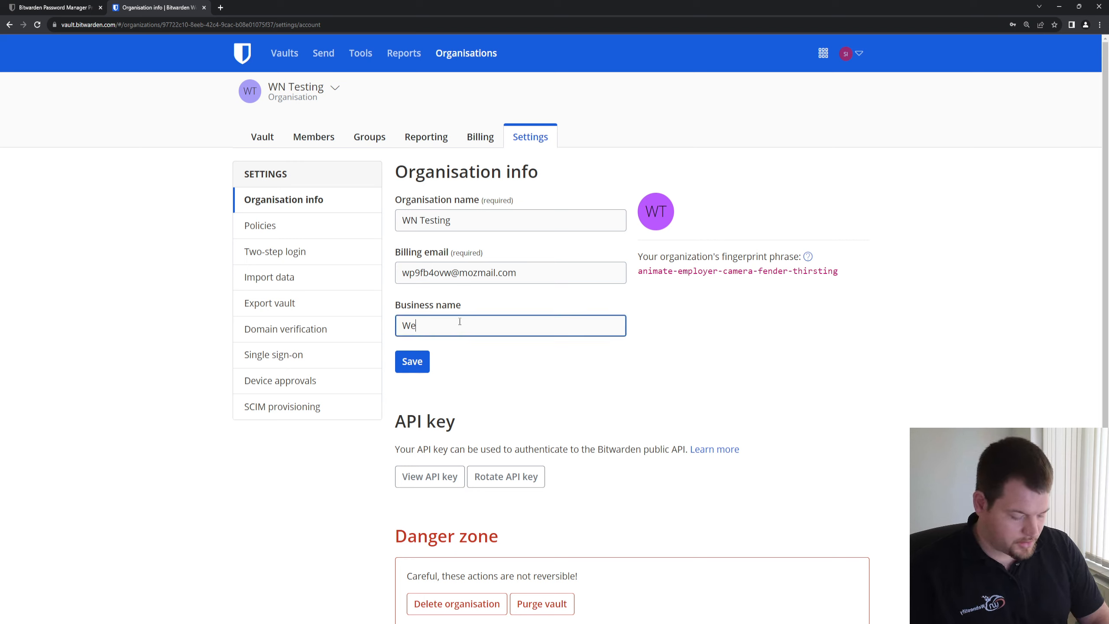
{"action": "left_click", "coordinate": [421, 373]}
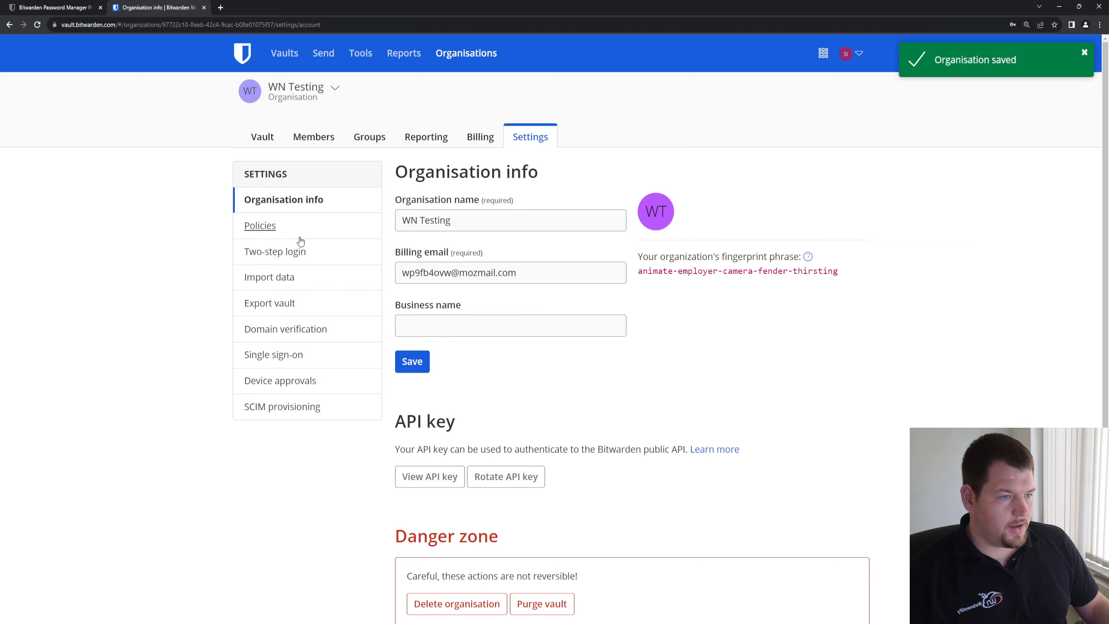
Bring up the organisation's Policies list and scroll through it.
{"action": "left_click", "coordinate": [286, 231]}
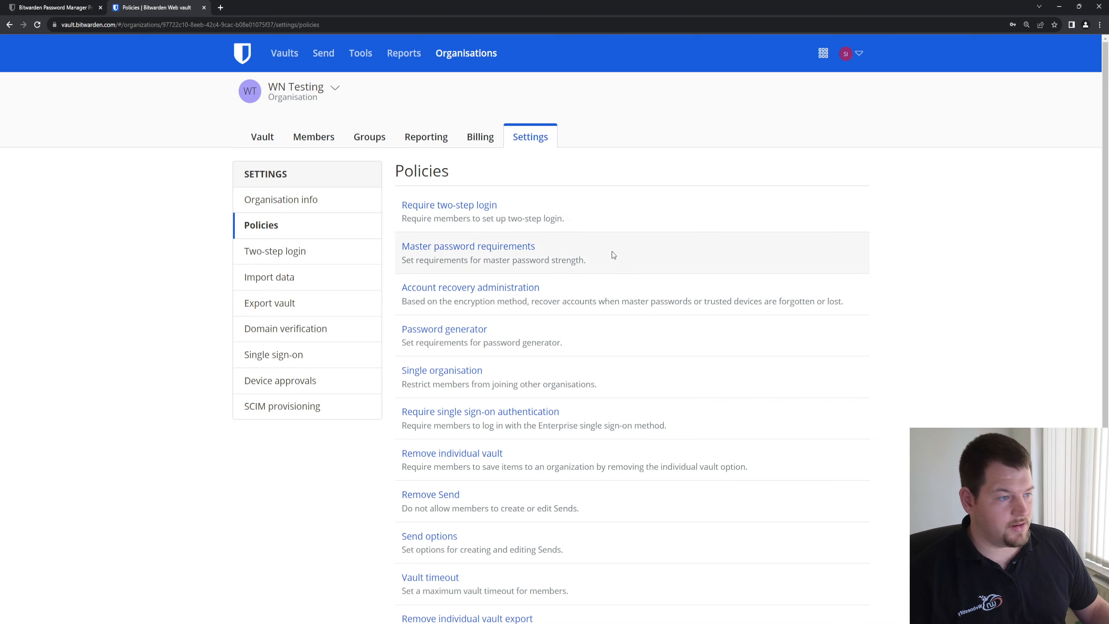
{"action": "scroll", "coordinate": [612, 253], "scroll_direction": "down", "scroll_amount": 1}
{"action": "scroll", "coordinate": [631, 260], "scroll_direction": "up", "scroll_amount": 1}
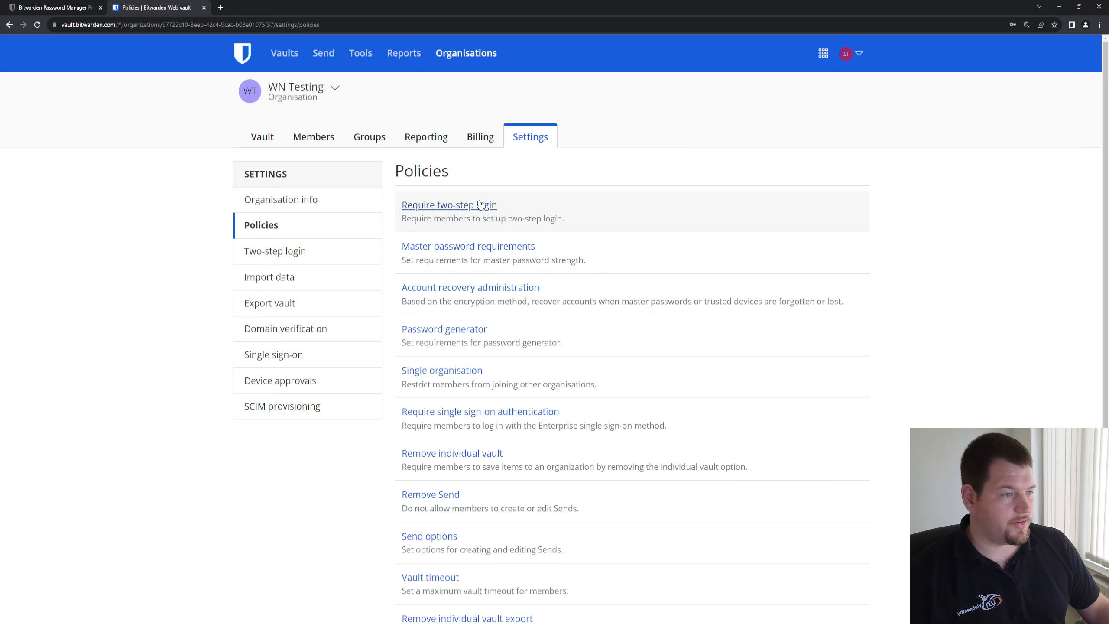
Try switching on Require two-step login, then cancel without saving.
{"action": "left_click", "coordinate": [479, 205]}
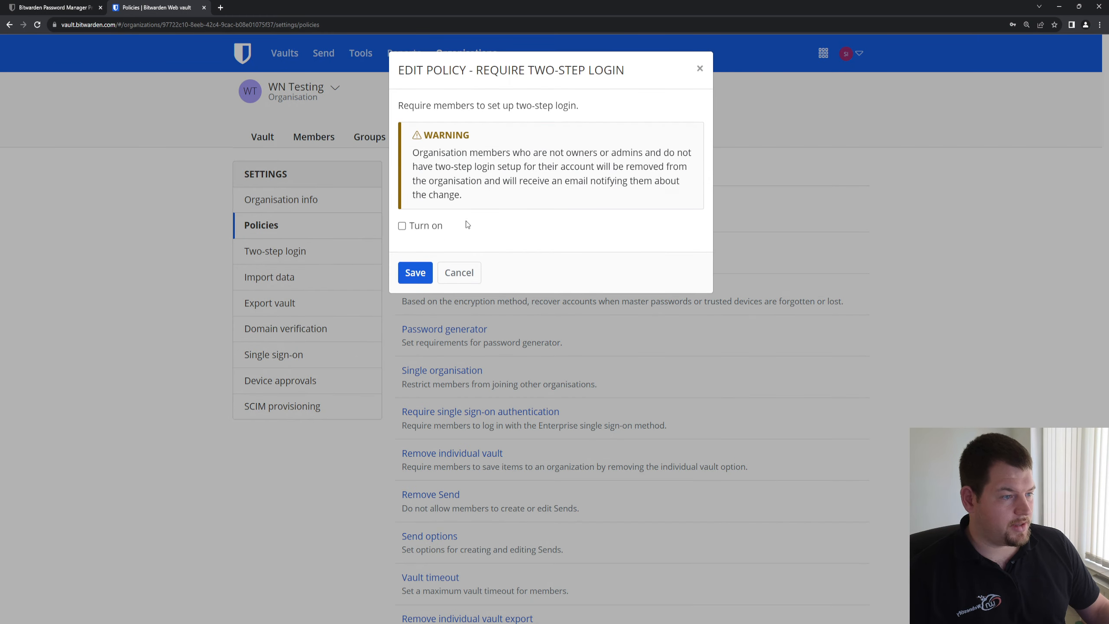
{"action": "left_click", "coordinate": [425, 225]}
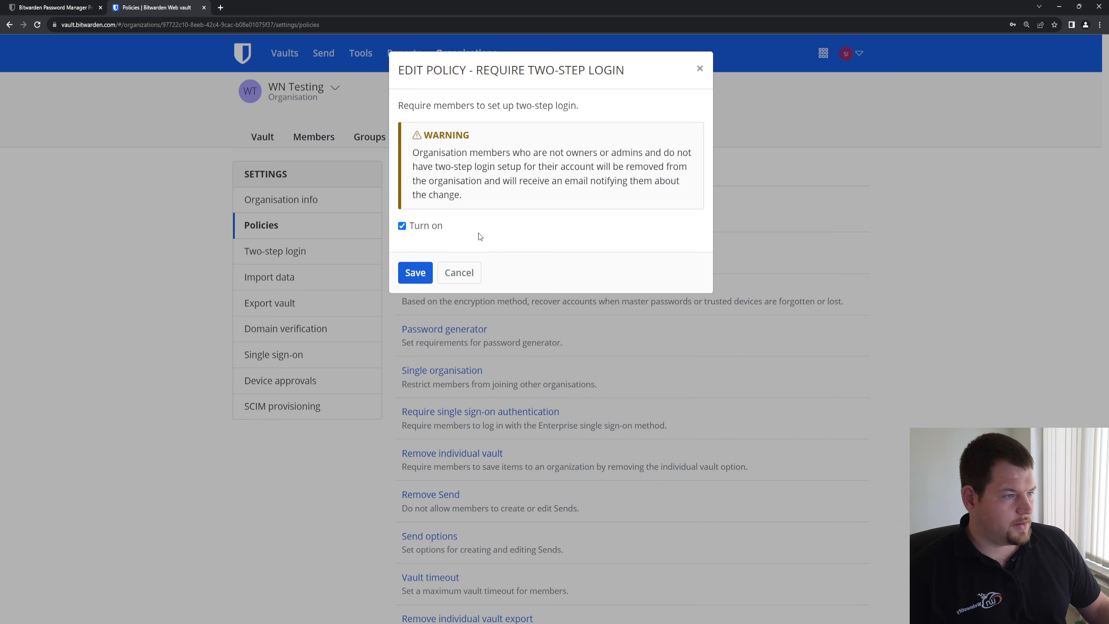
{"action": "left_click", "coordinate": [459, 272]}
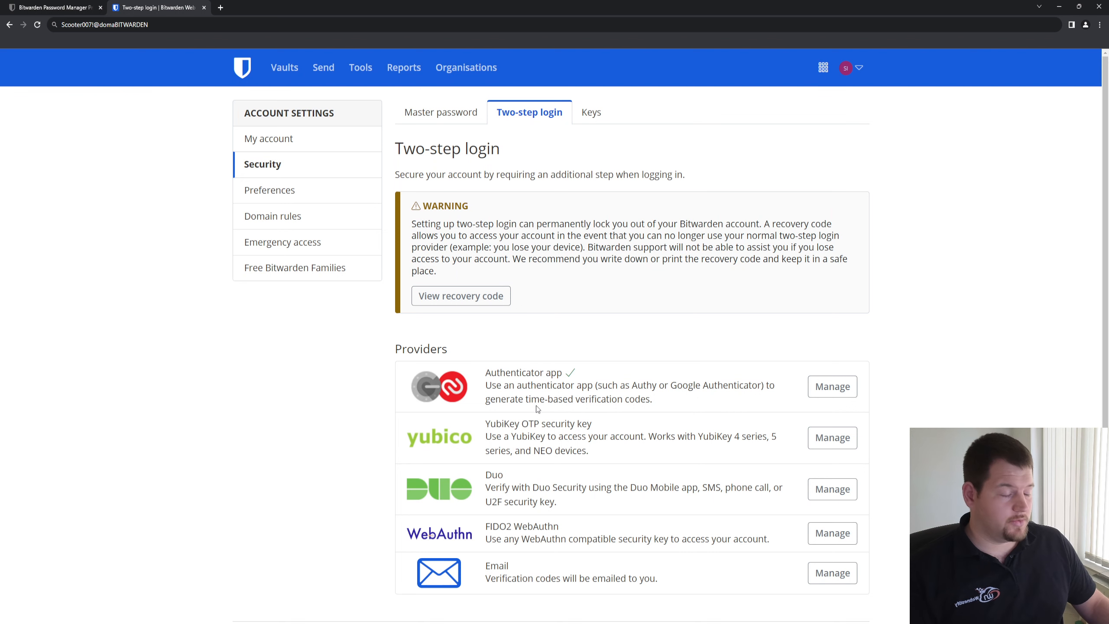
Return to Settings > Policies and switch on and save Require two-step login.
{"action": "left_click", "coordinate": [477, 72]}
{"action": "left_click", "coordinate": [530, 150]}
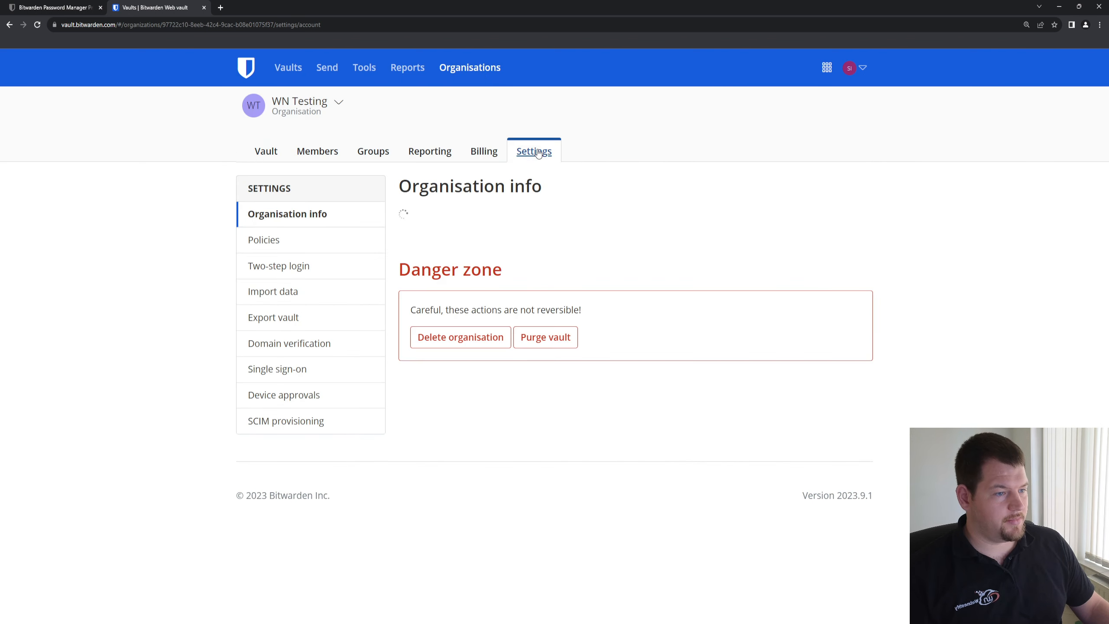
{"action": "left_click", "coordinate": [329, 240]}
{"action": "left_click", "coordinate": [443, 220]}
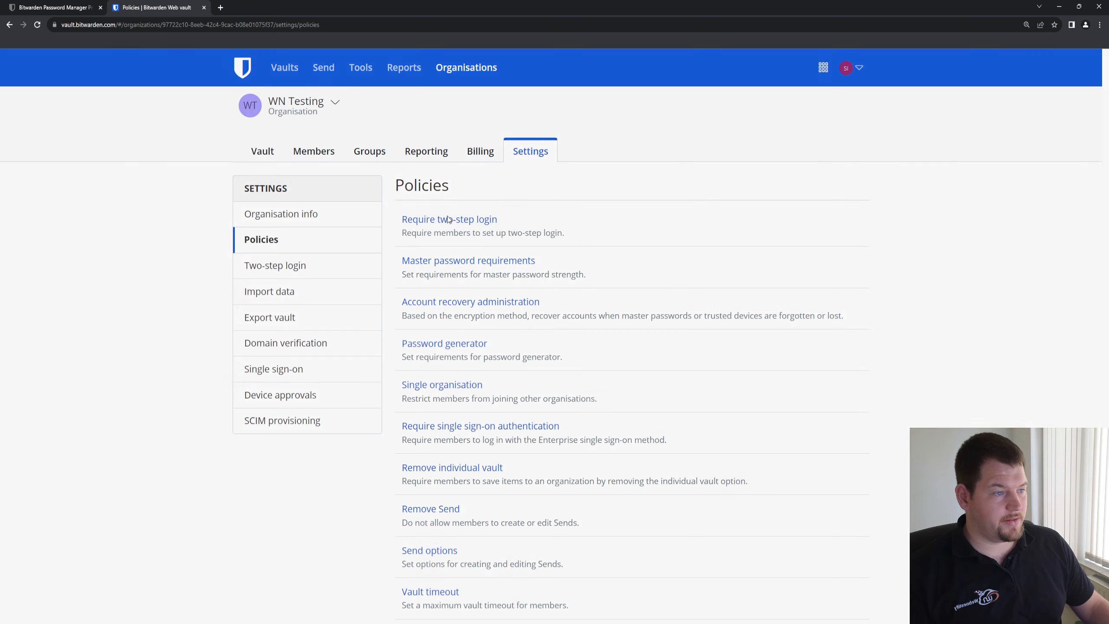
{"action": "left_click", "coordinate": [428, 244]}
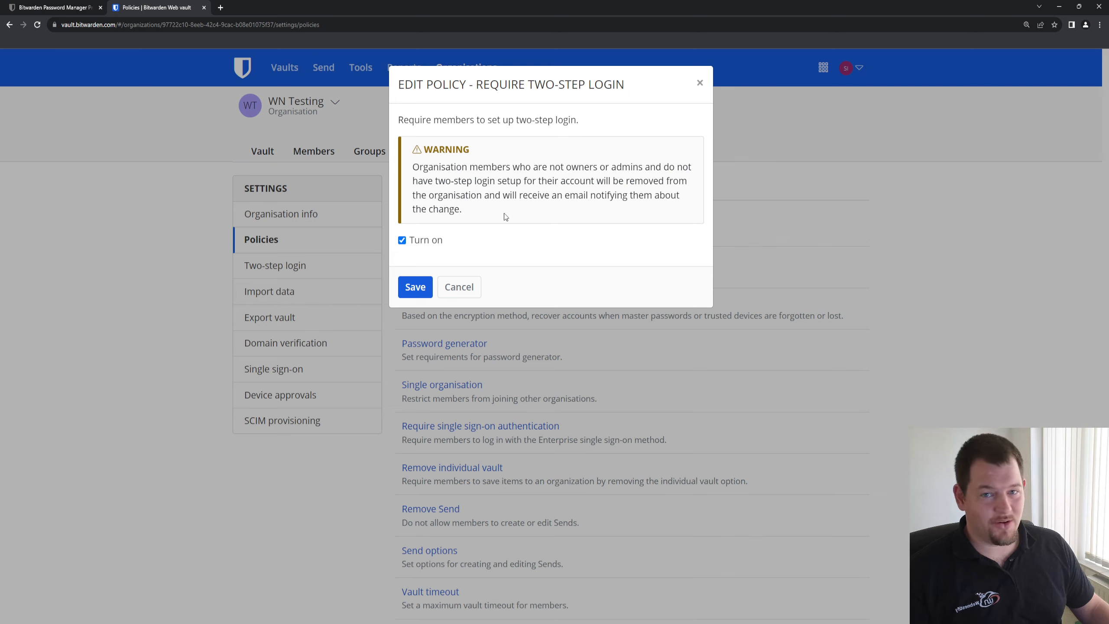
{"action": "left_click", "coordinate": [416, 292]}
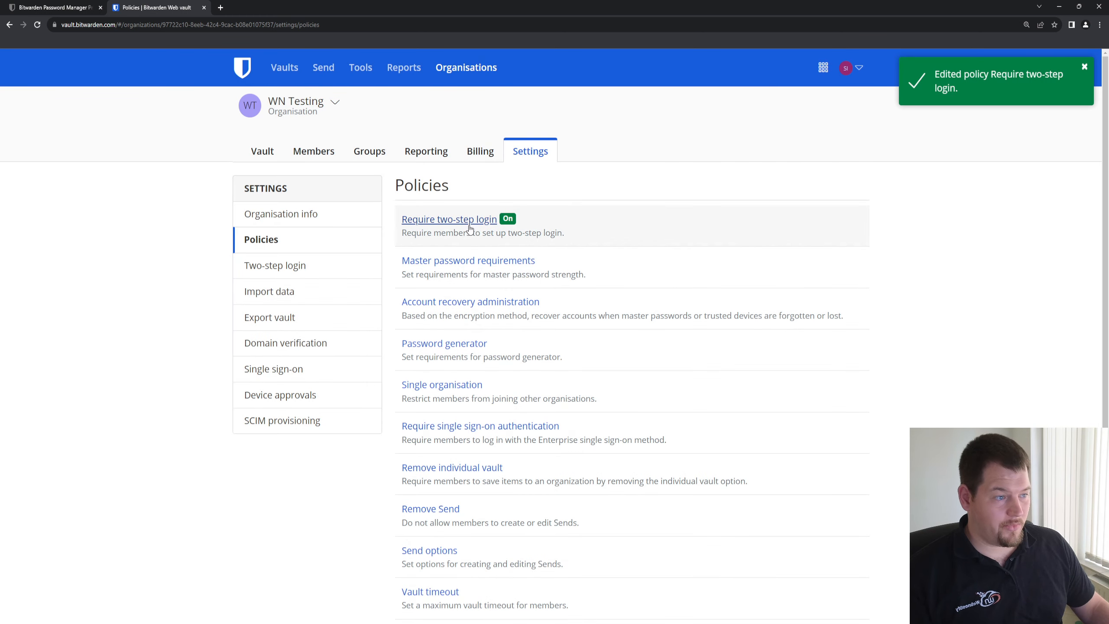
{"action": "left_click", "coordinate": [512, 261]}
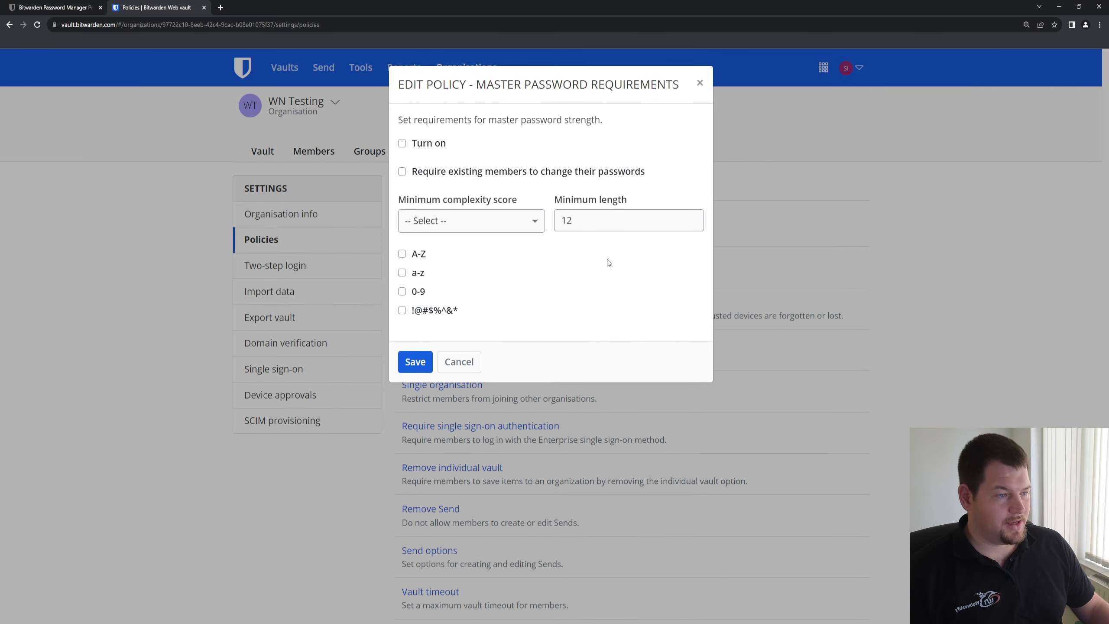
Save Master password requirements: Strong (4), length 12, A-Z, a-z, 0-9, !@#$%^&*, existing members change.
{"action": "left_click", "coordinate": [402, 143]}
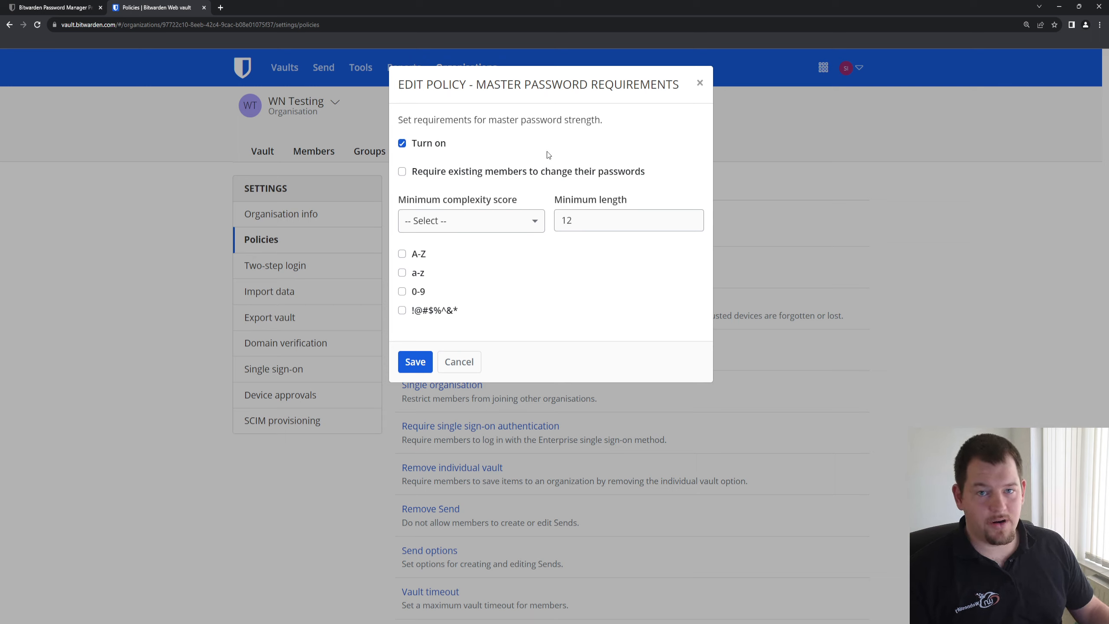
{"action": "left_click", "coordinate": [540, 171]}
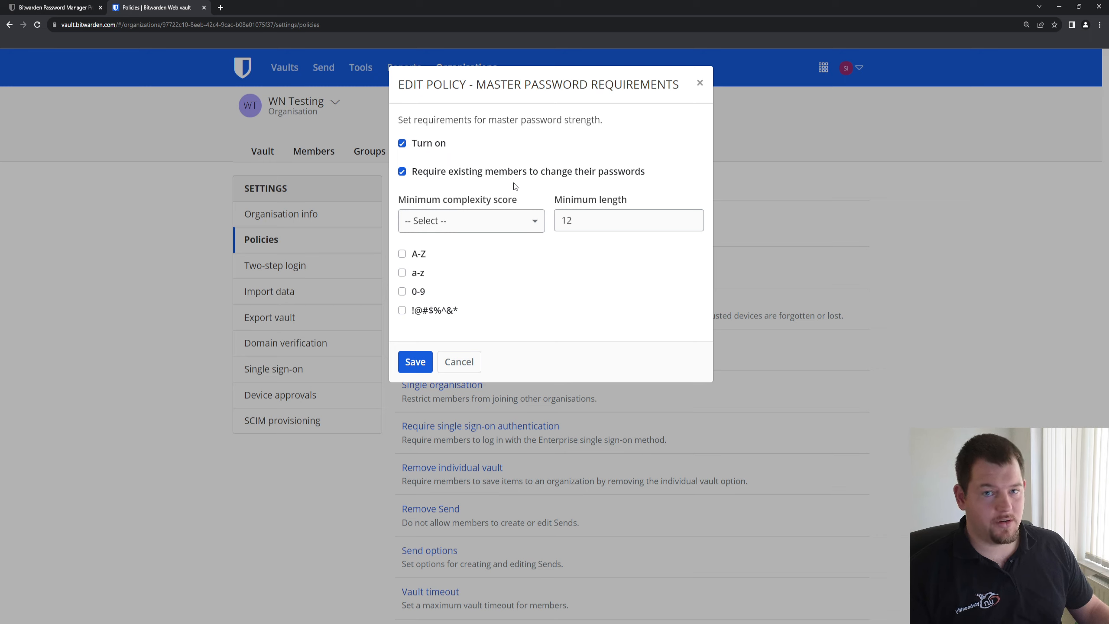
{"action": "left_click", "coordinate": [516, 224]}
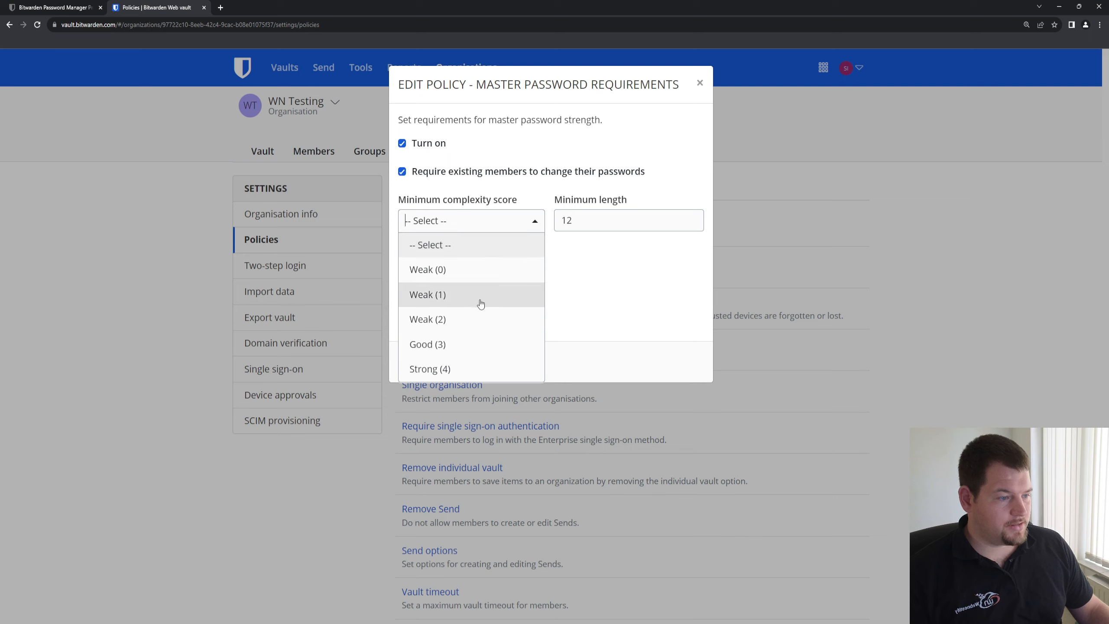
{"action": "left_click", "coordinate": [464, 368]}
{"action": "left_click", "coordinate": [607, 225]}
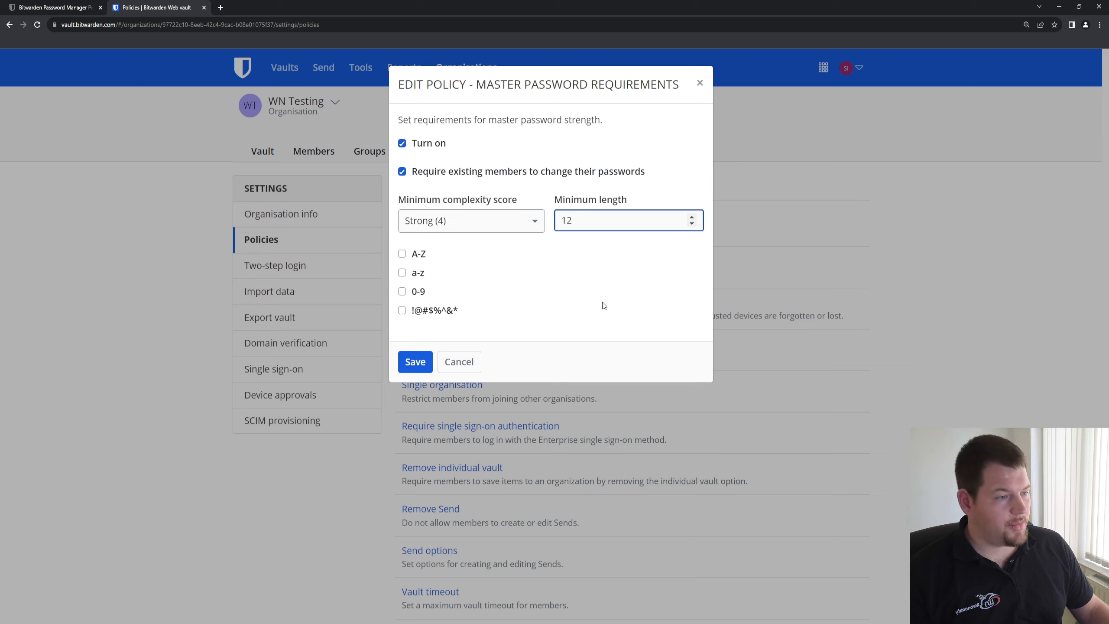
{"action": "left_click", "coordinate": [418, 258]}
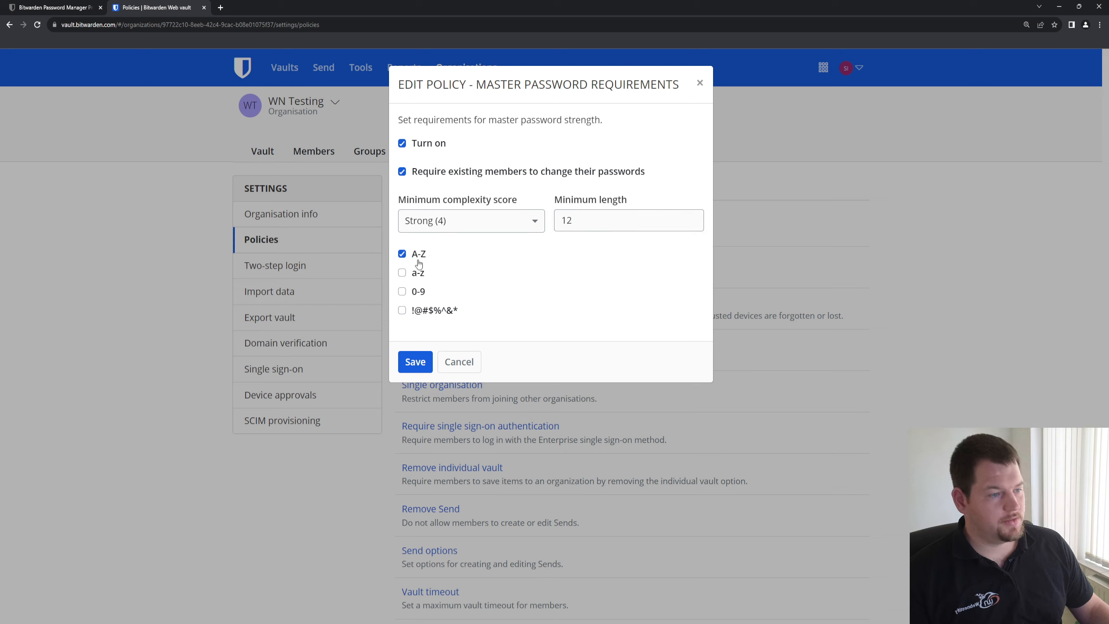
{"action": "left_click", "coordinate": [421, 273]}
{"action": "left_click", "coordinate": [411, 299]}
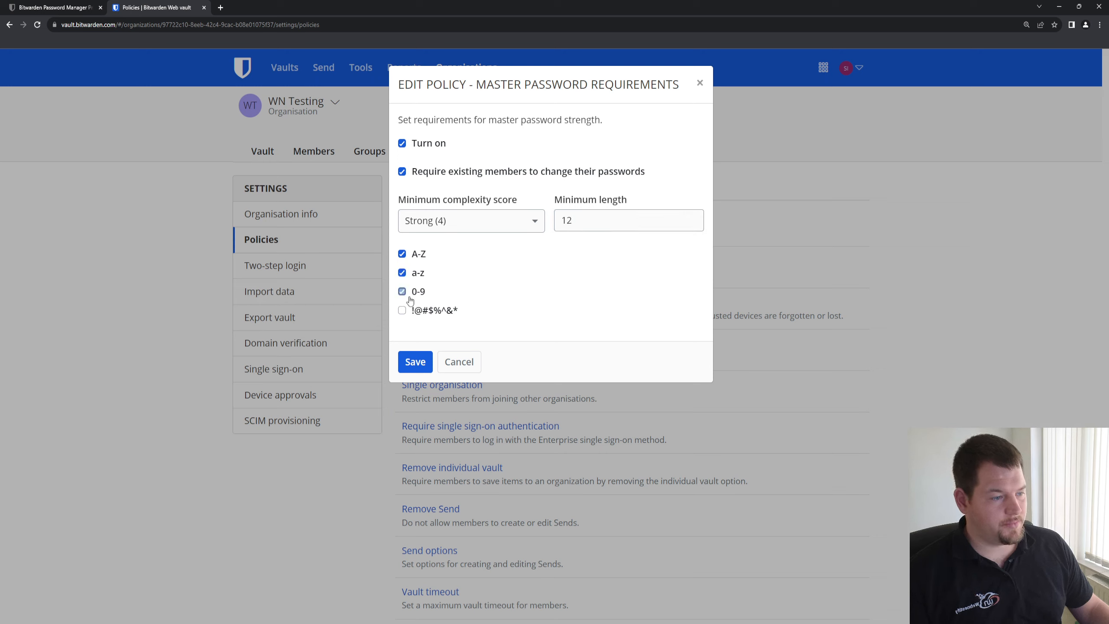
{"action": "left_click", "coordinate": [439, 312]}
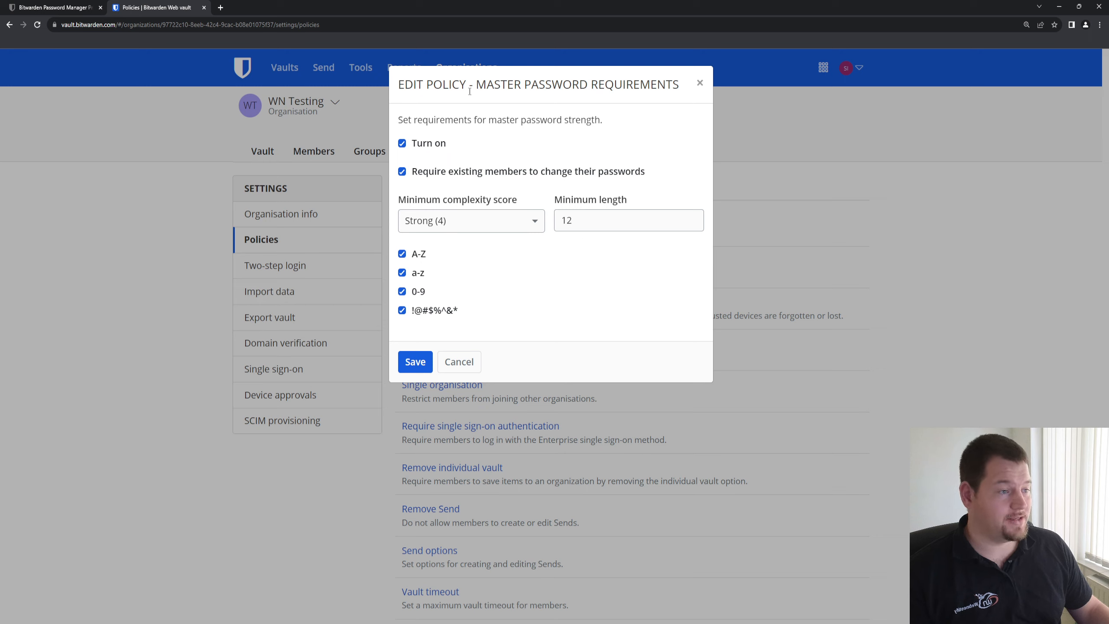
{"action": "left_click", "coordinate": [417, 361]}
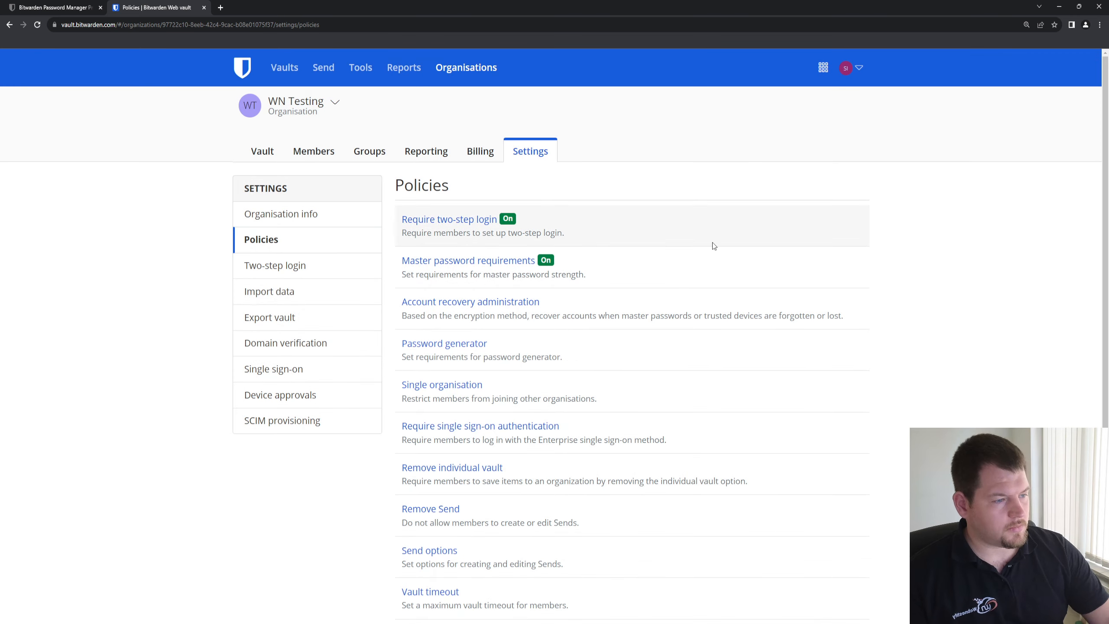
{"action": "left_click", "coordinate": [518, 303]}
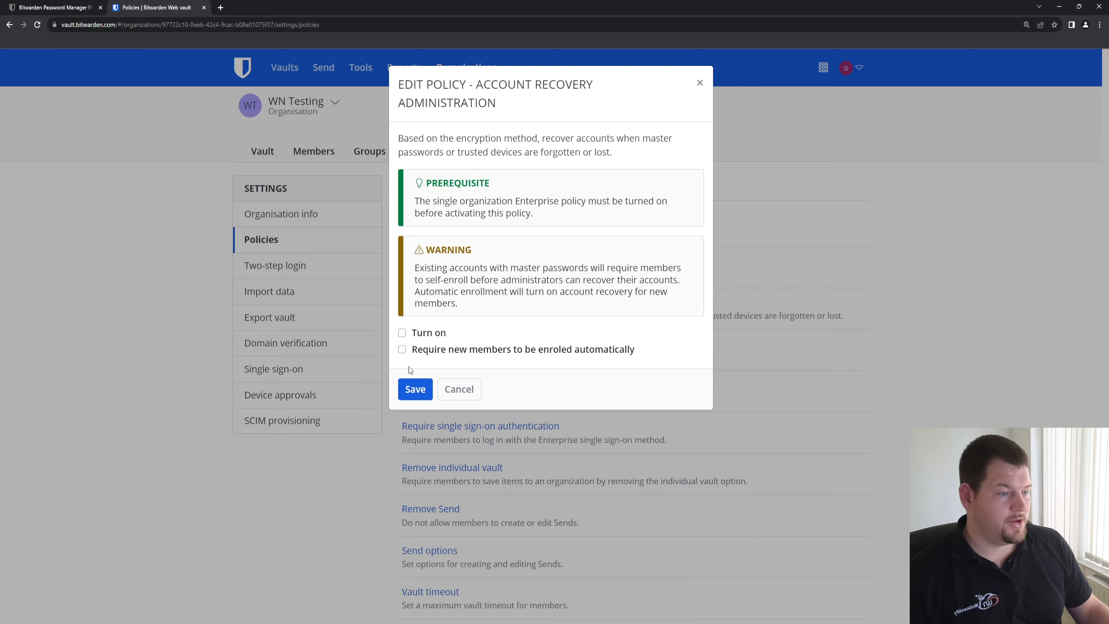
{"action": "left_click", "coordinate": [401, 334]}
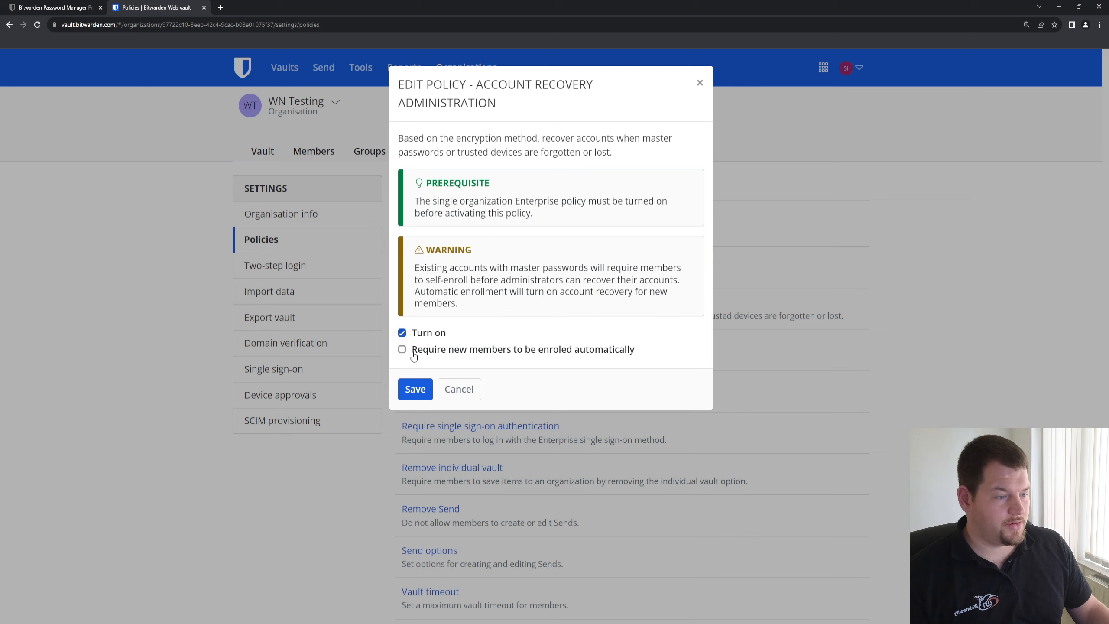
{"action": "left_click", "coordinate": [497, 354]}
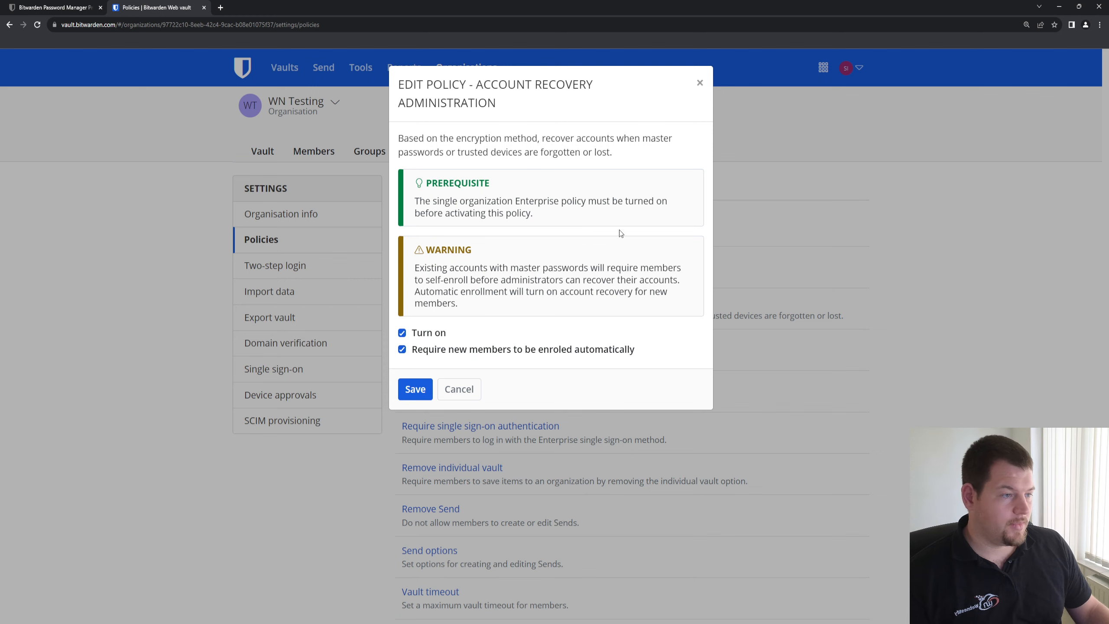
{"action": "left_click", "coordinate": [459, 389]}
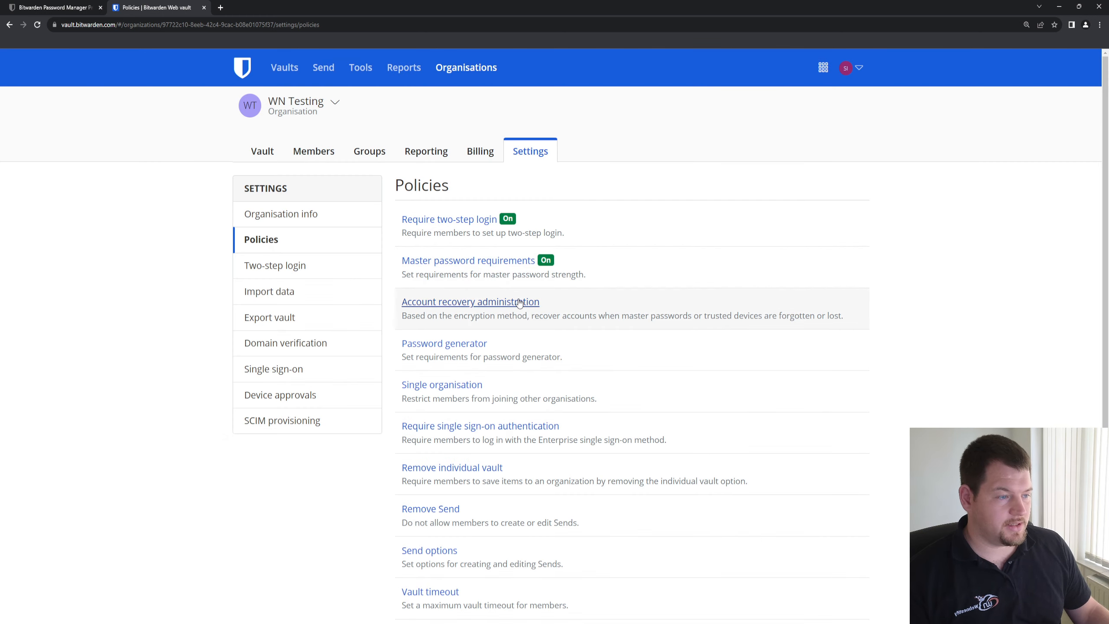
{"action": "scroll", "coordinate": [611, 311], "scroll_direction": "down", "scroll_amount": 1}
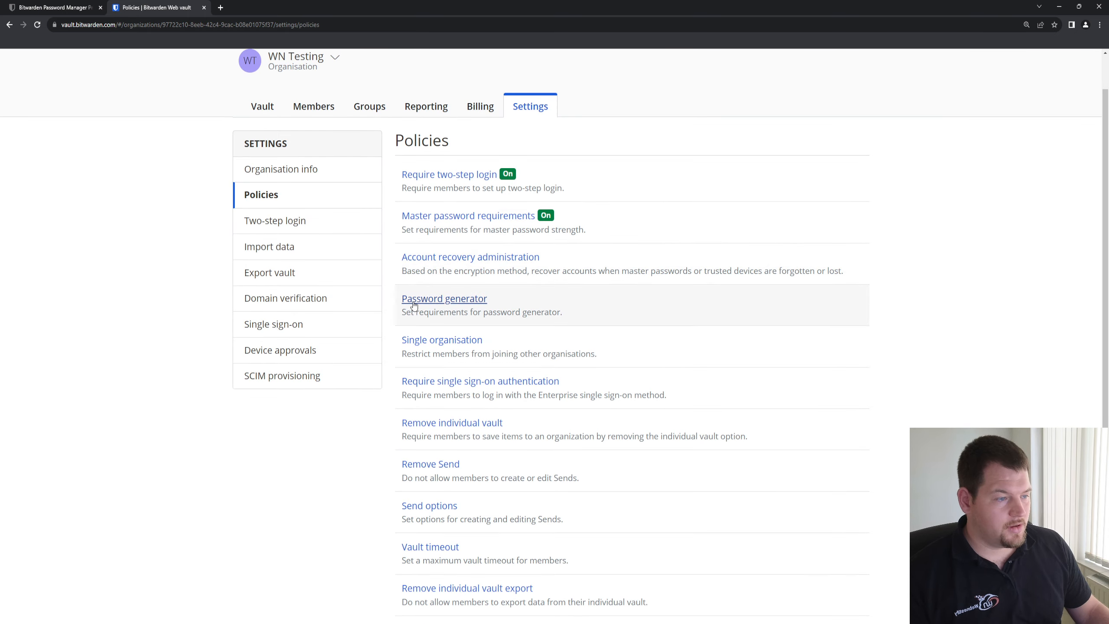
Turn on the Password generator policy: Password default, length 32, 8 numbers, 9 special characters.
{"action": "left_click", "coordinate": [436, 300]}
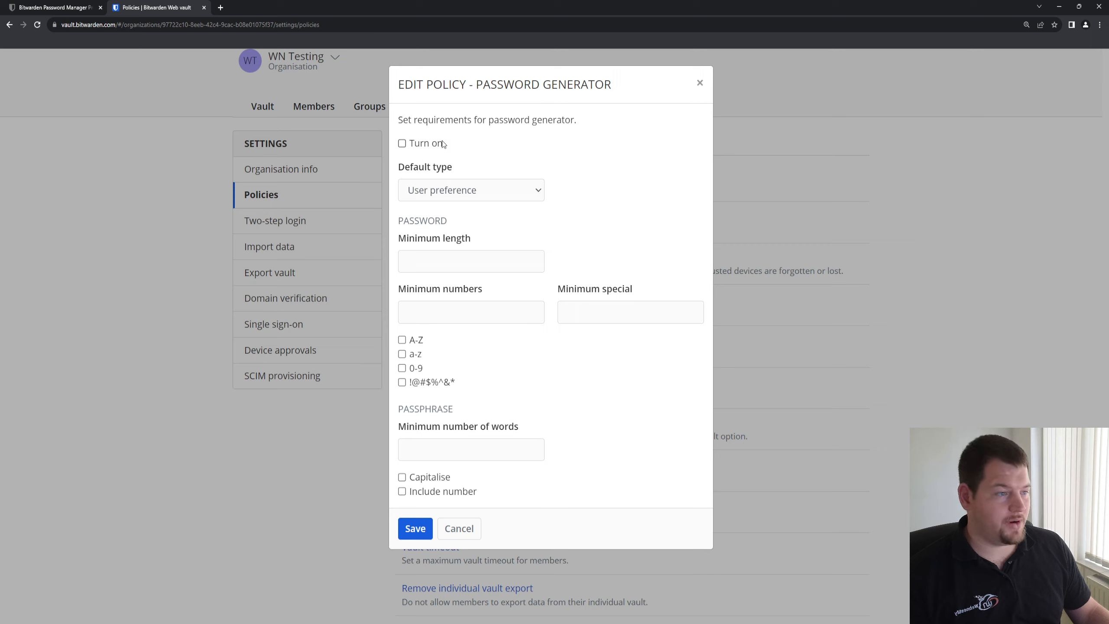
{"action": "left_click", "coordinate": [424, 146]}
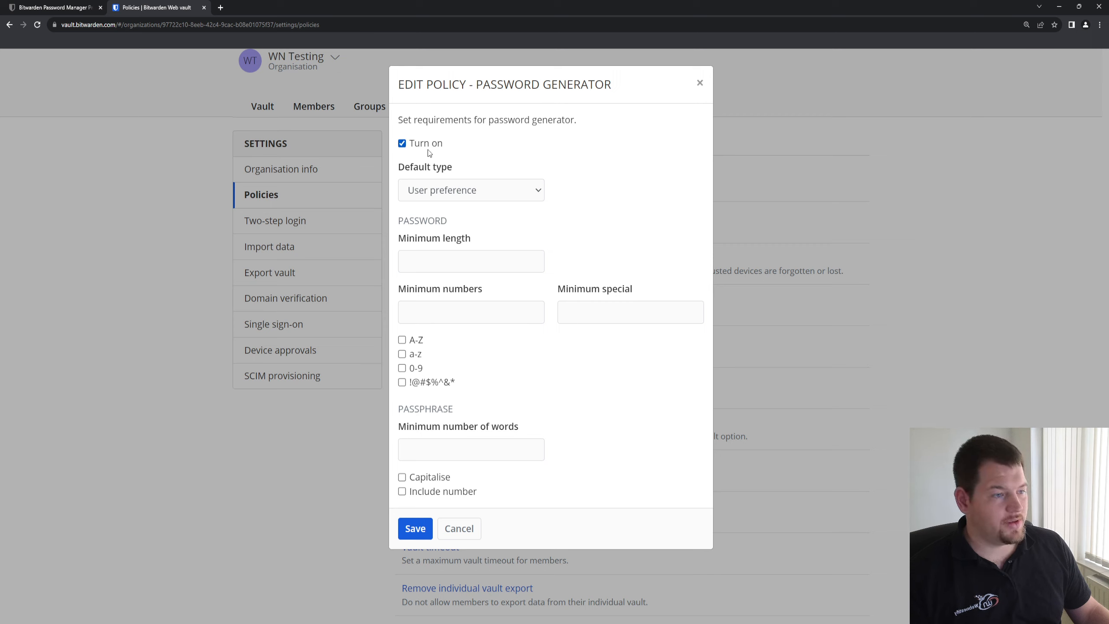
{"action": "left_click", "coordinate": [453, 192]}
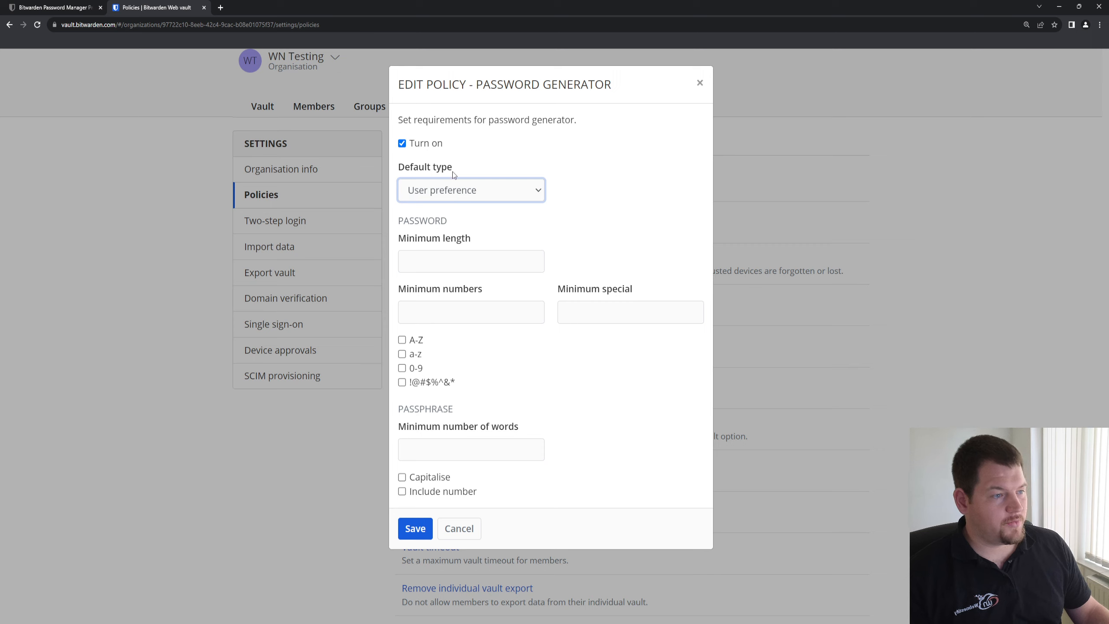
{"action": "key", "text": "Down"}
{"action": "key", "text": "Down"}
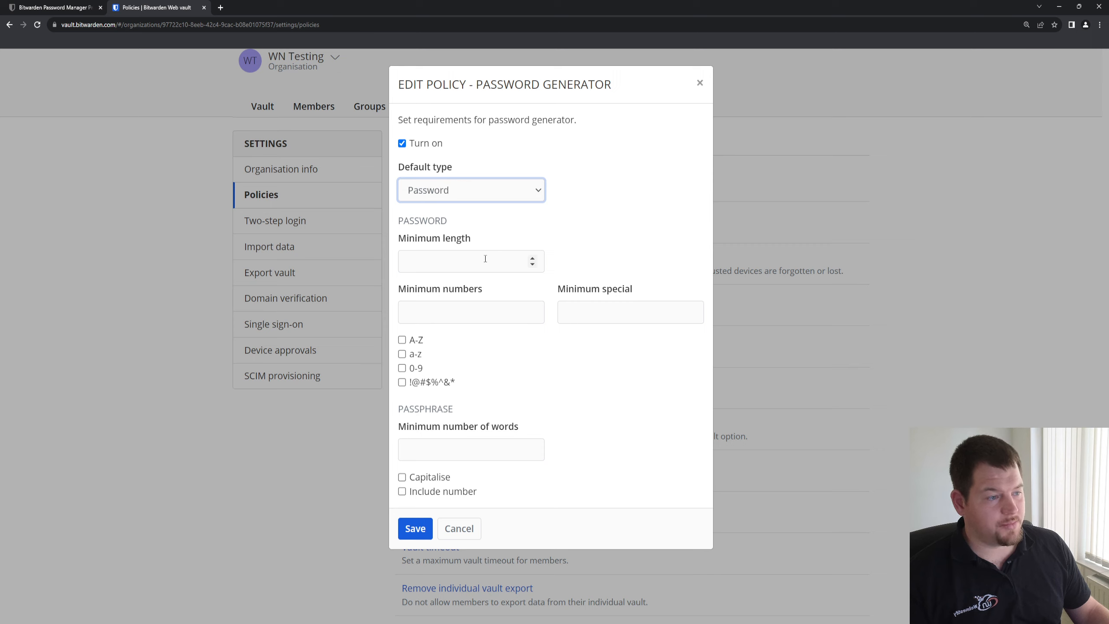
{"action": "left_click", "coordinate": [524, 261]}
{"action": "type", "text": "32"}
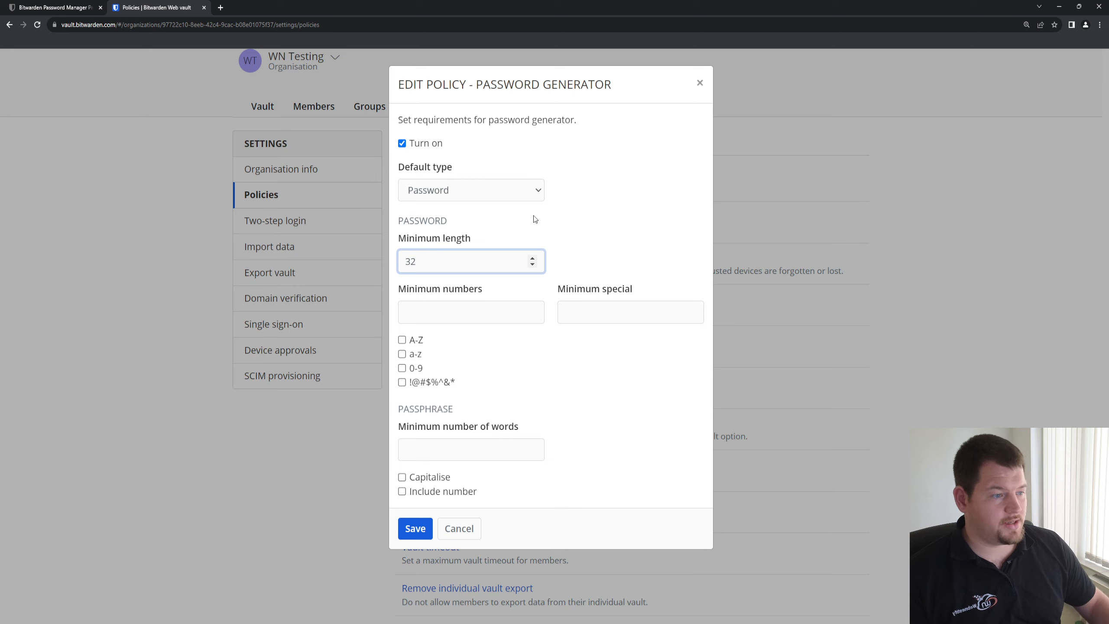
{"action": "left_click", "coordinate": [494, 304]}
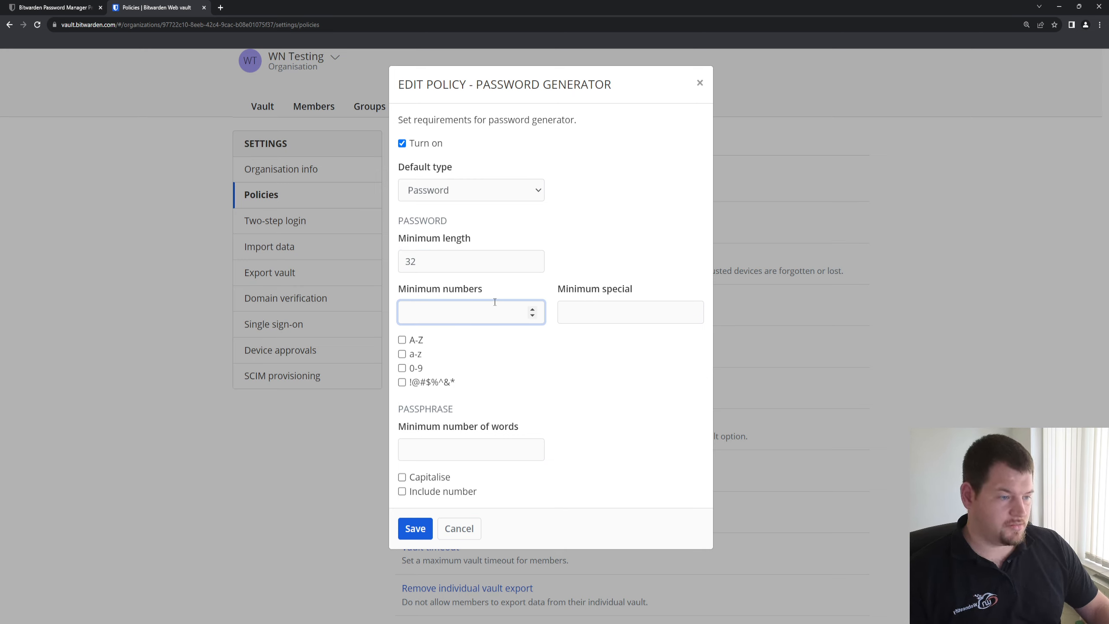
{"action": "type", "text": "8"}
{"action": "key", "text": "Tab"}
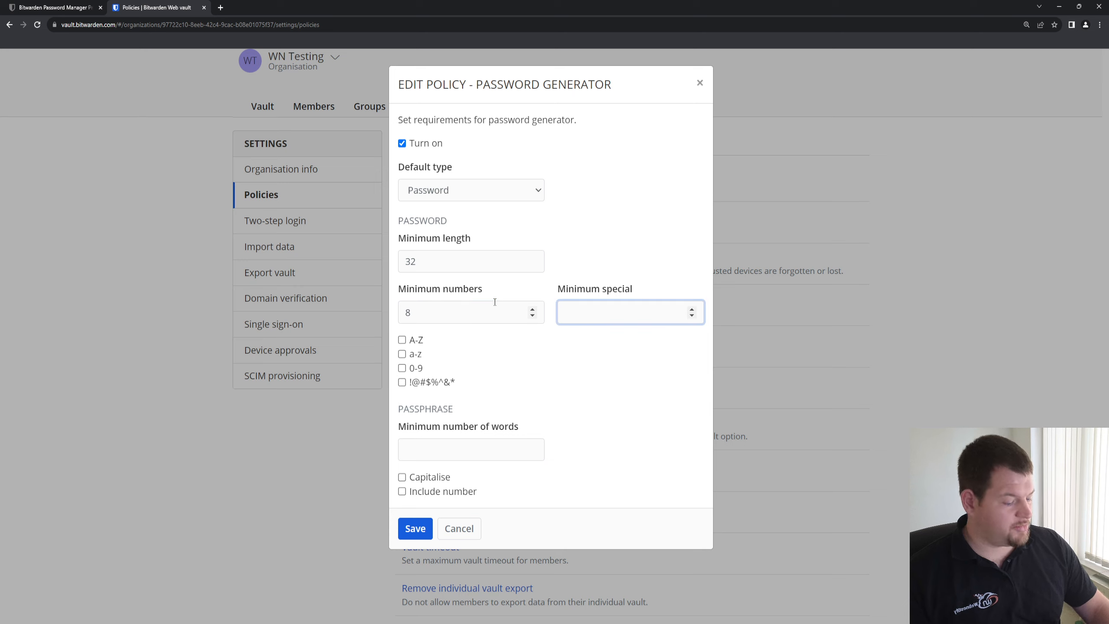
{"action": "type", "text": "9"}
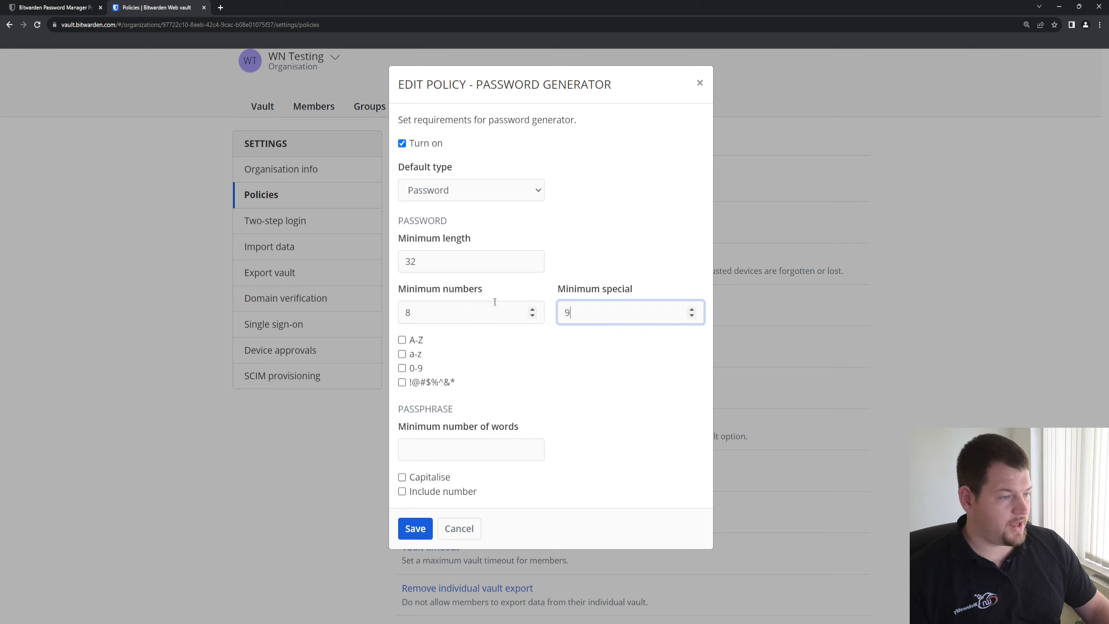
Require A-Z, a-z, 0-9 and 6-word capitalised passphrases with a number, then save.
{"action": "left_click", "coordinate": [424, 345]}
{"action": "left_click", "coordinate": [418, 341]}
{"action": "left_click", "coordinate": [417, 355]}
{"action": "left_click", "coordinate": [417, 369]}
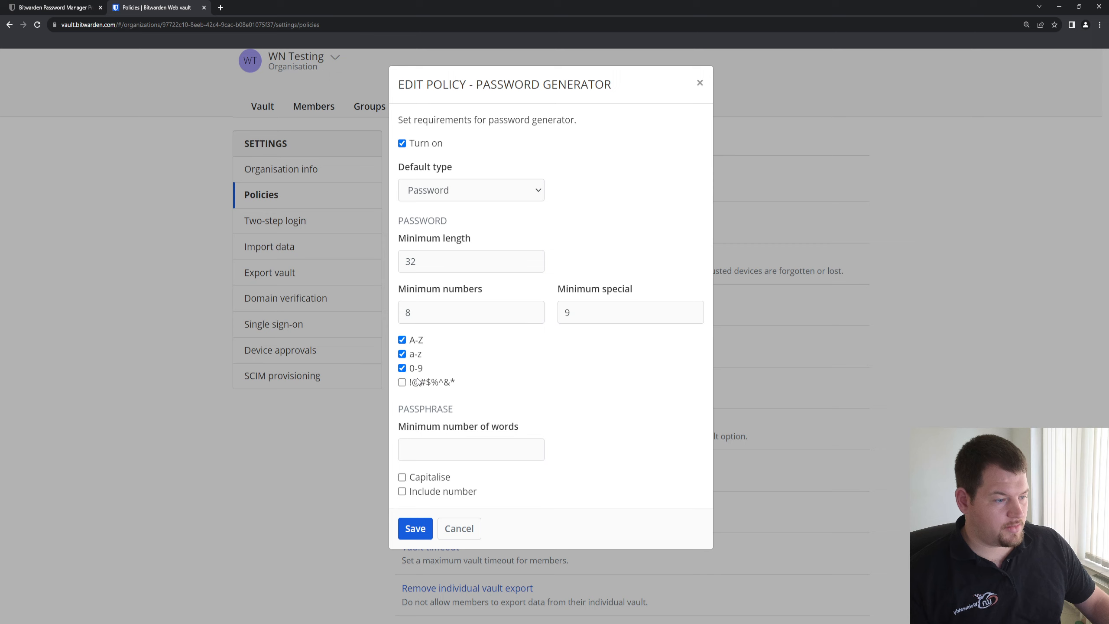
{"action": "left_click", "coordinate": [467, 449]}
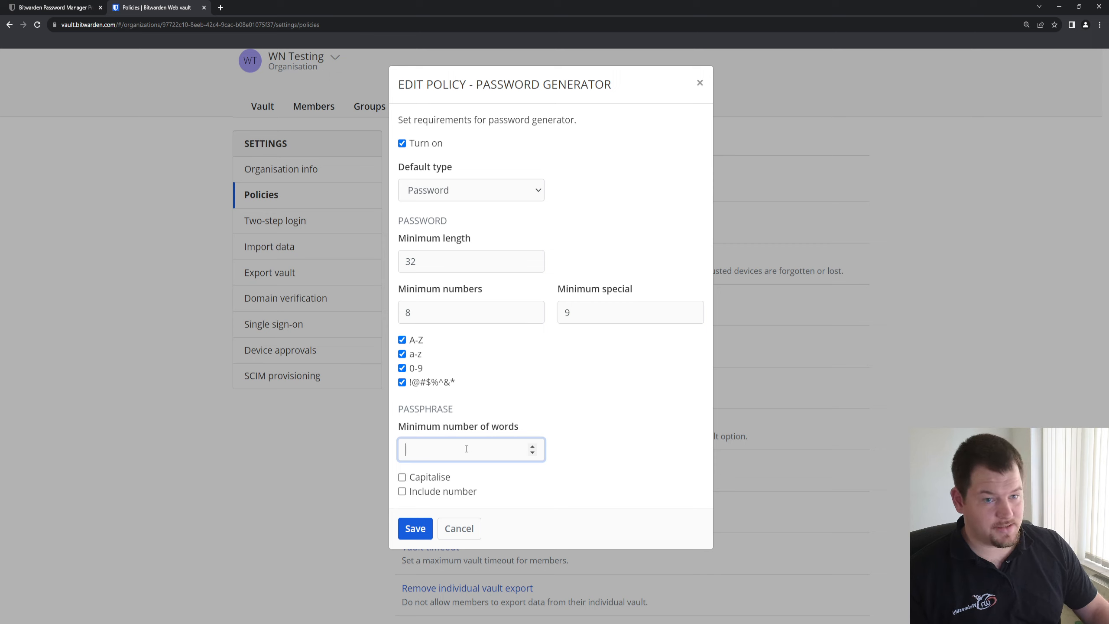
{"action": "type", "text": "6"}
{"action": "left_click", "coordinate": [429, 476]}
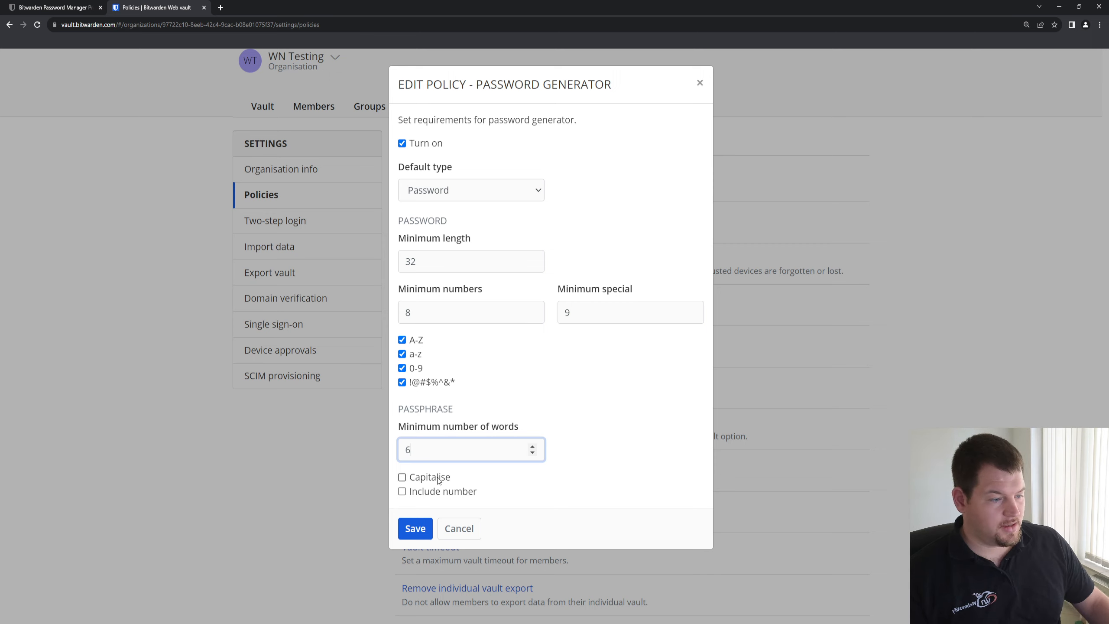
{"action": "left_click", "coordinate": [454, 492]}
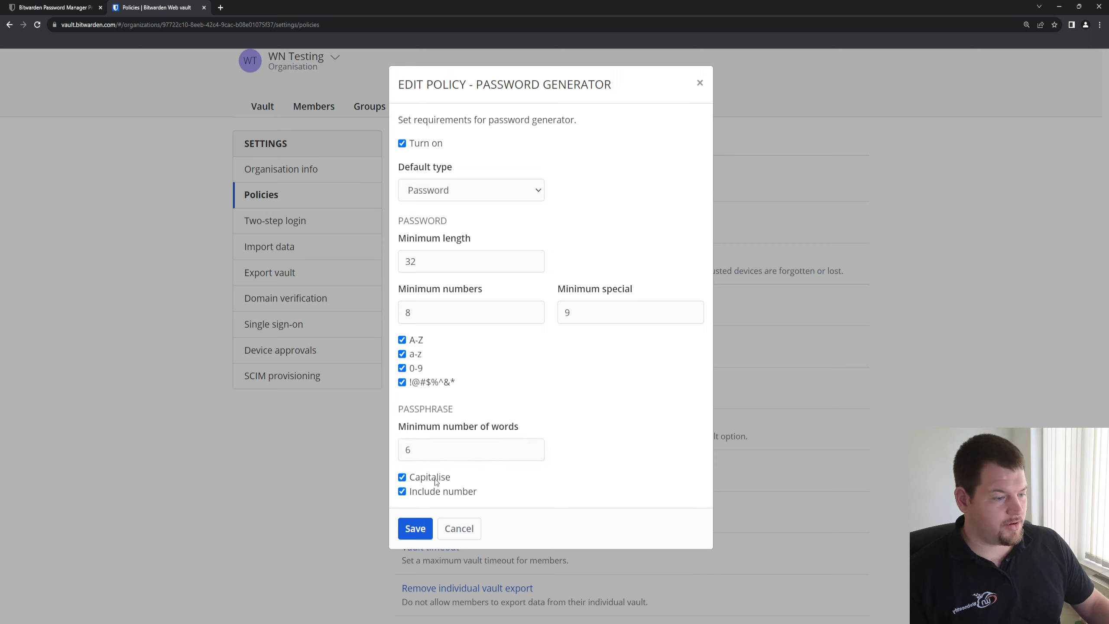
{"action": "left_click", "coordinate": [417, 528]}
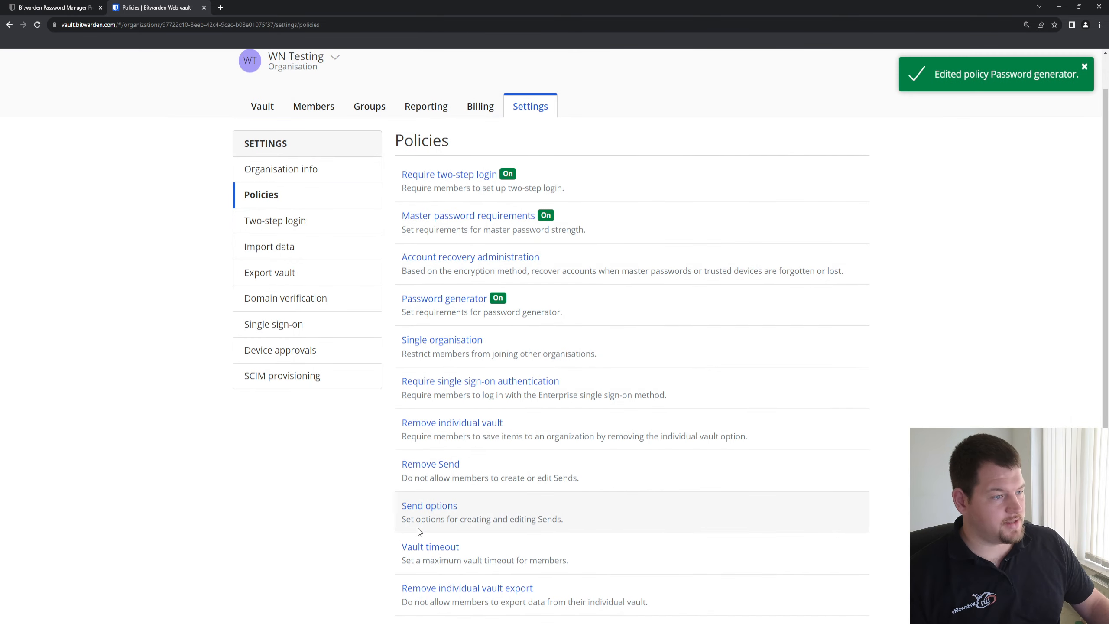
Switch on and save the Single organisation policy.
{"action": "scroll", "coordinate": [799, 361], "scroll_direction": "down", "scroll_amount": 2}
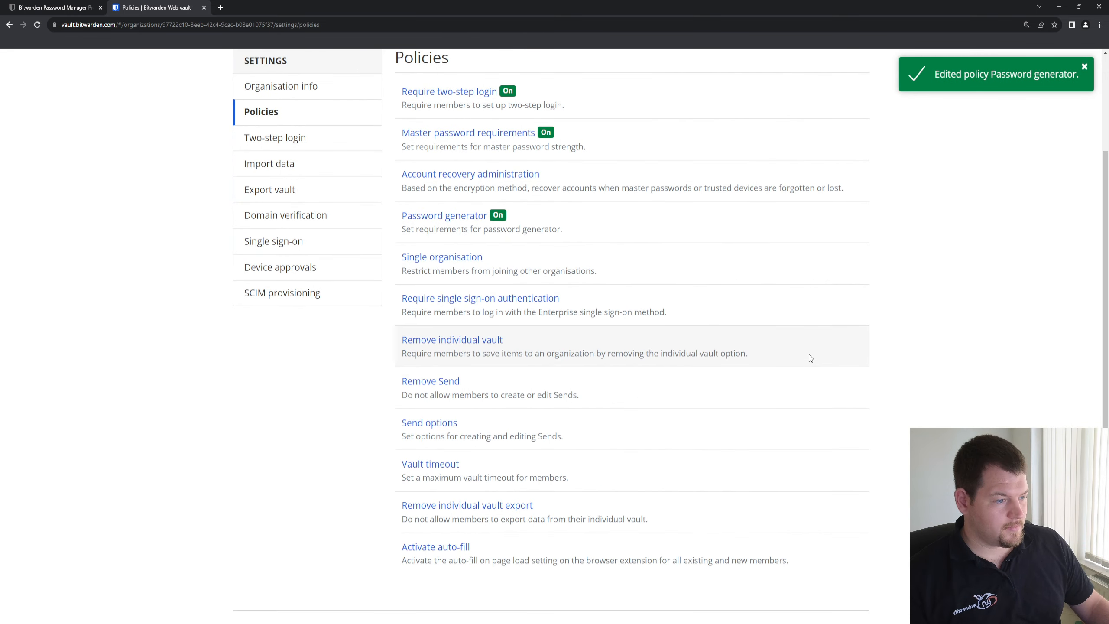
{"action": "left_click", "coordinate": [454, 253]}
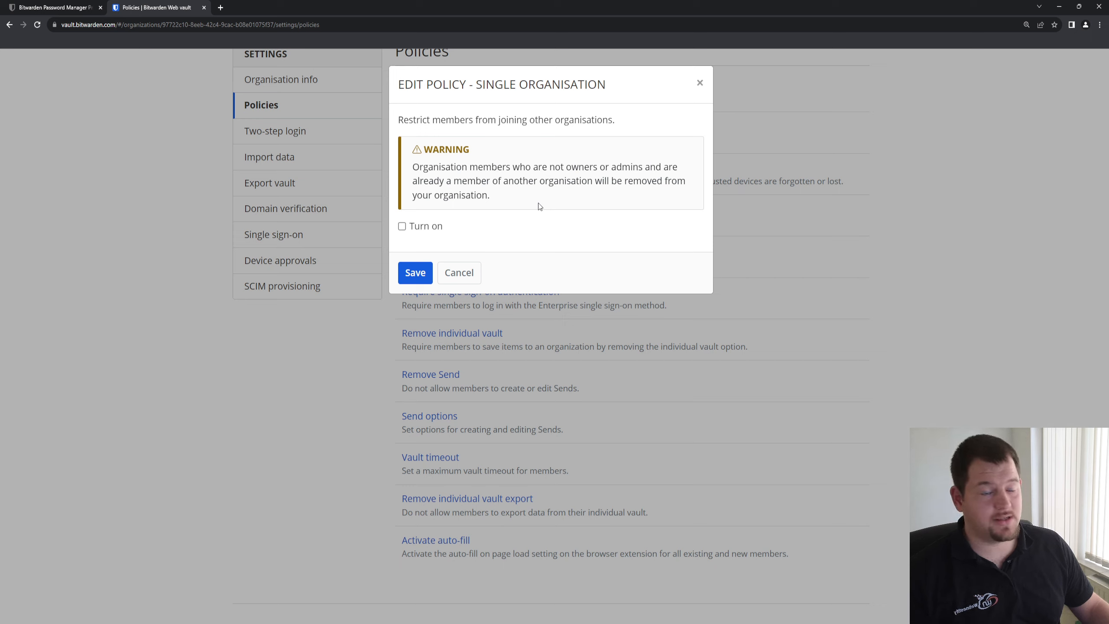
{"action": "left_click", "coordinate": [427, 225]}
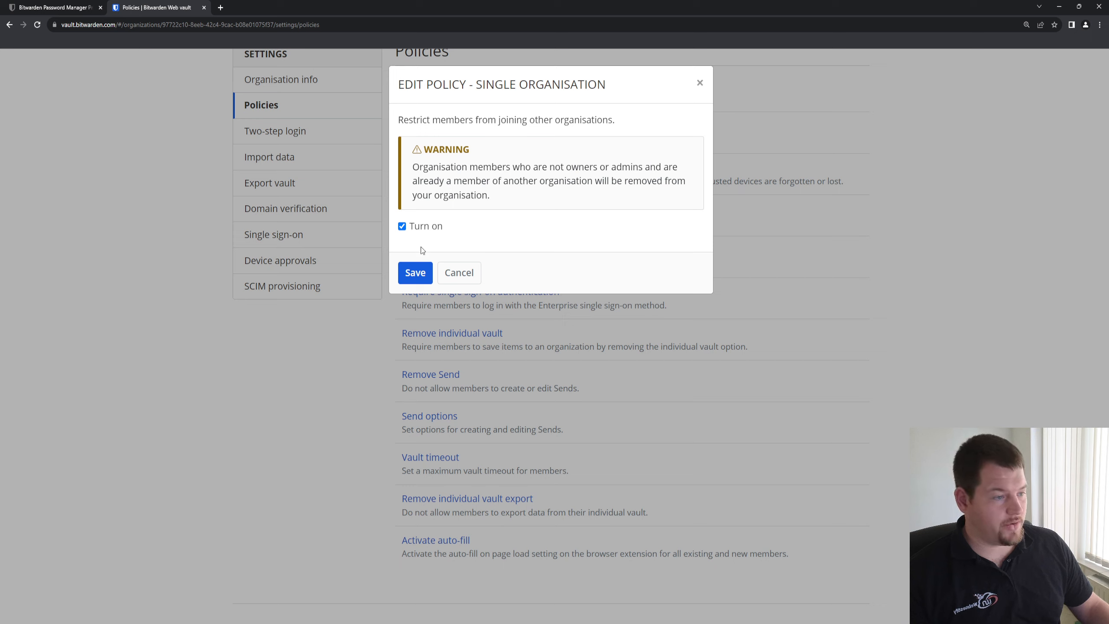
{"action": "left_click", "coordinate": [426, 272]}
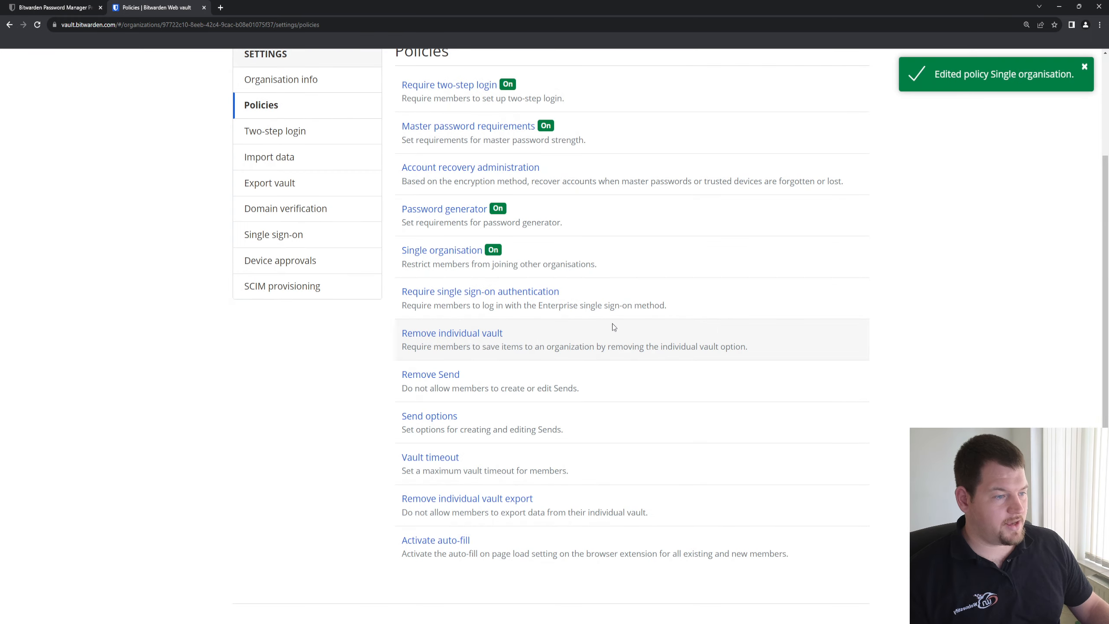
Tick Require single sign-on authentication on, then cancel without saving it.
{"action": "left_click", "coordinate": [520, 292]}
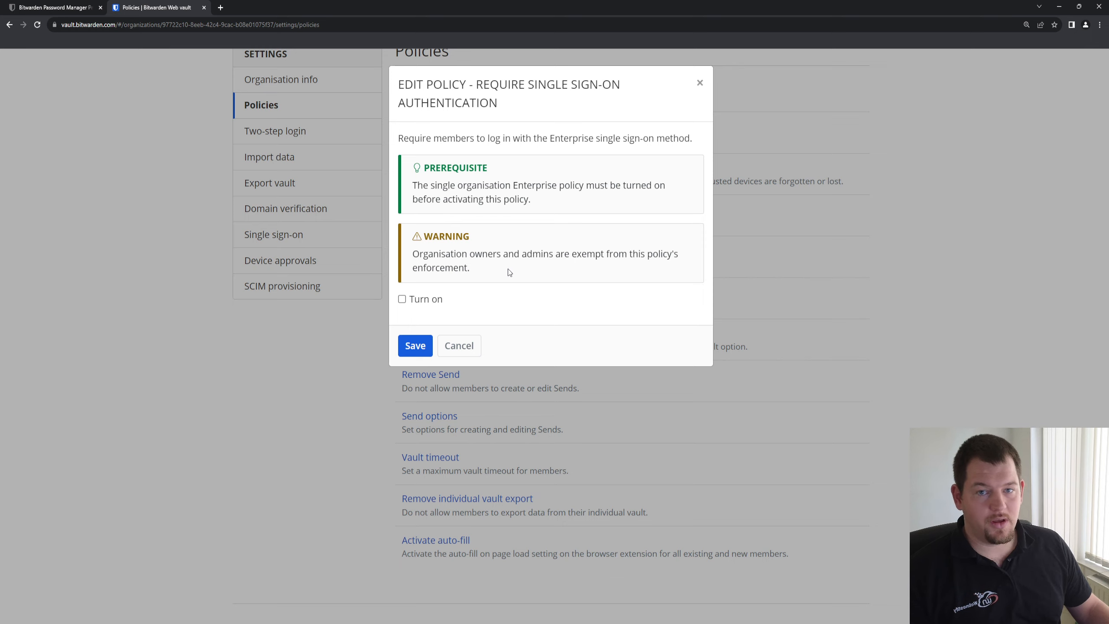
{"action": "left_click", "coordinate": [427, 300]}
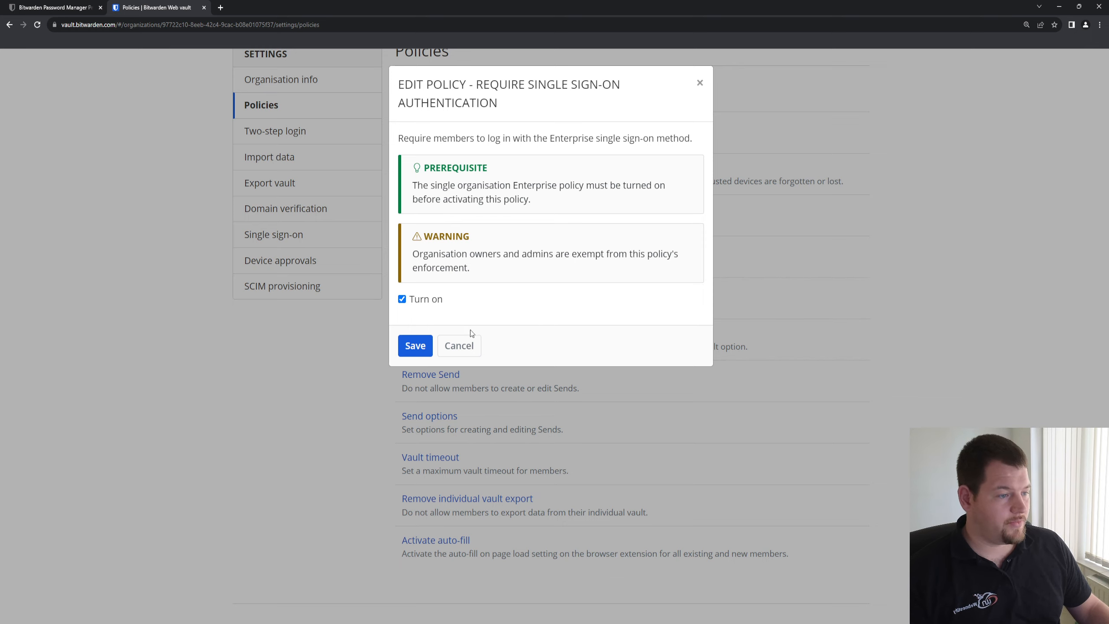
{"action": "left_click", "coordinate": [469, 346]}
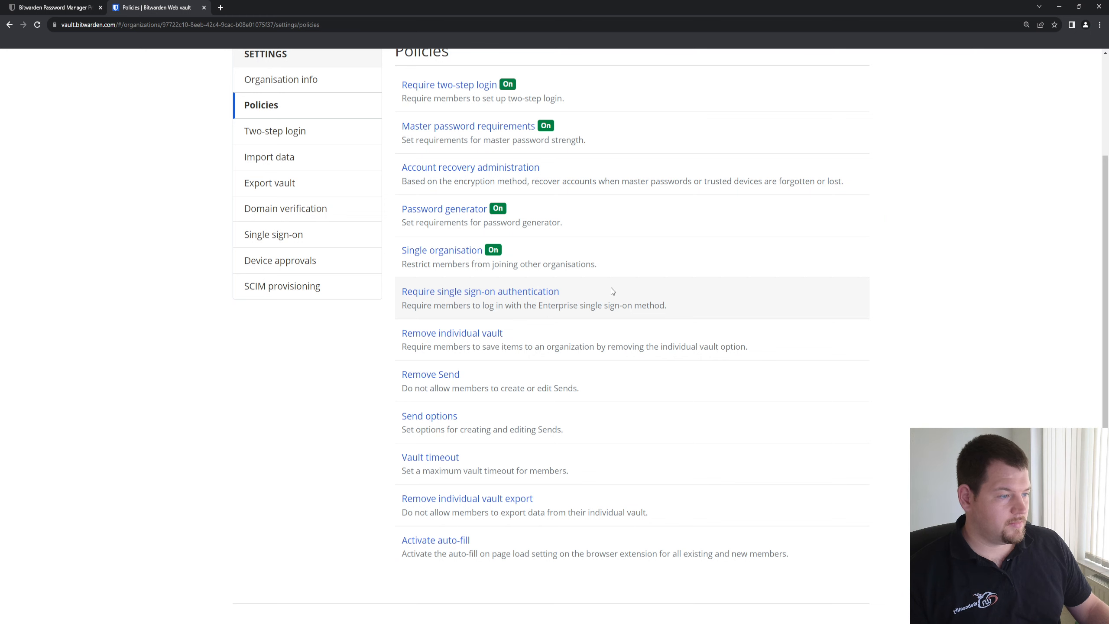
{"action": "scroll", "coordinate": [563, 324], "scroll_direction": "down", "scroll_amount": 1}
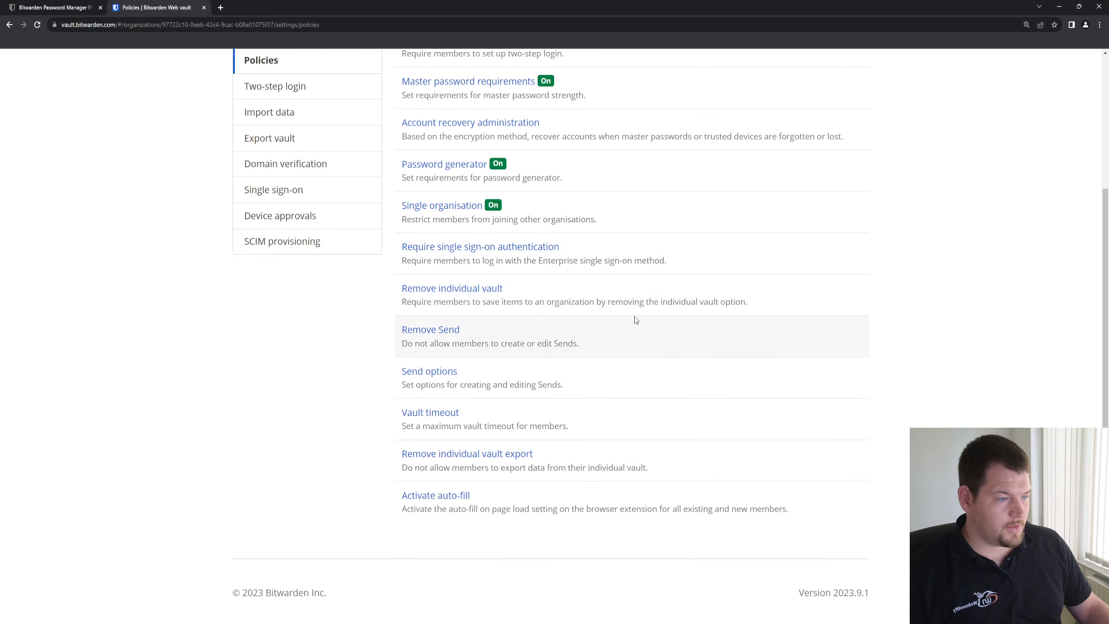
Check the Remove individual vault and Remove Send policies unchanged, then open Vault timeout.
{"action": "left_click", "coordinate": [485, 289]}
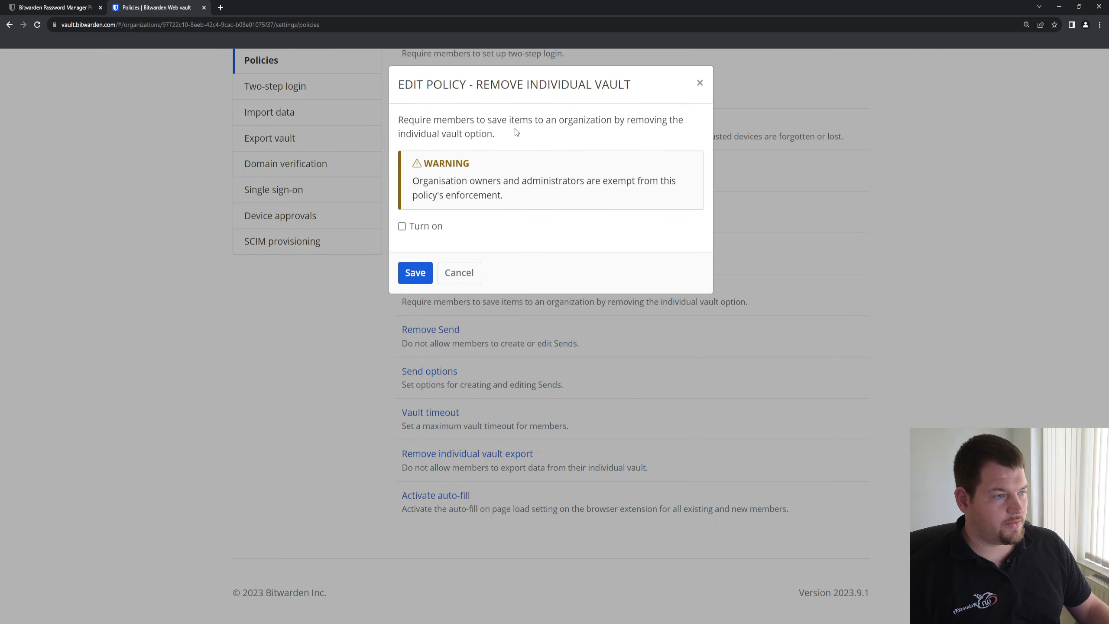
{"action": "left_click", "coordinate": [450, 273]}
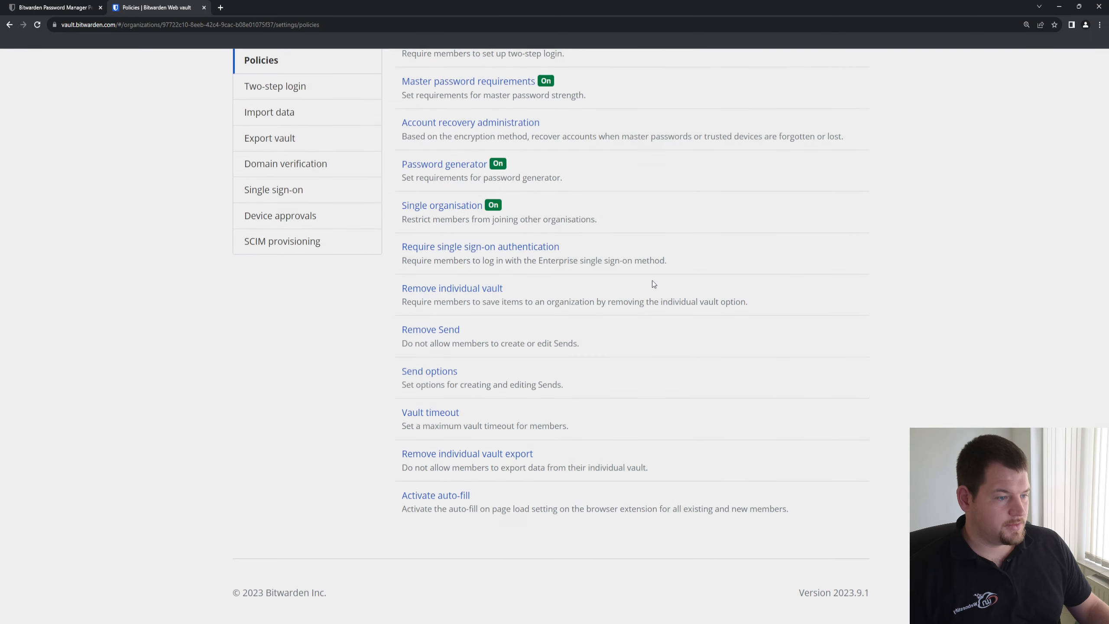
{"action": "left_click", "coordinate": [452, 334]}
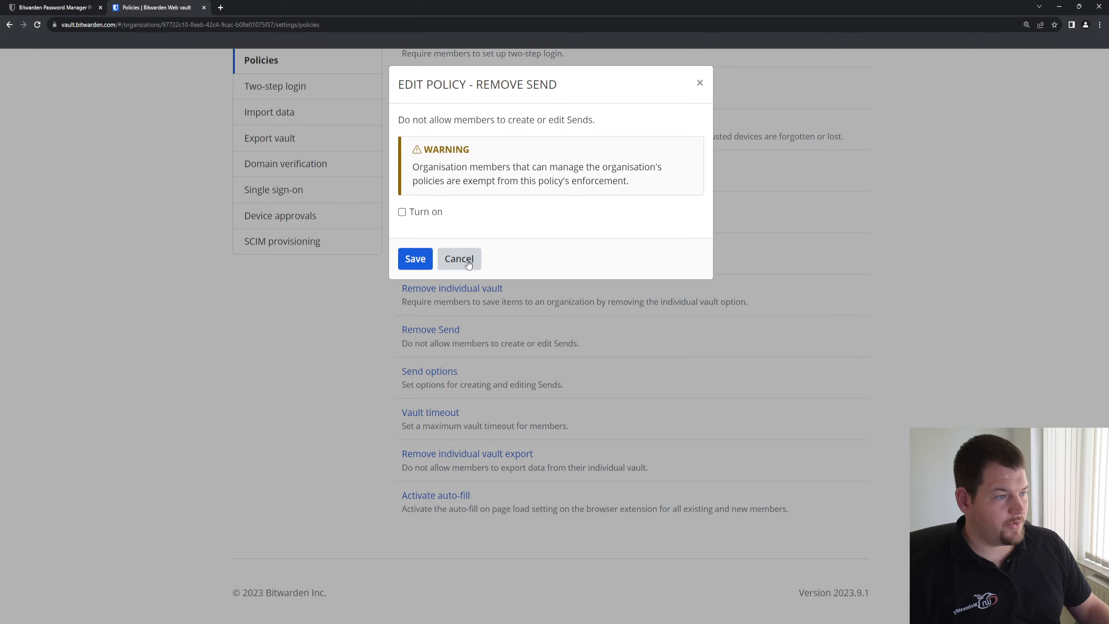
{"action": "left_click", "coordinate": [456, 259]}
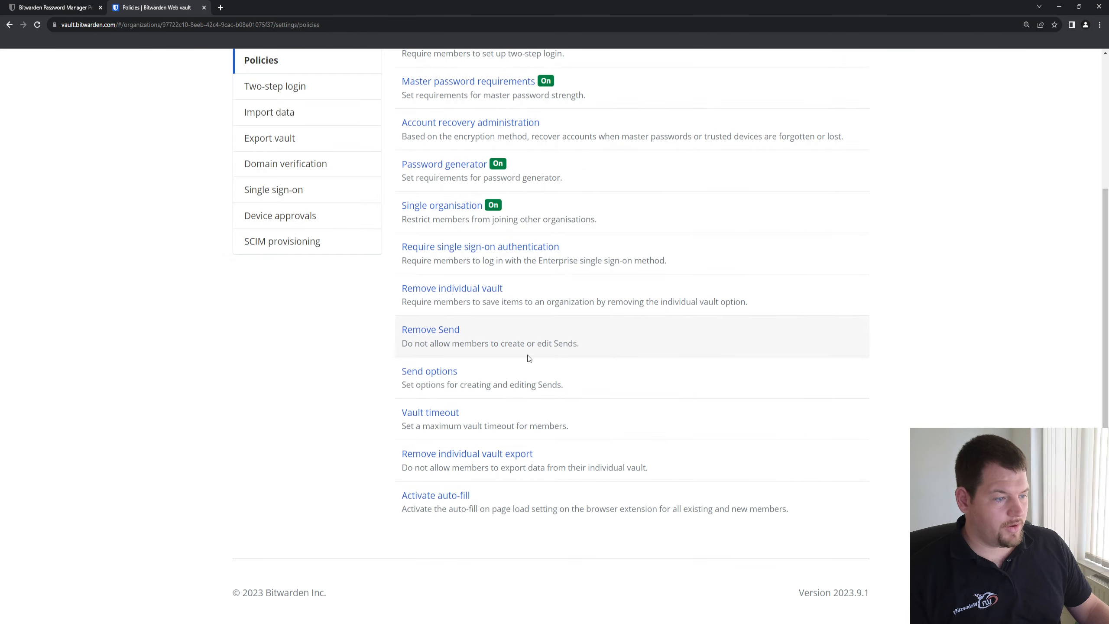
{"action": "left_click", "coordinate": [445, 414]}
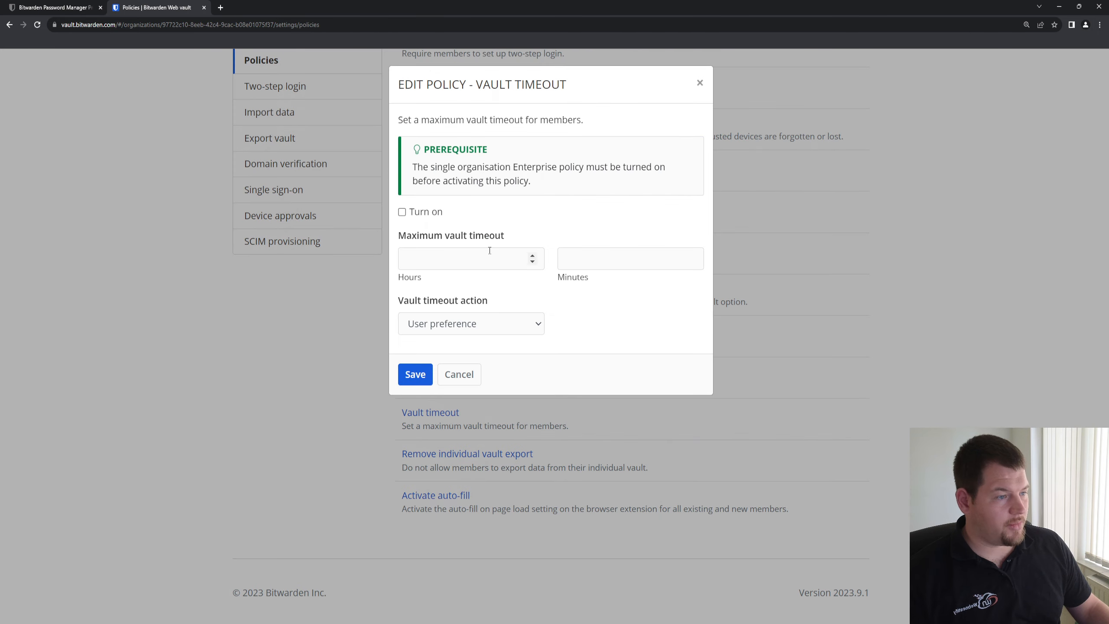
Enable Vault timeout at 10 minutes with the Lock action, save, then view Two-step login enforcement.
{"action": "left_click", "coordinate": [435, 211]}
{"action": "left_click", "coordinate": [446, 255]}
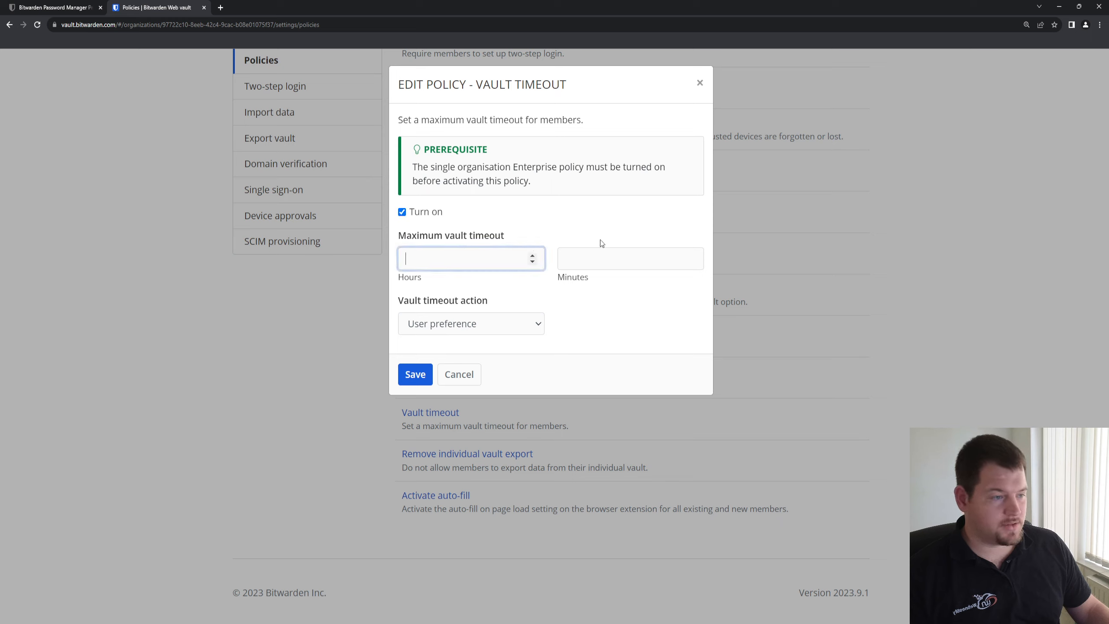
{"action": "key", "text": "Tab"}
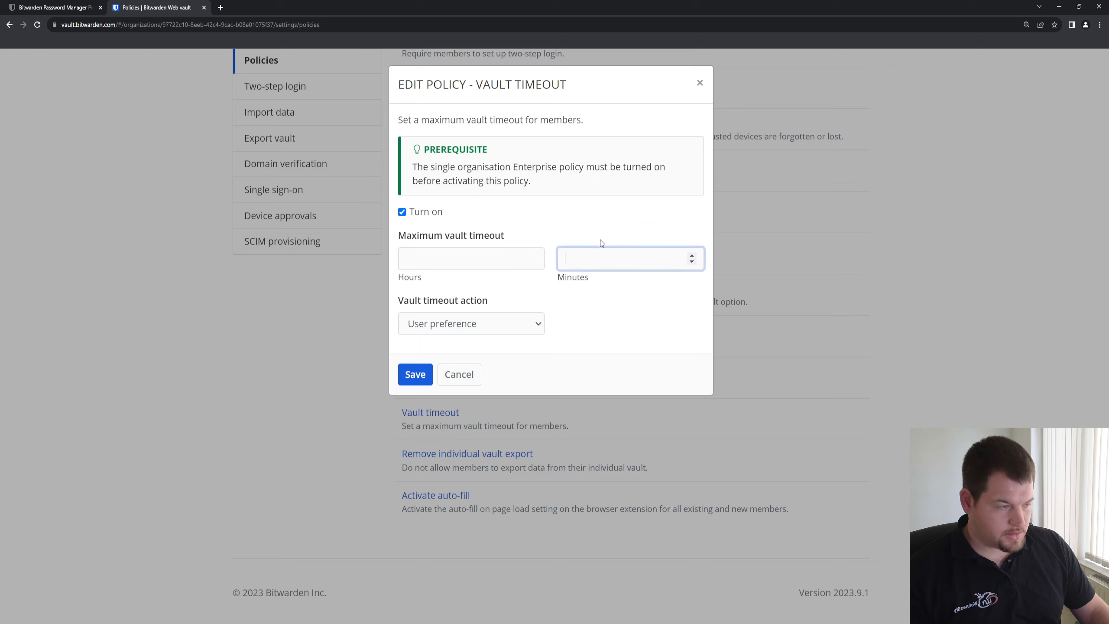
{"action": "type", "text": "10"}
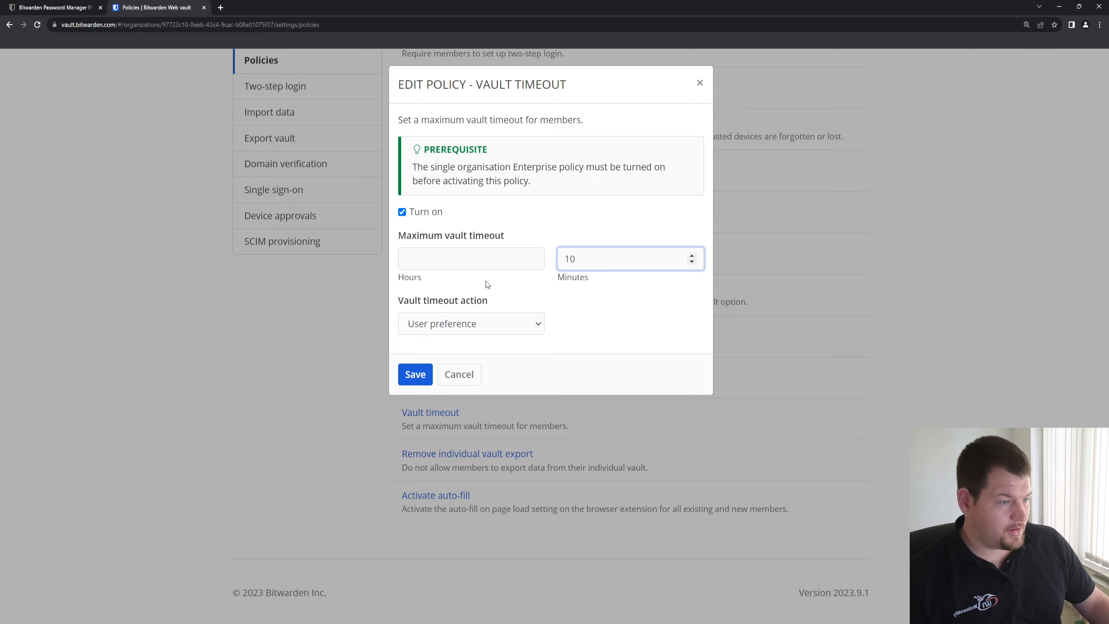
{"action": "left_click", "coordinate": [485, 326]}
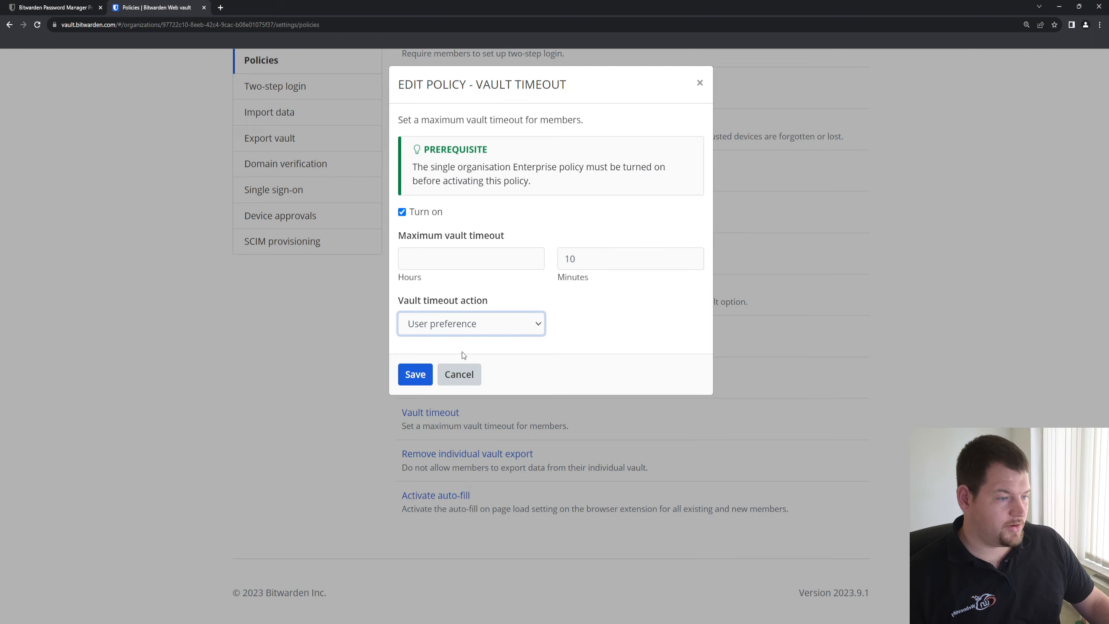
{"action": "key", "text": "Down"}
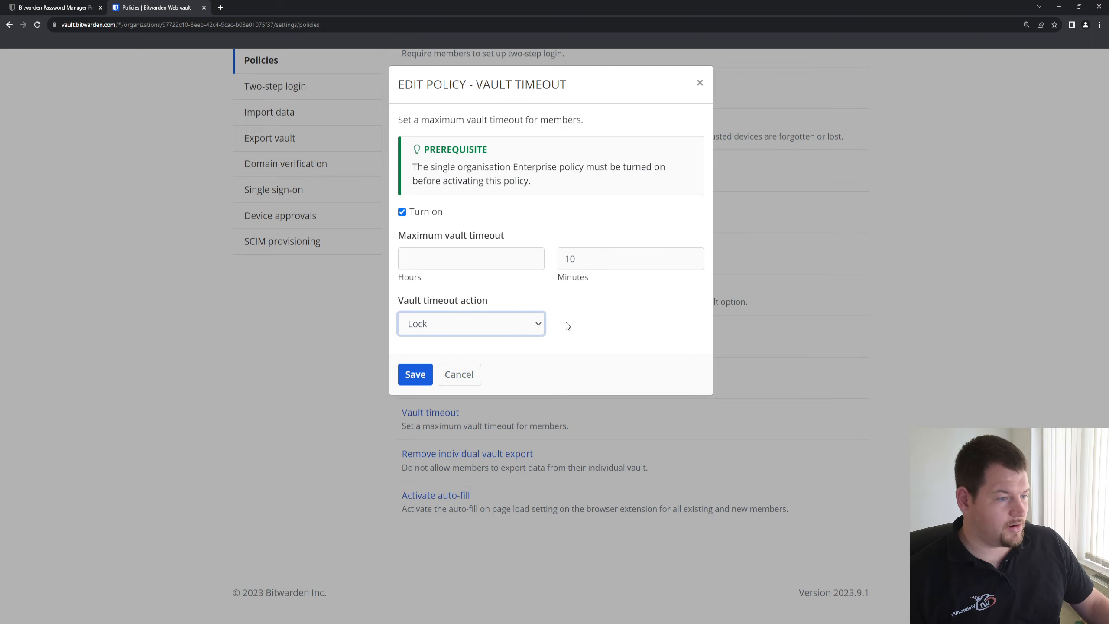
{"action": "left_click", "coordinate": [428, 378]}
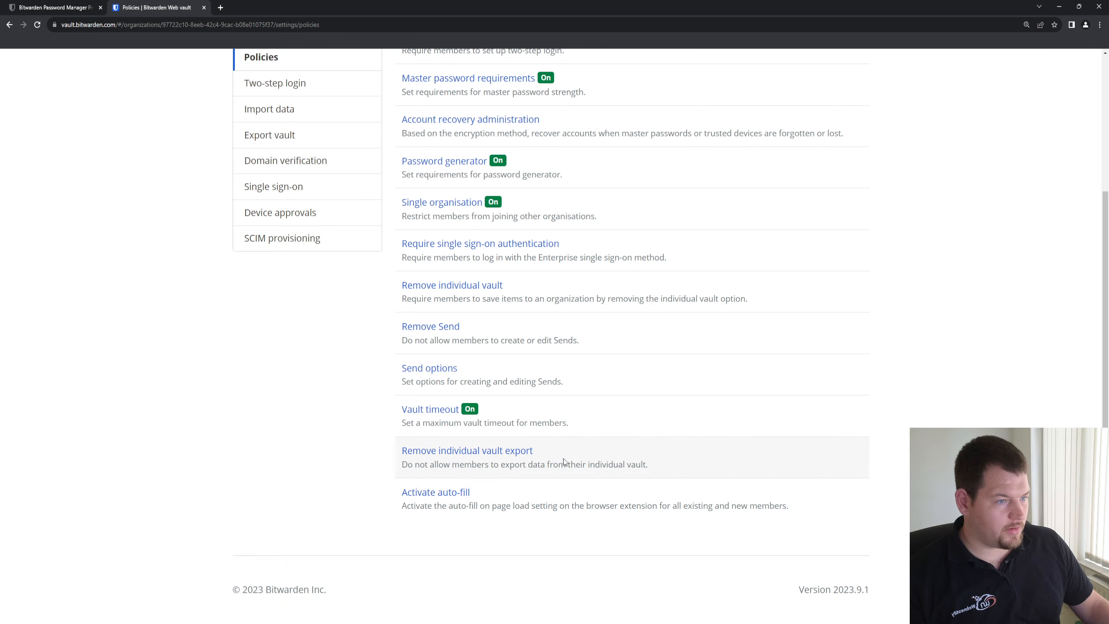
{"action": "scroll", "coordinate": [444, 492], "scroll_direction": "up", "scroll_amount": 4}
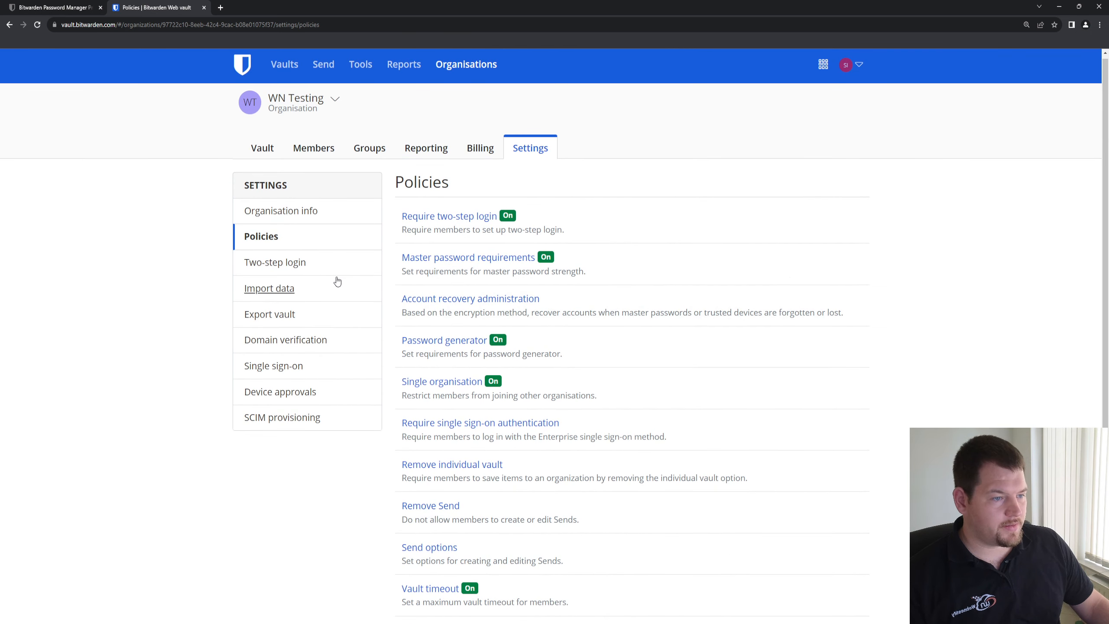
{"action": "left_click", "coordinate": [306, 262]}
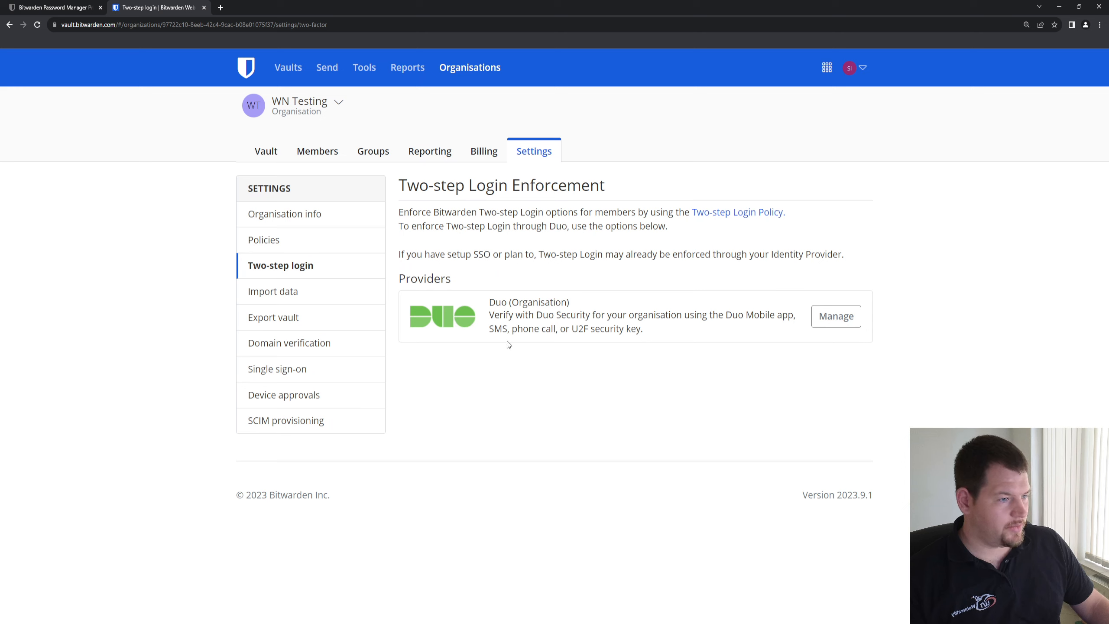
Review the Import data, Export vault, Domain verification and Single sign-on settings pages.
{"action": "left_click", "coordinate": [279, 292]}
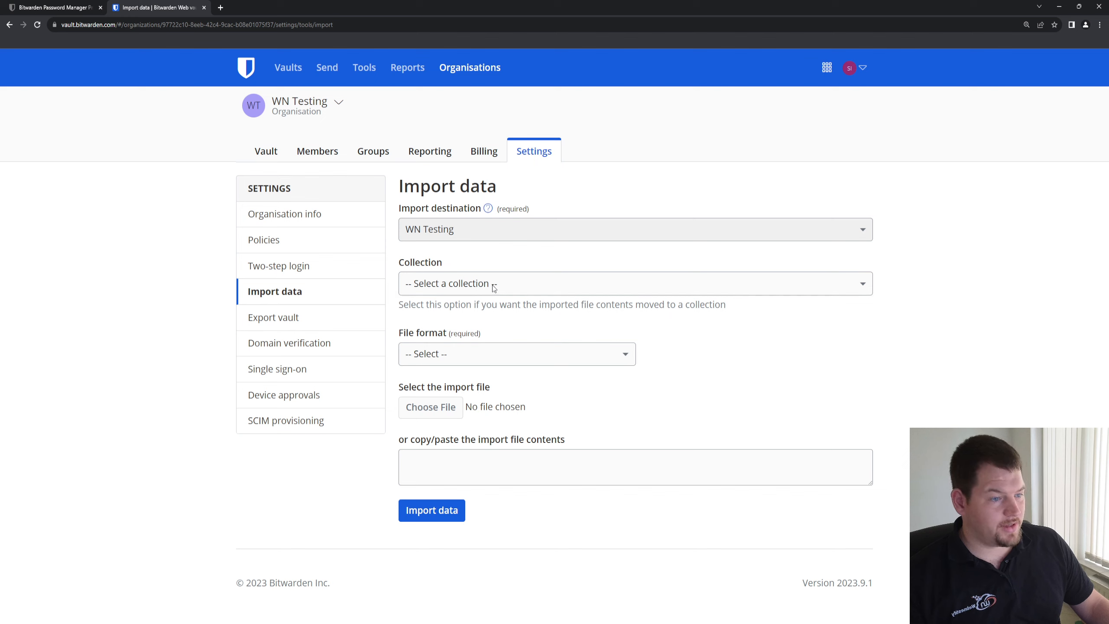
{"action": "left_click", "coordinate": [277, 318]}
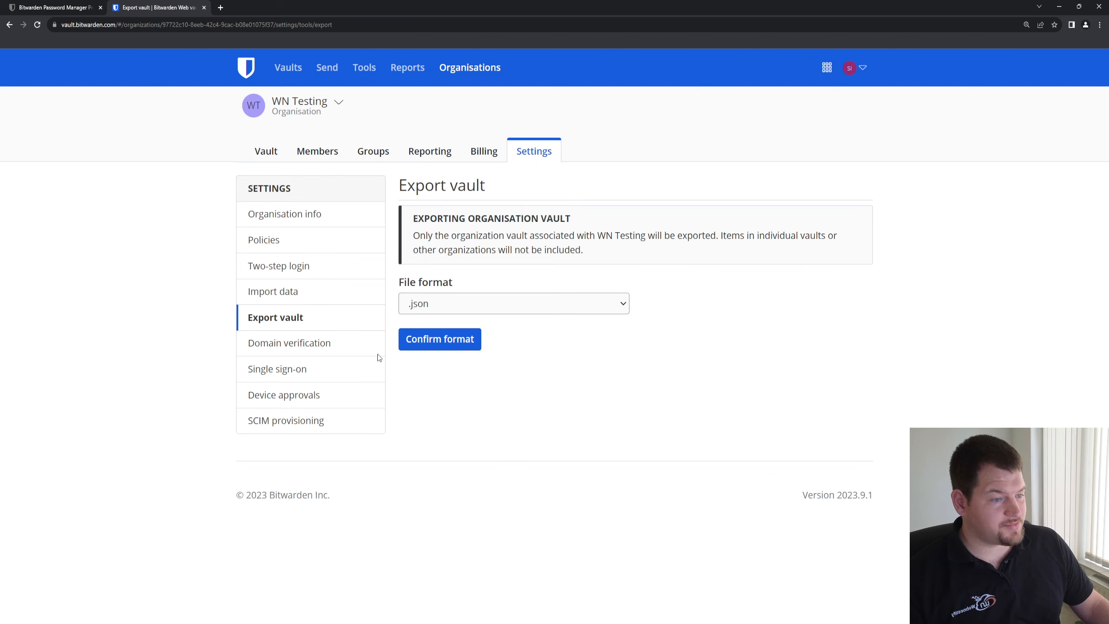
{"action": "left_click", "coordinate": [272, 344]}
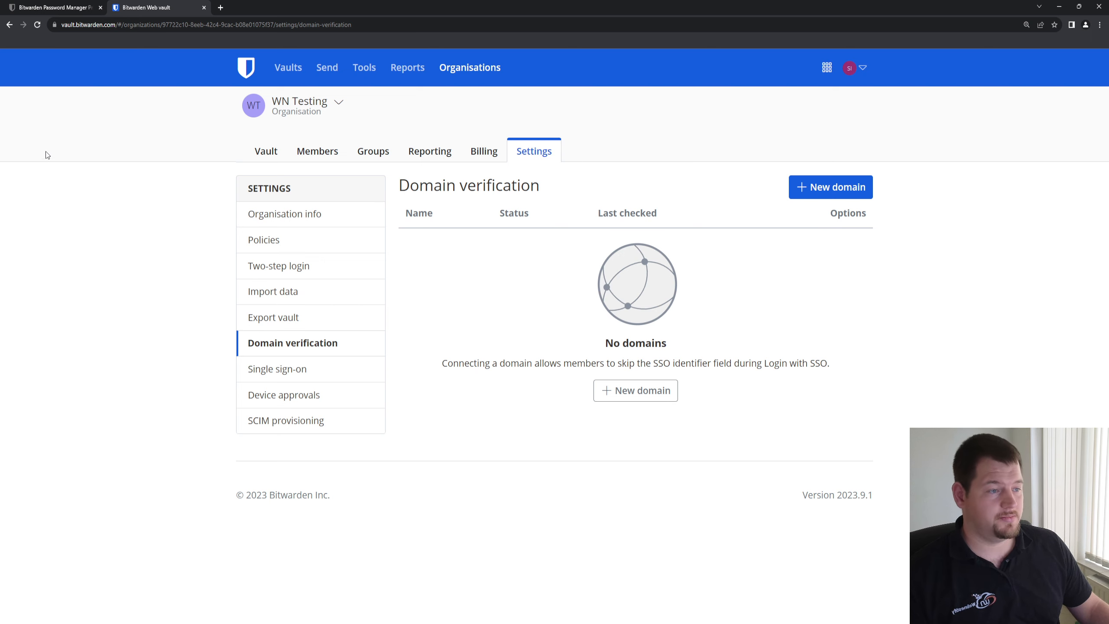
{"action": "left_click", "coordinate": [301, 371]}
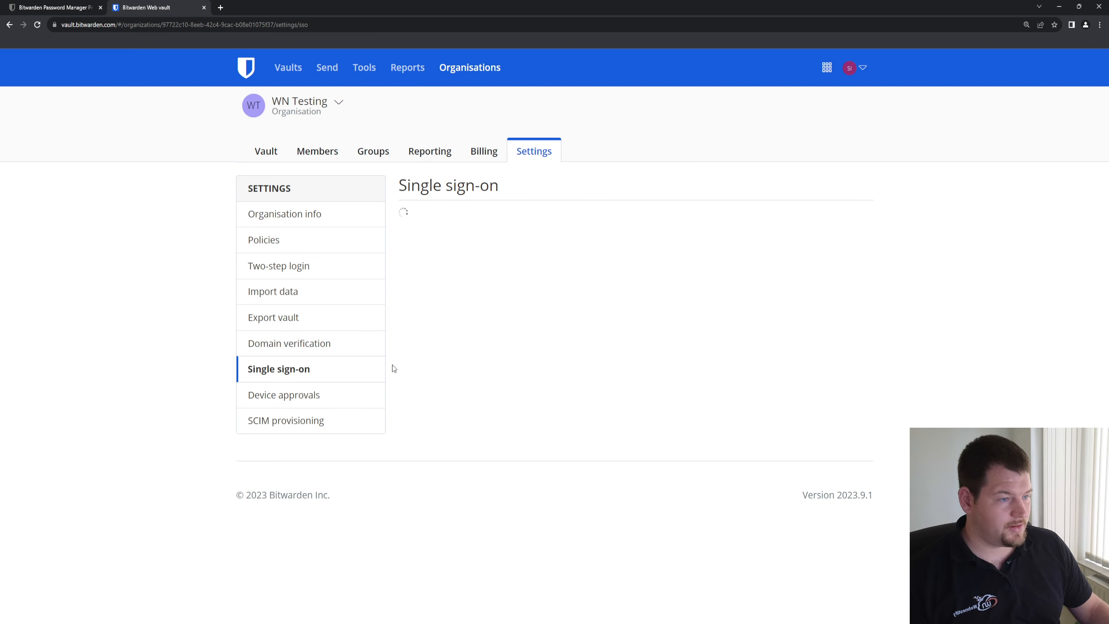
{"action": "scroll", "coordinate": [363, 341], "scroll_direction": "down", "scroll_amount": 1}
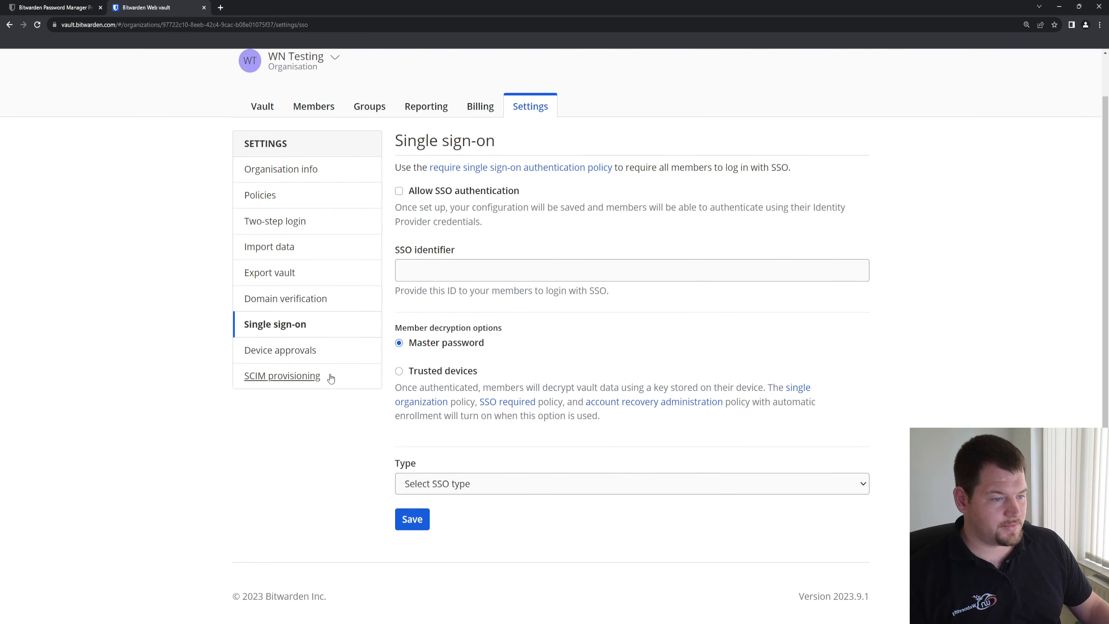
Check Device approvals, SCIM provisioning, billing and Organisation info, then return to the vault's collections.
{"action": "left_click", "coordinate": [288, 350]}
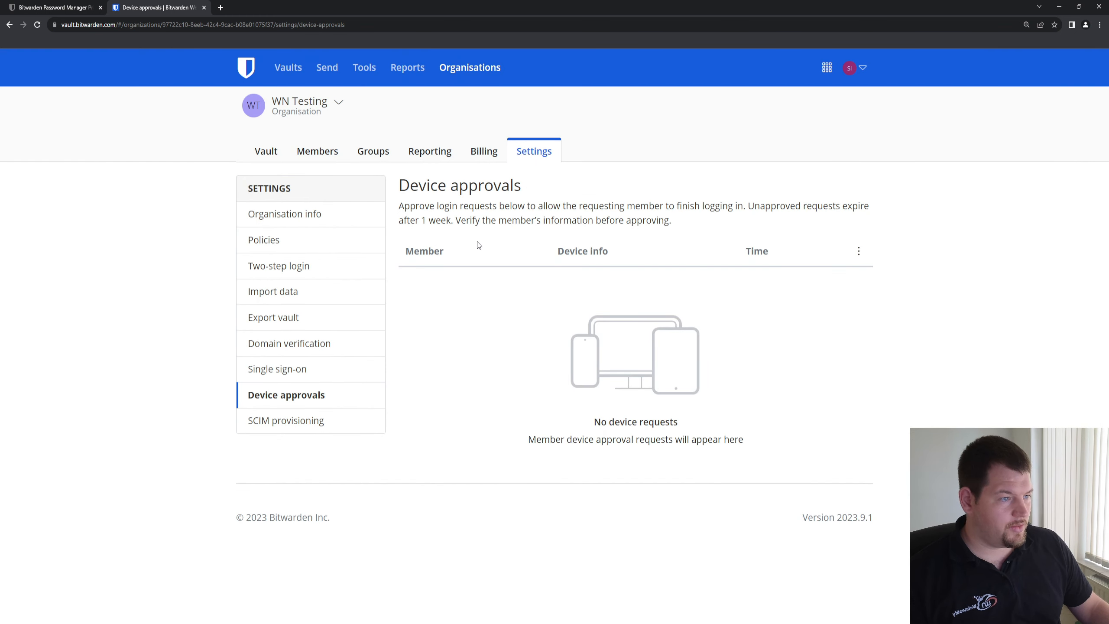
{"action": "left_click", "coordinate": [306, 425]}
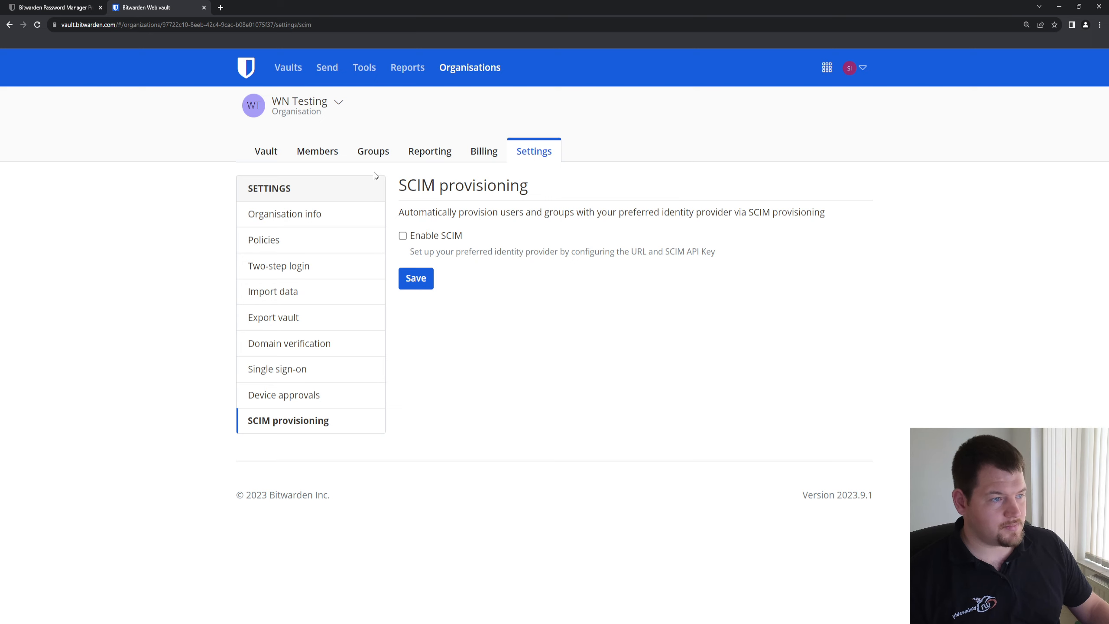
{"action": "left_click", "coordinate": [484, 151]}
{"action": "left_click", "coordinate": [555, 156]}
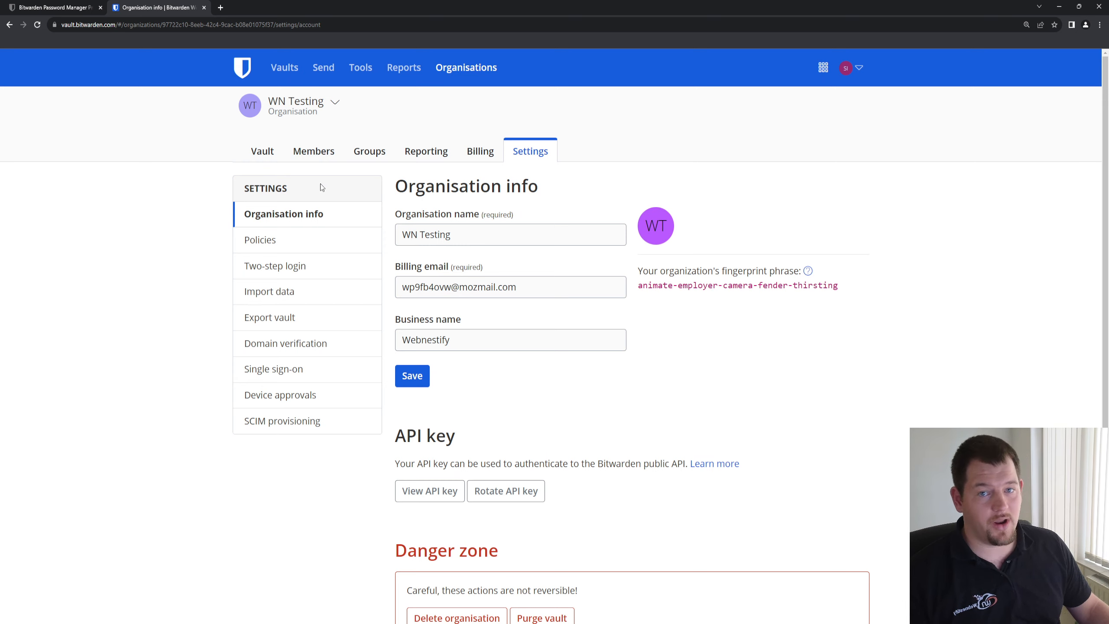
{"action": "left_click", "coordinate": [262, 150]}
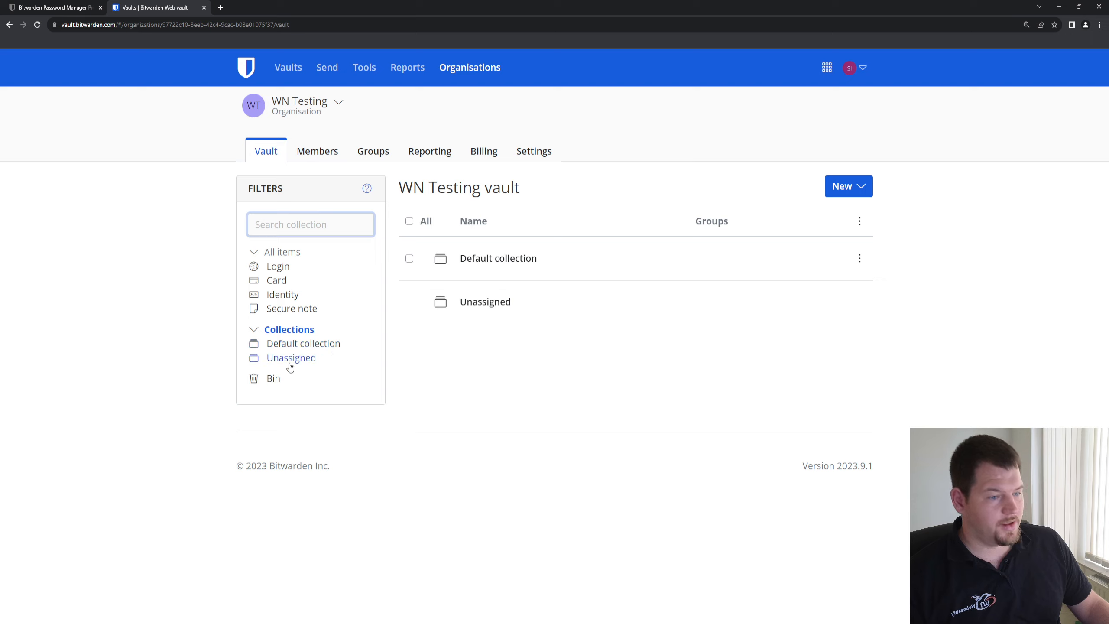
Start inviting a member from the Members page, entering the invitee's e-mail address.
{"action": "left_click", "coordinate": [549, 366]}
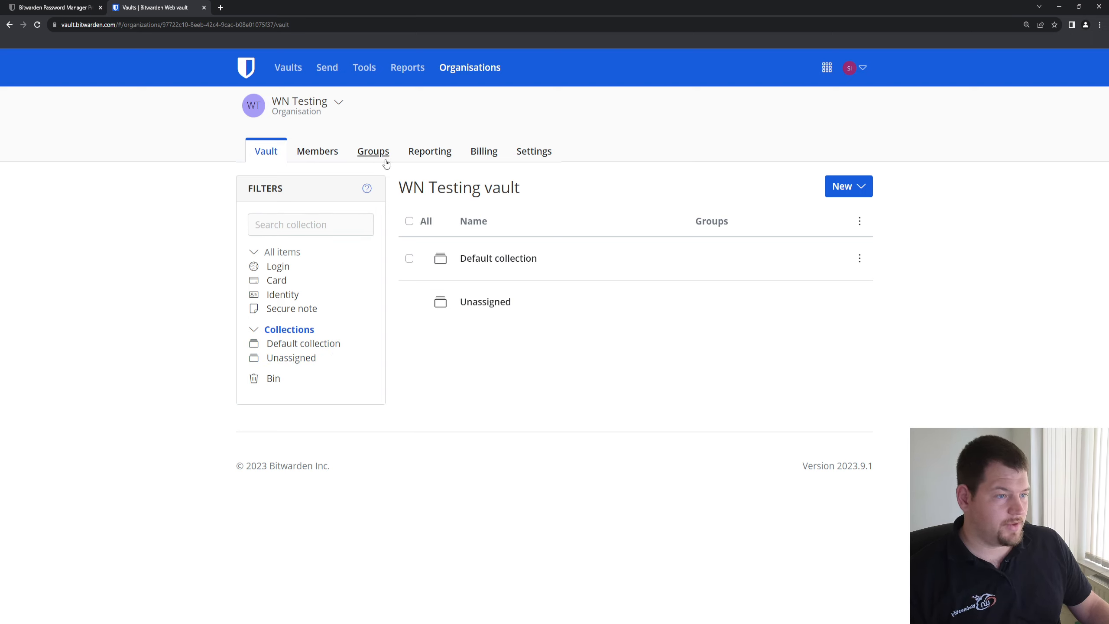
{"action": "left_click", "coordinate": [318, 152]}
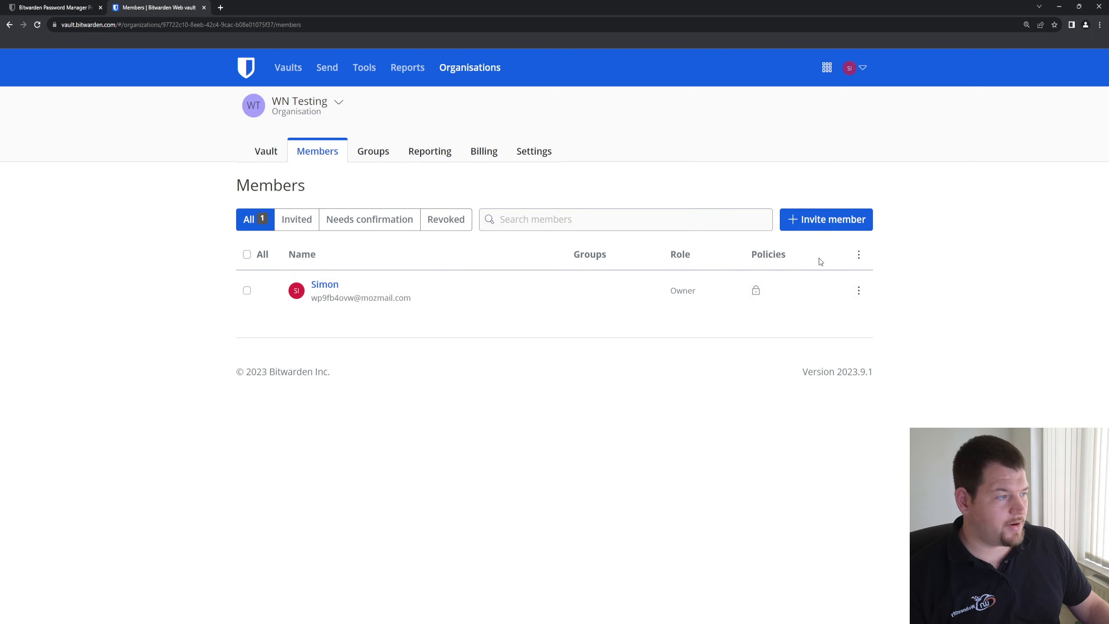
{"action": "left_click", "coordinate": [829, 223]}
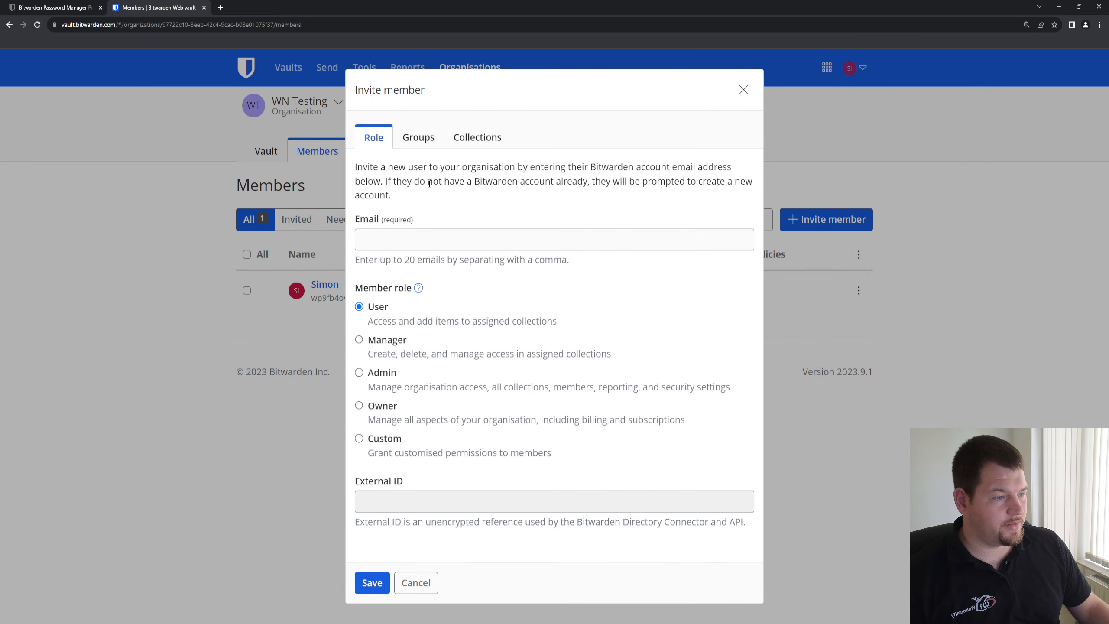
{"action": "left_click", "coordinate": [432, 231]}
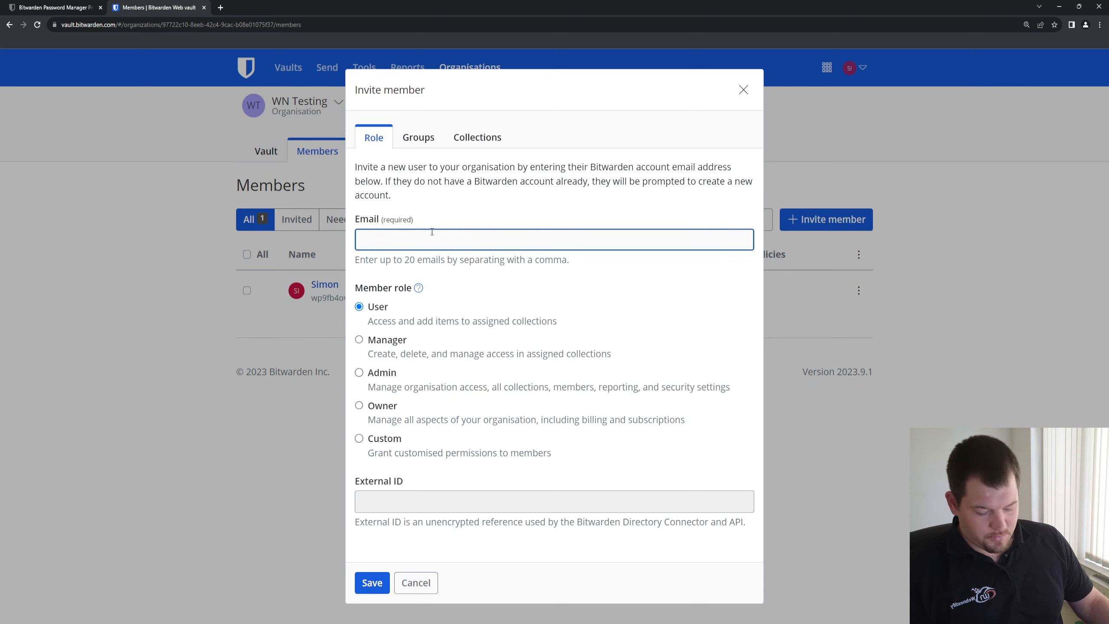
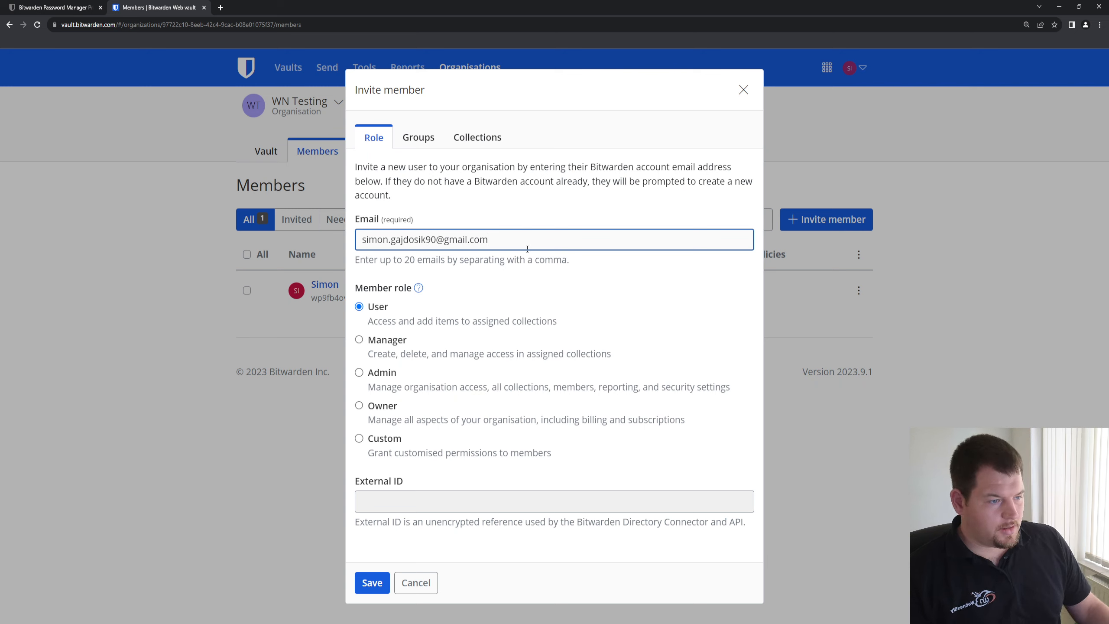
Try the Manager, Admin and Owner roles for the invitee, settling on Manager.
{"action": "left_click", "coordinate": [391, 344]}
{"action": "left_click", "coordinate": [386, 371]}
{"action": "left_click", "coordinate": [389, 410]}
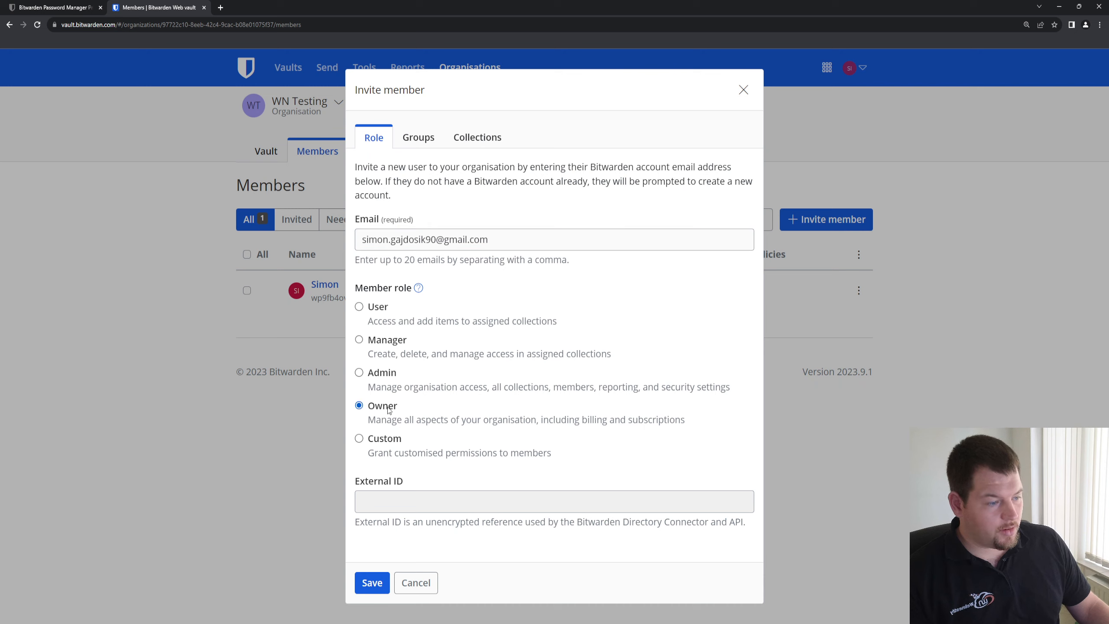
{"action": "left_click", "coordinate": [387, 376]}
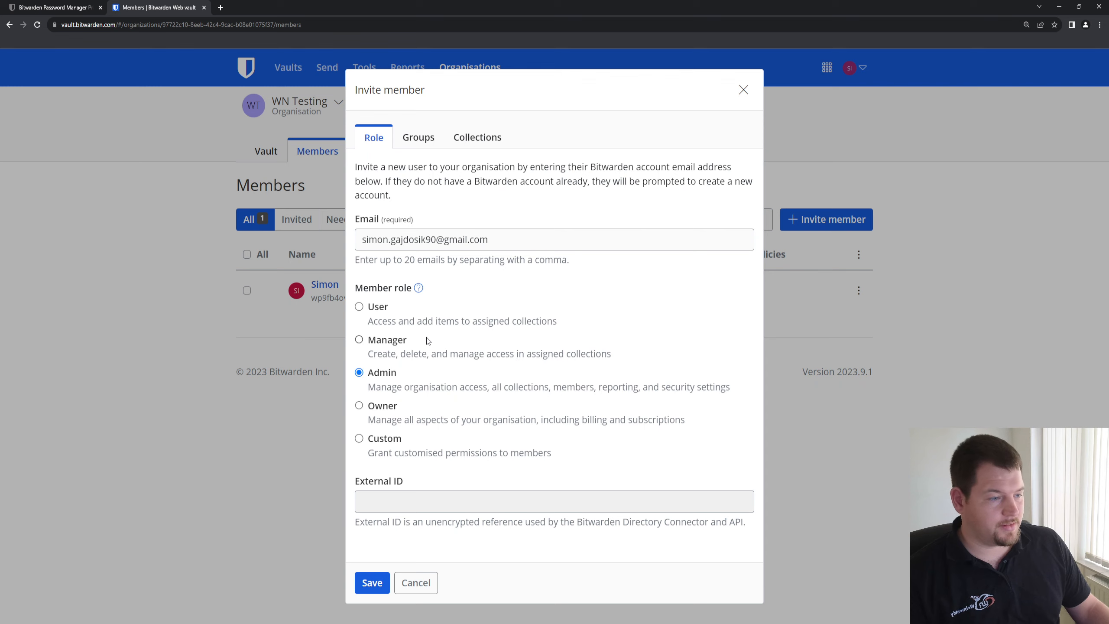
{"action": "left_click", "coordinate": [401, 341]}
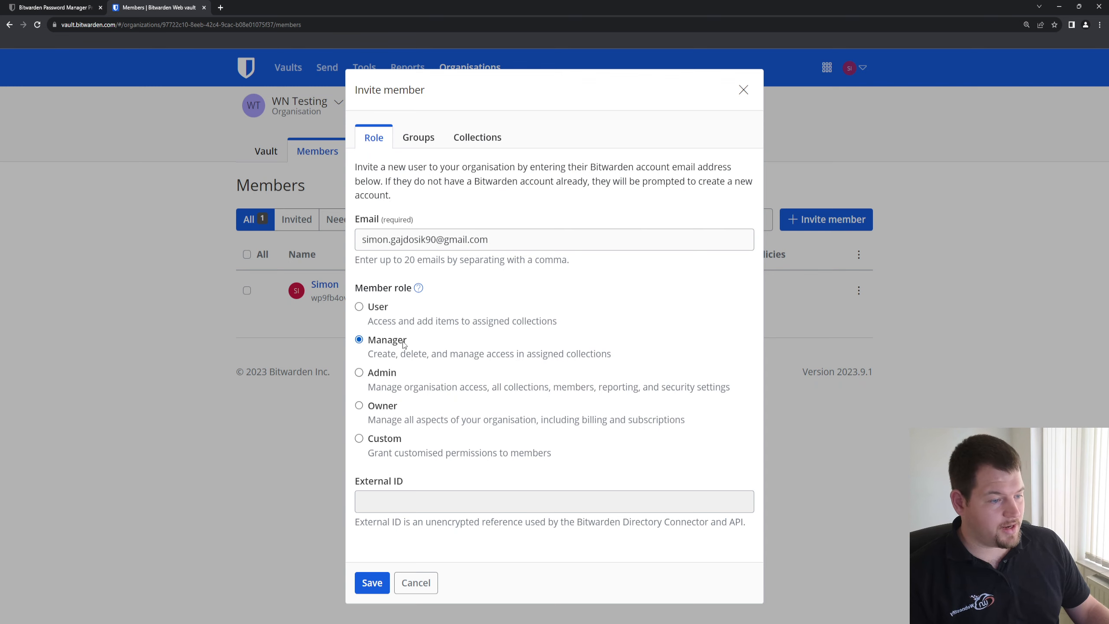
Look over the Groups and Collections options, then close the invitation without sending it.
{"action": "left_click", "coordinate": [418, 137]}
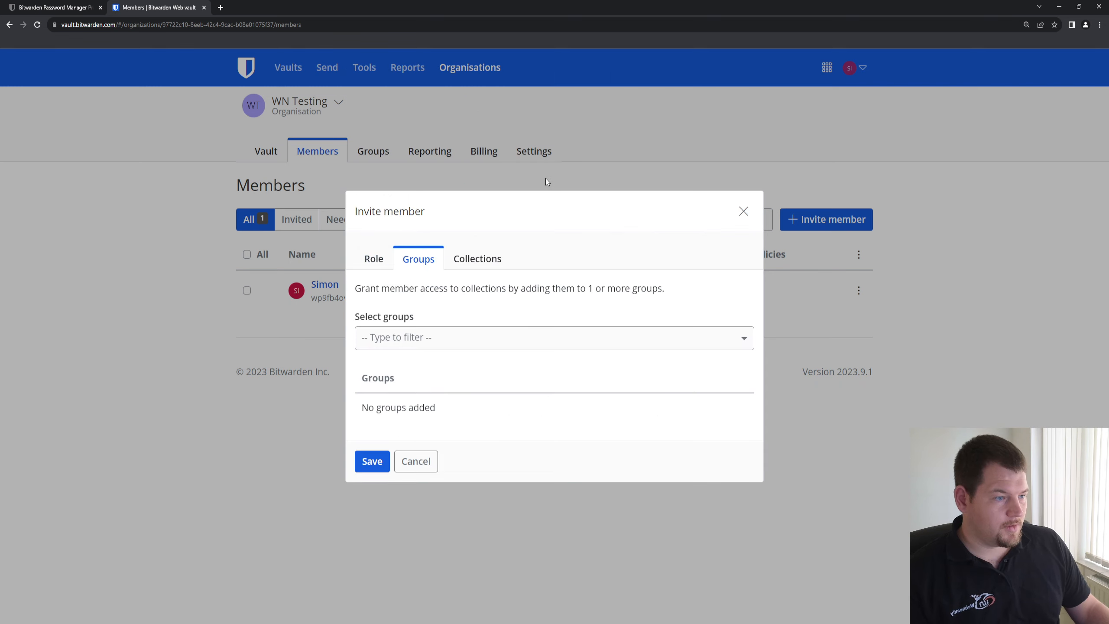
{"action": "left_click", "coordinate": [429, 338]}
{"action": "left_click", "coordinate": [478, 258]}
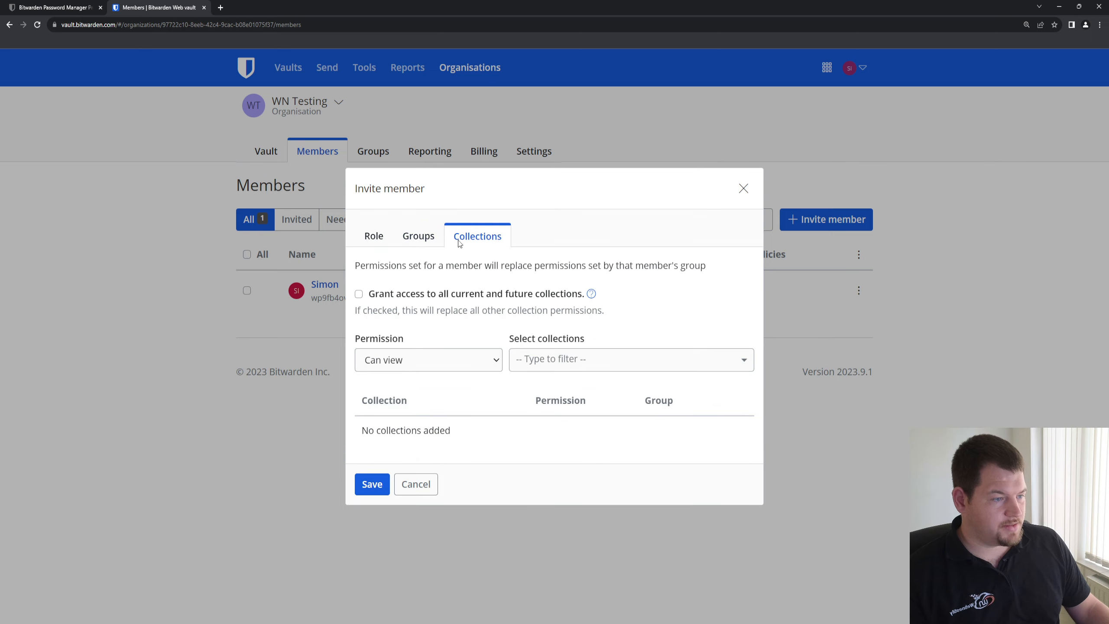
{"action": "left_click", "coordinate": [743, 189]}
Create a group named Management on the Groups page.
{"action": "left_click", "coordinate": [375, 153]}
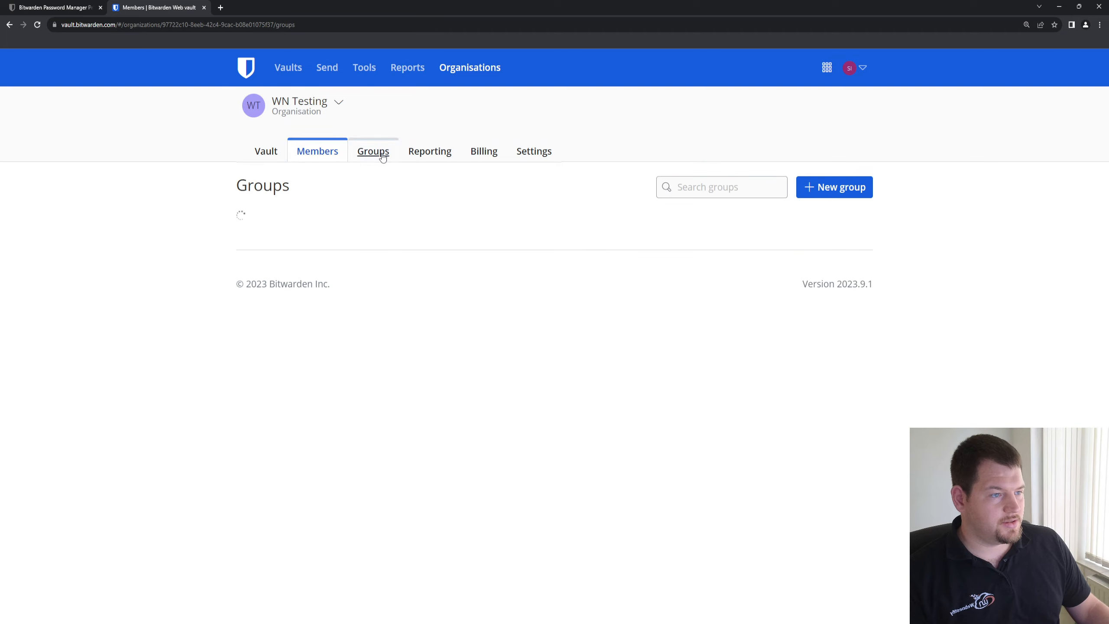
{"action": "left_click", "coordinate": [854, 191]}
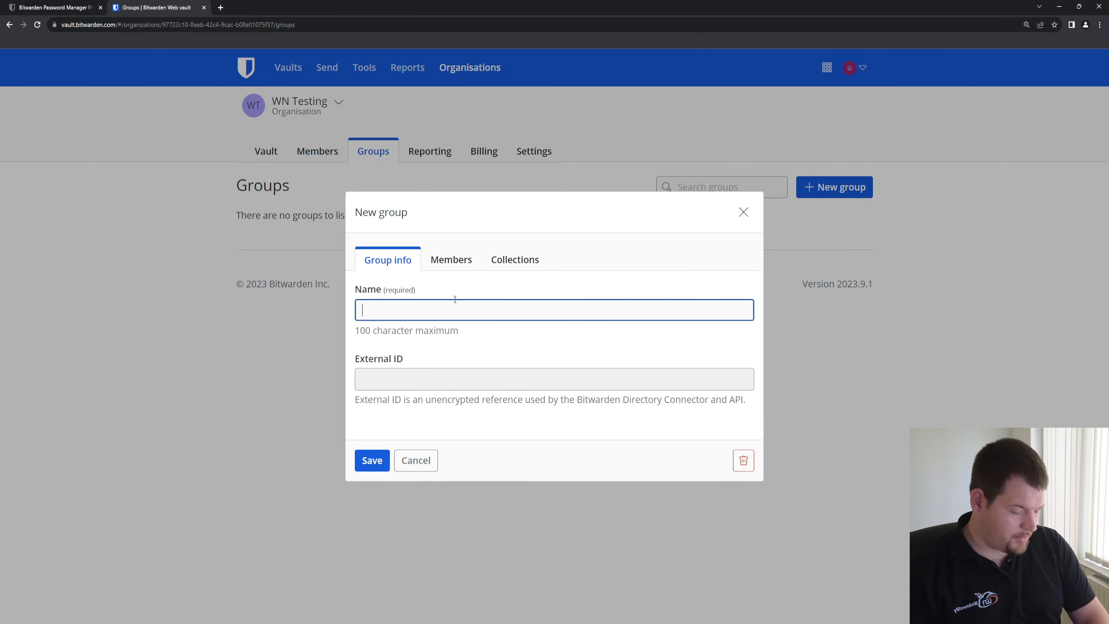
{"action": "type", "text": "Management"}
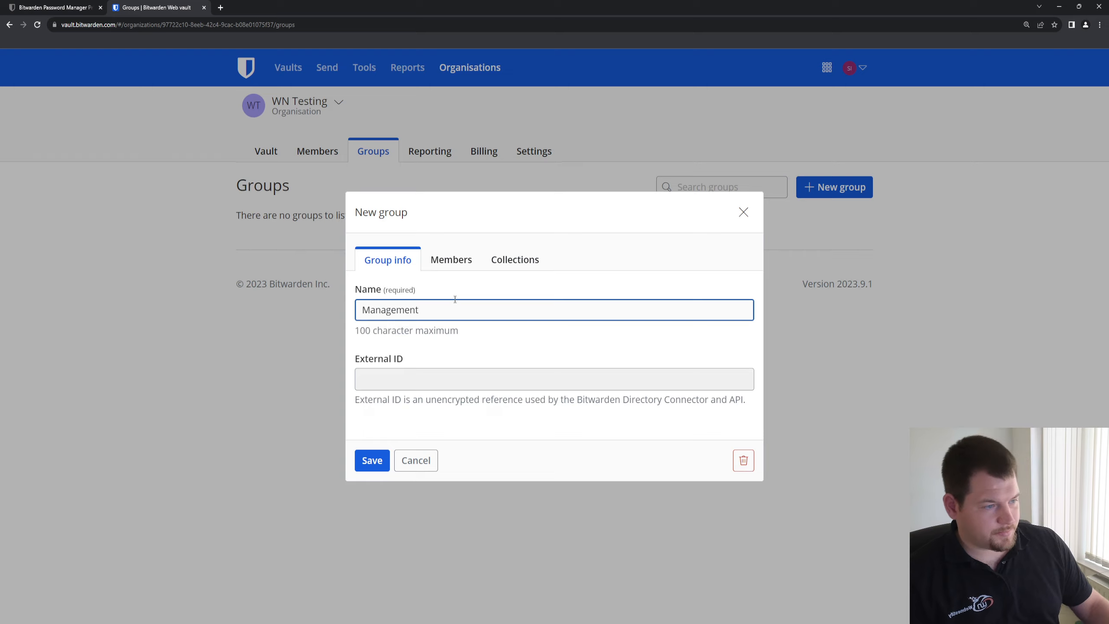
{"action": "left_click", "coordinate": [514, 242]}
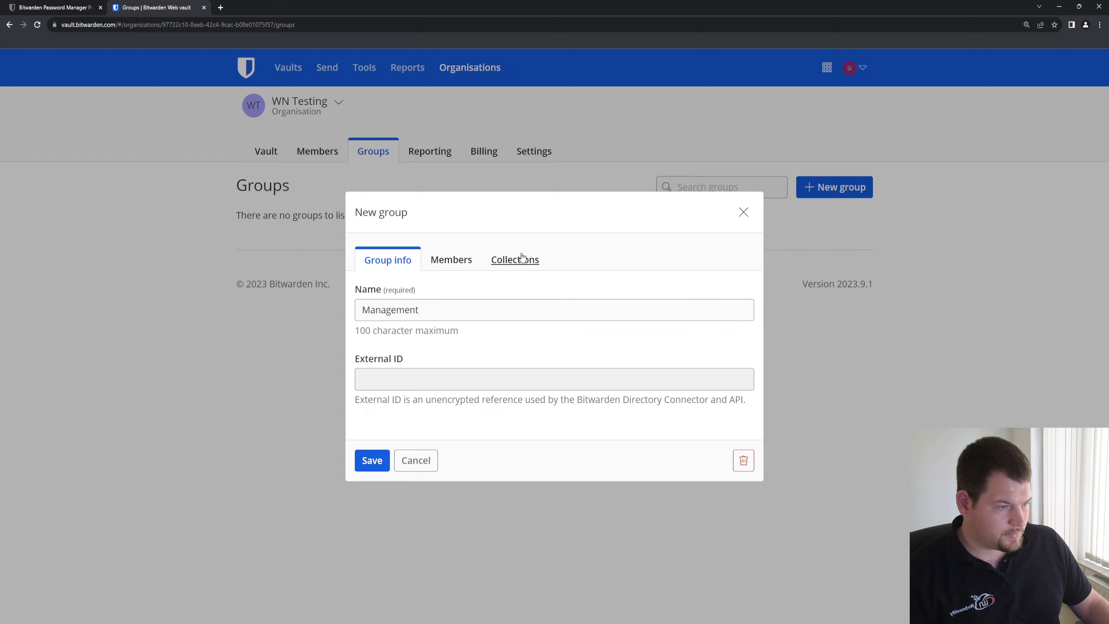
{"action": "left_click", "coordinate": [383, 460]}
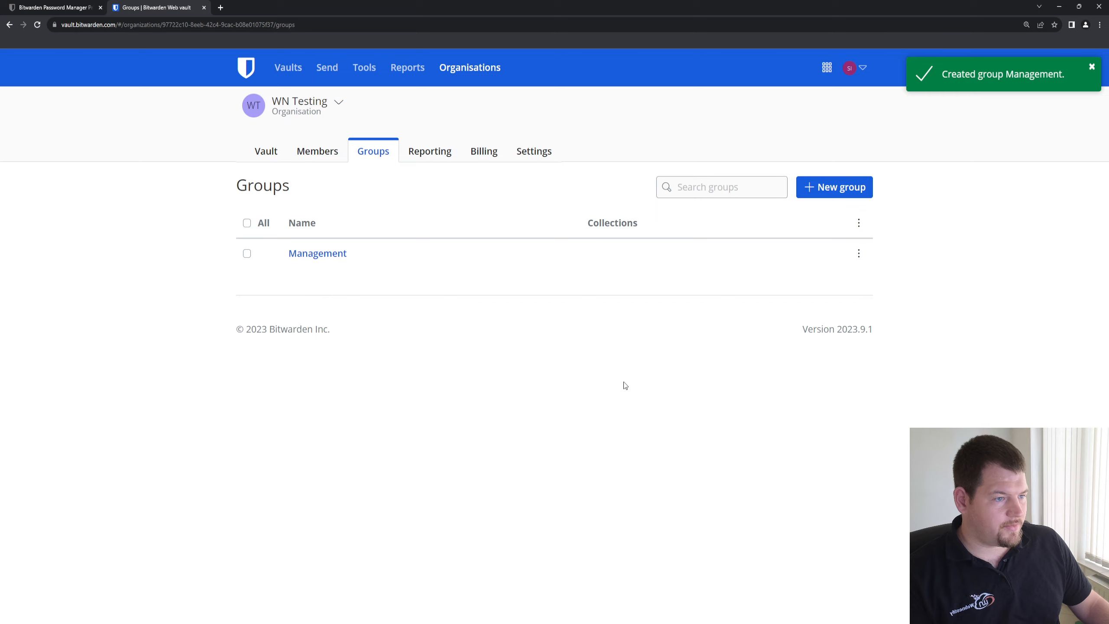
Create a second group named Marketing.
{"action": "left_click", "coordinate": [858, 193]}
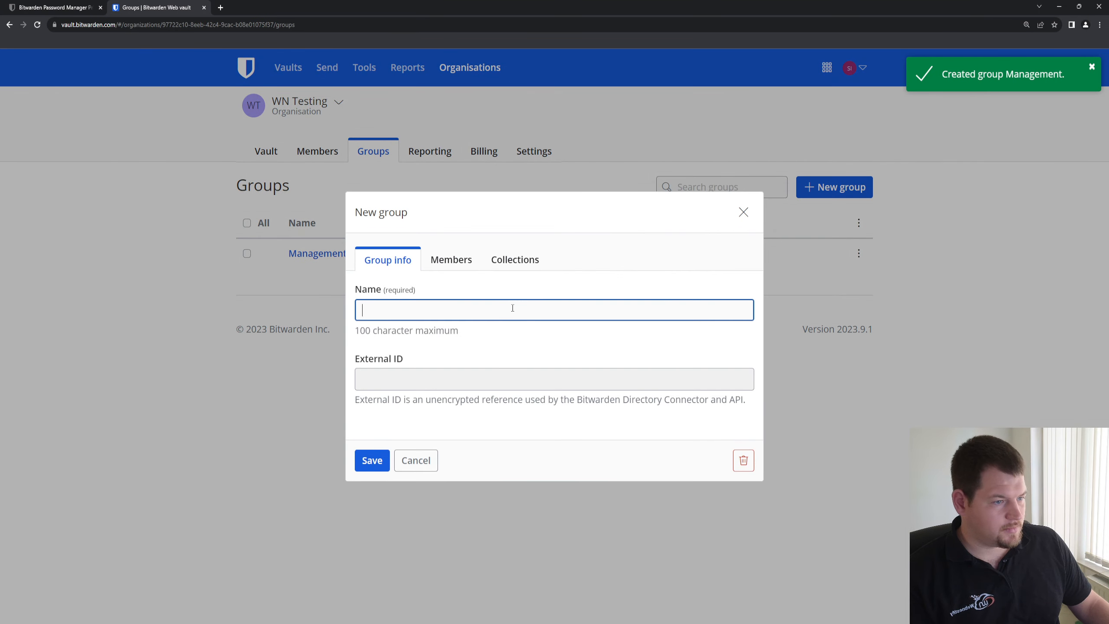
{"action": "type", "text": "Marketing"}
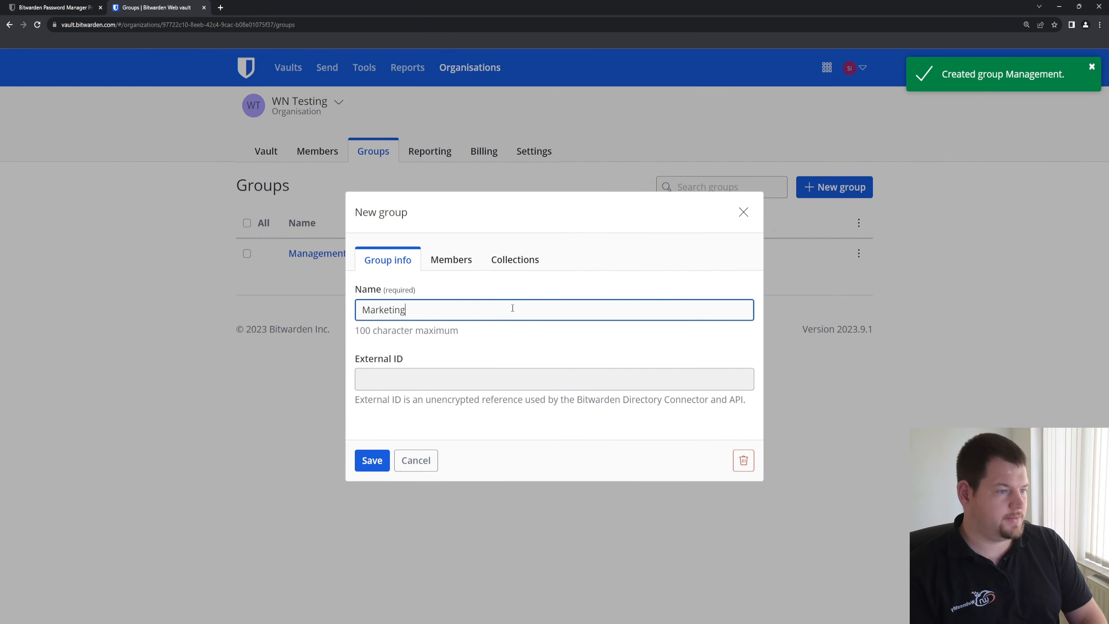
{"action": "left_click", "coordinate": [384, 461]}
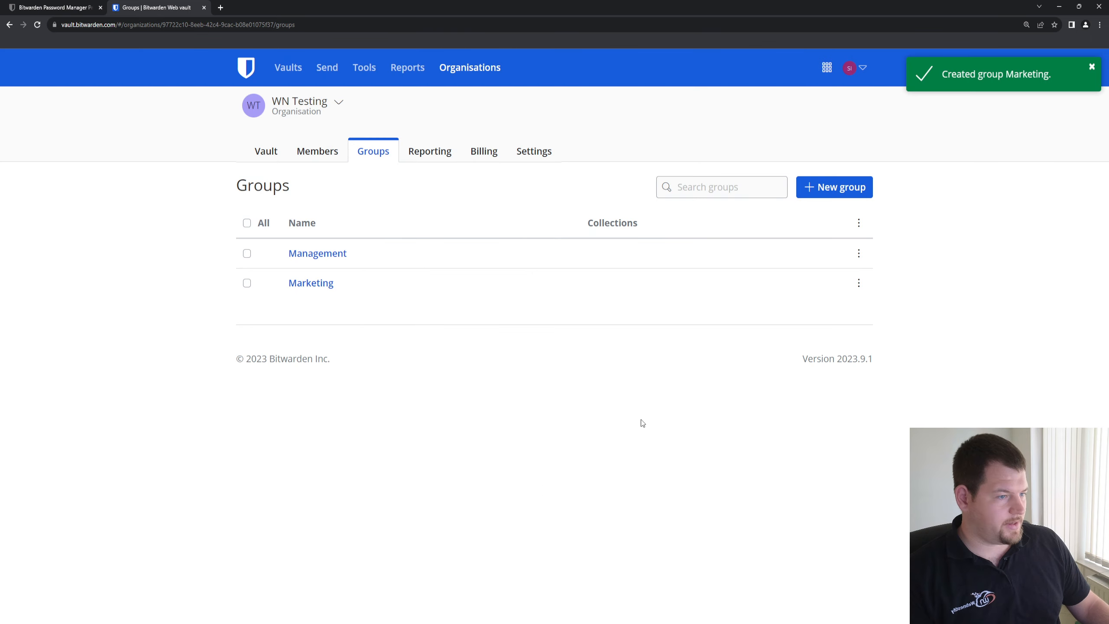
Start a new collection in the WN Testing vault named Management.
{"action": "left_click", "coordinate": [266, 157]}
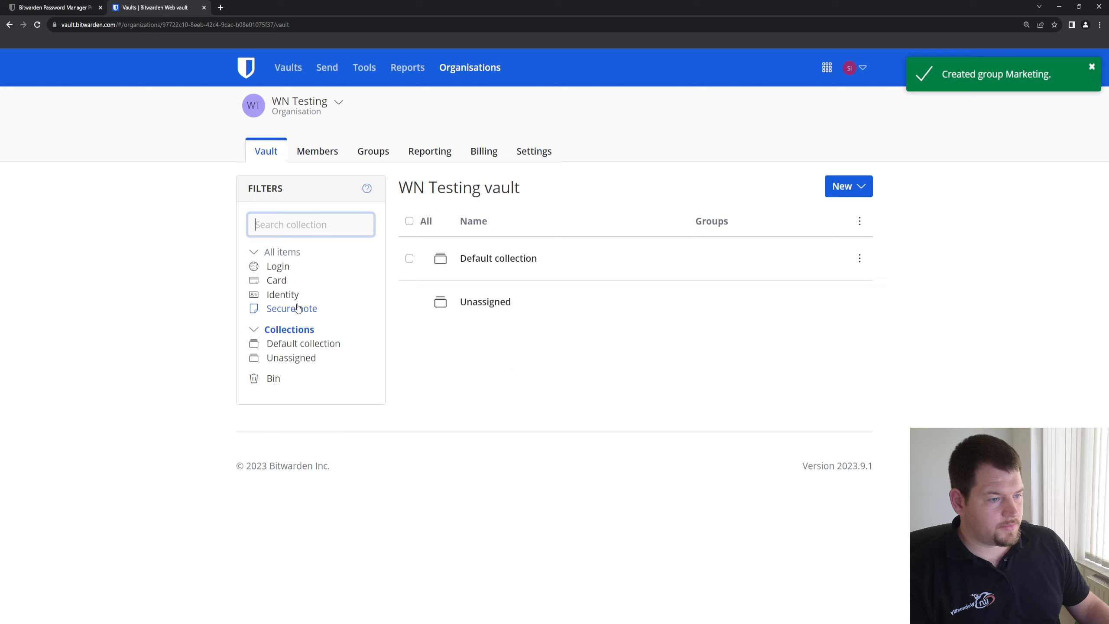
{"action": "left_click", "coordinate": [868, 188]}
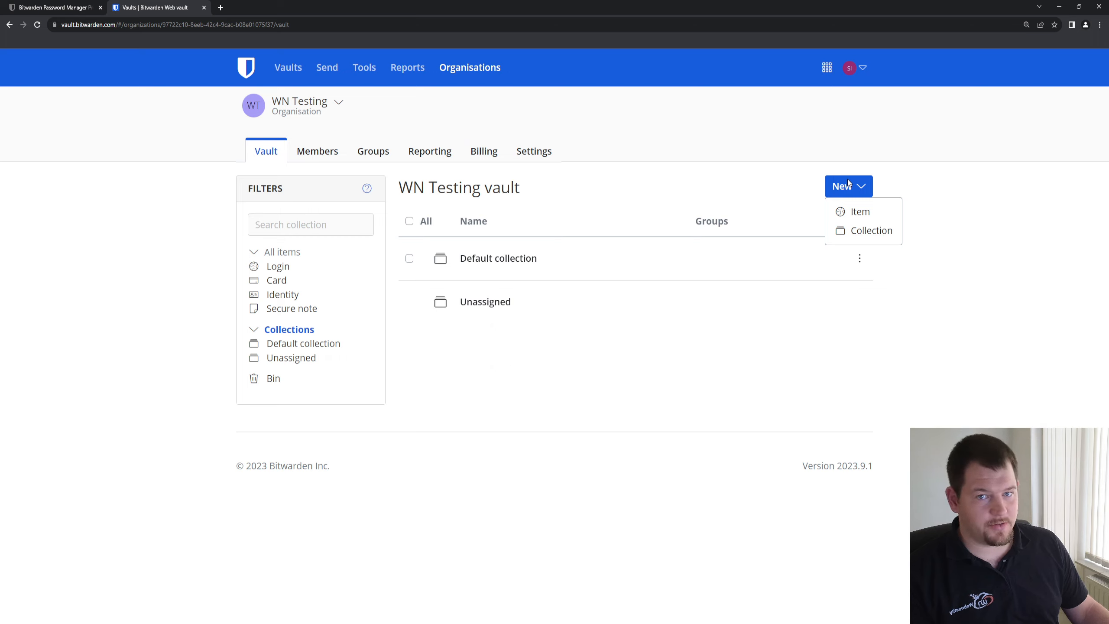
{"action": "left_click", "coordinate": [876, 230]}
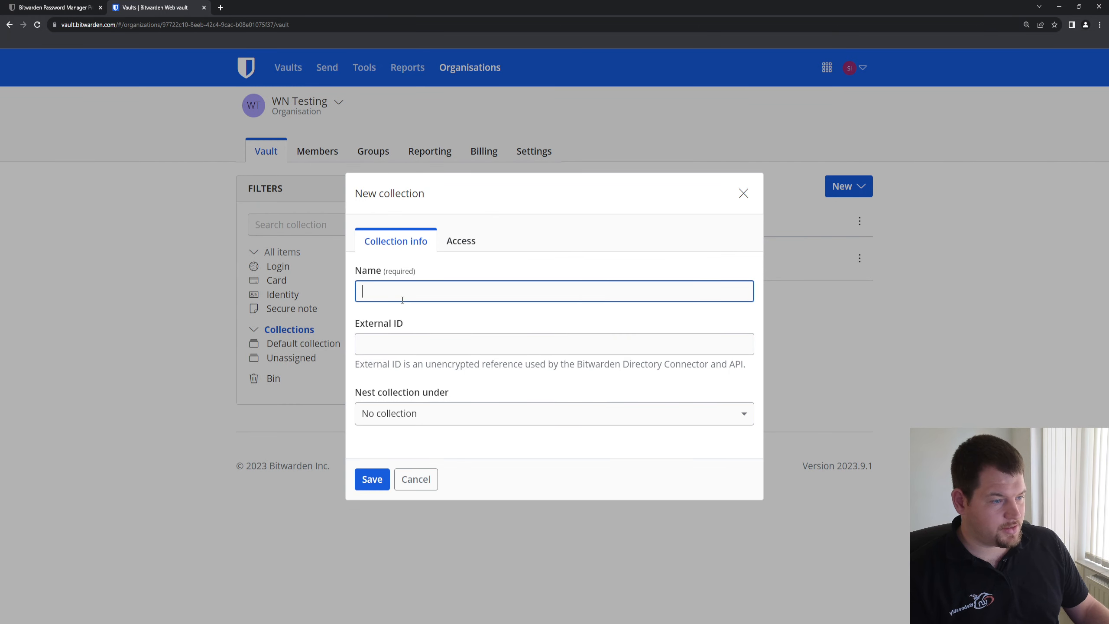
{"action": "type", "text": "Ma"}
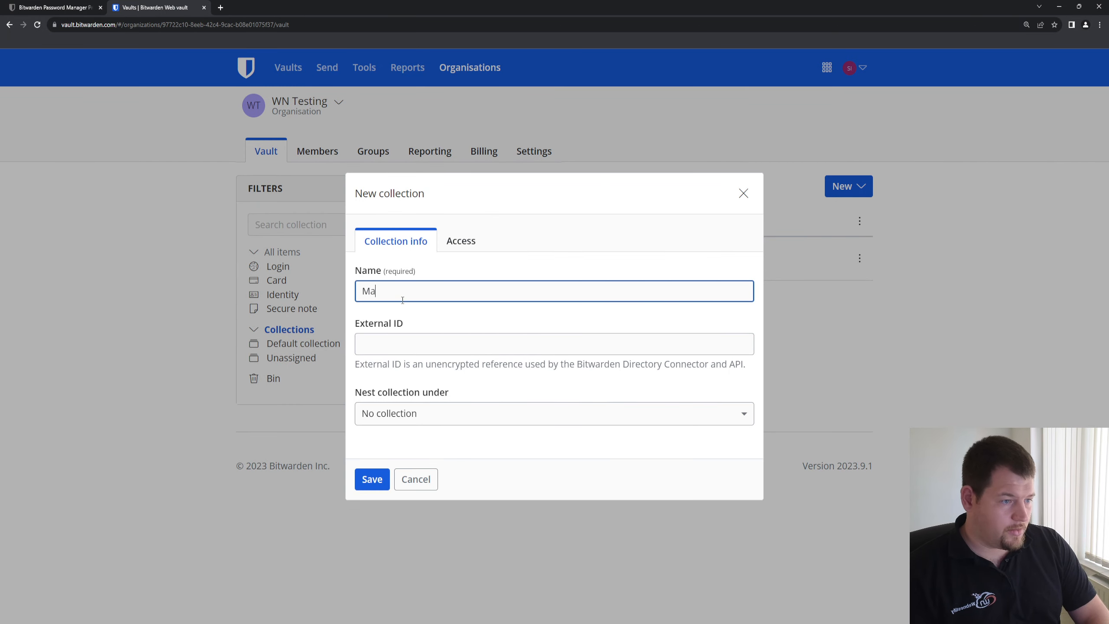
{"action": "type", "text": "nagement"}
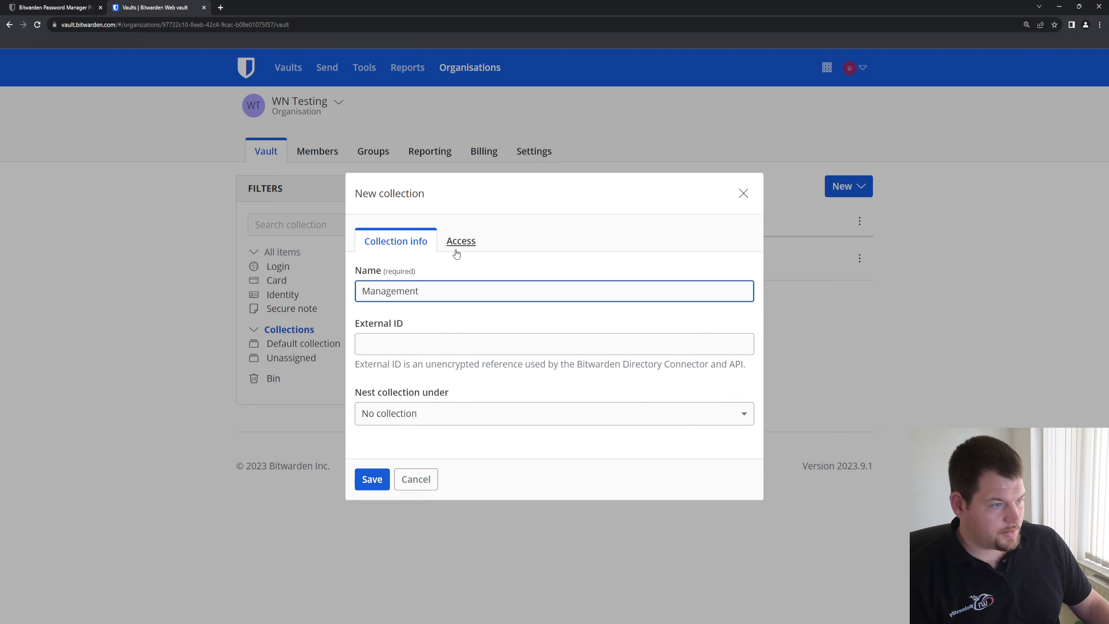
Give the Management group Can edit access to the collection and save it.
{"action": "left_click", "coordinate": [465, 231]}
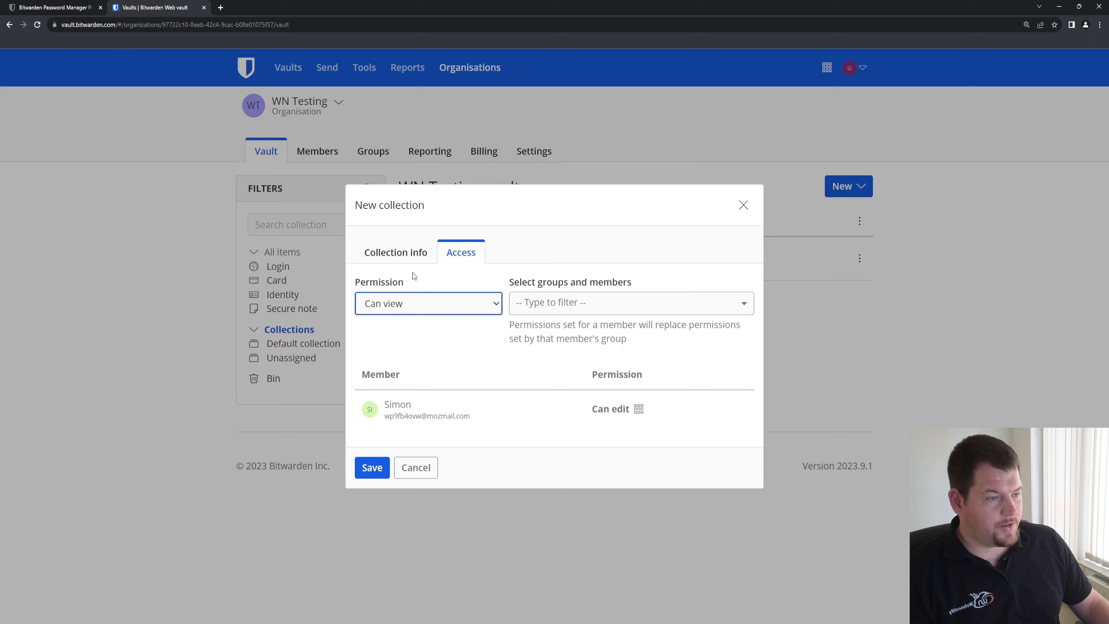
{"action": "left_click", "coordinate": [395, 351]}
{"action": "left_click", "coordinate": [554, 304]}
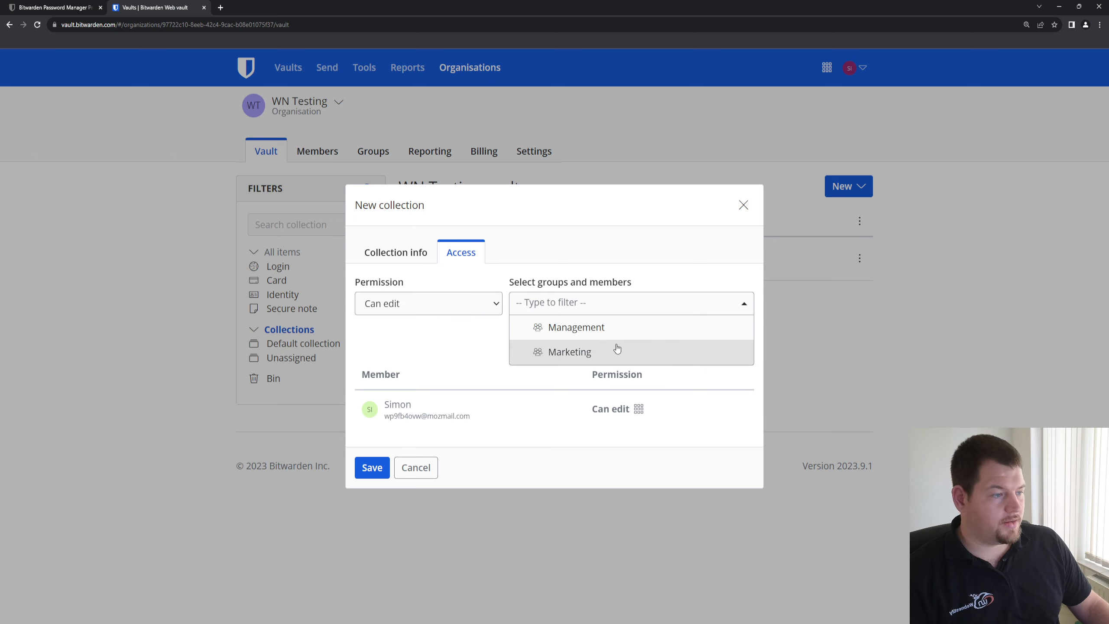
{"action": "left_click", "coordinate": [595, 332]}
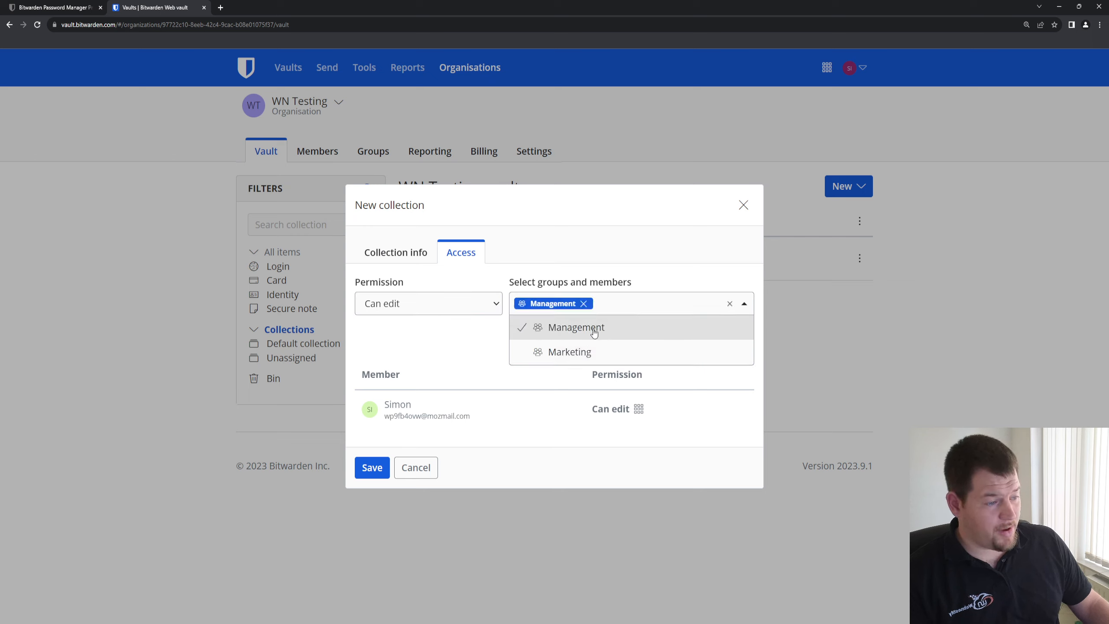
{"action": "left_click", "coordinate": [576, 248]}
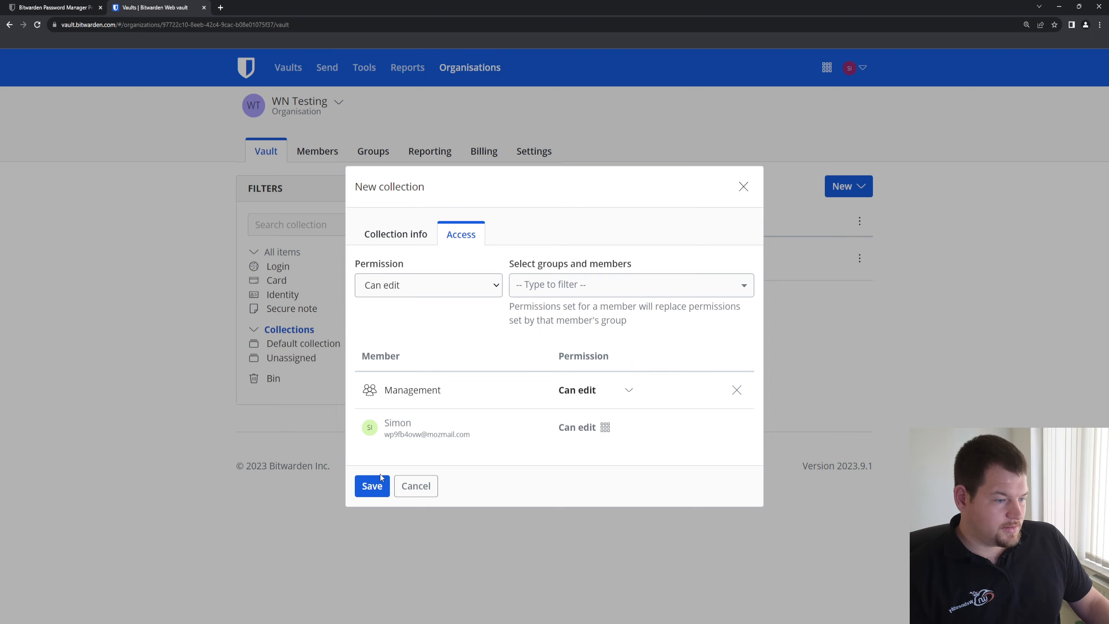
{"action": "left_click", "coordinate": [373, 488]}
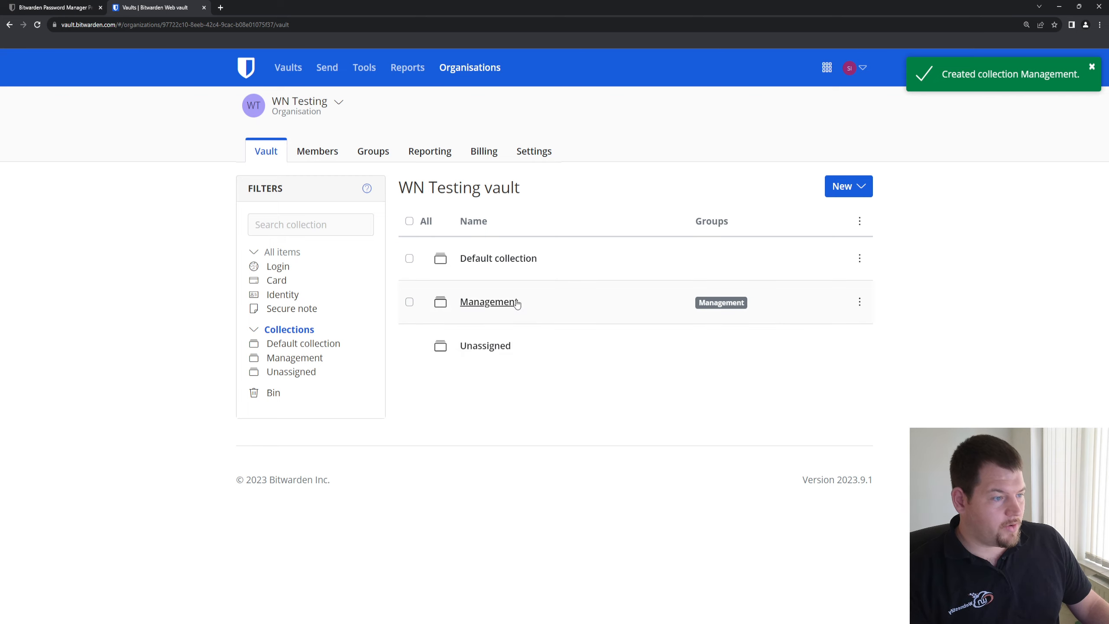
{"action": "left_click", "coordinate": [850, 194]}
Name the new collection Marketing, give the Marketing group Can edit access, and save.
{"action": "left_click", "coordinate": [866, 230]}
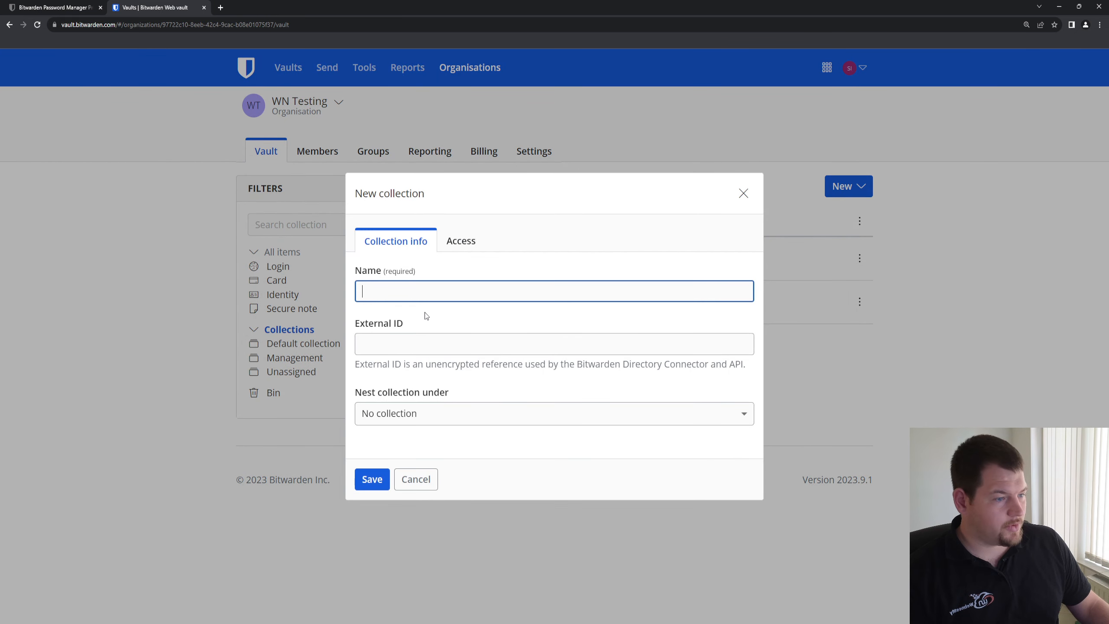
{"action": "type", "text": "Marketing"}
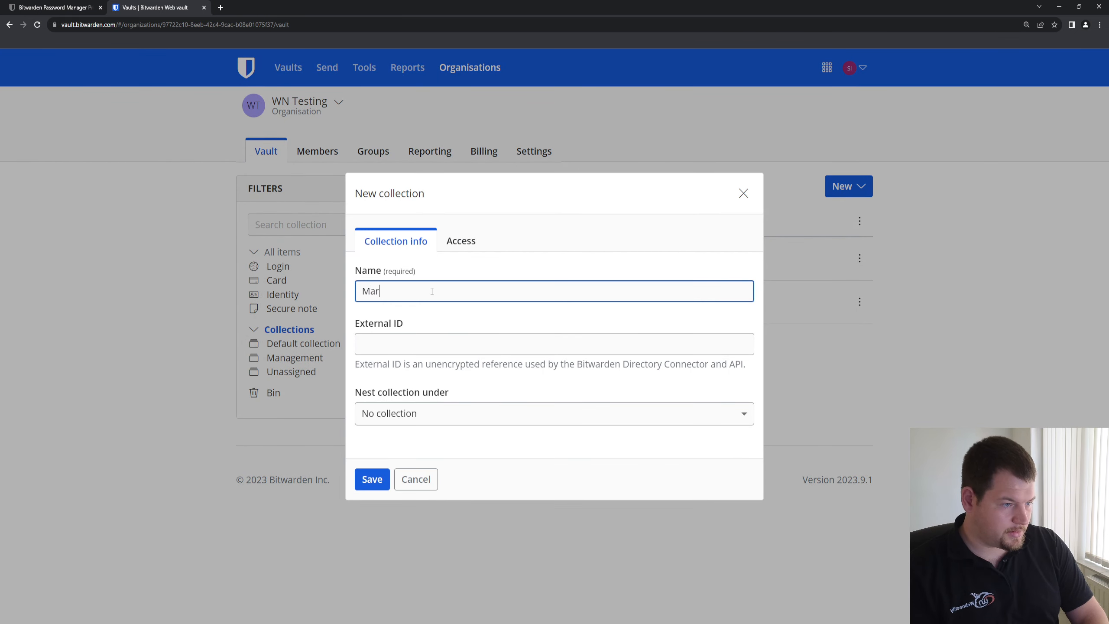
{"action": "left_click", "coordinate": [472, 255]}
{"action": "left_click", "coordinate": [479, 302]}
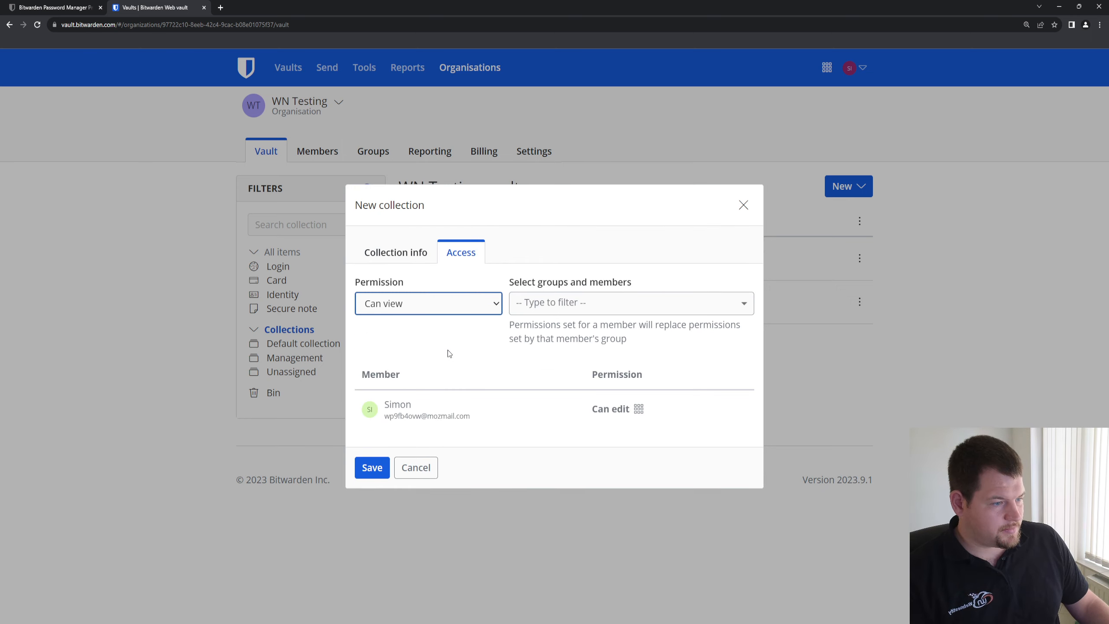
{"action": "left_click", "coordinate": [451, 354]}
{"action": "left_click", "coordinate": [584, 302]}
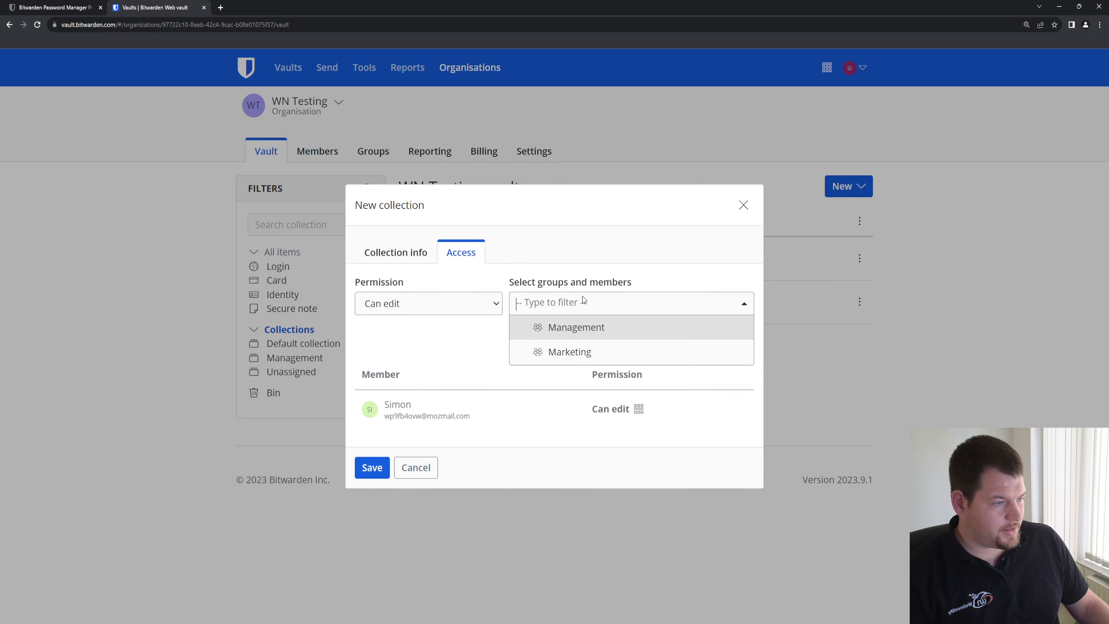
{"action": "left_click", "coordinate": [588, 356]}
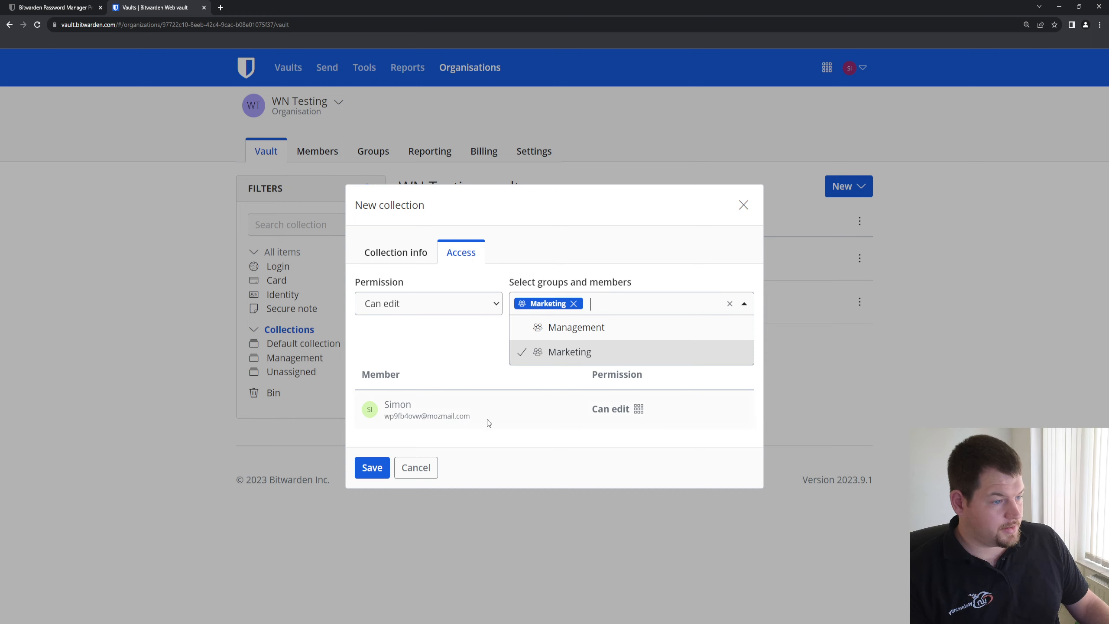
{"action": "left_click", "coordinate": [373, 467]}
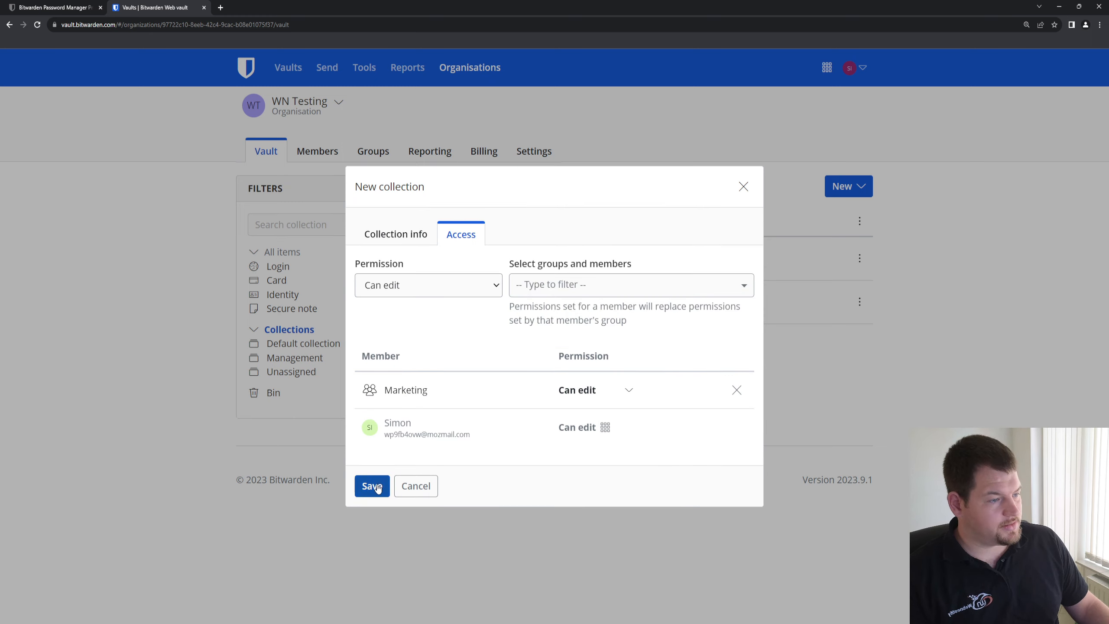
{"action": "left_click", "coordinate": [372, 486]}
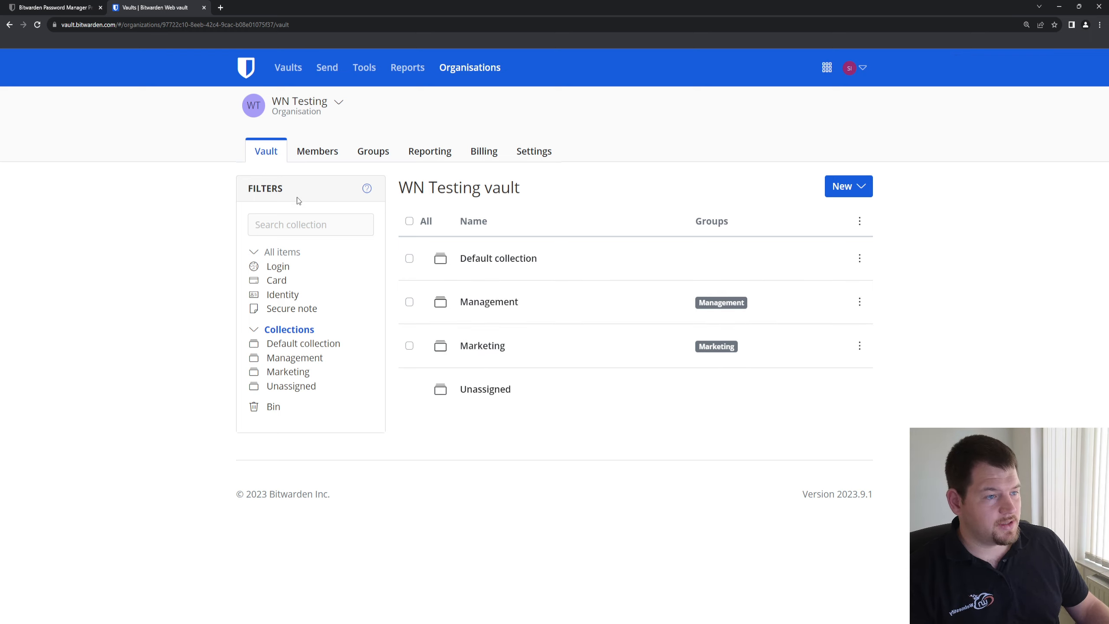
{"action": "left_click", "coordinate": [324, 158]}
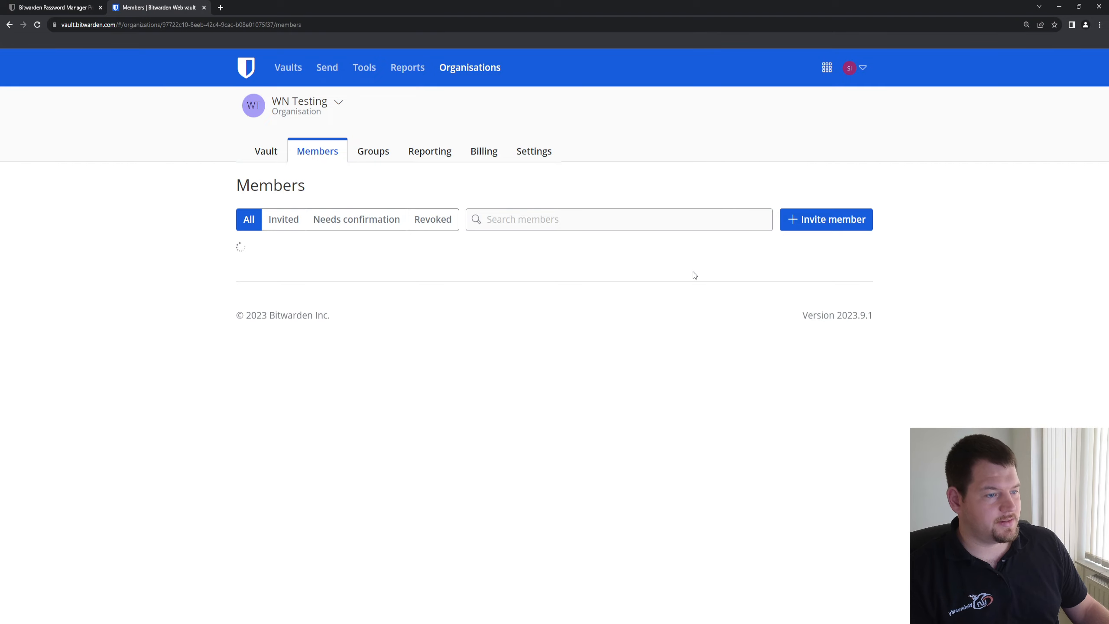
Start an invitation with the new member's e-mail address and the Manager role.
{"action": "left_click", "coordinate": [813, 219]}
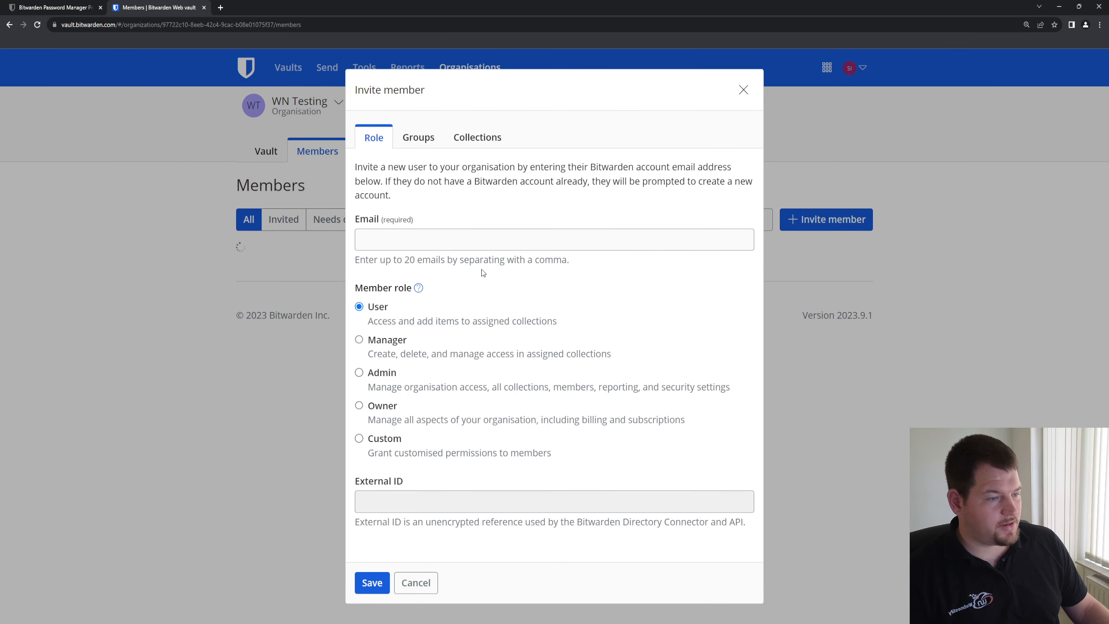
{"action": "left_click", "coordinate": [473, 237]}
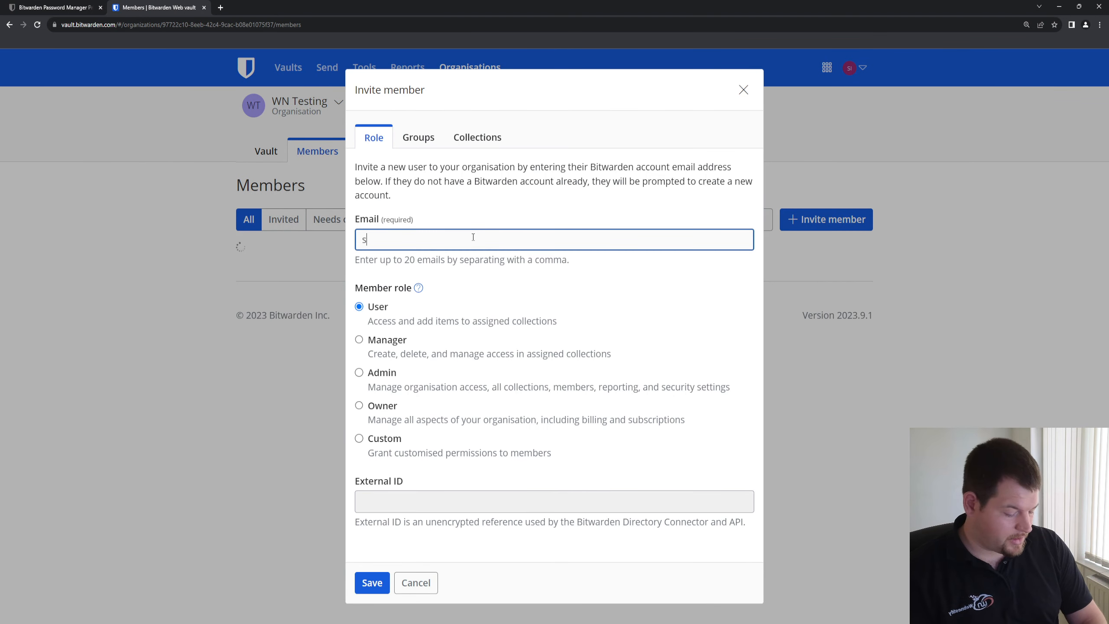
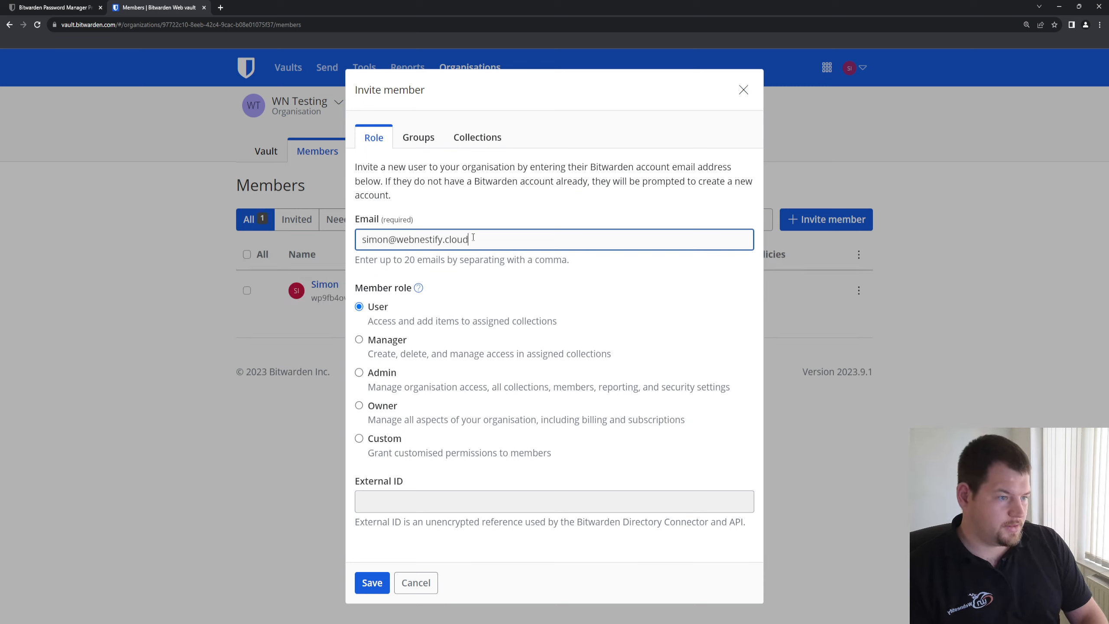
{"action": "double_click", "coordinate": [397, 340]}
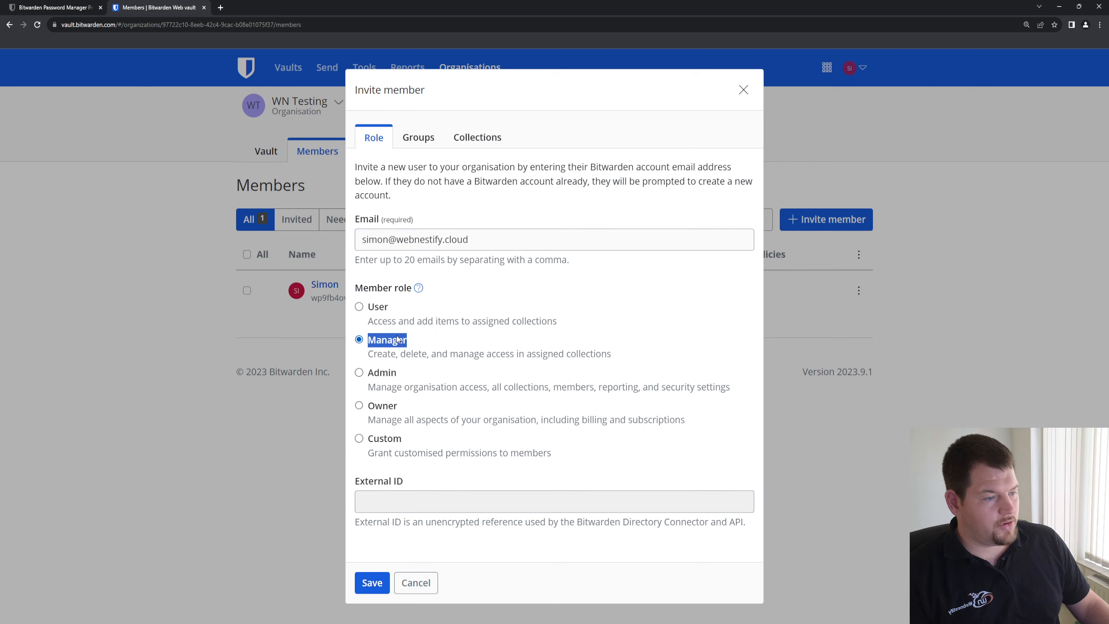
Add the invitee to the Management group.
{"action": "left_click", "coordinate": [430, 135]}
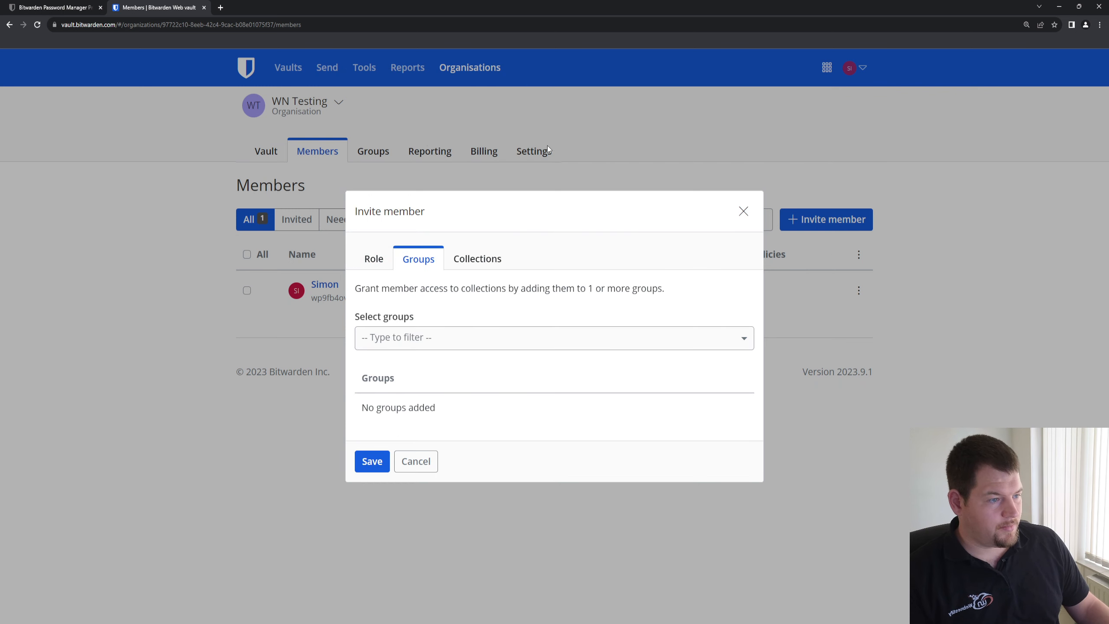
{"action": "left_click", "coordinate": [400, 340]}
{"action": "left_click", "coordinate": [448, 362]}
{"action": "left_click", "coordinate": [477, 258]}
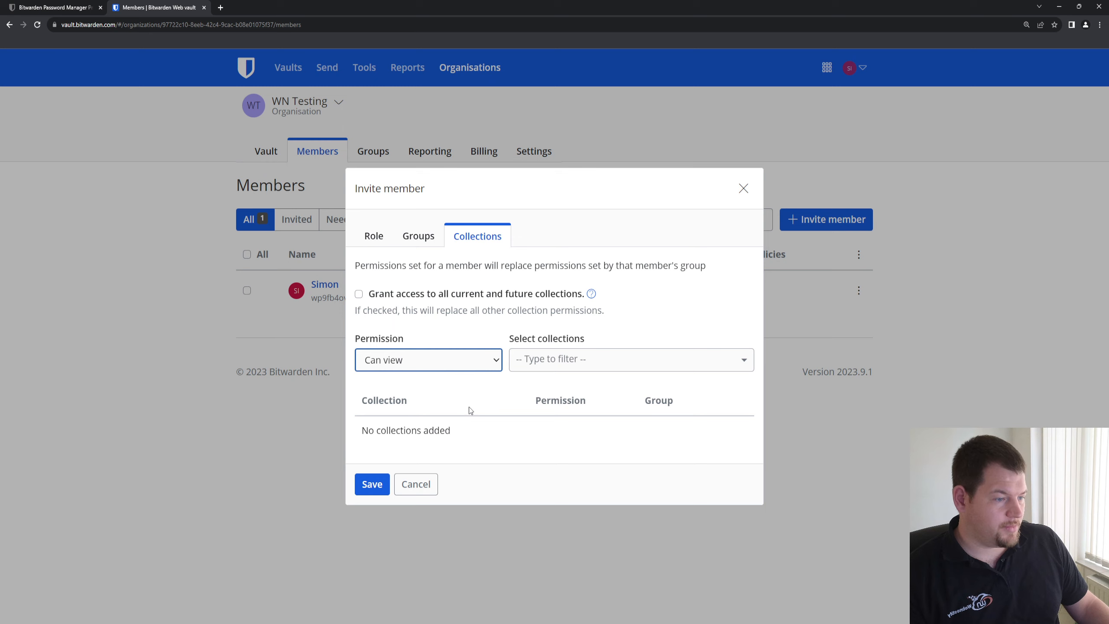
Grant Can edit access to the Management collection and send the invitation.
{"action": "key", "text": "Down"}
{"action": "left_click", "coordinate": [570, 365]}
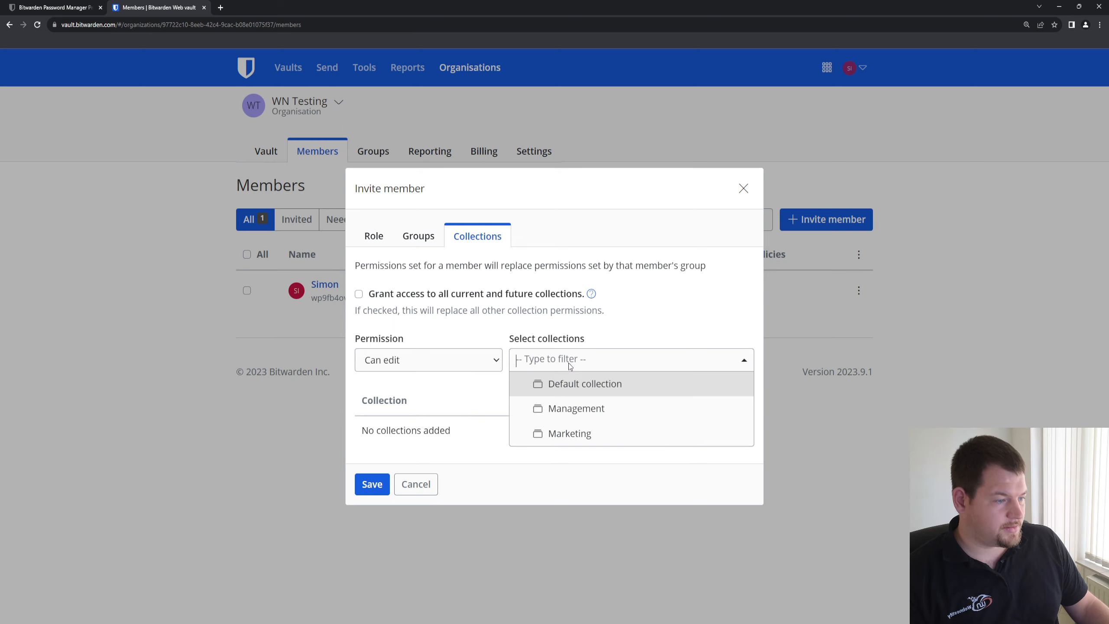
{"action": "left_click", "coordinate": [611, 413]}
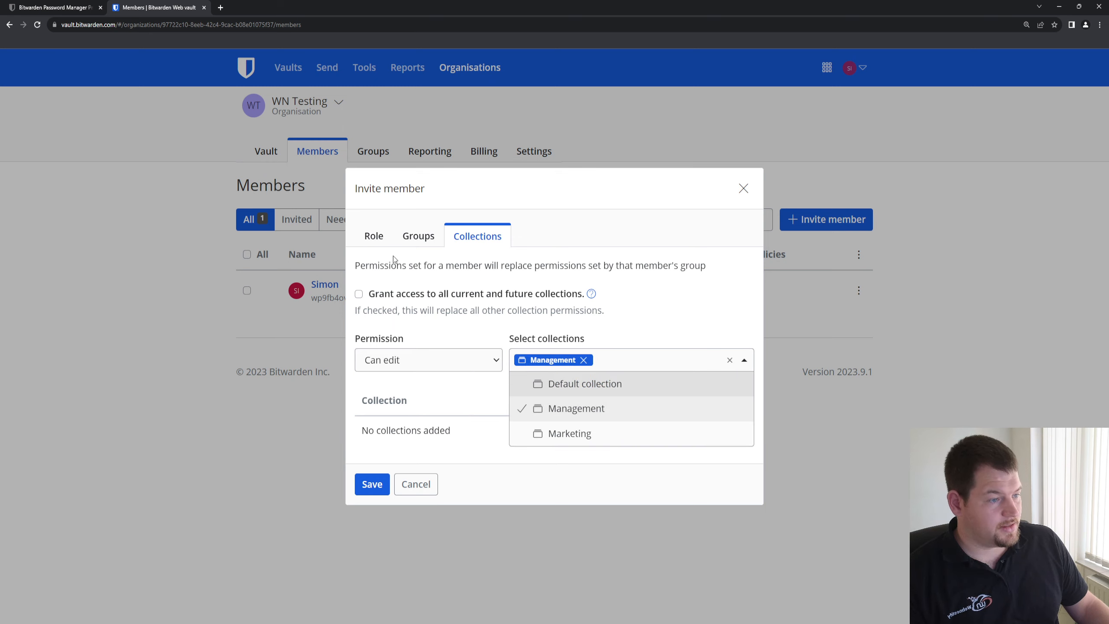
{"action": "left_click", "coordinate": [443, 248]}
{"action": "left_click", "coordinate": [439, 239]}
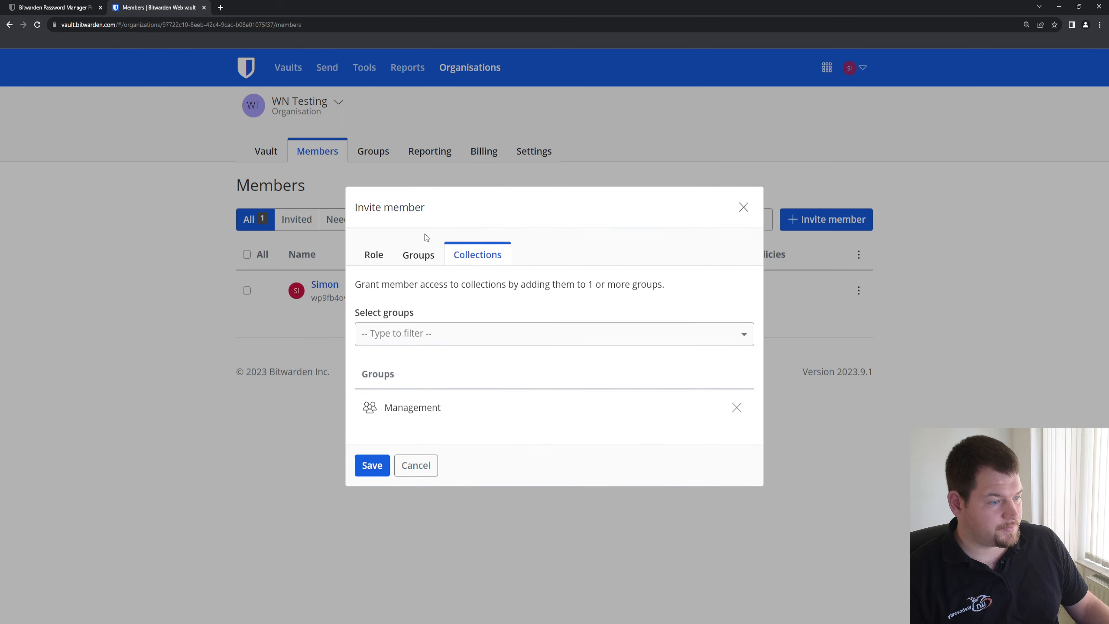
{"action": "left_click", "coordinate": [369, 466]}
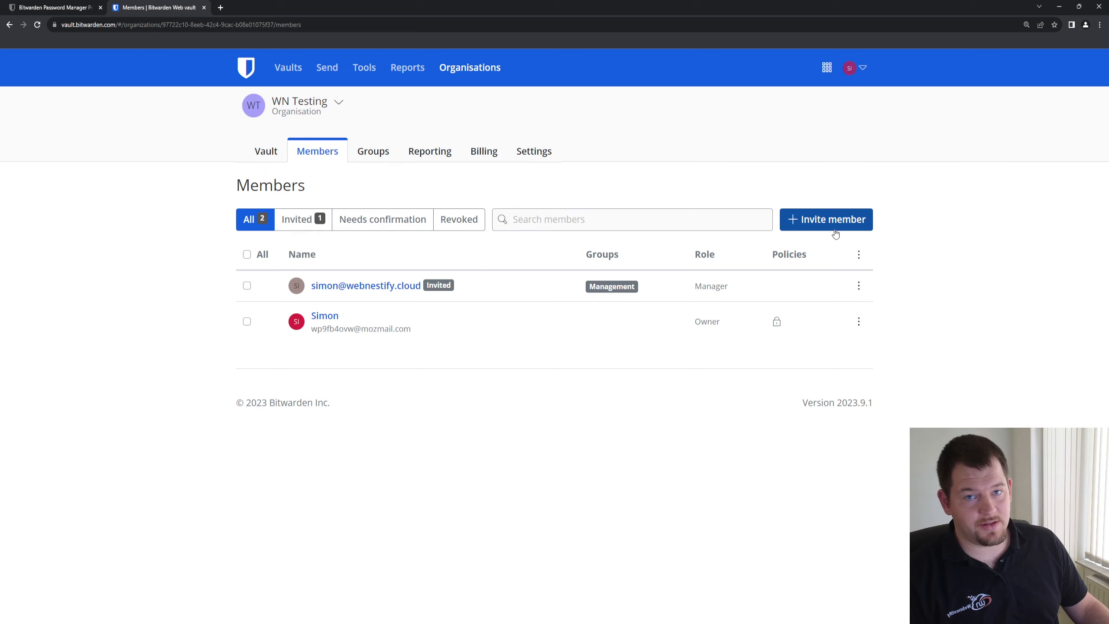
{"action": "left_click", "coordinate": [835, 235]}
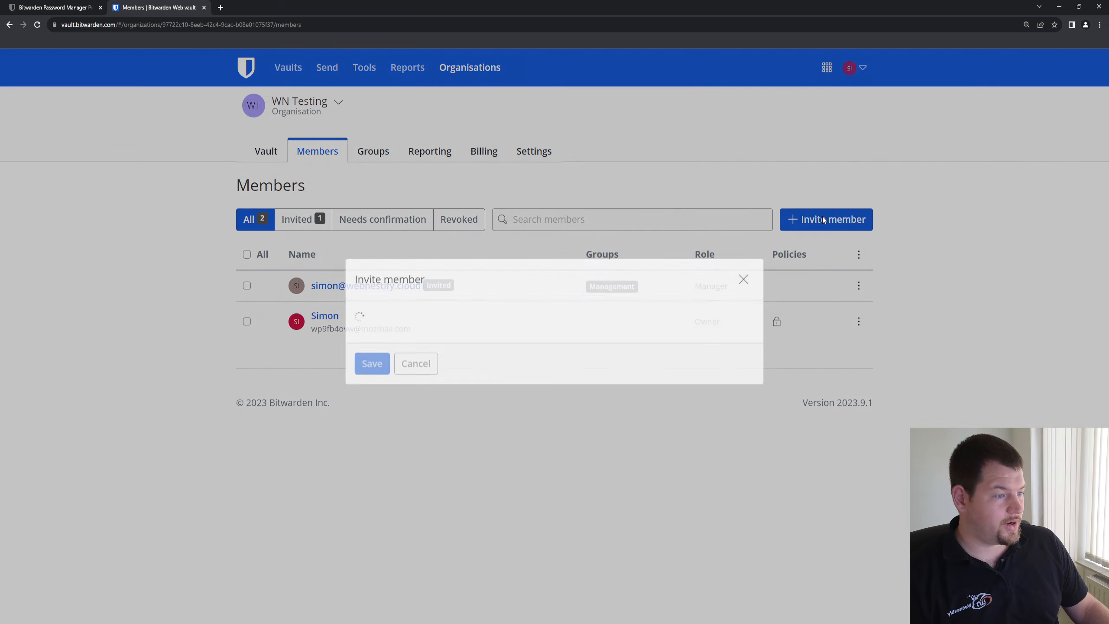
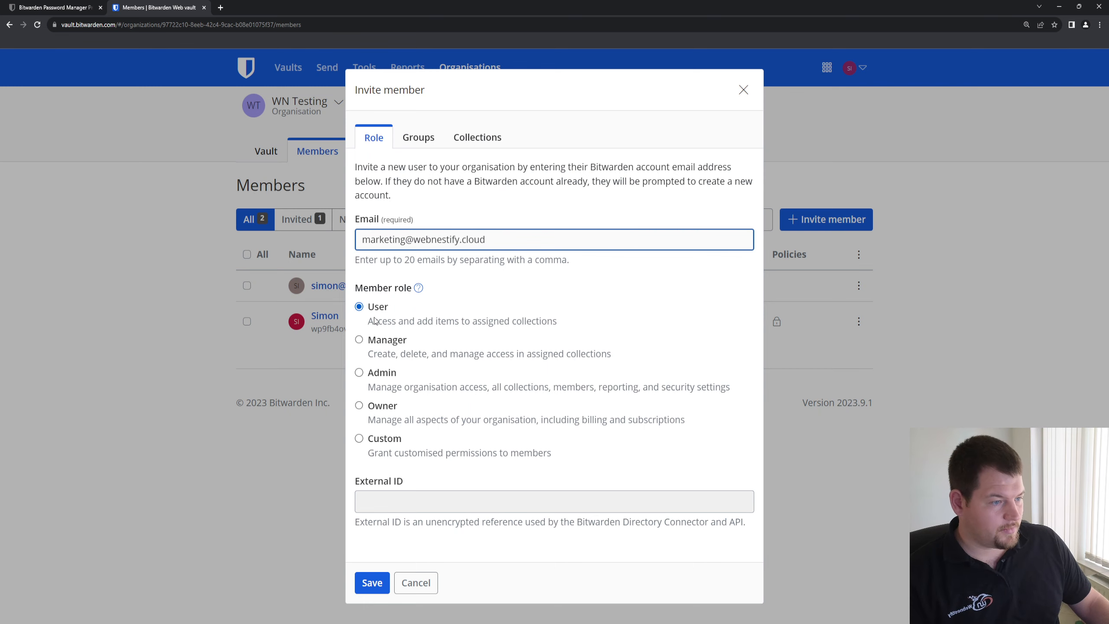
Invite the second e-mail address as a User with Can view access to the Management collection.
{"action": "left_click", "coordinate": [419, 137]}
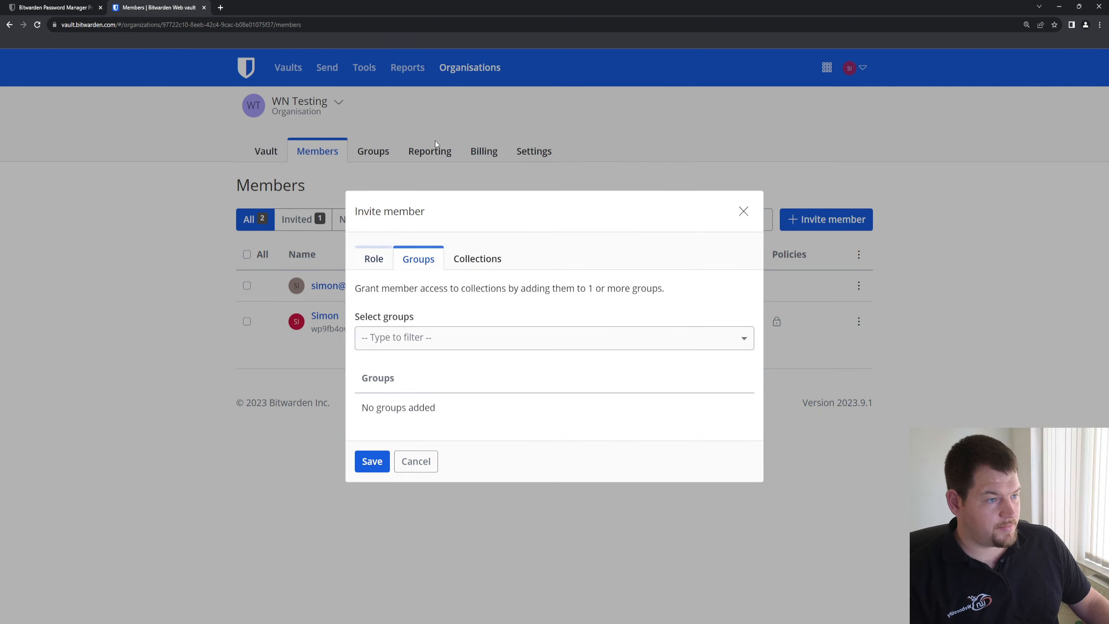
{"action": "left_click", "coordinate": [426, 345]}
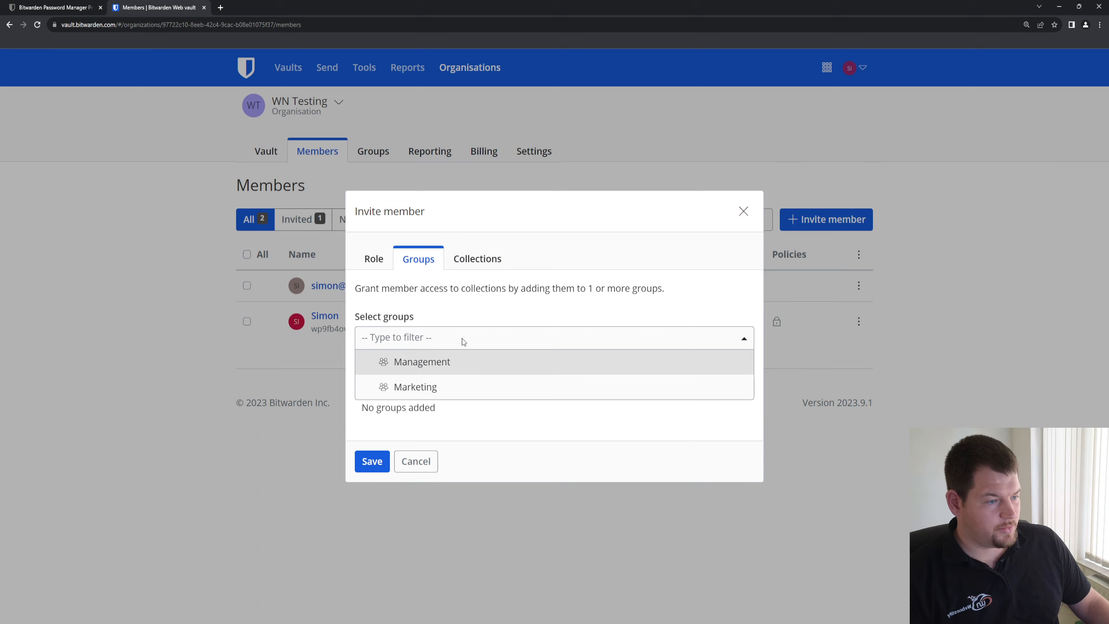
{"action": "left_click", "coordinate": [474, 260]}
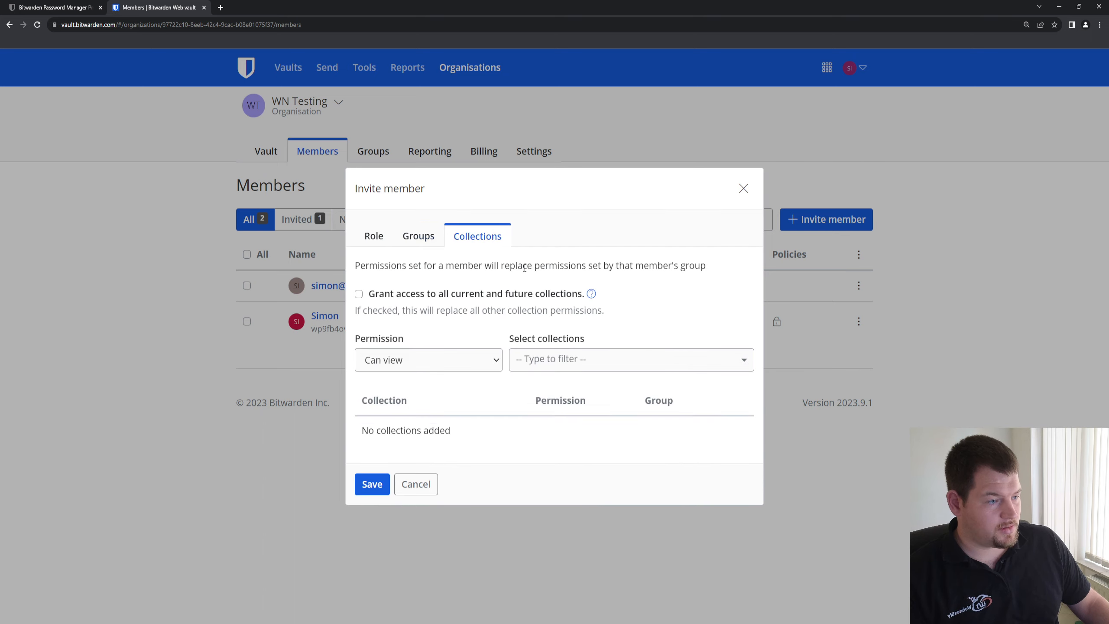
{"action": "left_click", "coordinate": [561, 358]}
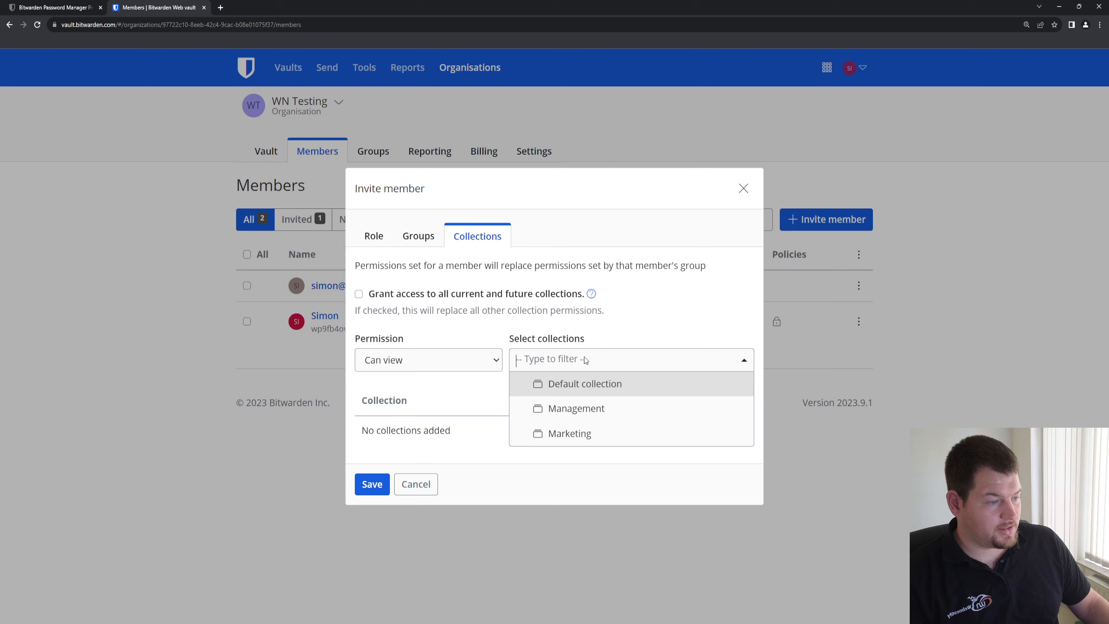
{"action": "left_click", "coordinate": [588, 409]}
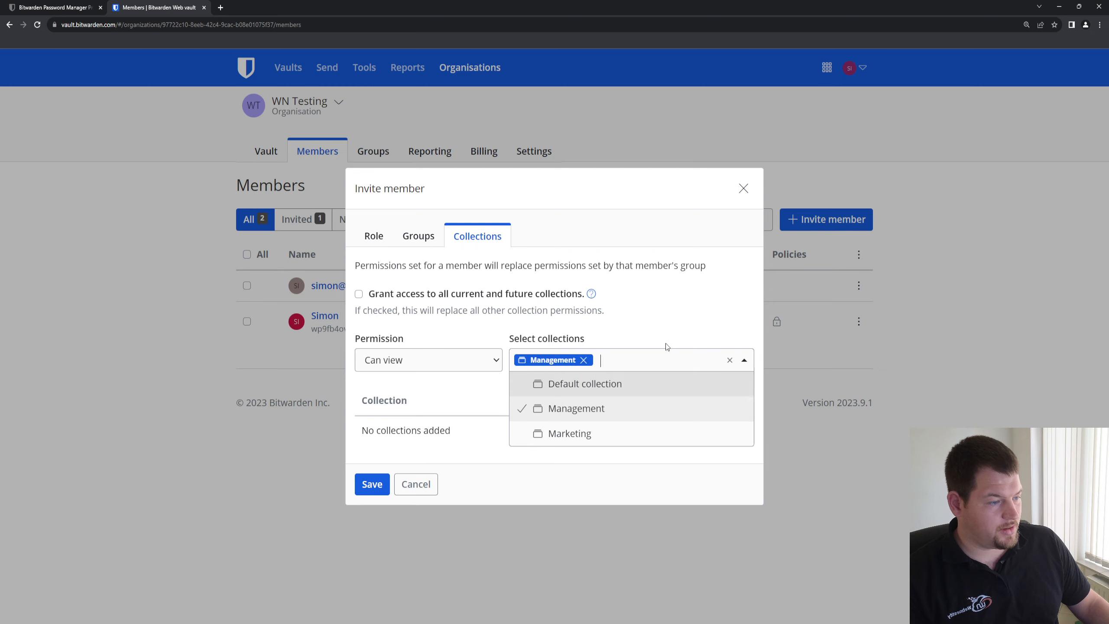
{"action": "left_click", "coordinate": [680, 323]}
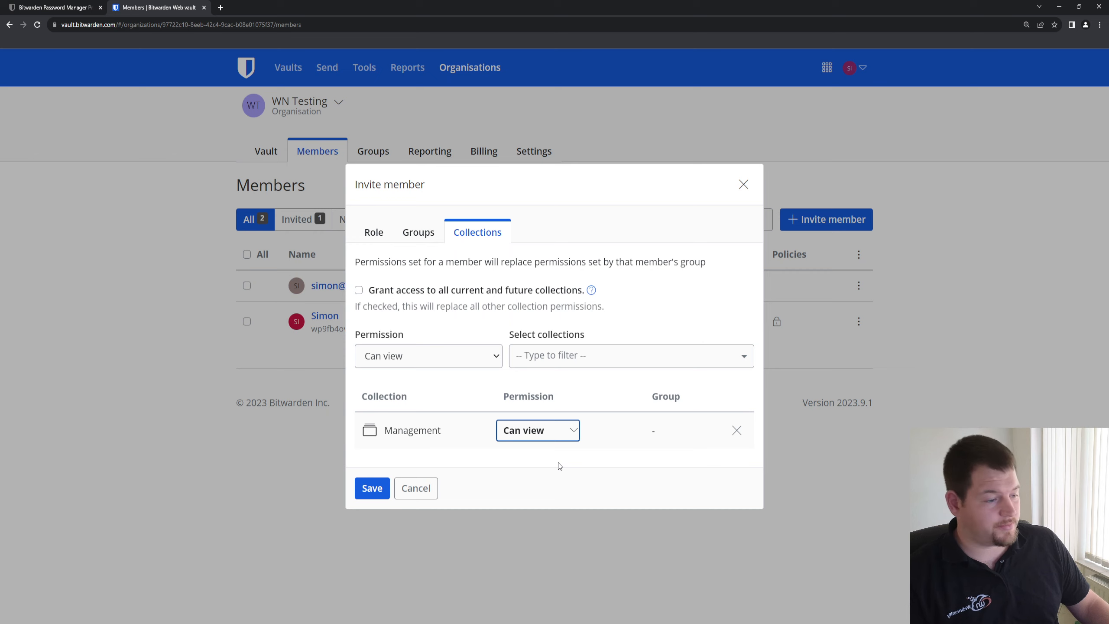
{"action": "left_click", "coordinate": [369, 488]}
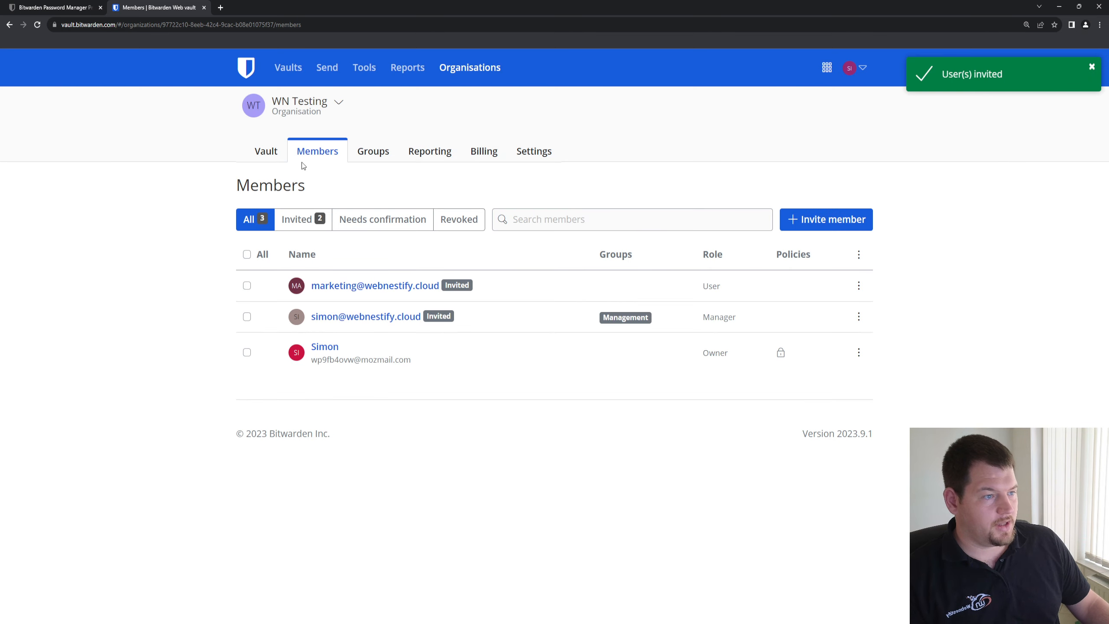
{"action": "left_click", "coordinate": [266, 151]}
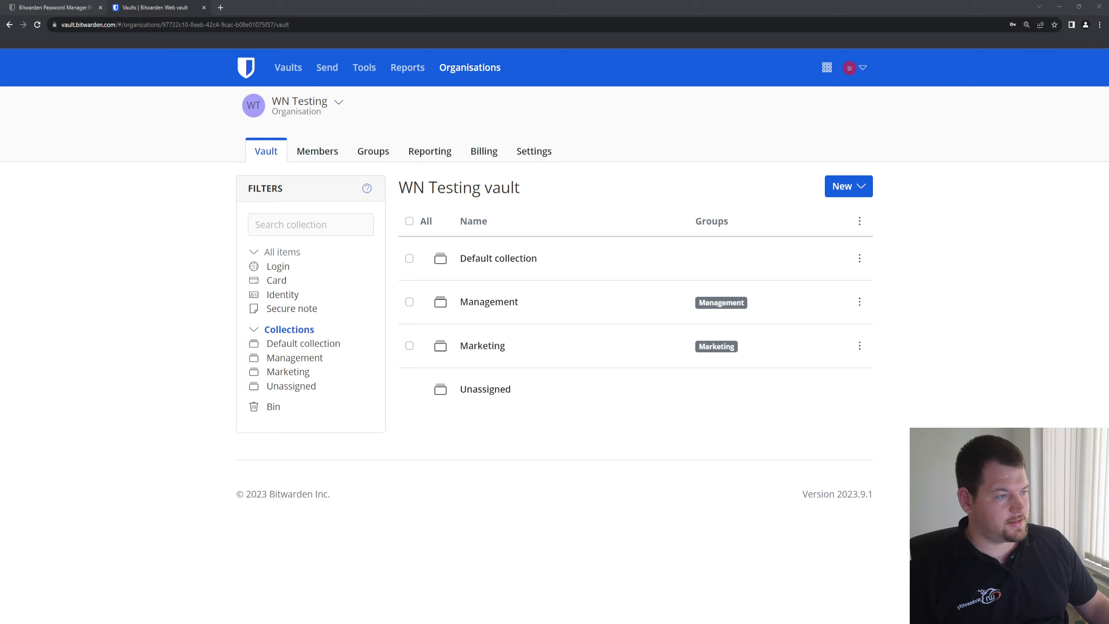
Move between organisation Settings and Vault, then show the All vaults overview.
{"action": "left_click", "coordinate": [537, 152]}
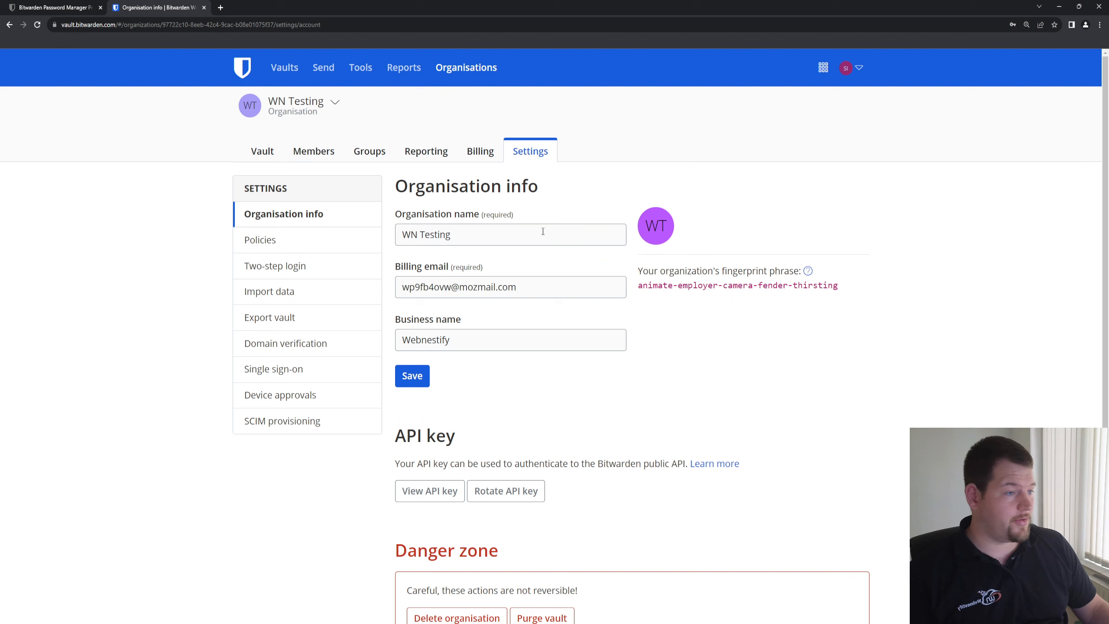
{"action": "left_click", "coordinate": [263, 151]}
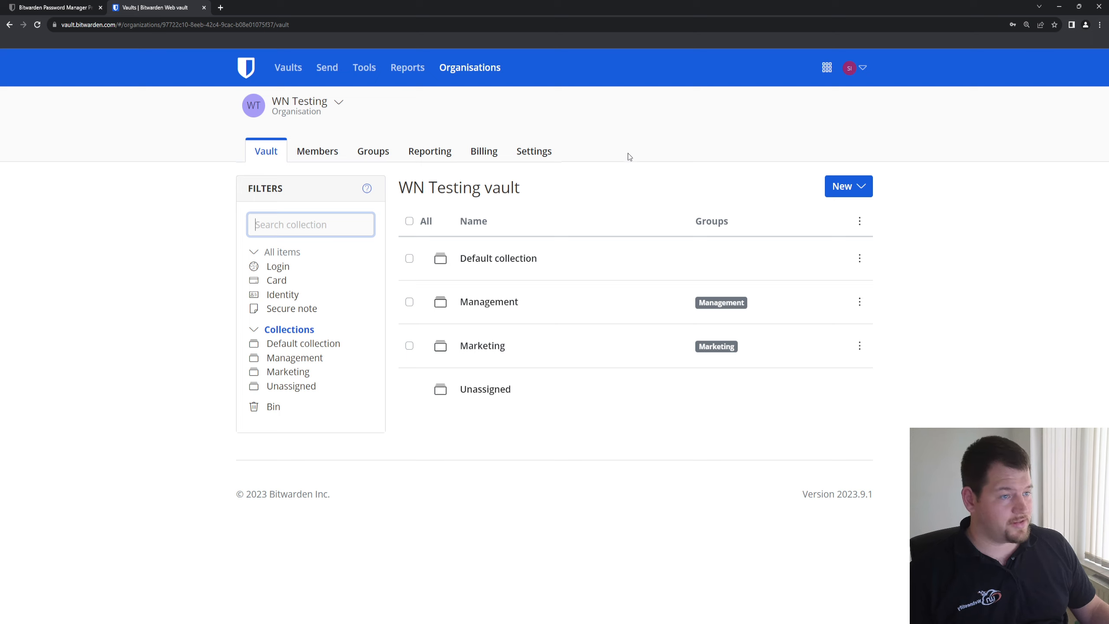
{"action": "left_click", "coordinate": [288, 70]}
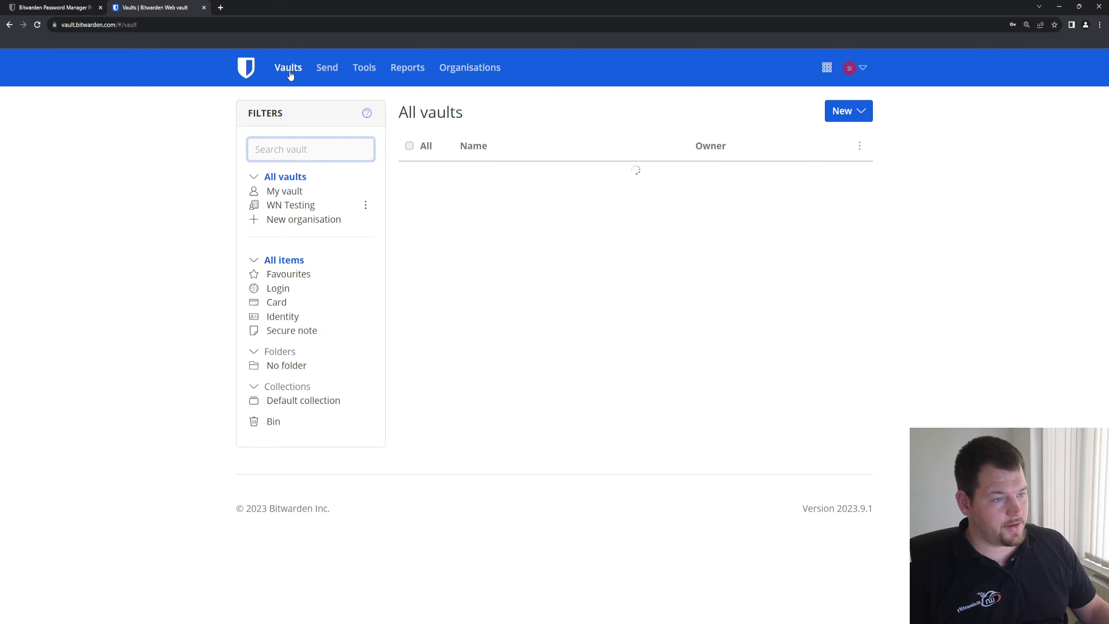
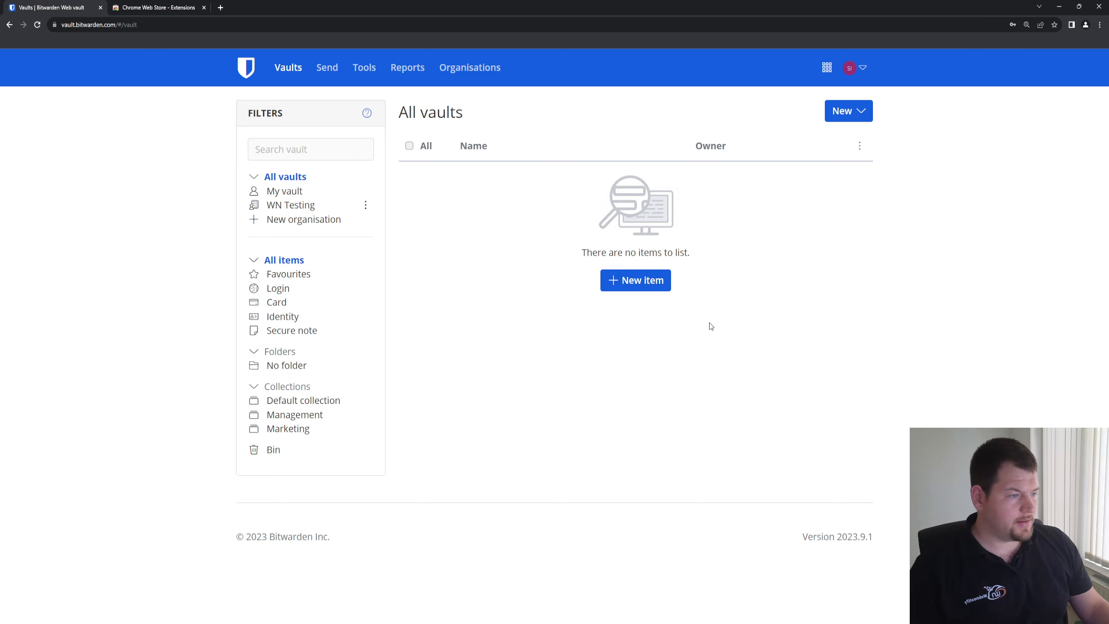
Start a new vault item, preview the Card and Secure note forms, then return to Login.
{"action": "left_click", "coordinate": [624, 284]}
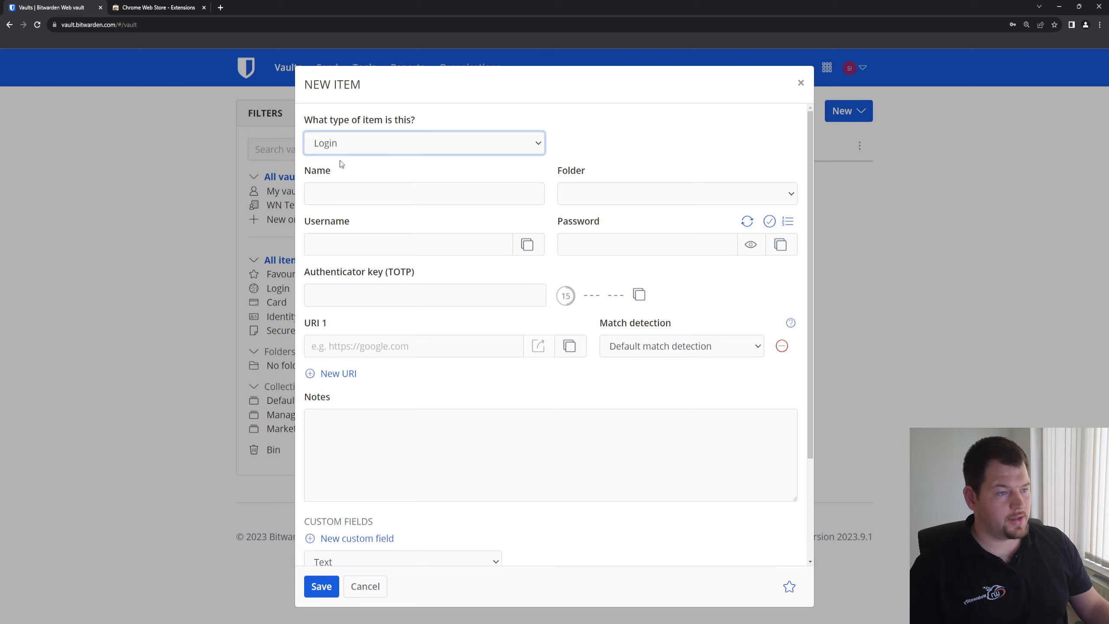
{"action": "key", "text": "Down"}
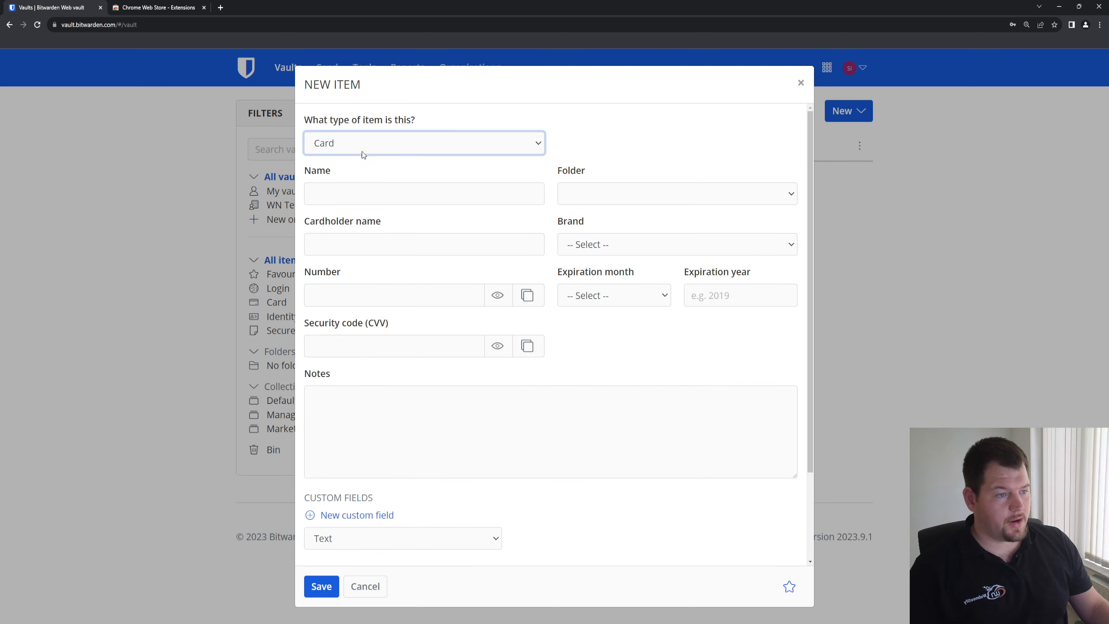
{"action": "key", "text": "Down"}
{"action": "key", "text": "Down"}
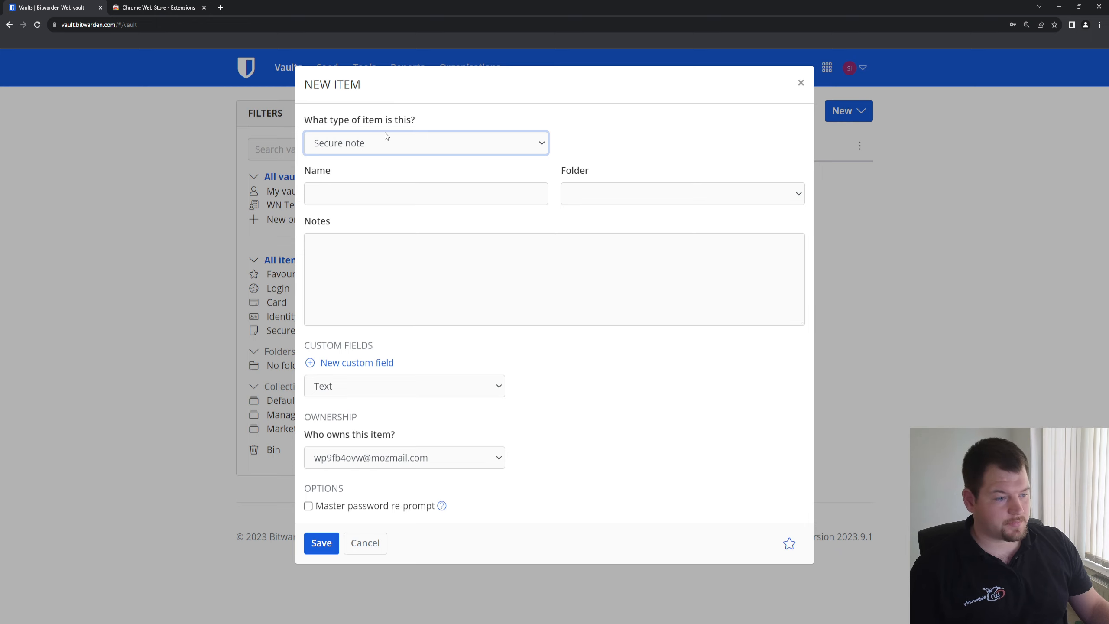
{"action": "left_click", "coordinate": [351, 165]}
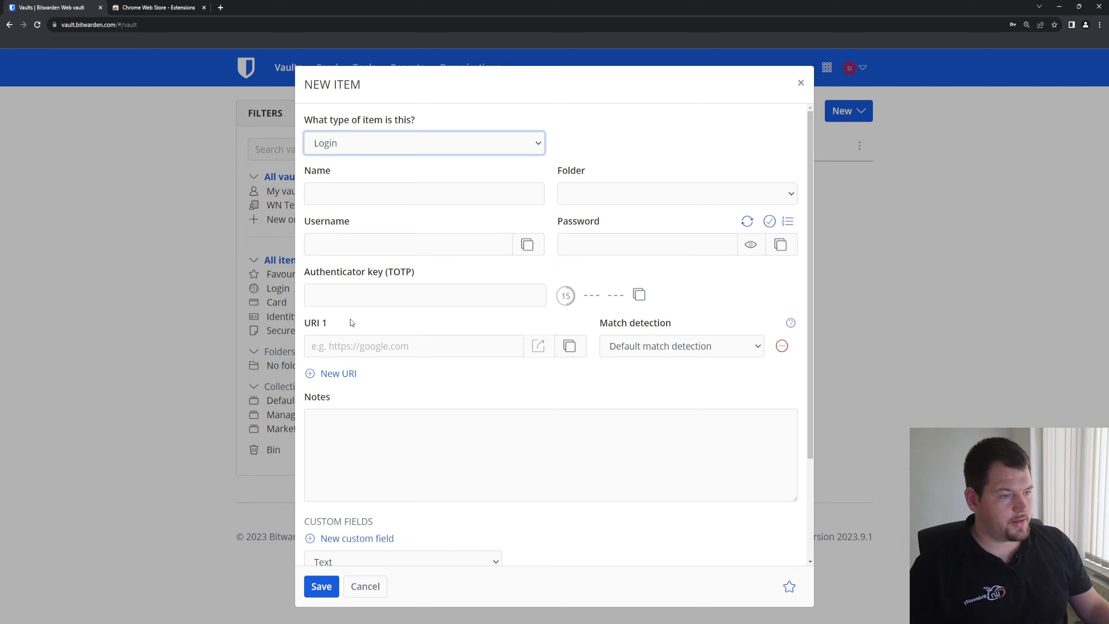
Name the new login Google with username admin.
{"action": "left_click", "coordinate": [350, 195]}
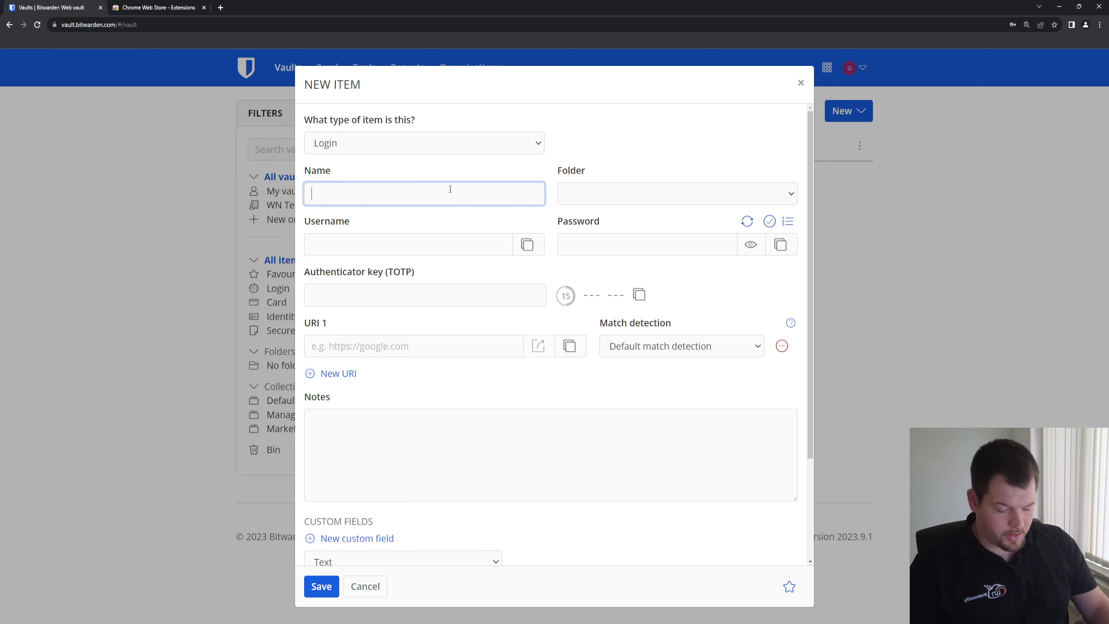
{"action": "type", "text": "Google"}
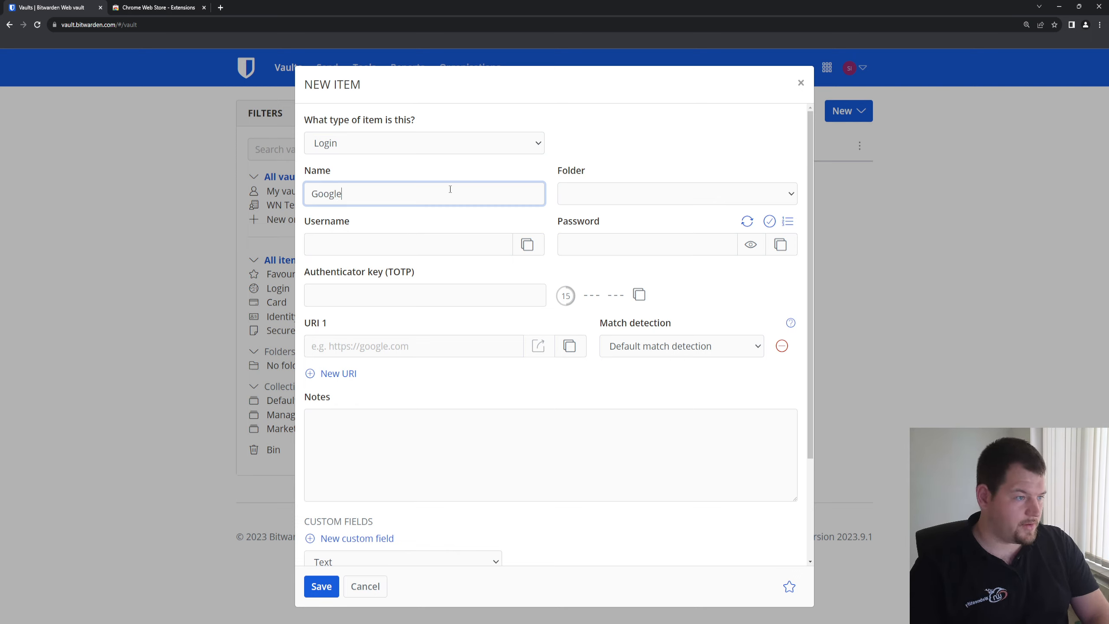
{"action": "key", "text": "Tab"}
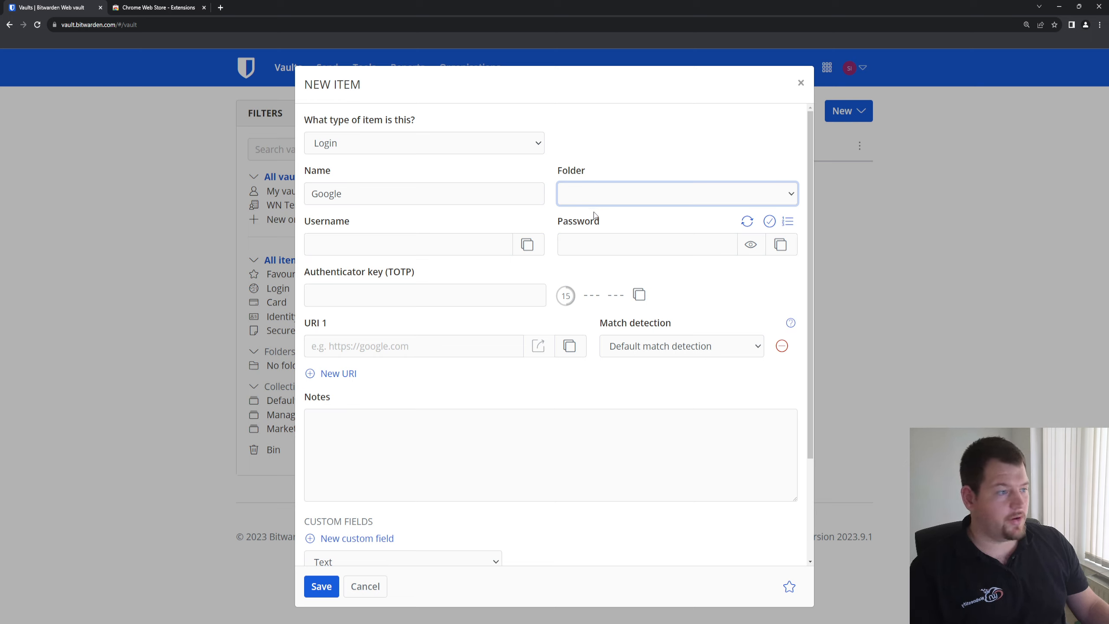
{"action": "left_click", "coordinate": [401, 253]}
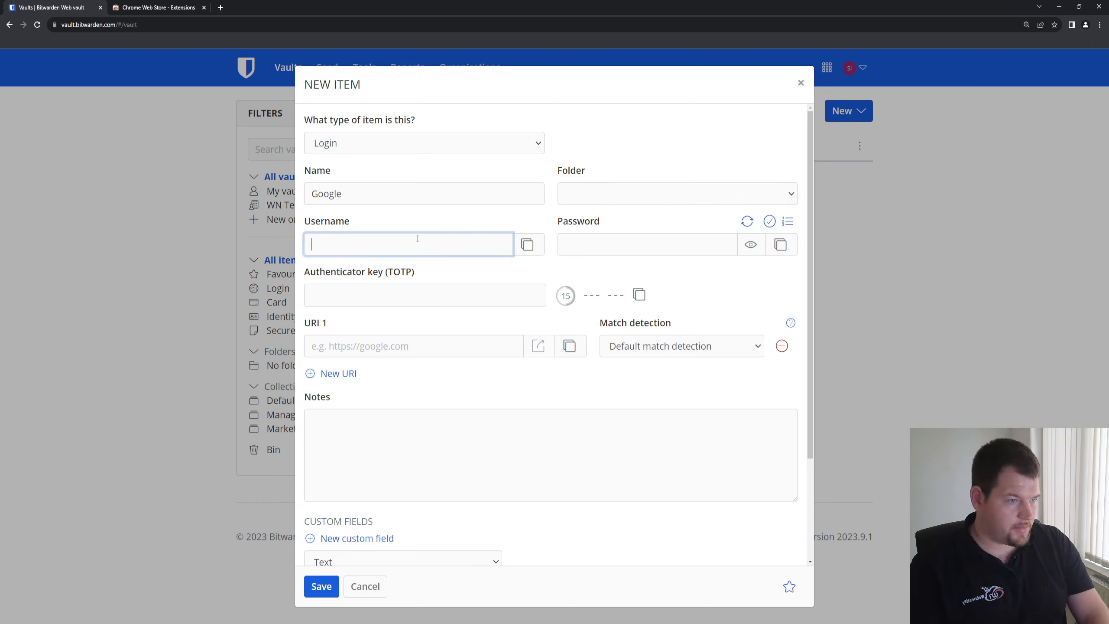
{"action": "type", "text": "admin"}
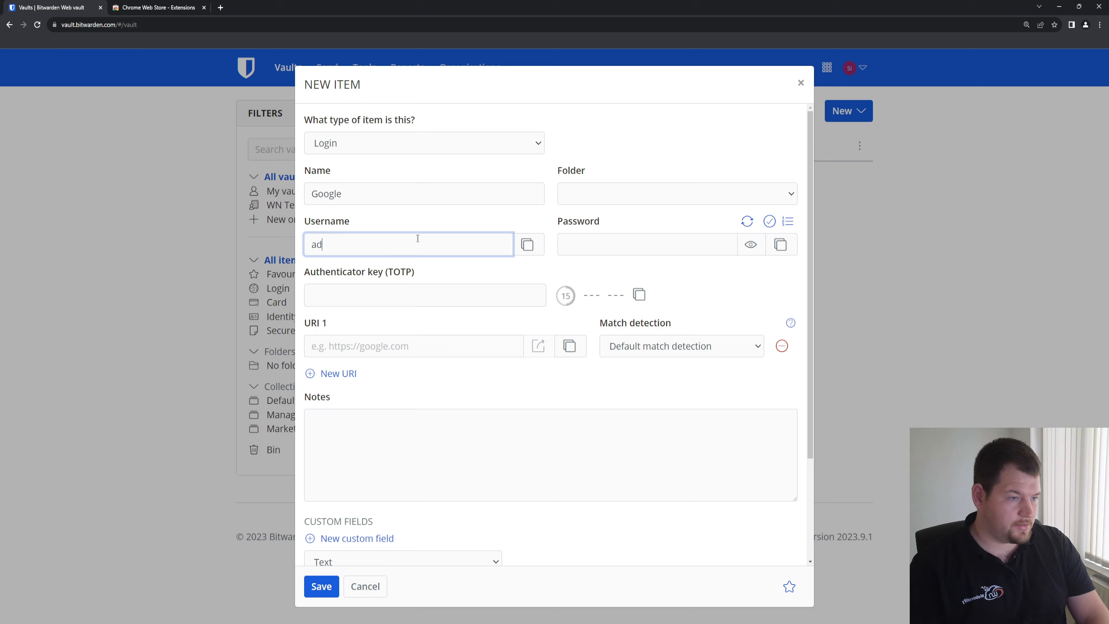
{"action": "key", "text": "Tab"}
{"action": "key", "text": "Tab"}
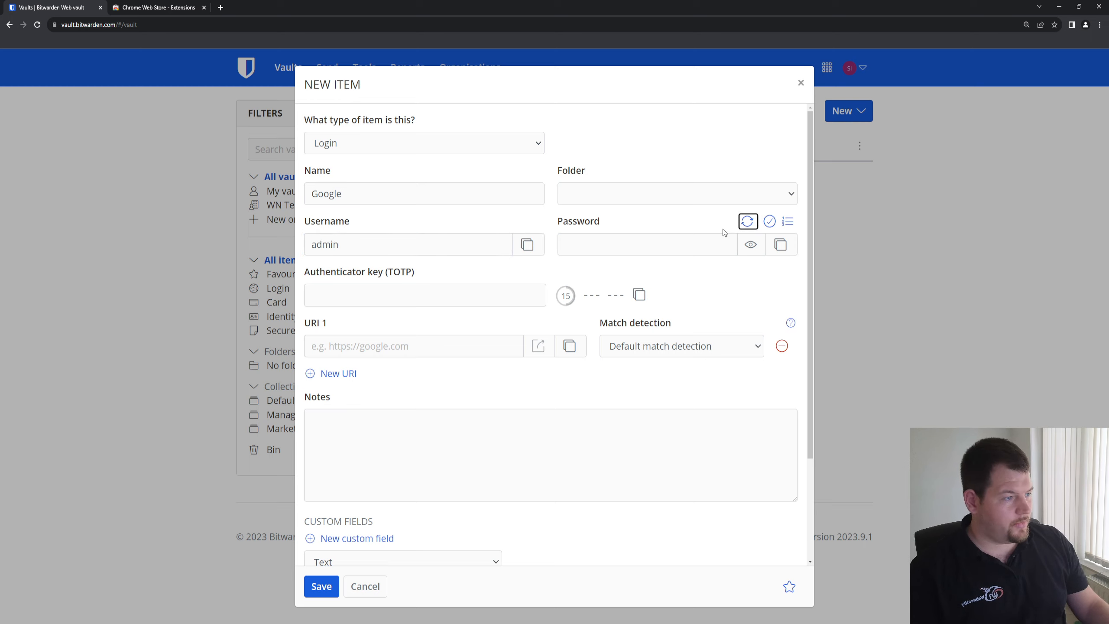
Generate a new 32-character password, show its character count, copy and reveal it.
{"action": "left_click", "coordinate": [790, 222]}
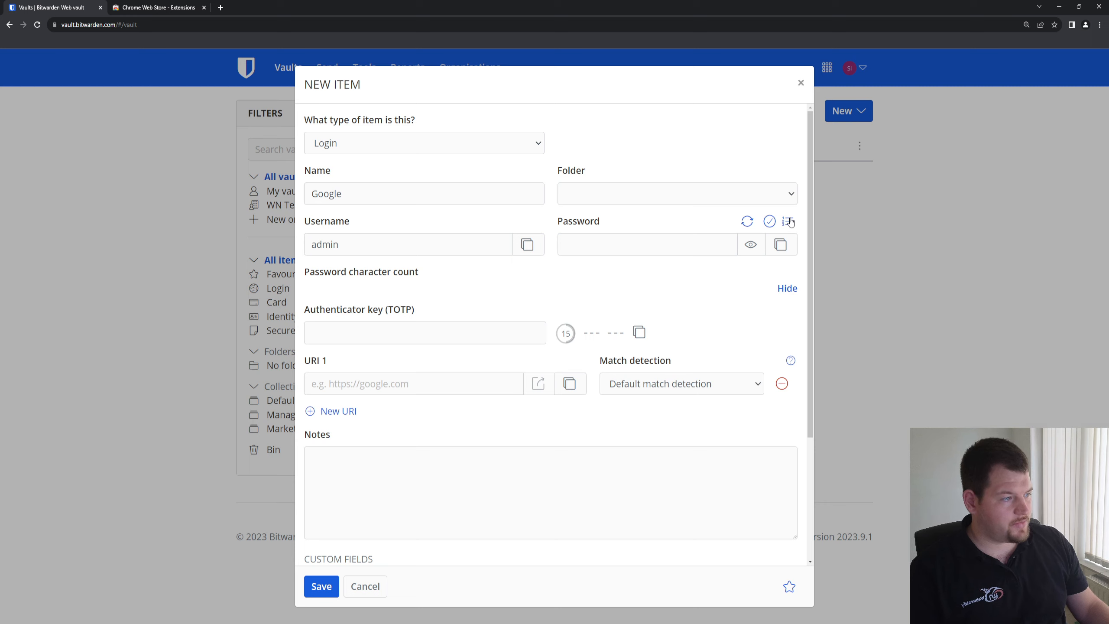
{"action": "left_click", "coordinate": [790, 221]}
{"action": "left_click", "coordinate": [790, 222]}
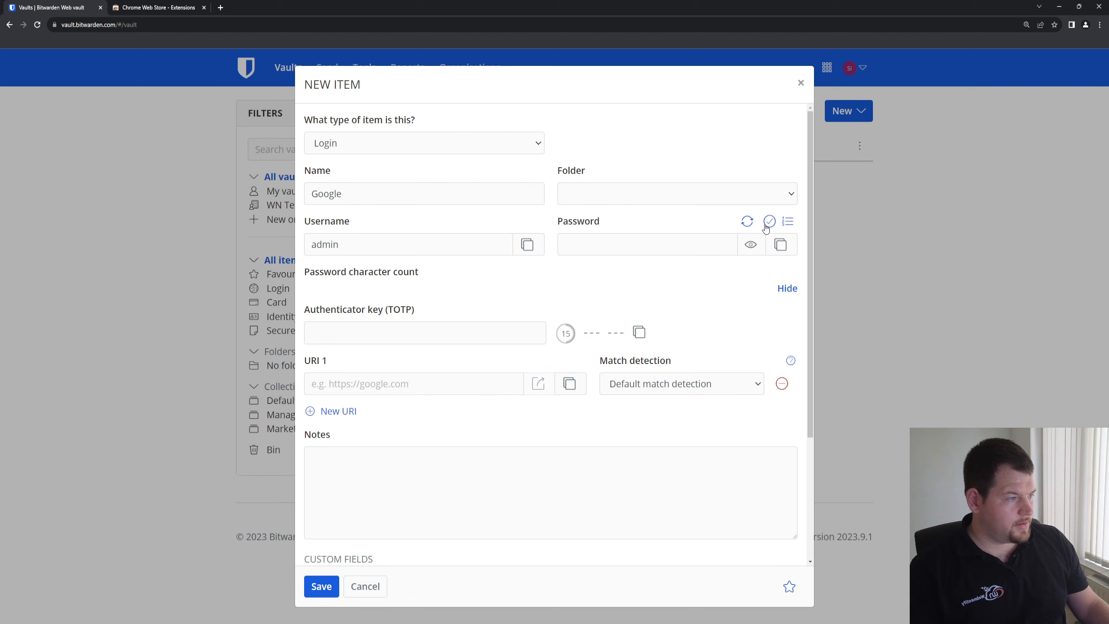
{"action": "left_click", "coordinate": [747, 221]}
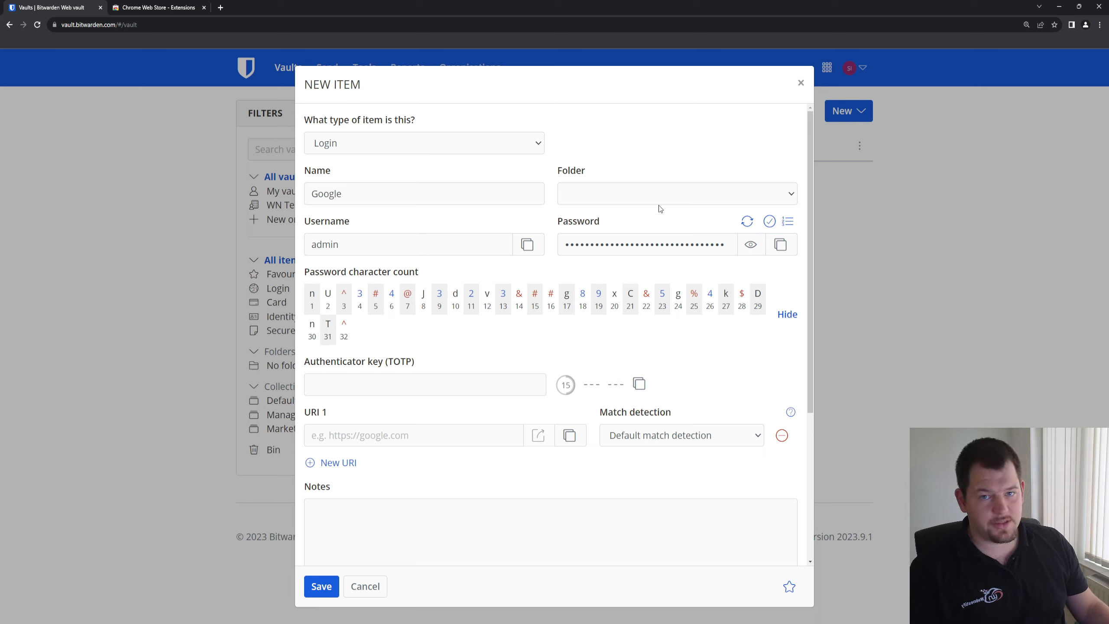
{"action": "left_click", "coordinate": [780, 248]}
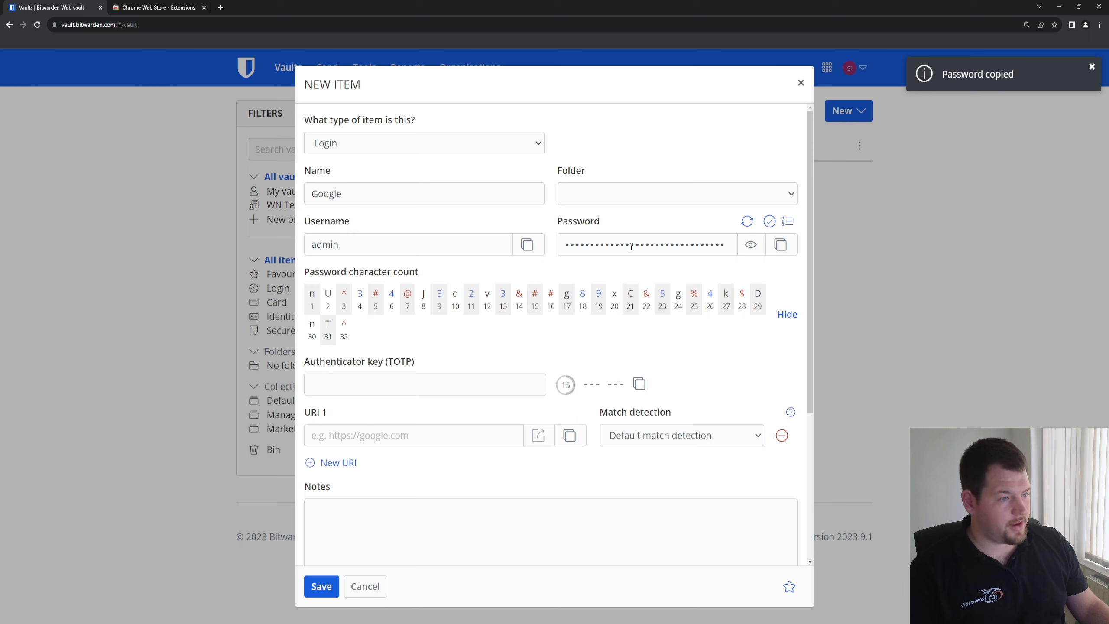
{"action": "left_click", "coordinate": [751, 245]}
{"action": "double_click", "coordinate": [712, 244]}
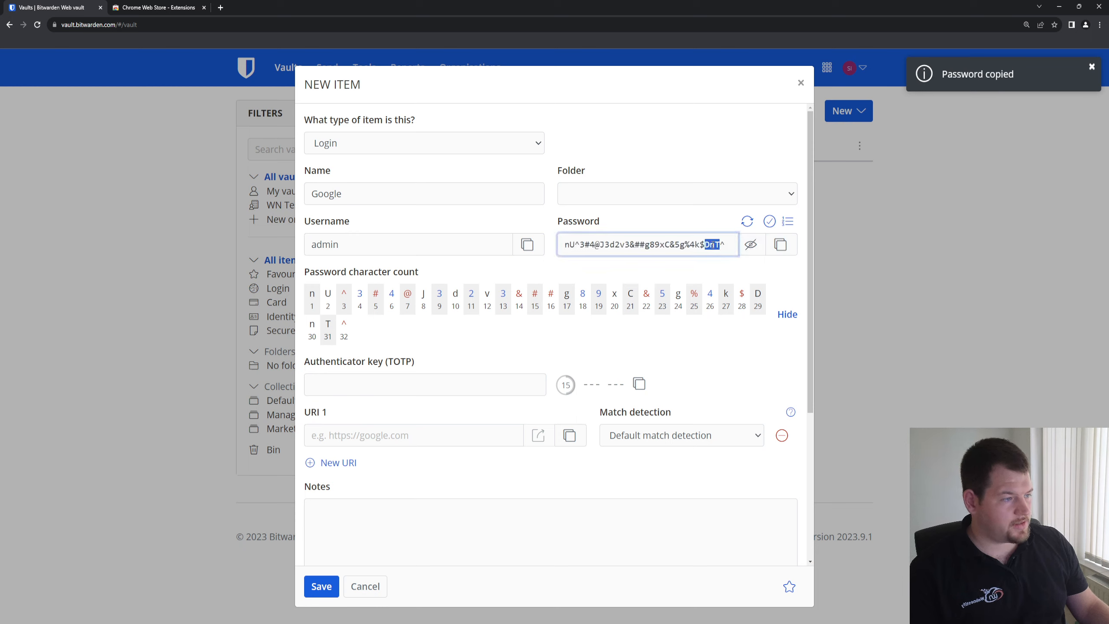
{"action": "triple_click", "coordinate": [712, 244]}
{"action": "left_click", "coordinate": [709, 244]}
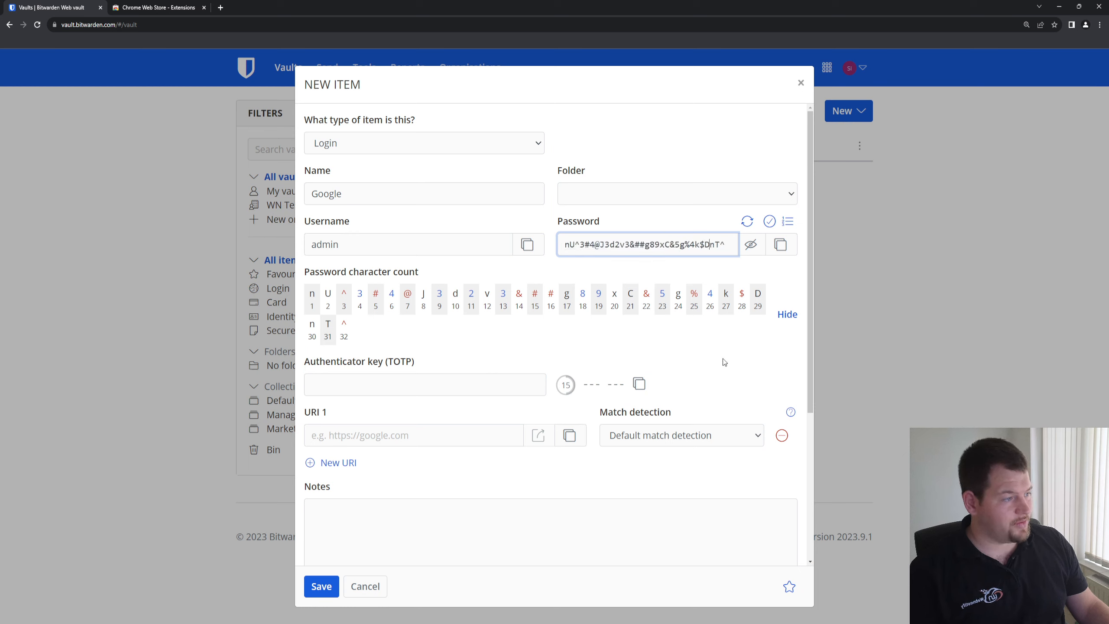
{"action": "left_click", "coordinate": [438, 395]}
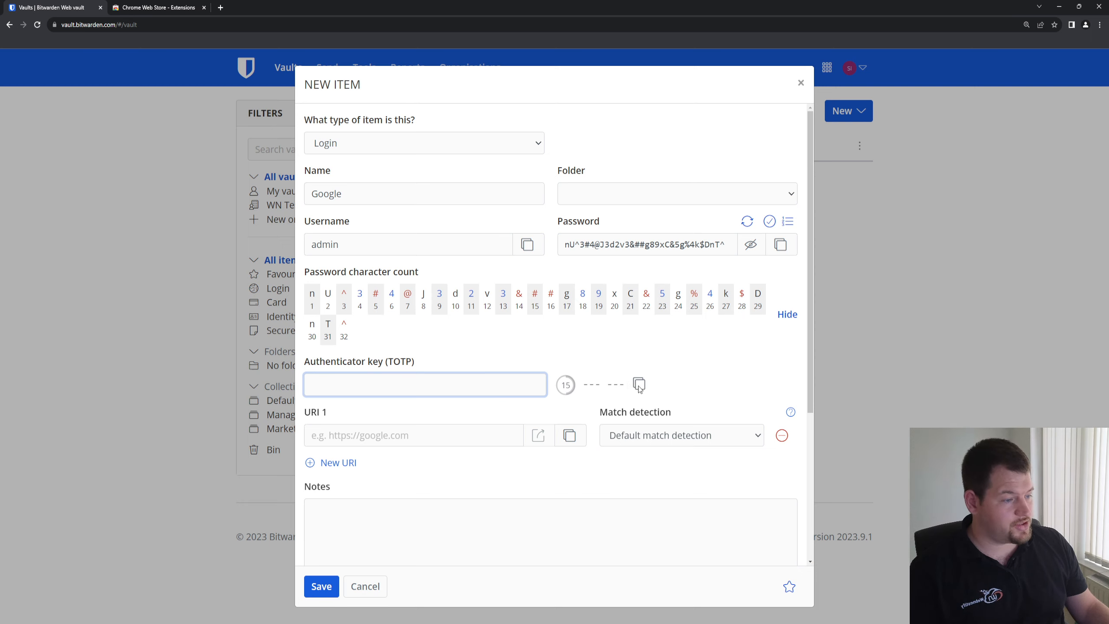
{"action": "left_click", "coordinate": [400, 455]}
{"action": "scroll", "coordinate": [405, 423], "scroll_direction": "down", "scroll_amount": 4}
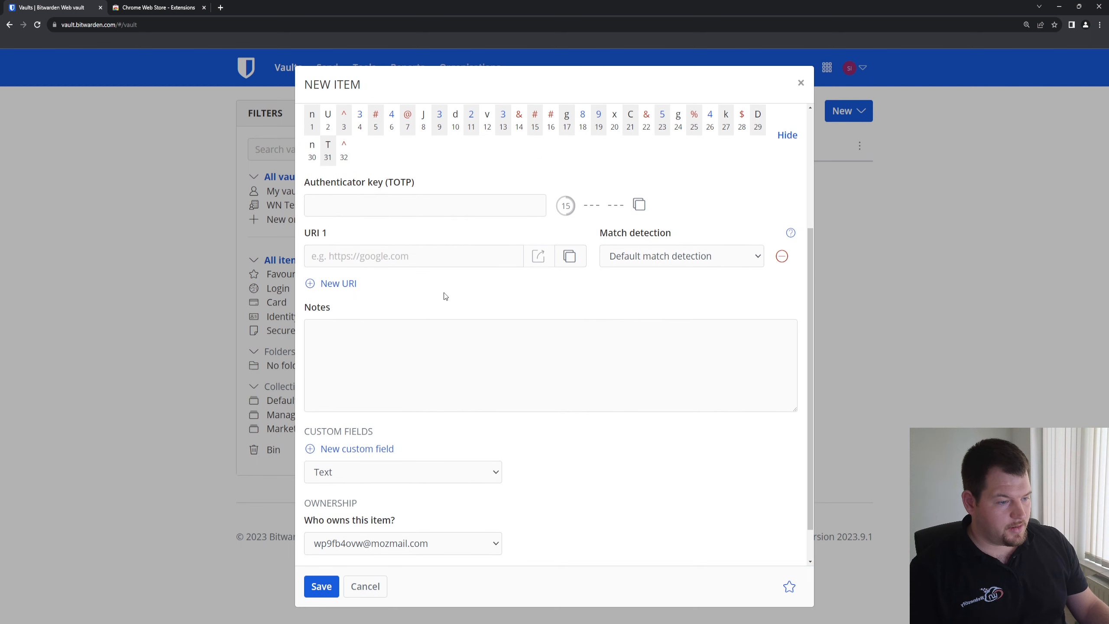
{"action": "left_click", "coordinate": [431, 251]}
{"action": "type", "text": "h"}
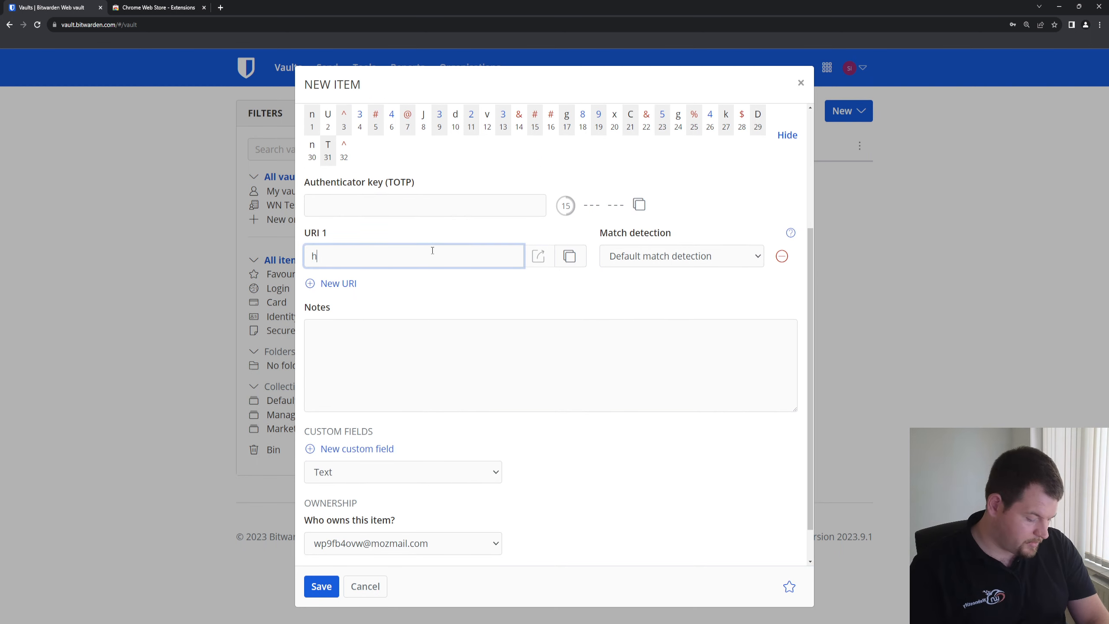
{"action": "type", "text": "ttps://g"}
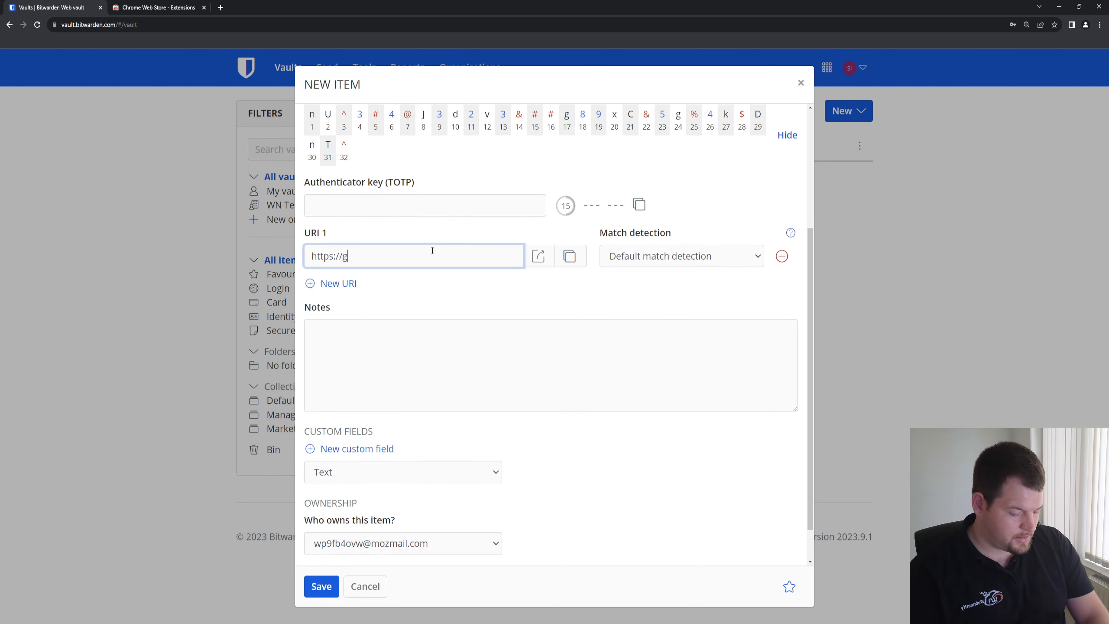
{"action": "type", "text": "oogle.com"}
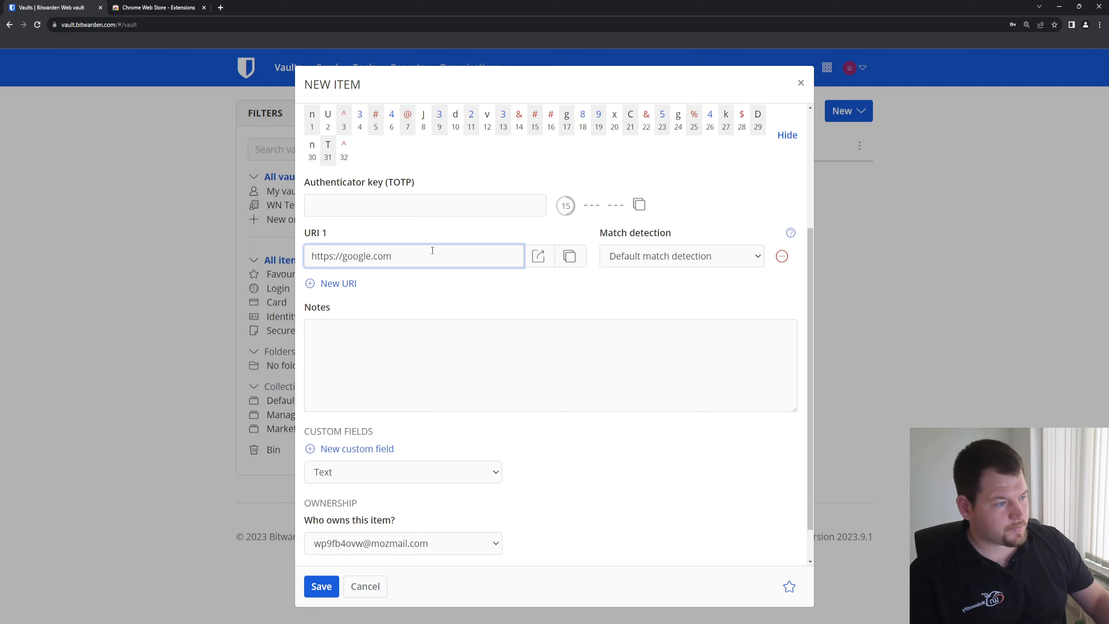
{"action": "left_click", "coordinate": [708, 255]}
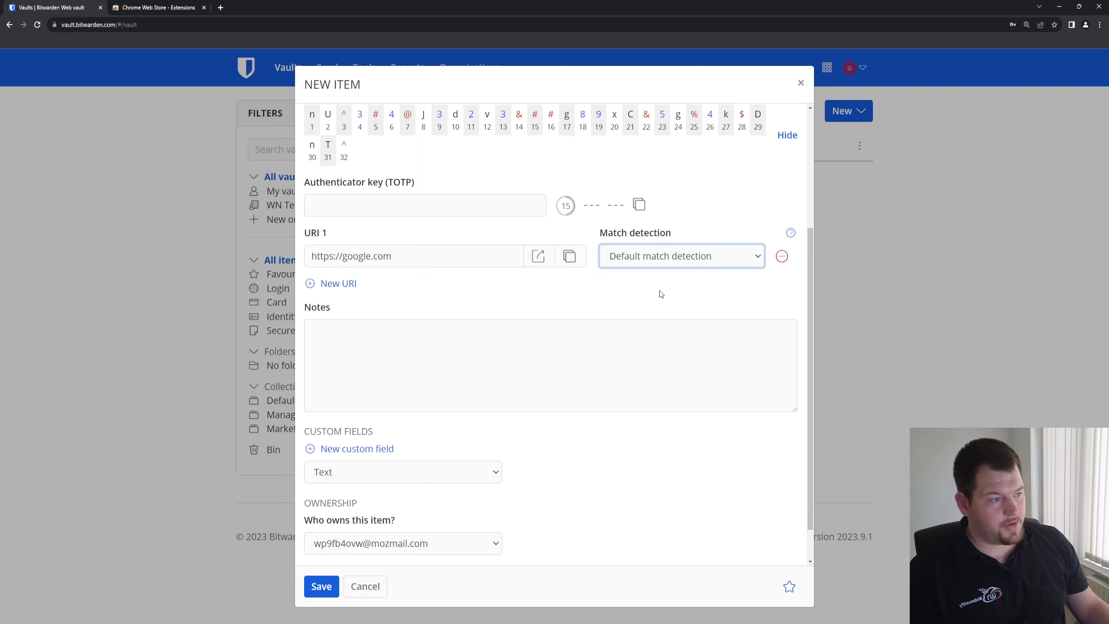
{"action": "key", "text": "h"}
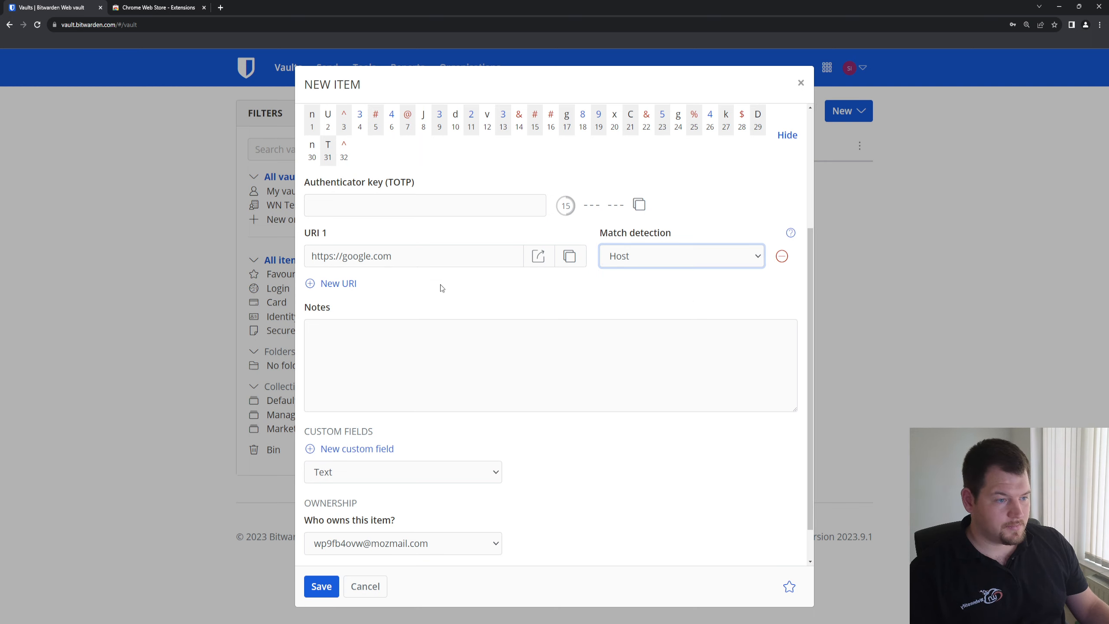
{"action": "left_click", "coordinate": [527, 291]}
{"action": "scroll", "coordinate": [483, 308], "scroll_direction": "down", "scroll_amount": 2}
{"action": "left_click", "coordinate": [492, 300]}
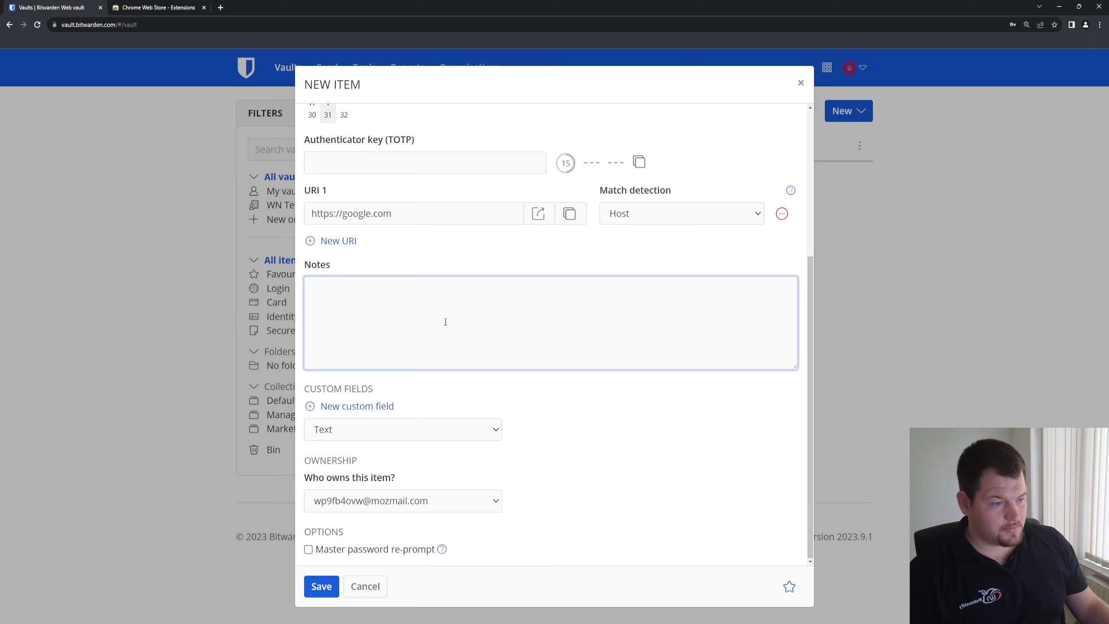
Add the note 'this is note' and try toggling the Default, Management and Marketing collections.
{"action": "type", "text": "this is note"}
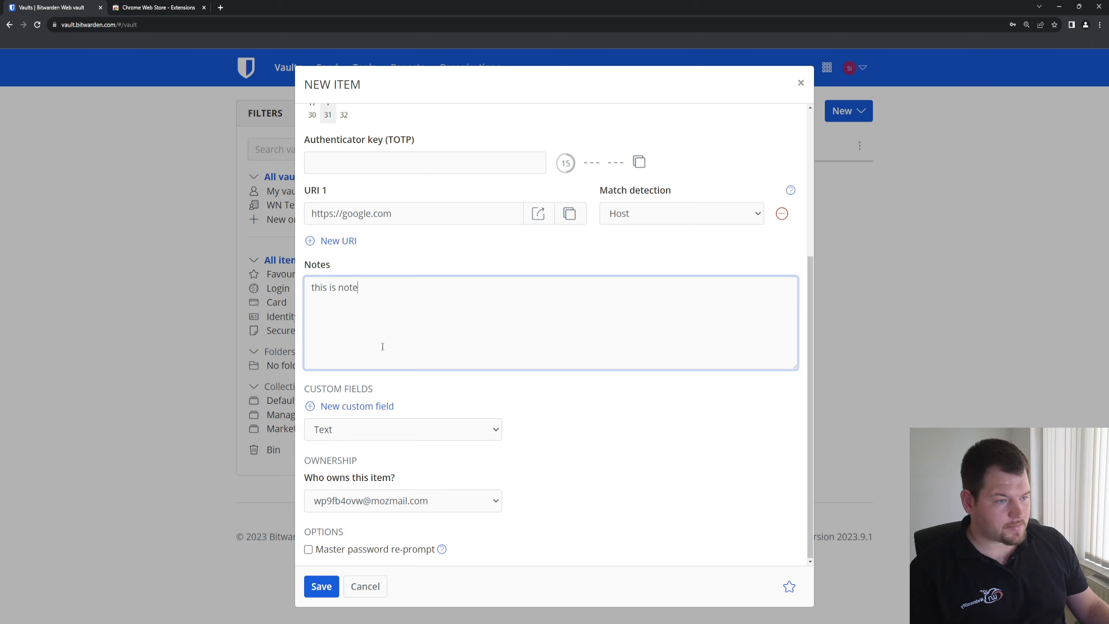
{"action": "left_click", "coordinate": [371, 499]}
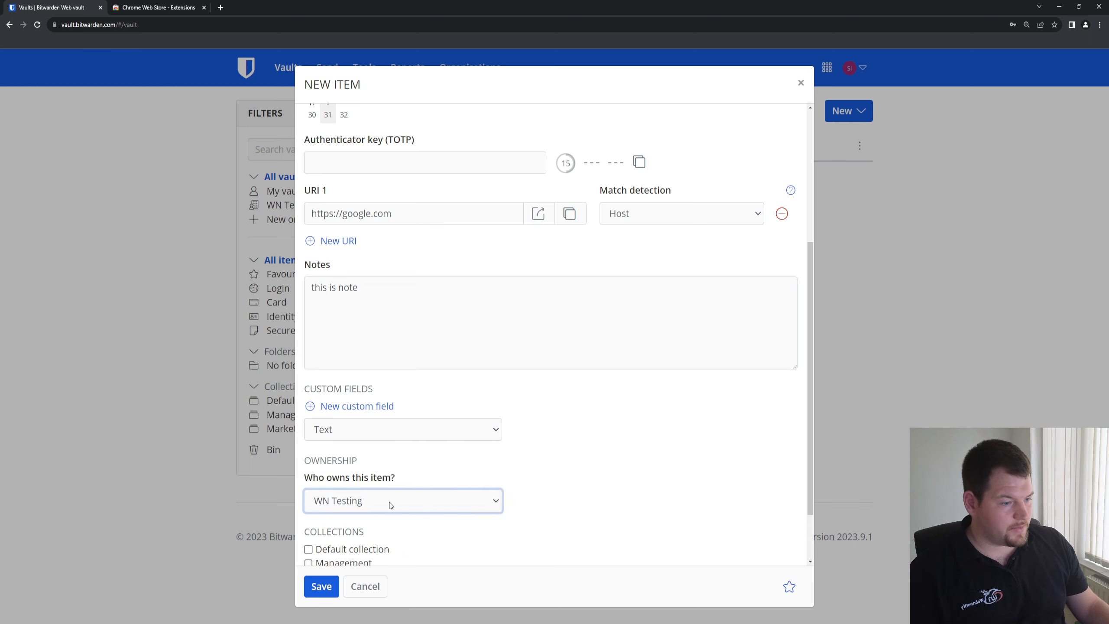
{"action": "scroll", "coordinate": [714, 528], "scroll_direction": "down", "scroll_amount": 2}
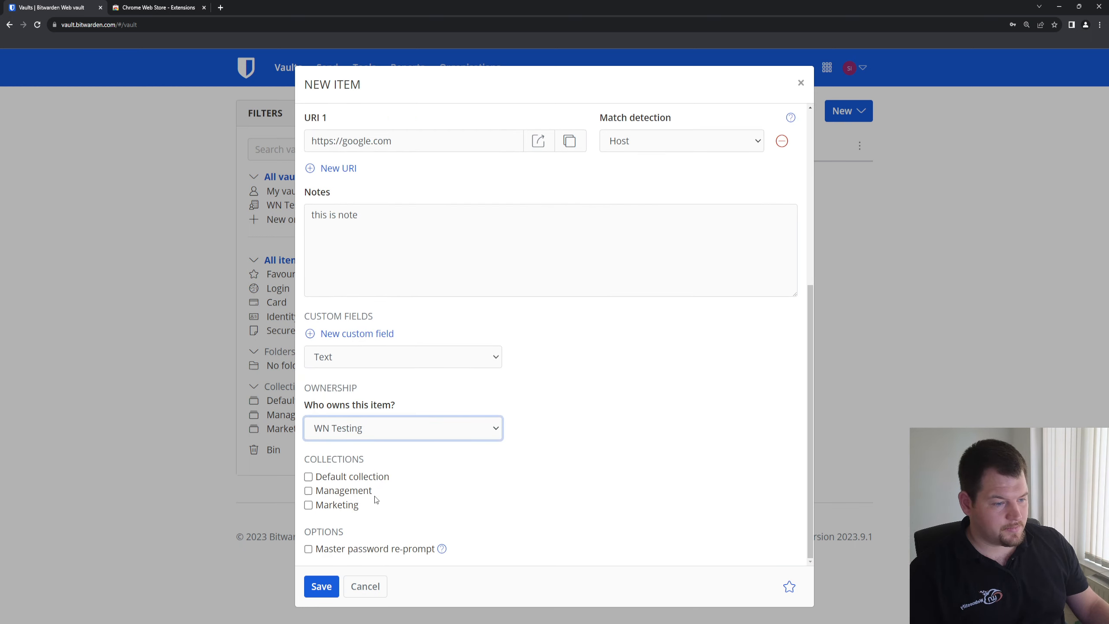
{"action": "left_click", "coordinate": [345, 476]}
{"action": "left_click", "coordinate": [345, 490]}
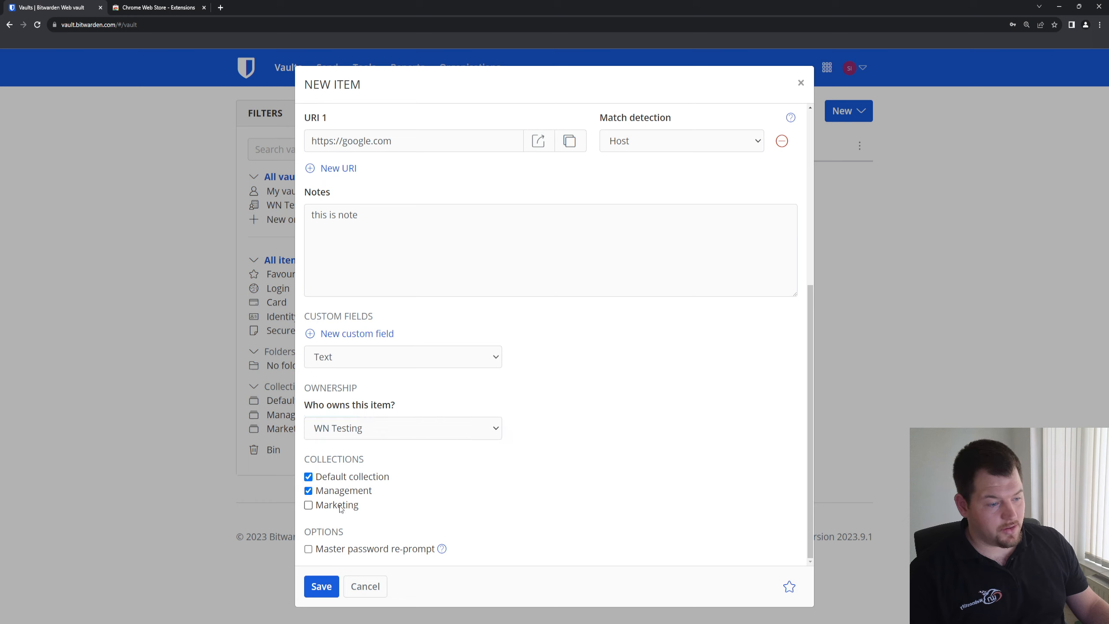
{"action": "left_click", "coordinate": [341, 506]}
{"action": "left_click", "coordinate": [362, 477]}
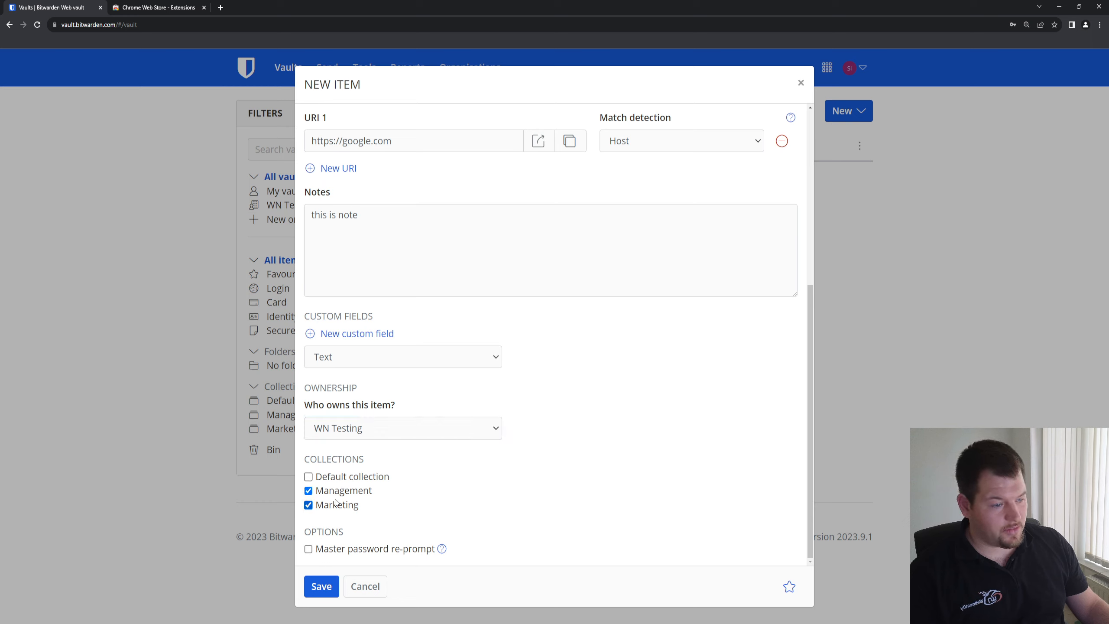
{"action": "left_click", "coordinate": [337, 504]}
{"action": "left_click", "coordinate": [343, 492]}
{"action": "double_click", "coordinate": [360, 479]}
{"action": "left_click", "coordinate": [369, 492]}
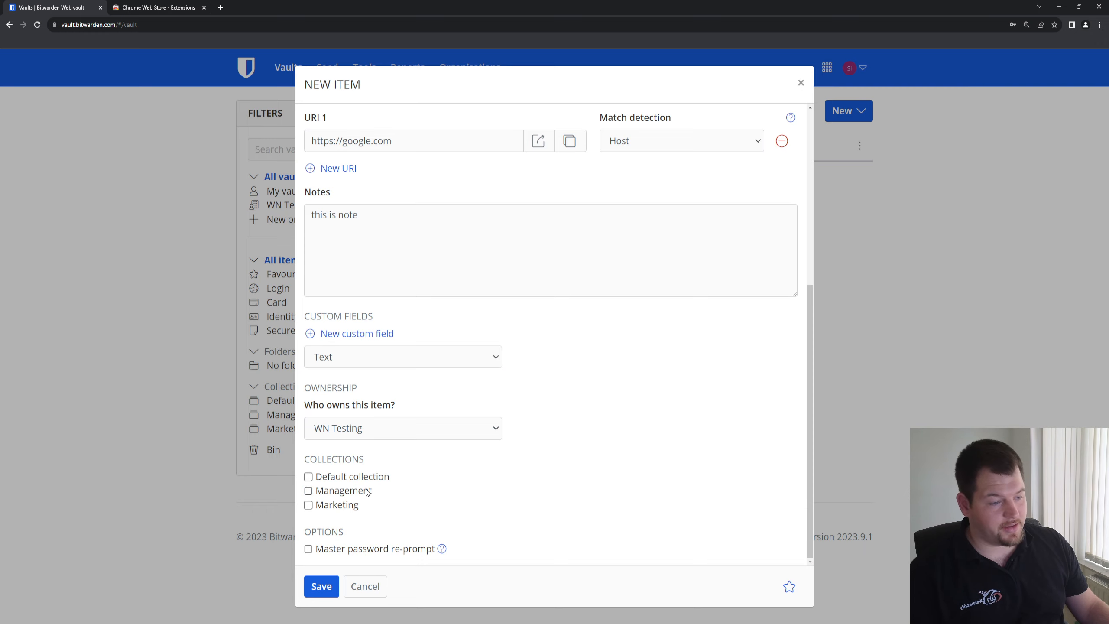
{"action": "scroll", "coordinate": [513, 481], "scroll_direction": "up", "scroll_amount": 5}
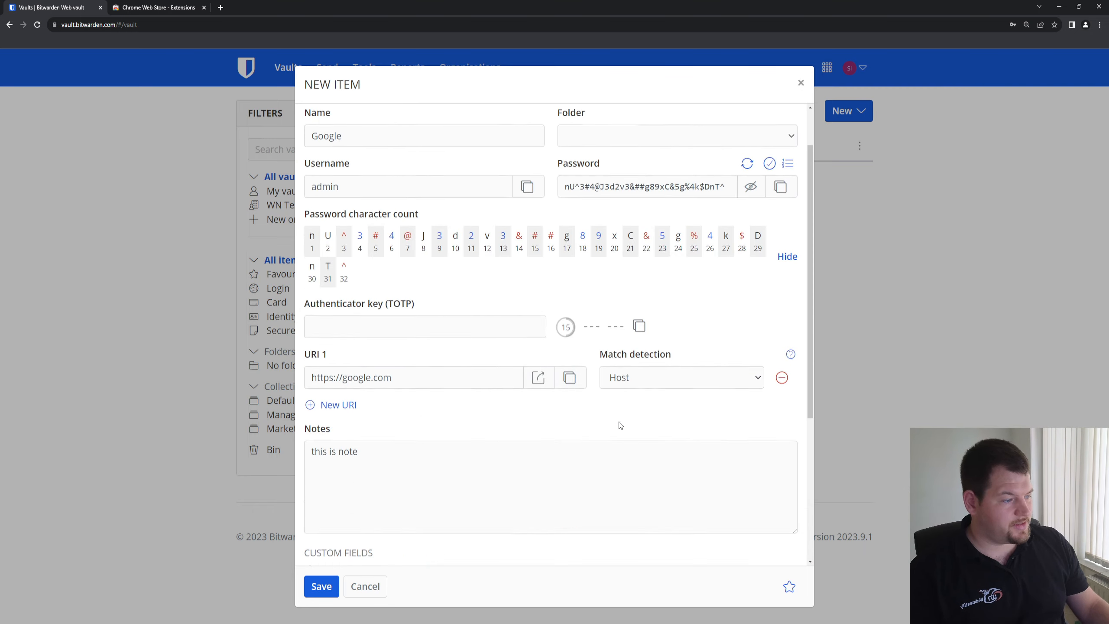
{"action": "scroll", "coordinate": [620, 425], "scroll_direction": "down", "scroll_amount": 5}
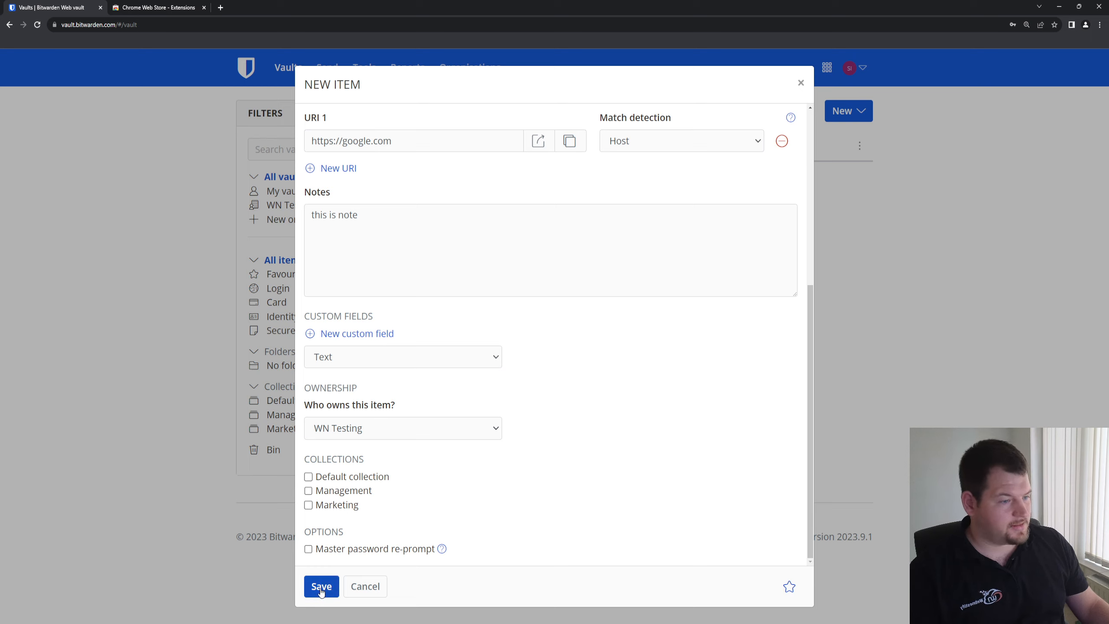
Make your personal account the owner and save the Google login.
{"action": "left_click", "coordinate": [393, 430]}
{"action": "left_click", "coordinate": [371, 452]}
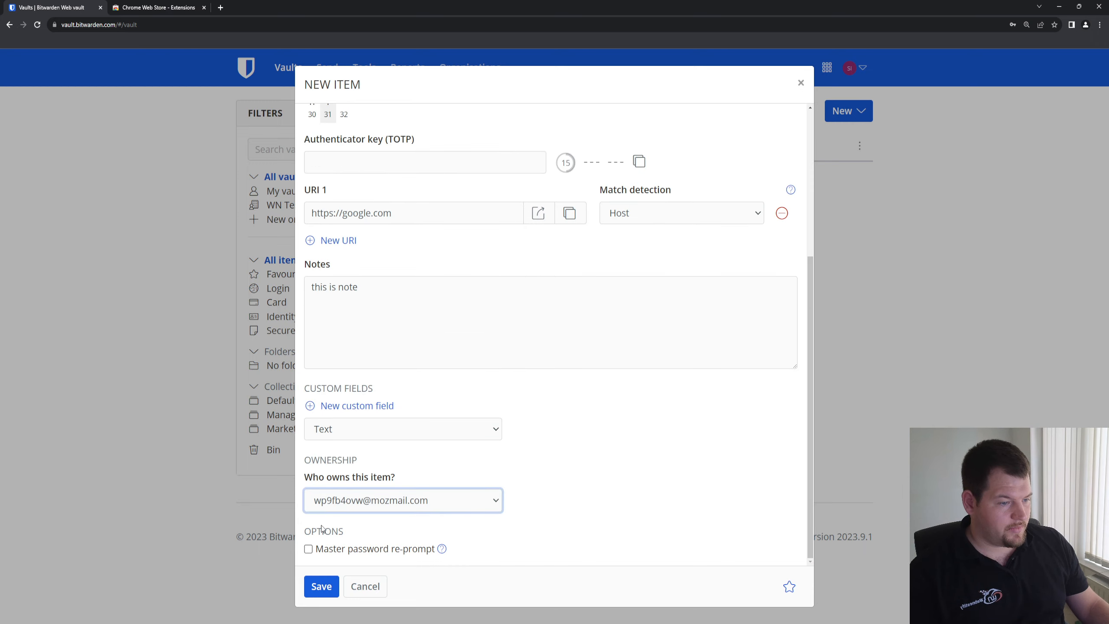
{"action": "left_click", "coordinate": [321, 587]}
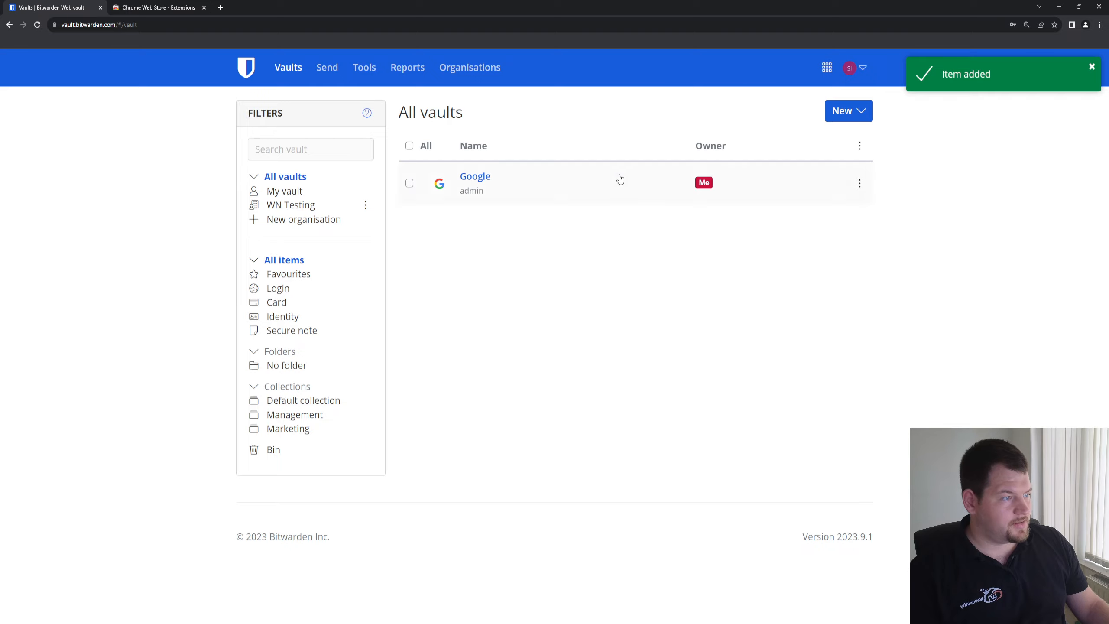
{"action": "left_click", "coordinate": [874, 117]}
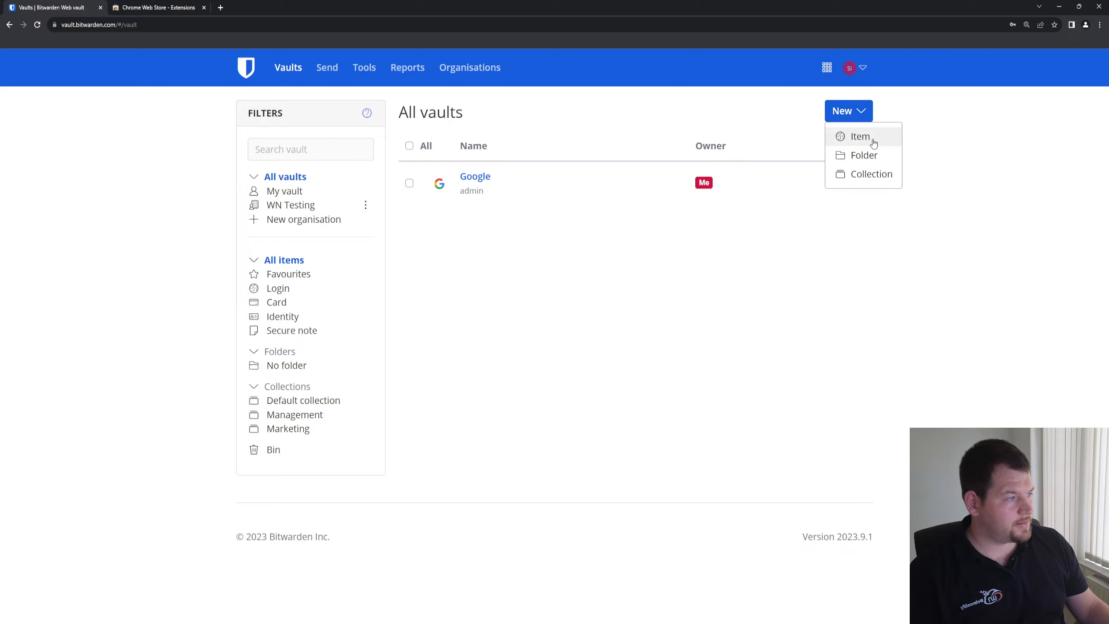
{"action": "left_click", "coordinate": [873, 138]}
{"action": "left_click", "coordinate": [376, 183]}
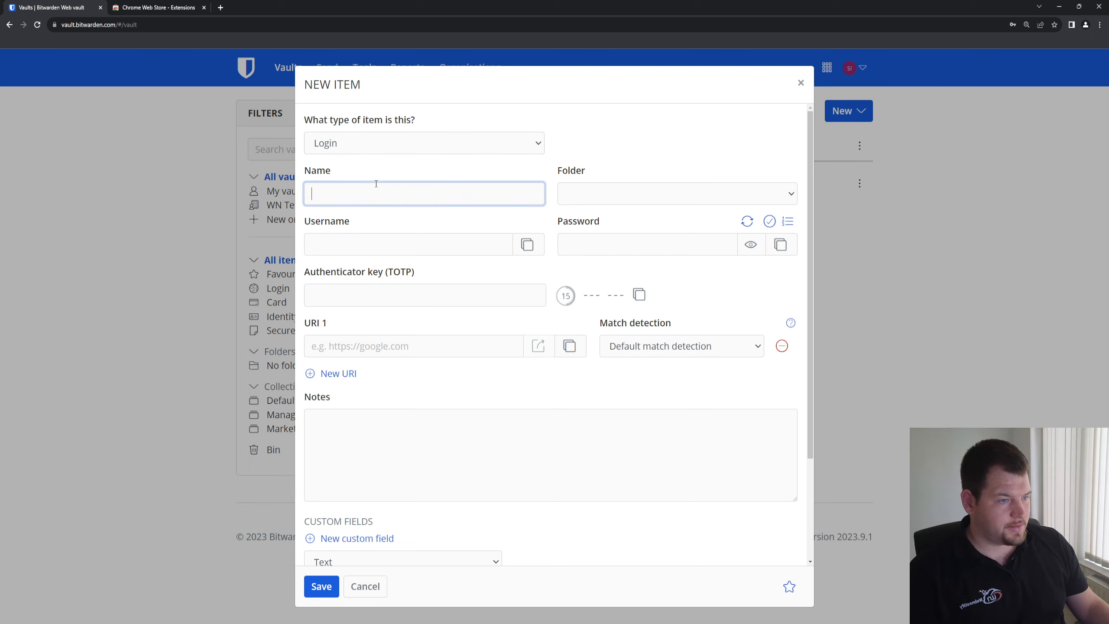
{"action": "type", "text": "Google "}
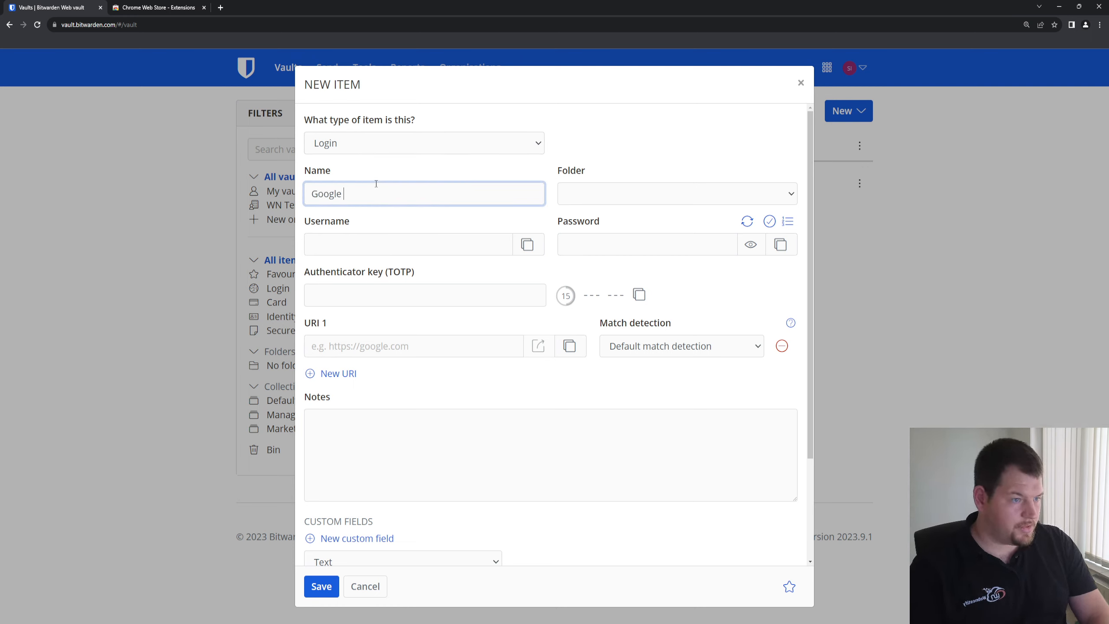
{"action": "type", "text": "Business"}
{"action": "key", "text": "Tab"}
{"action": "key", "text": "Tab"}
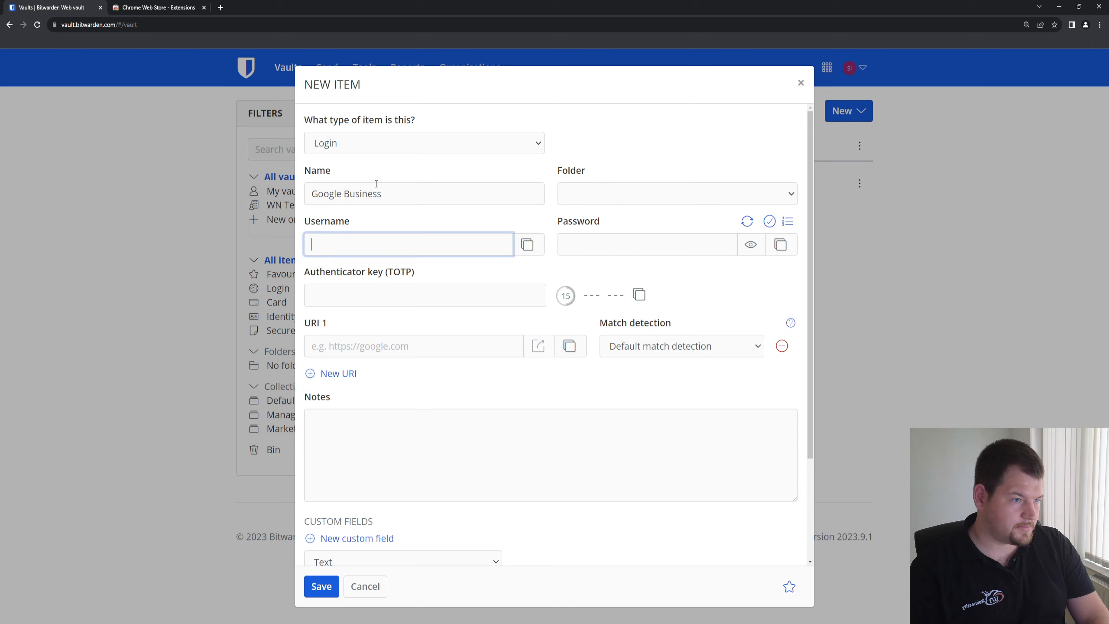
{"action": "type", "text": "admin"}
{"action": "key", "text": "Tab"}
{"action": "key", "text": "Tab"}
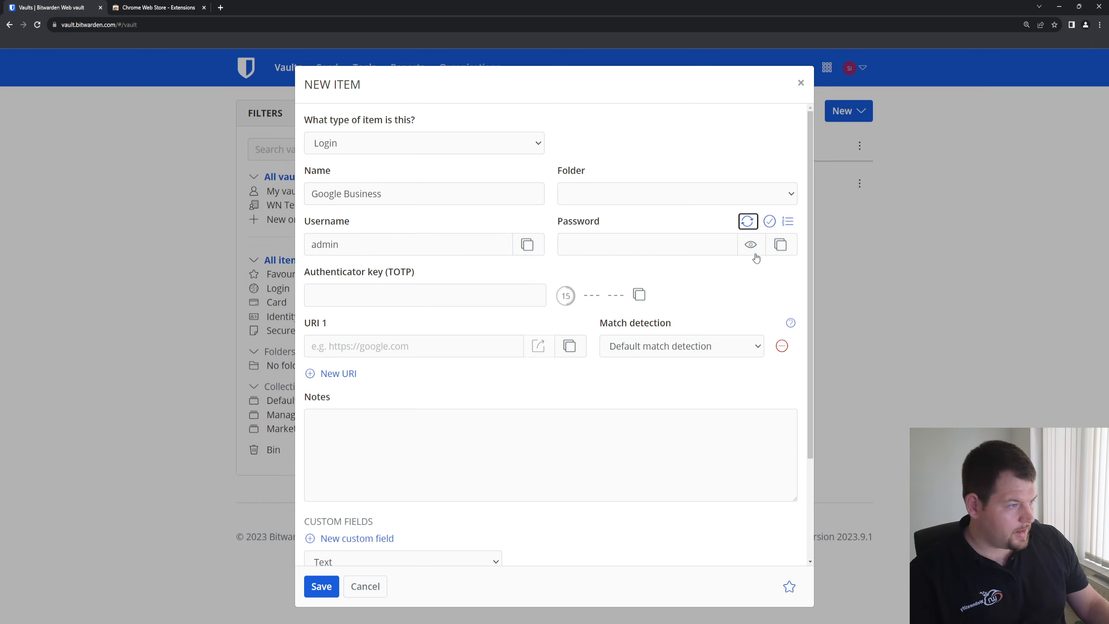
{"action": "key", "text": "Return"}
{"action": "left_click", "coordinate": [436, 304]}
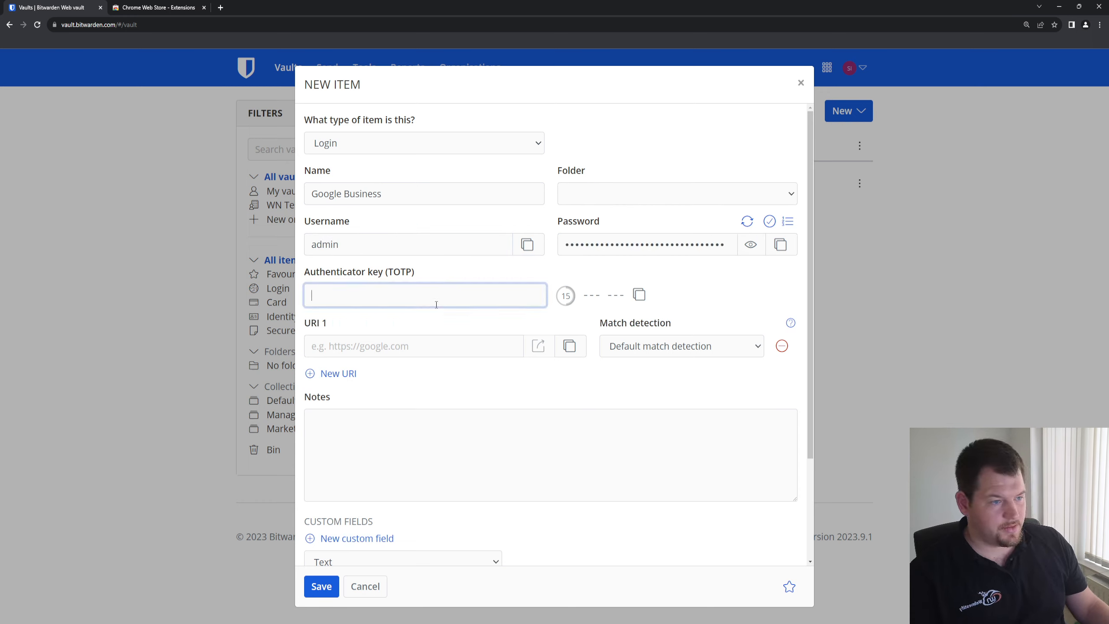
{"action": "left_click", "coordinate": [373, 346]}
{"action": "type", "text": "h"}
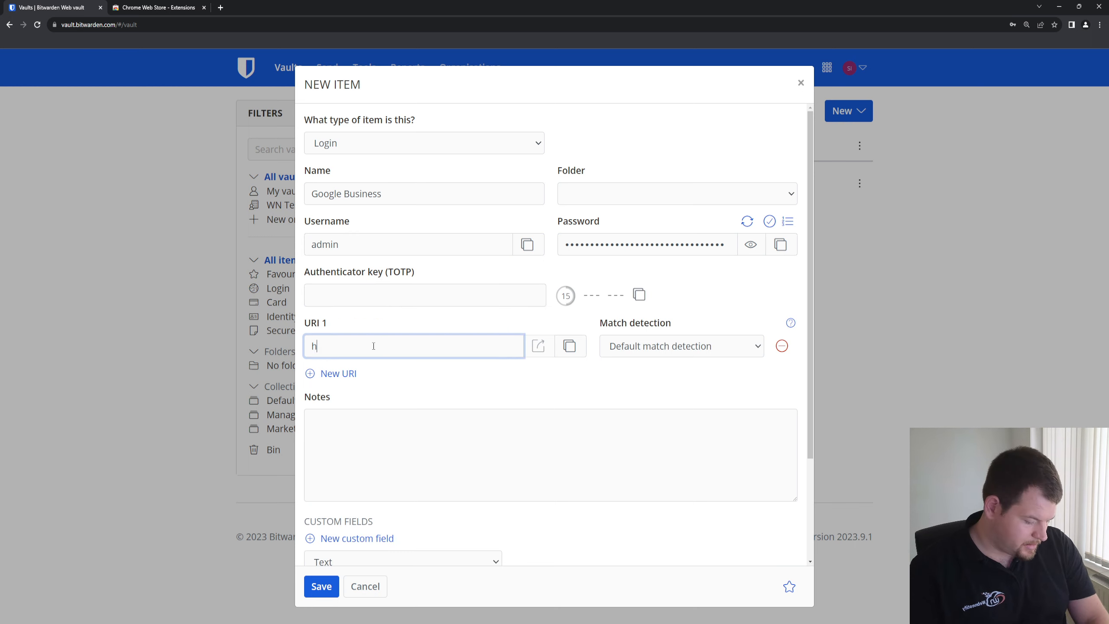
{"action": "type", "text": "ttps://goog"}
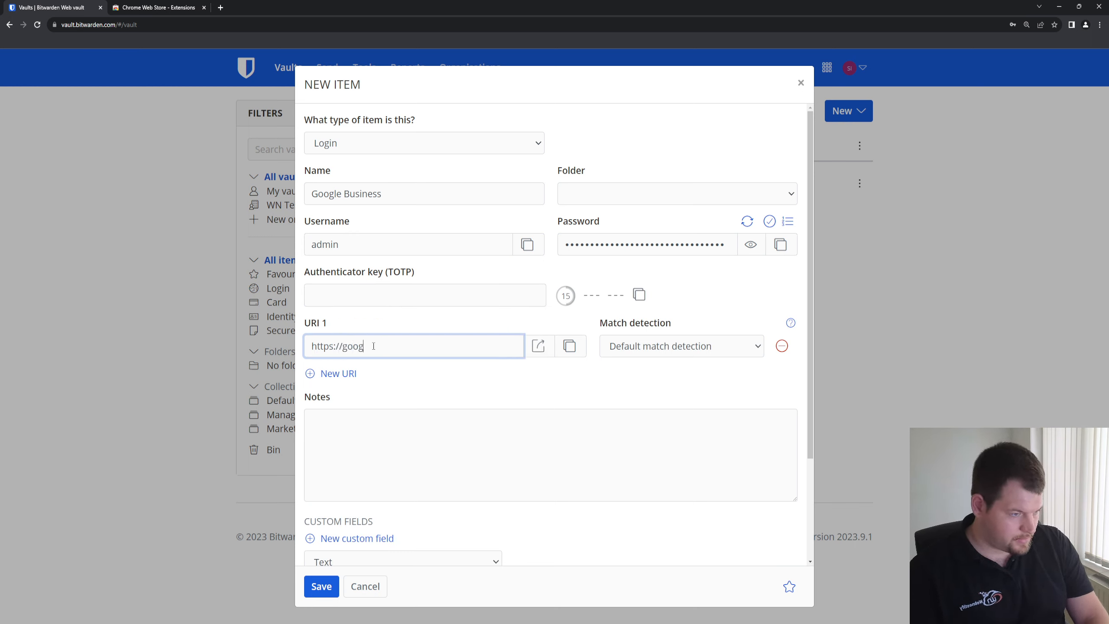
{"action": "type", "text": "le.com"}
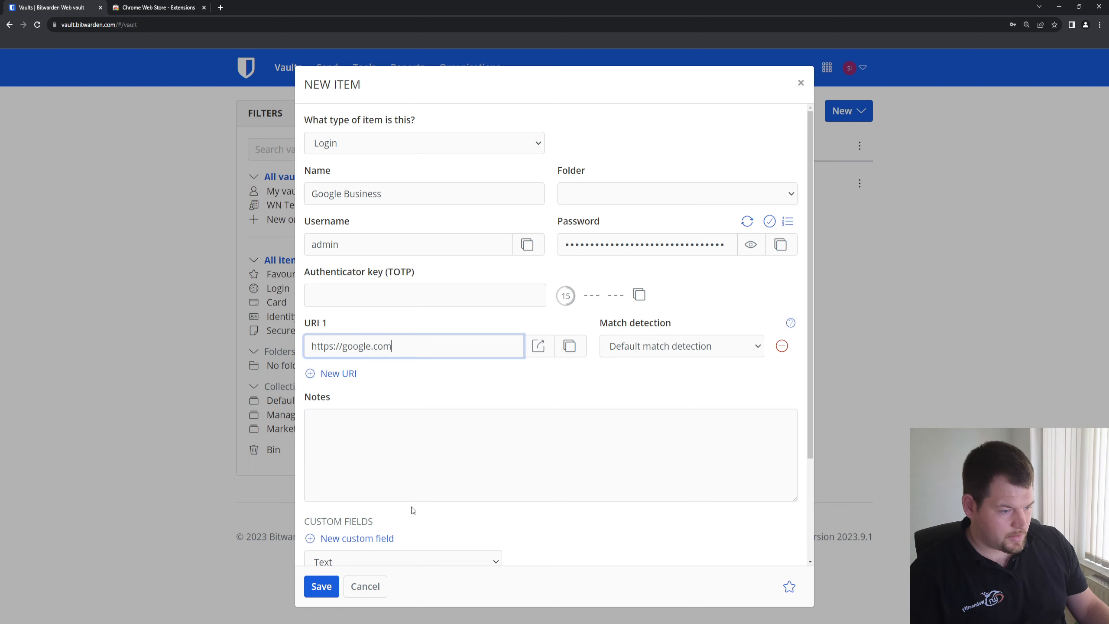
Assign it to WN Testing in the Management and Marketing collections and save.
{"action": "scroll", "coordinate": [412, 510], "scroll_direction": "down", "scroll_amount": 3}
{"action": "left_click", "coordinate": [390, 505]}
{"action": "left_click", "coordinate": [370, 535]}
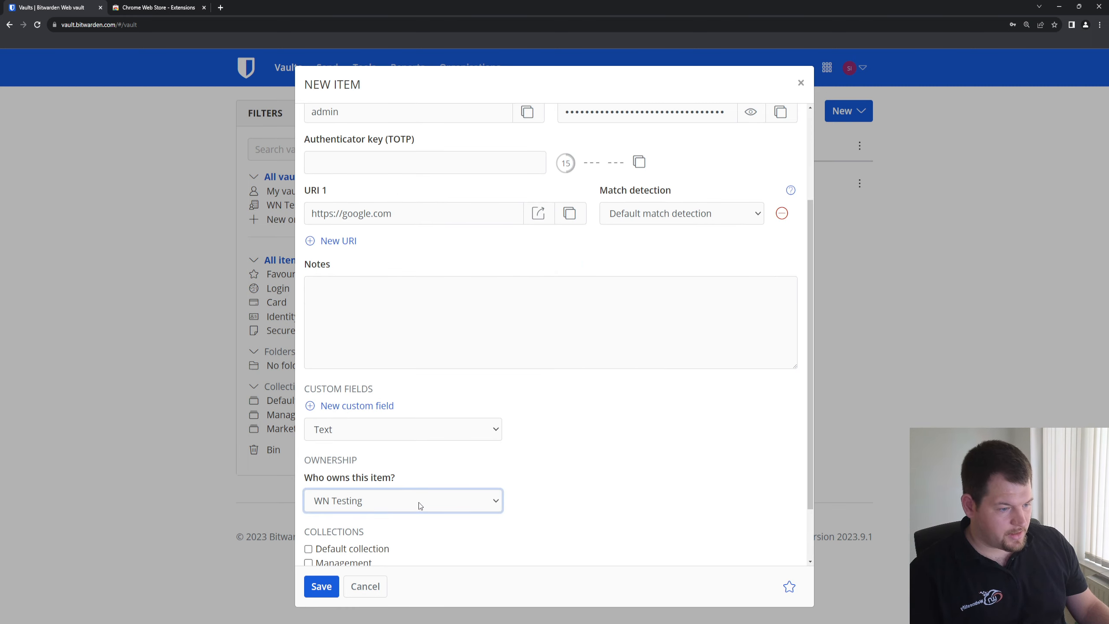
{"action": "scroll", "coordinate": [419, 503], "scroll_direction": "down", "scroll_amount": 2}
{"action": "left_click", "coordinate": [342, 491]}
{"action": "left_click", "coordinate": [335, 505]}
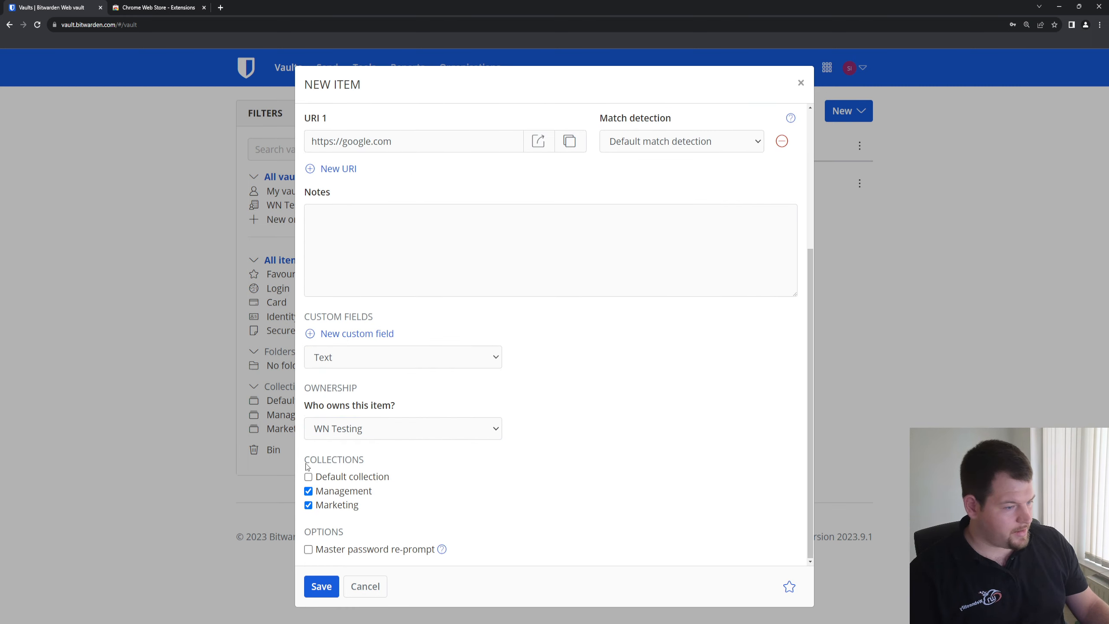
{"action": "left_click", "coordinate": [318, 588]}
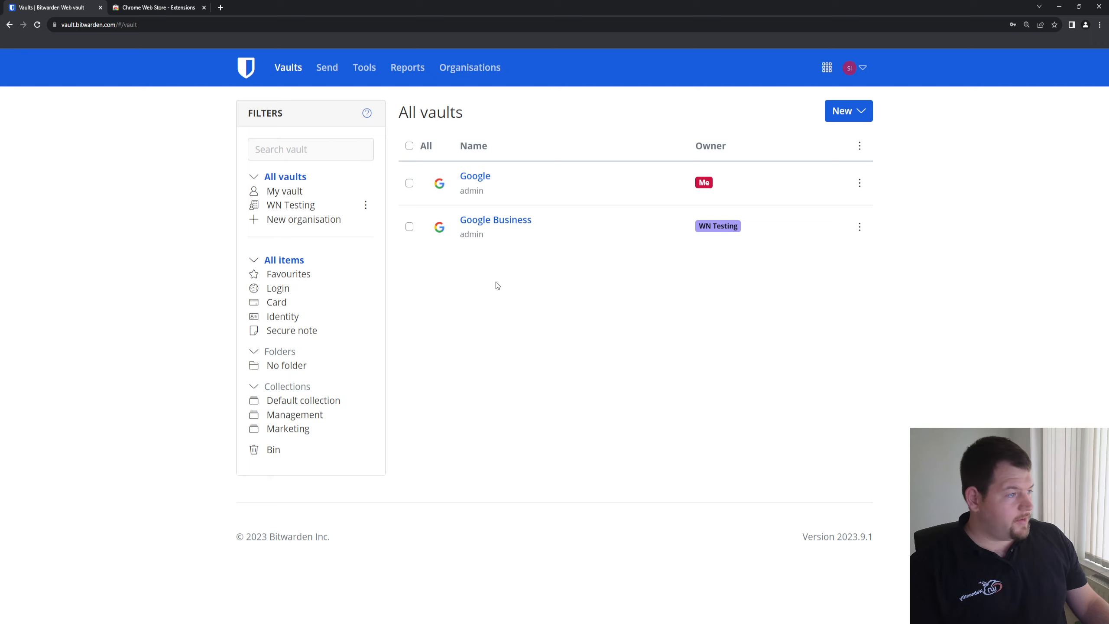
Leave the vault and switch to the Chrome Web Store tab.
{"action": "left_click", "coordinate": [855, 111]}
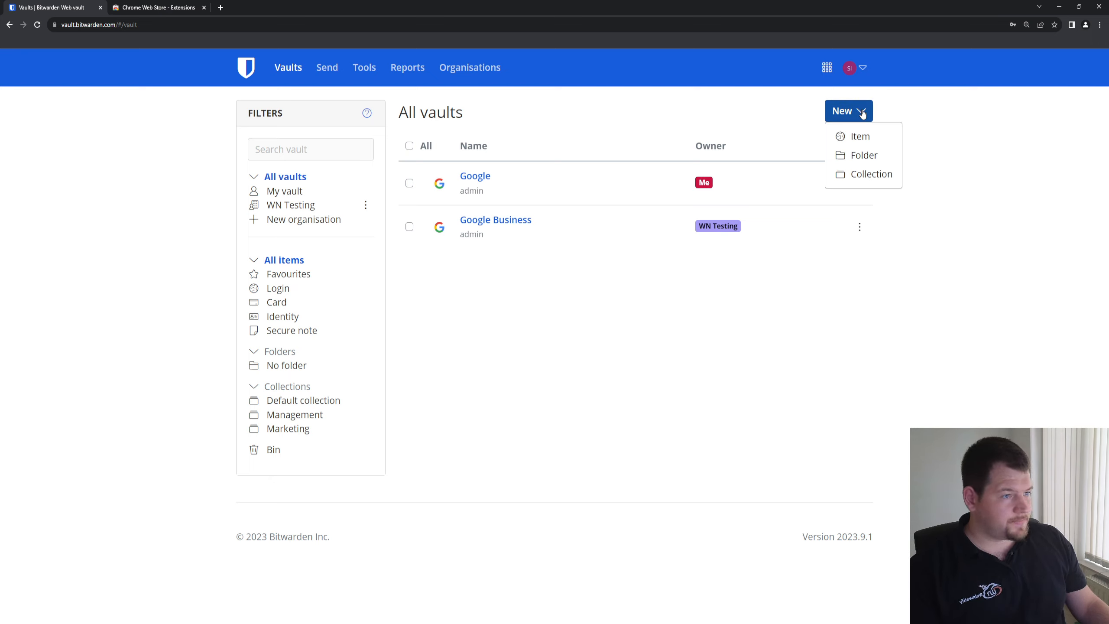
{"action": "left_click", "coordinate": [773, 100]}
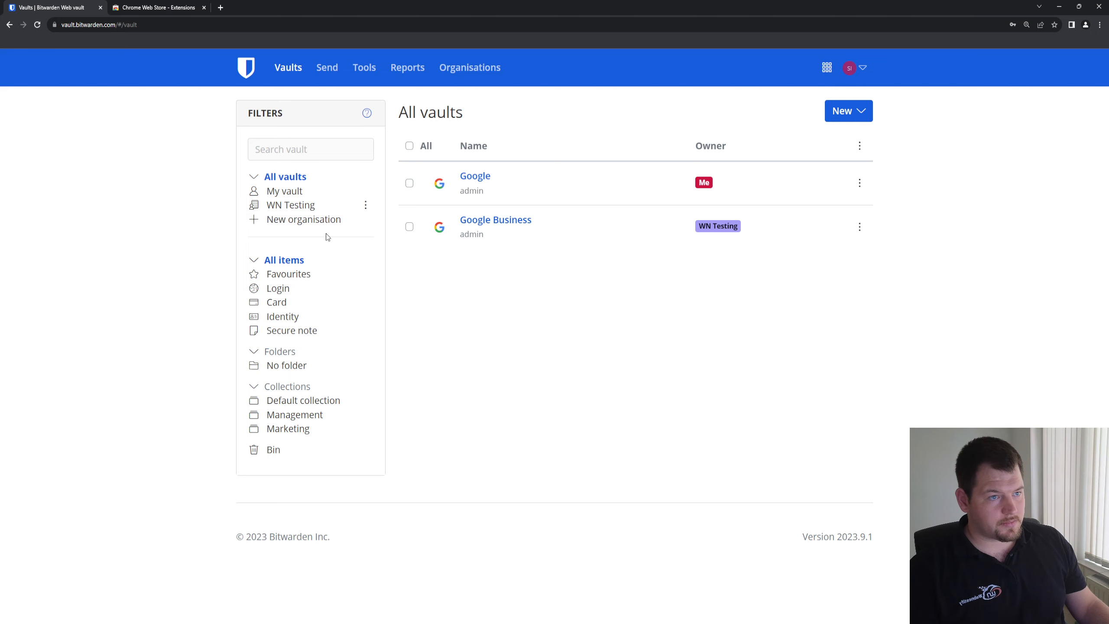
{"action": "left_click", "coordinate": [177, 7]}
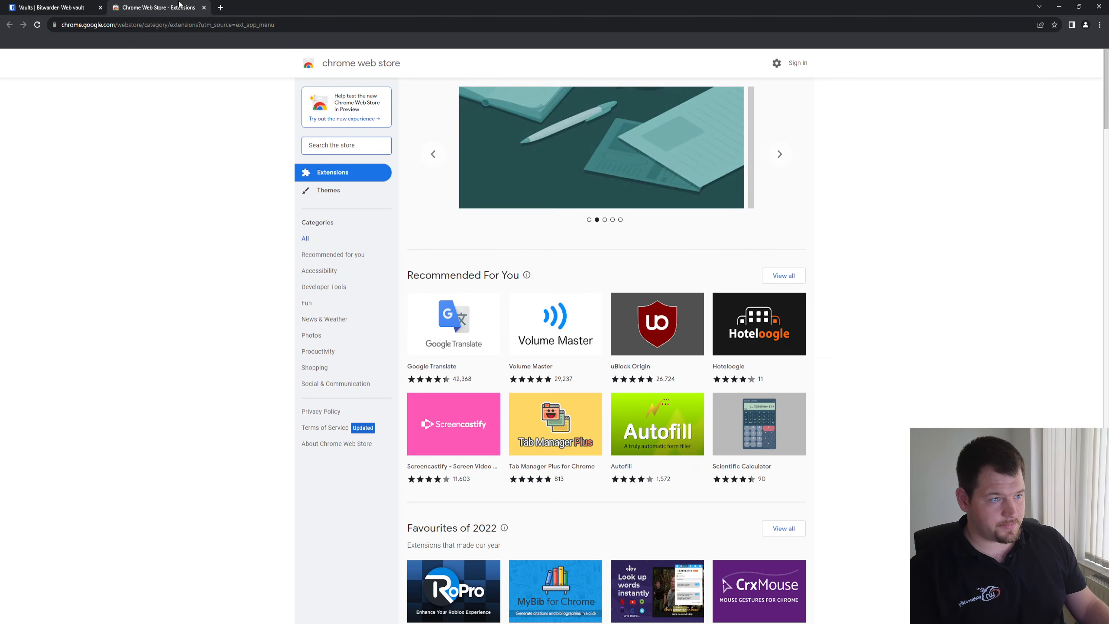
Search the store for 'bitwarden' and add the Bitwarden - Free Password Manager extension to Chrome.
{"action": "left_click", "coordinate": [316, 146]}
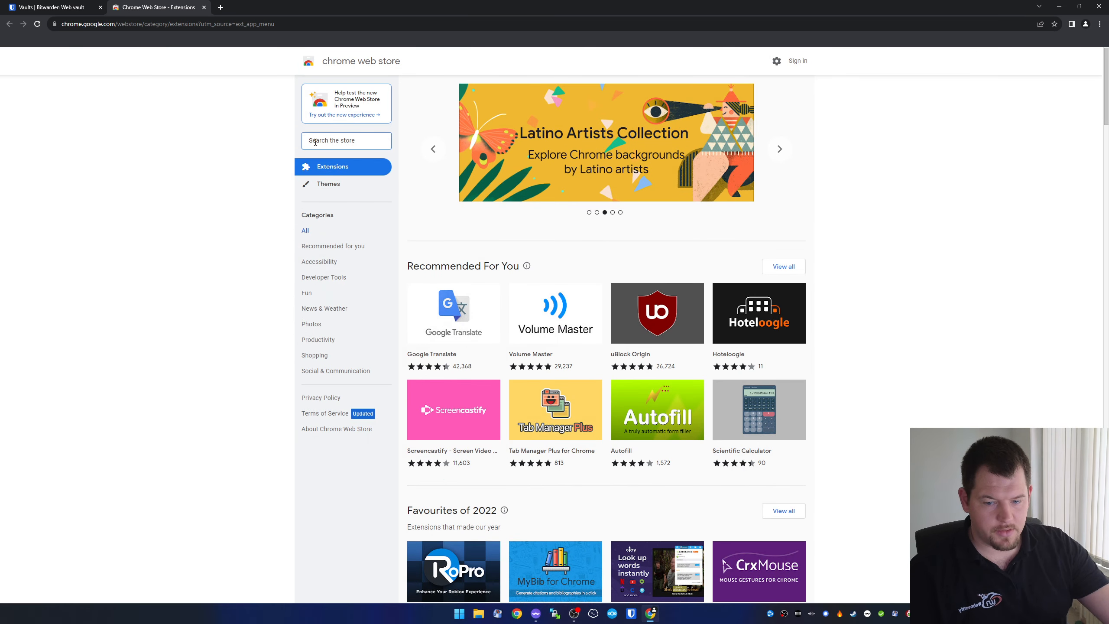
{"action": "left_click", "coordinate": [316, 142]}
{"action": "type", "text": "bitwarden"}
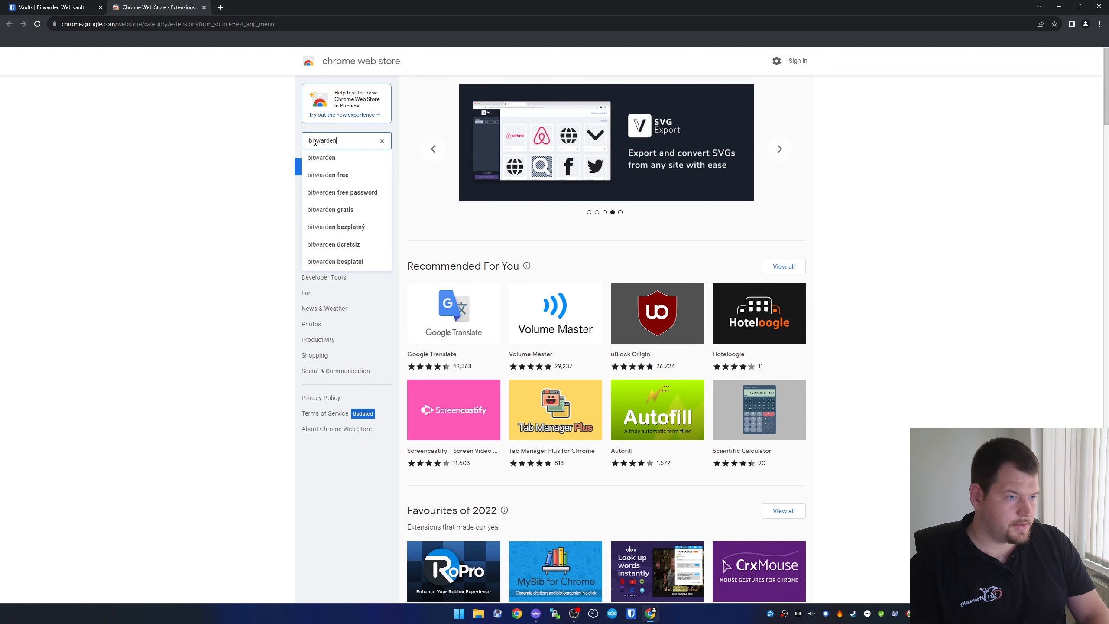
{"action": "key", "text": "Return"}
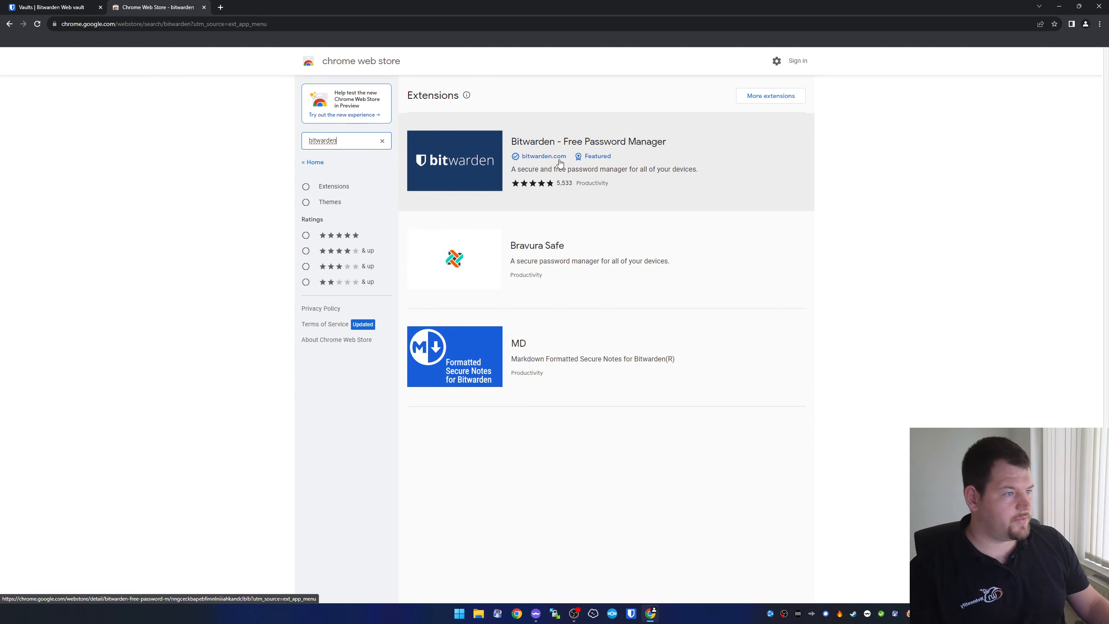
{"action": "left_click", "coordinate": [786, 156]}
{"action": "left_click", "coordinate": [735, 121]}
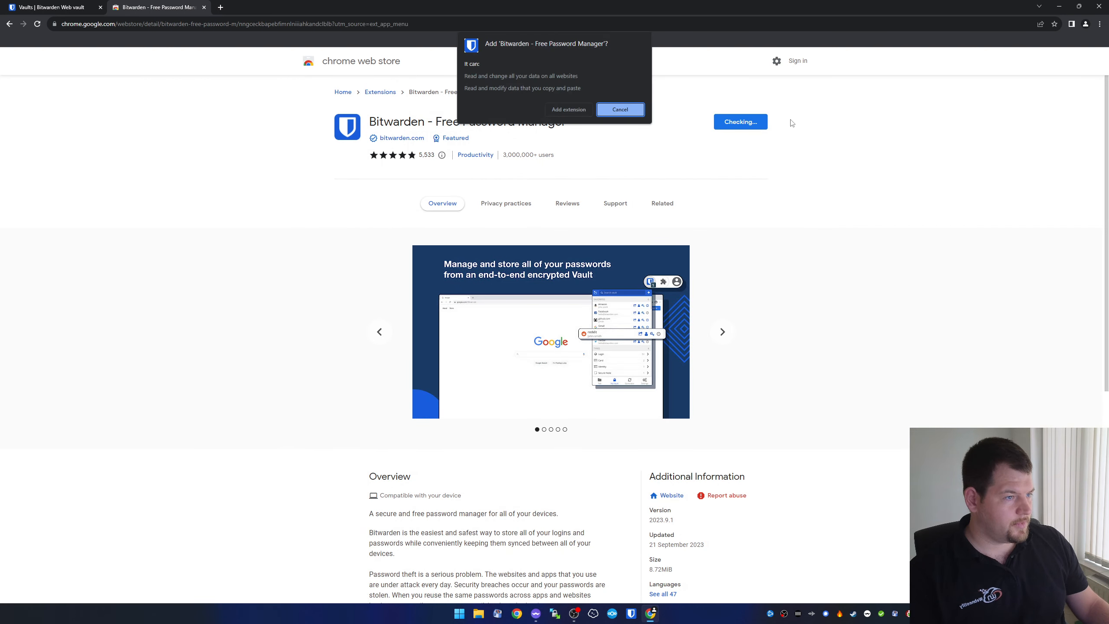
{"action": "left_click", "coordinate": [569, 110]}
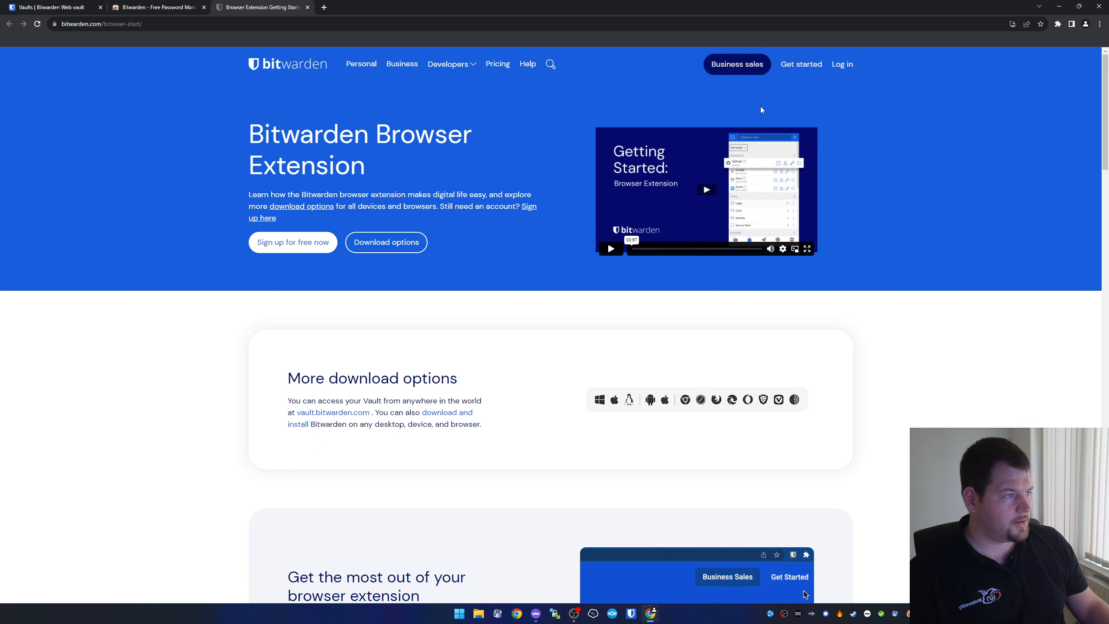
Pin the Bitwarden extension and enter the account e-mail with the bitwarden.com server.
{"action": "left_click", "coordinate": [1058, 23]}
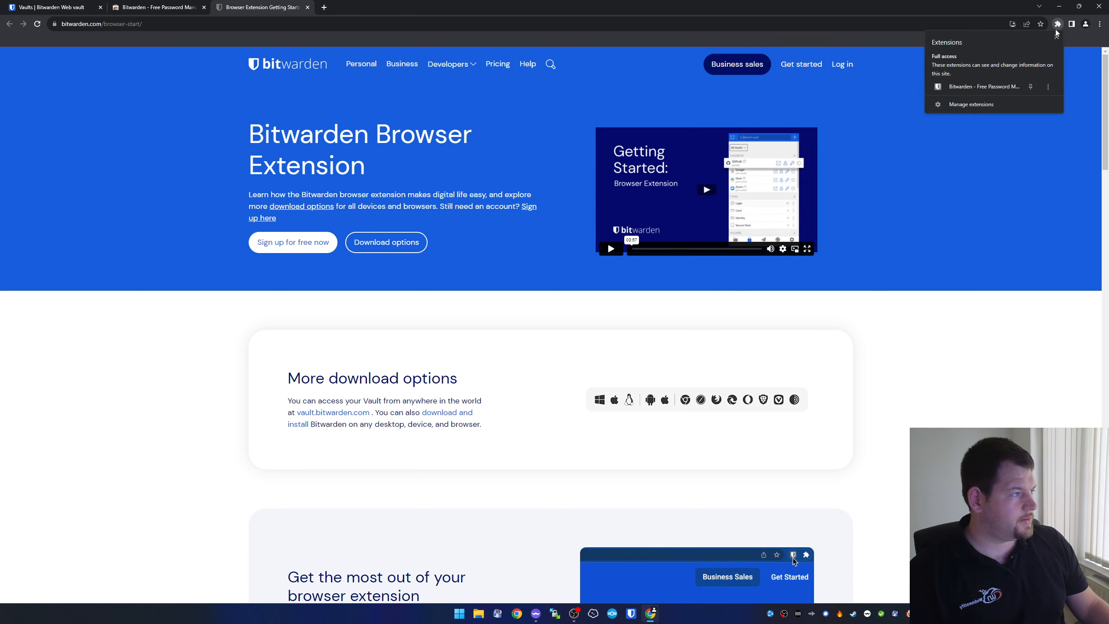
{"action": "left_click", "coordinate": [1031, 87]}
{"action": "left_click", "coordinate": [1045, 24]}
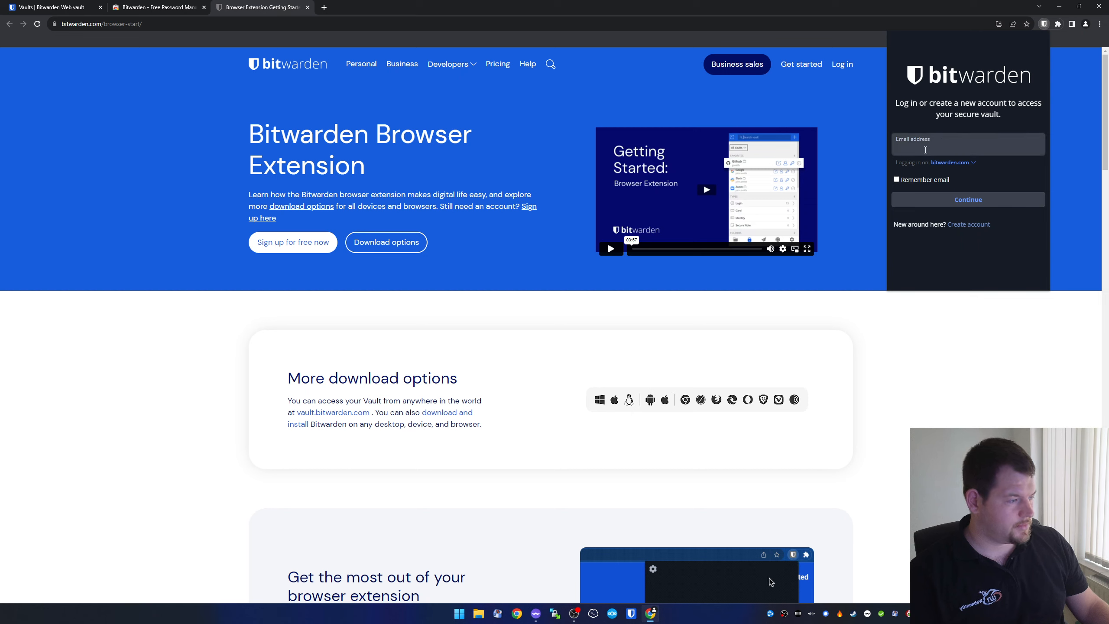
{"action": "left_click", "coordinate": [926, 149]}
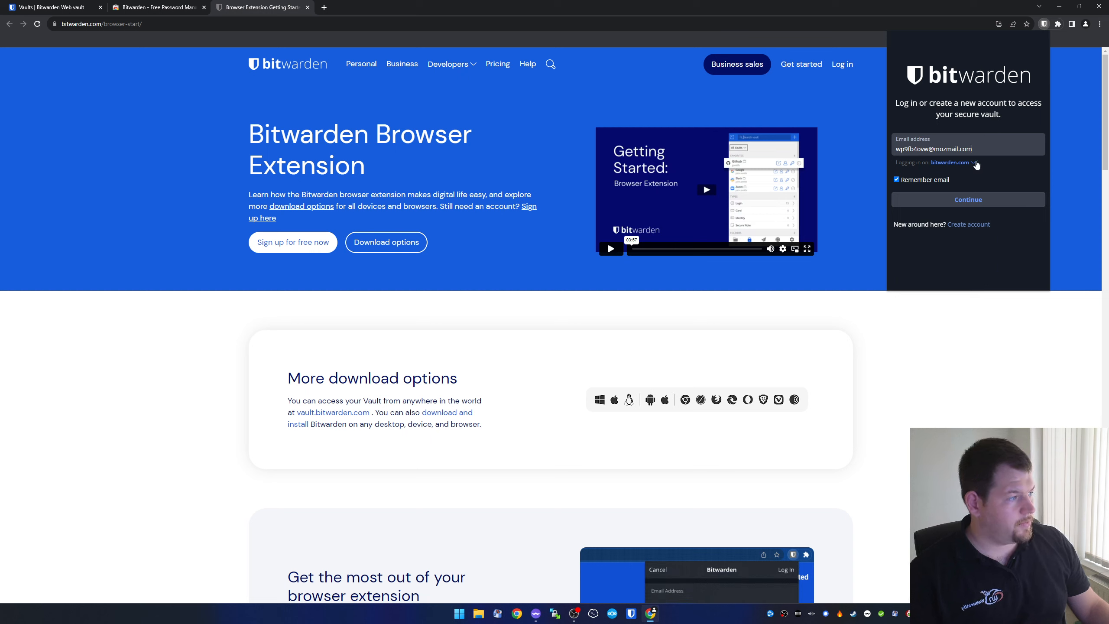
{"action": "left_click", "coordinate": [973, 163]}
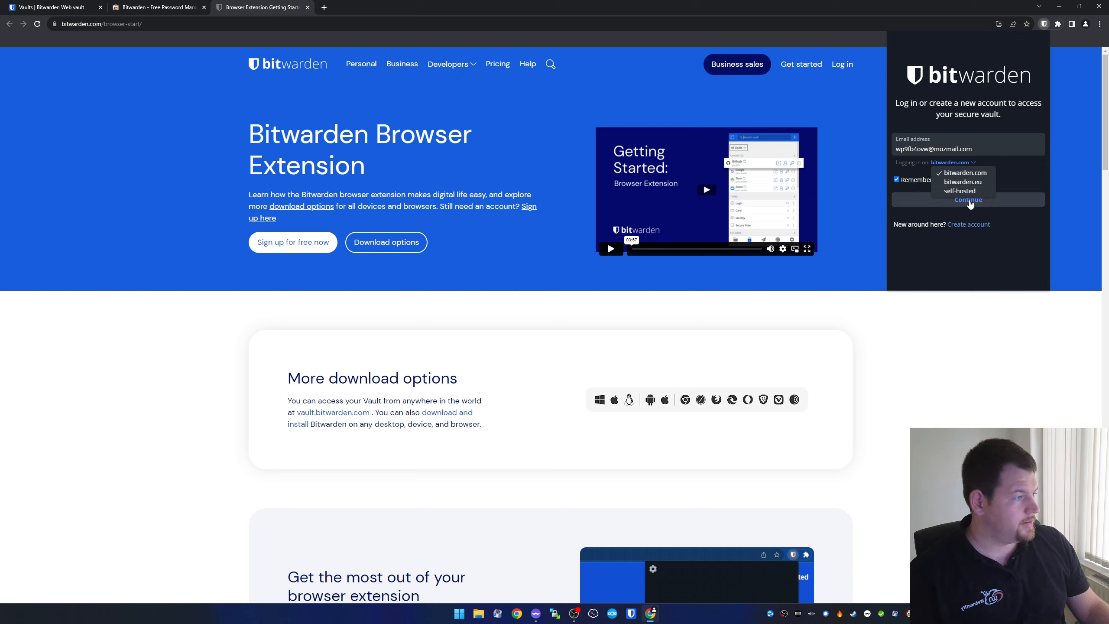
{"action": "left_click", "coordinate": [970, 204]}
{"action": "left_click", "coordinate": [968, 201]}
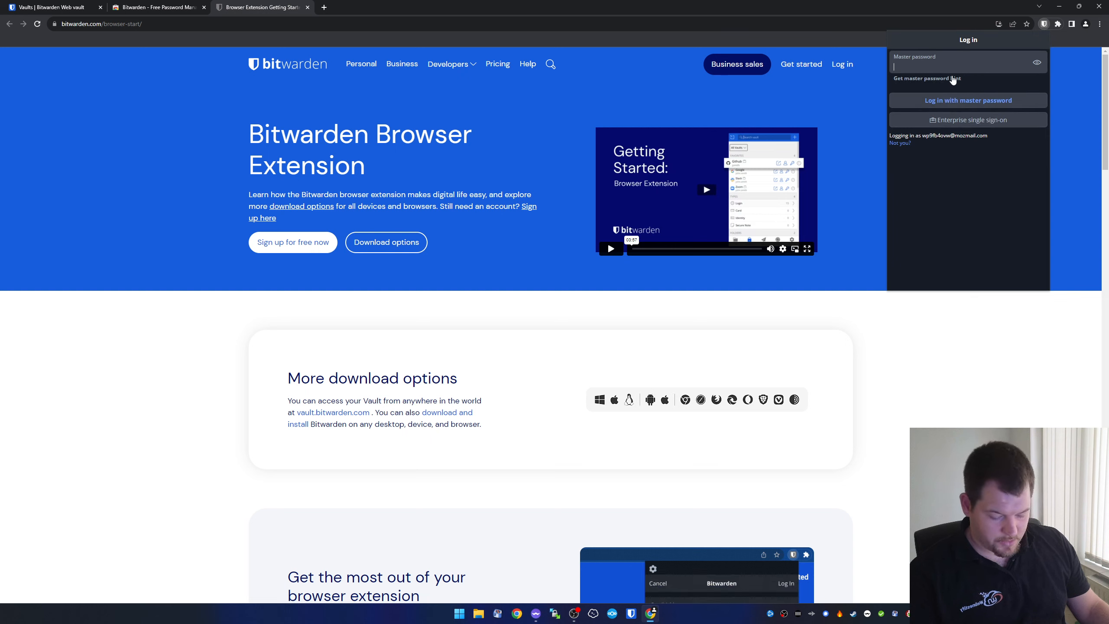
Log in with the master password and authenticator code, remembering this device.
{"action": "type", "text": "••••••••••"}
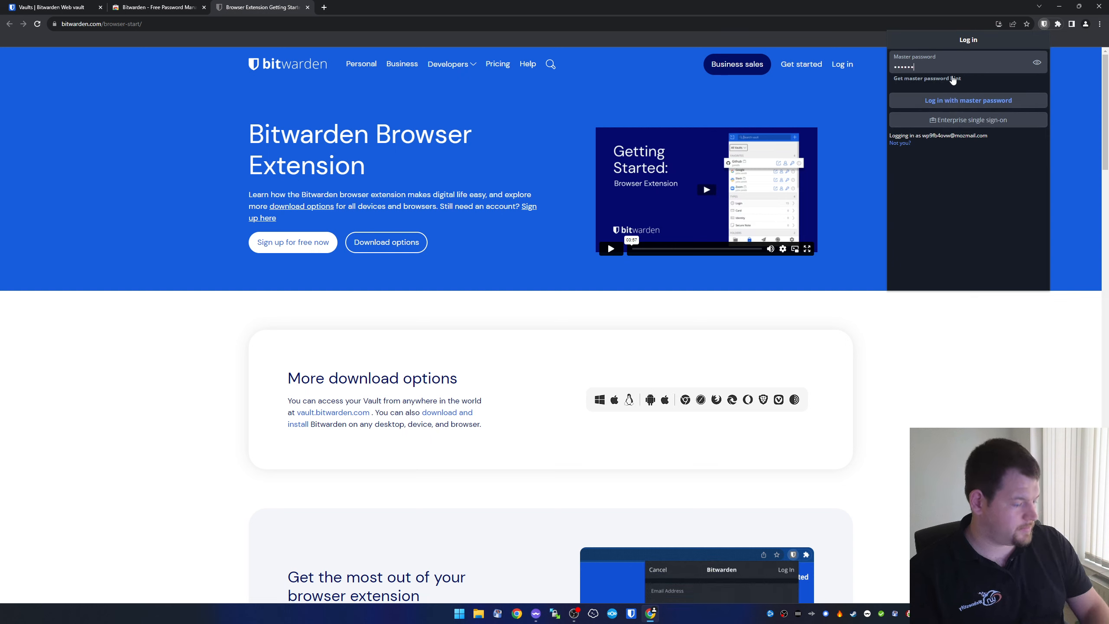
{"action": "type", "text": "•••"}
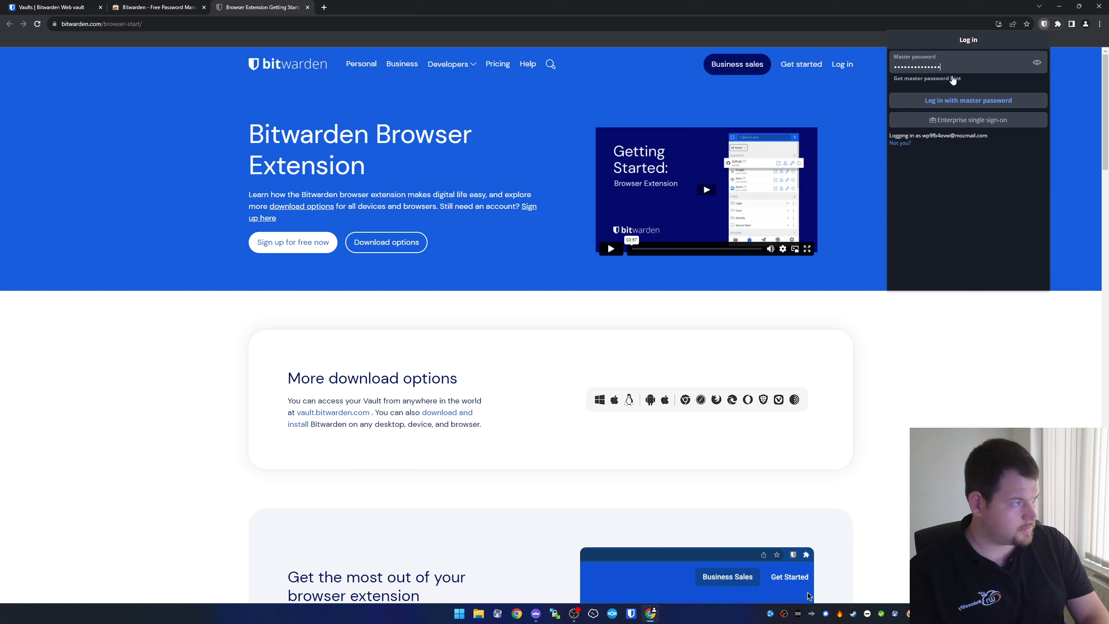
{"action": "type", "text": "••"}
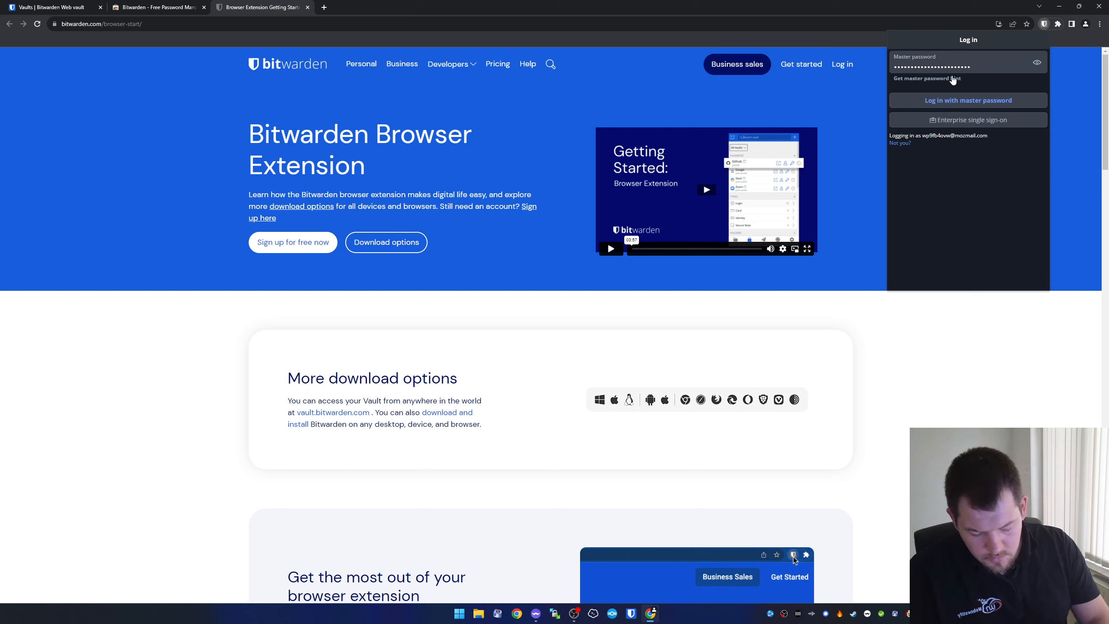
{"action": "left_click", "coordinate": [1012, 107]}
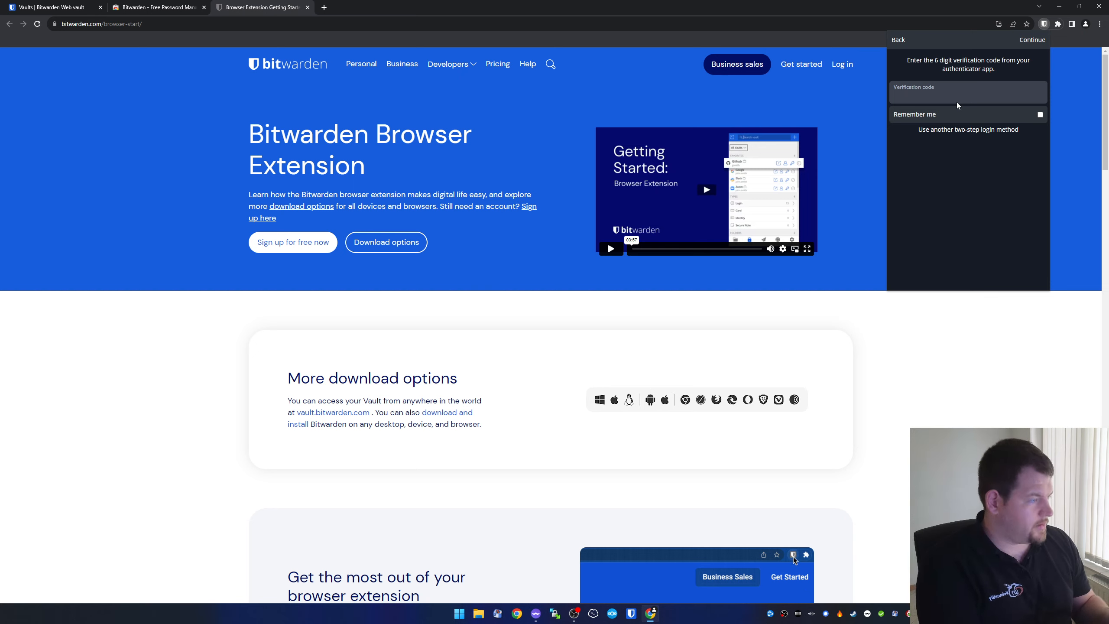
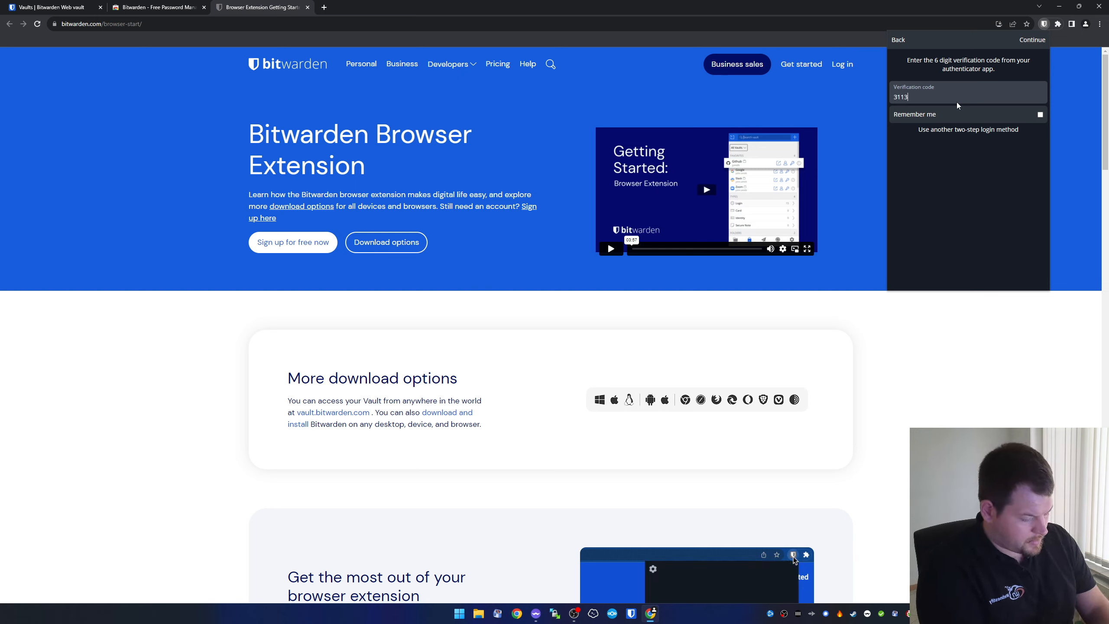
{"action": "left_click", "coordinate": [1041, 115]}
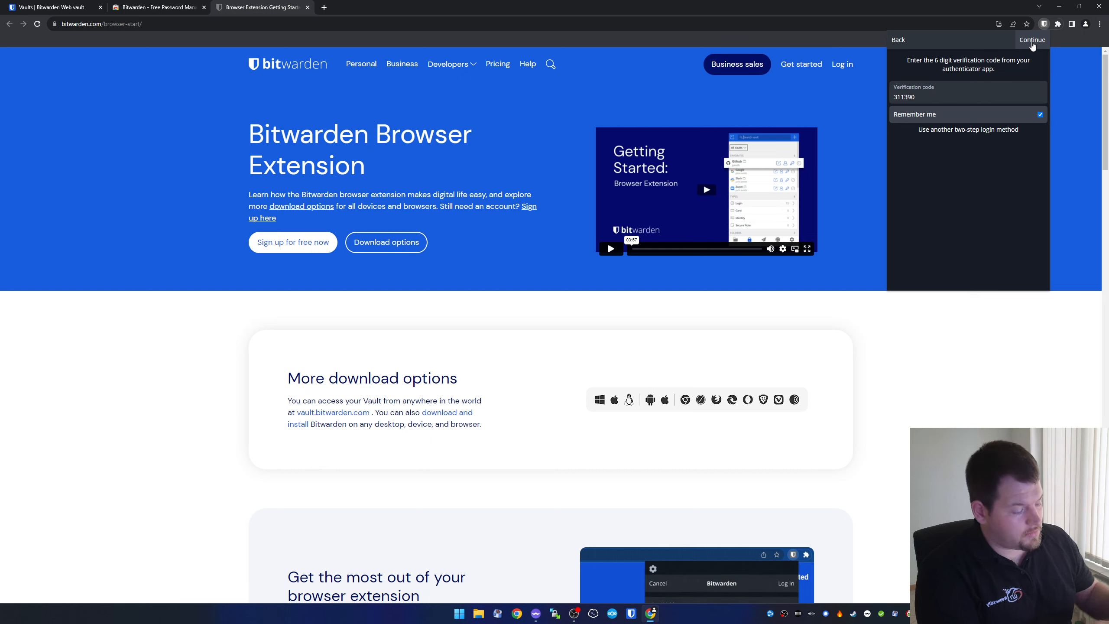
{"action": "left_click", "coordinate": [1033, 40]}
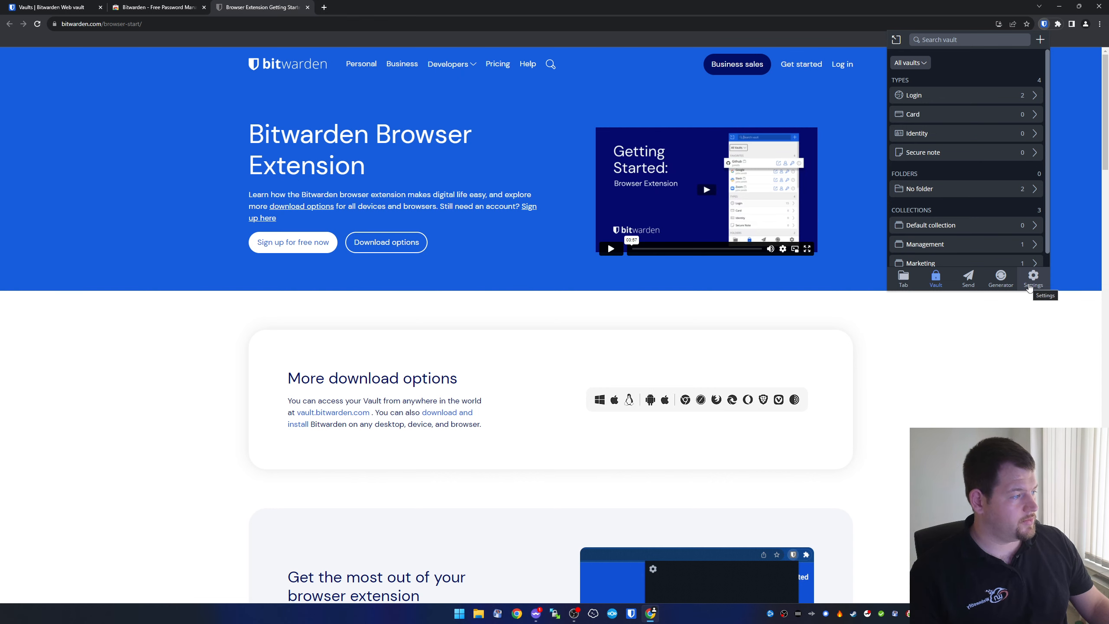
Enable PIN unlock in the extension settings without requiring the master password after browser restart.
{"action": "left_click", "coordinate": [1034, 278]}
{"action": "scroll", "coordinate": [1000, 211], "scroll_direction": "down", "scroll_amount": 2}
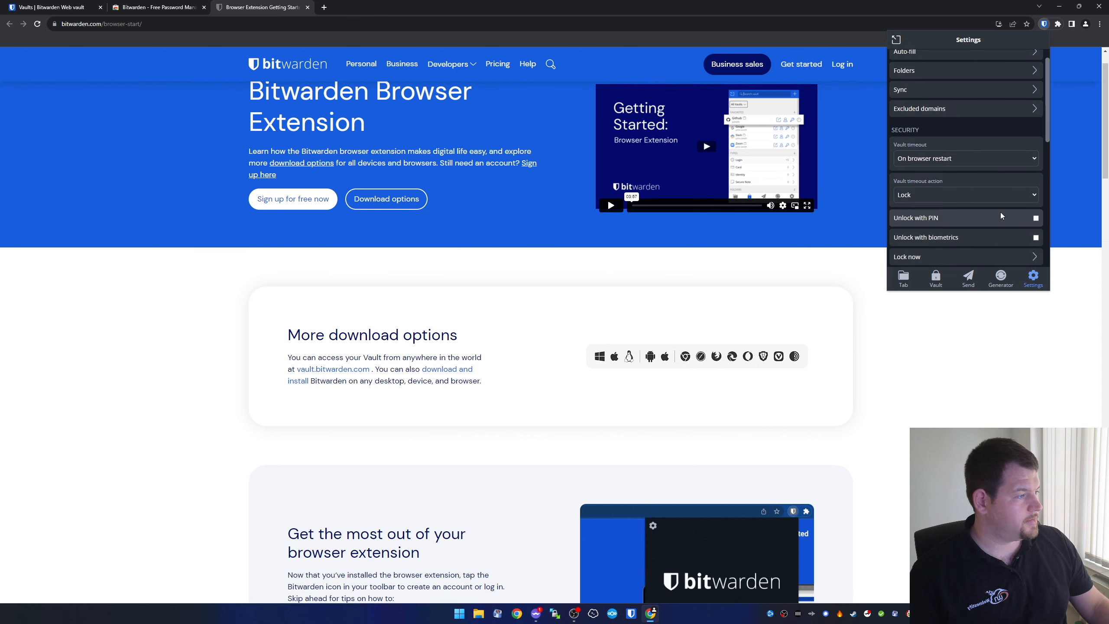
{"action": "scroll", "coordinate": [1000, 212], "scroll_direction": "down", "scroll_amount": 1}
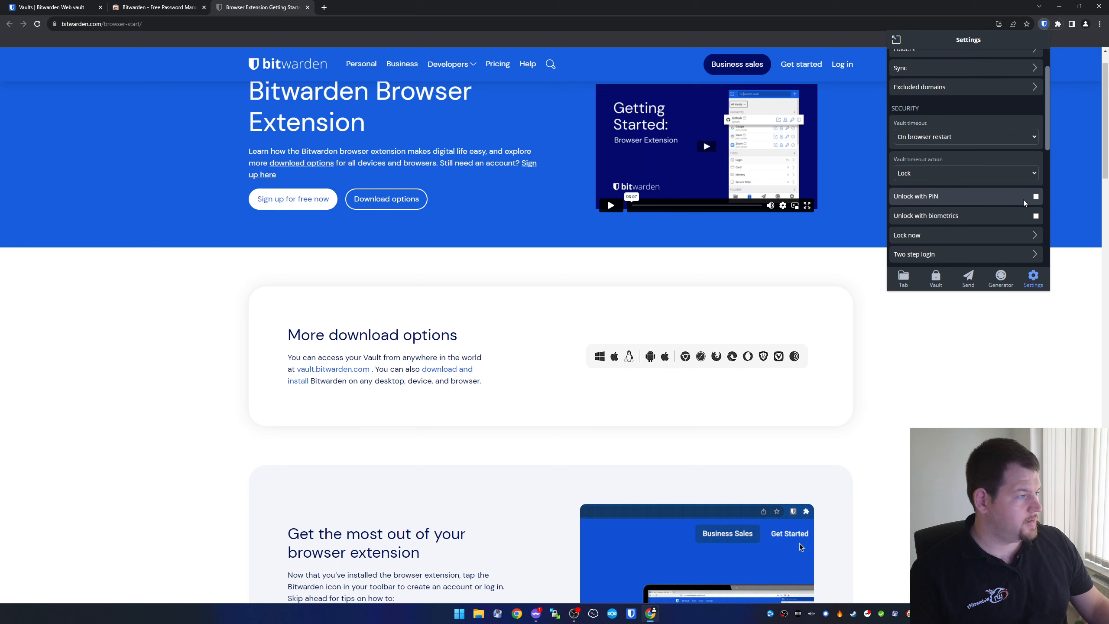
{"action": "left_click", "coordinate": [1037, 196]}
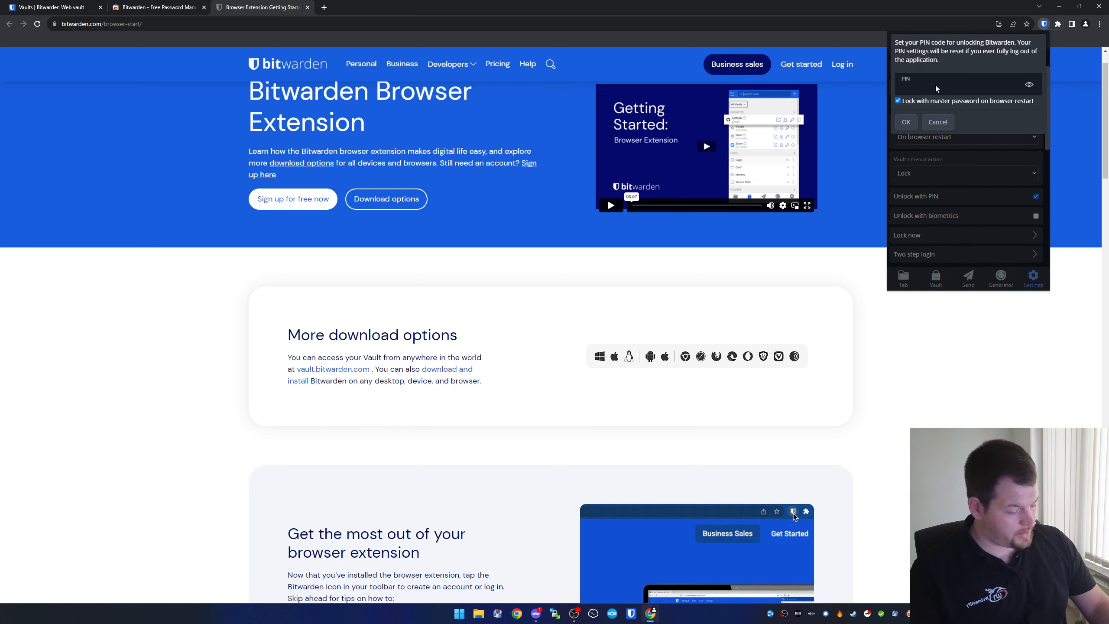
{"action": "type", "text": "••••"}
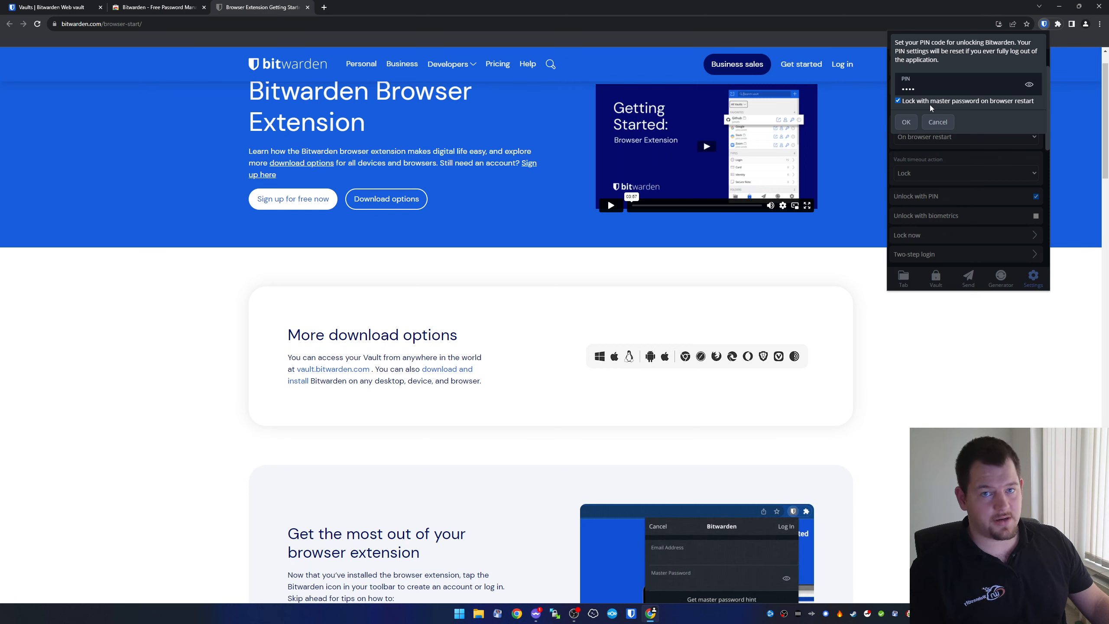
{"action": "left_click", "coordinate": [914, 105]}
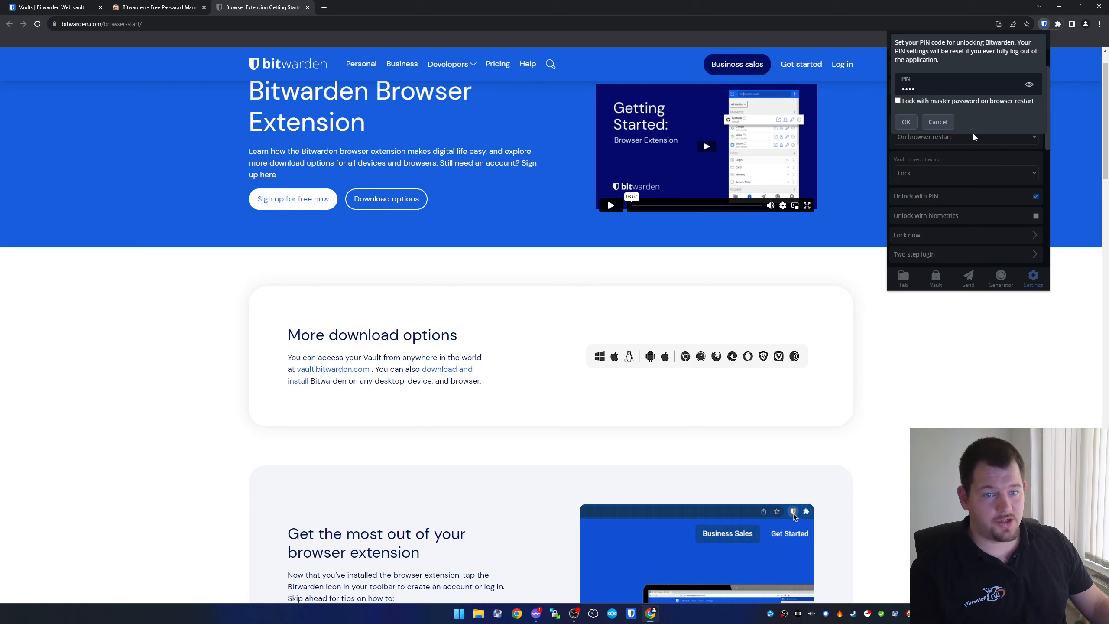
{"action": "left_click", "coordinate": [907, 123]}
{"action": "scroll", "coordinate": [964, 223], "scroll_direction": "down", "scroll_amount": 3}
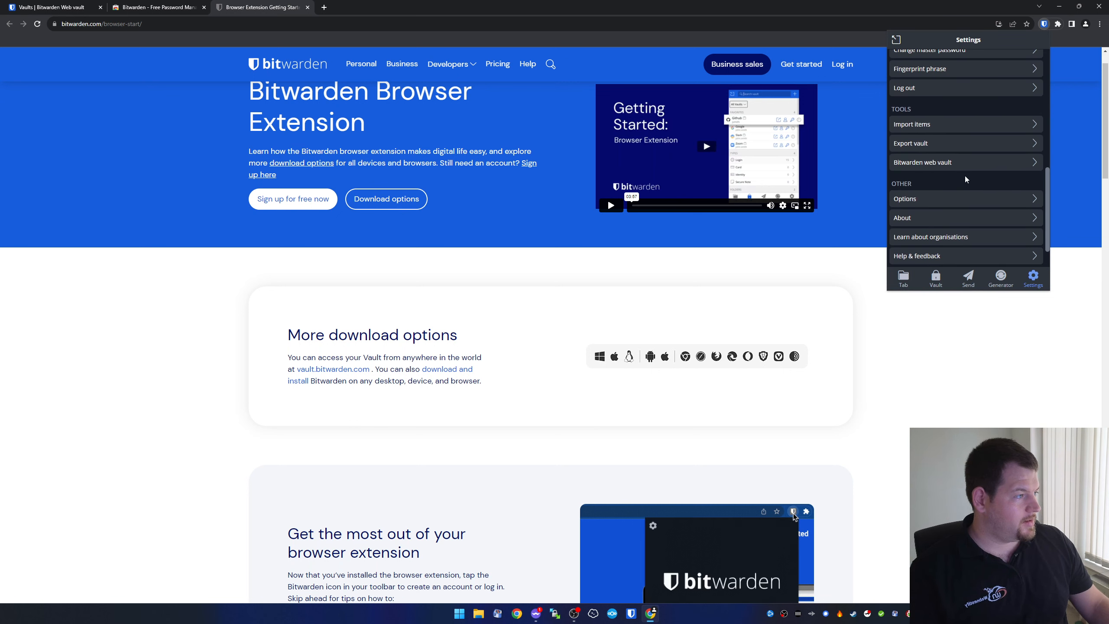
{"action": "scroll", "coordinate": [971, 225], "scroll_direction": "down", "scroll_amount": 1}
{"action": "scroll", "coordinate": [973, 209], "scroll_direction": "up", "scroll_amount": 4}
{"action": "scroll", "coordinate": [973, 209], "scroll_direction": "up", "scroll_amount": 4}
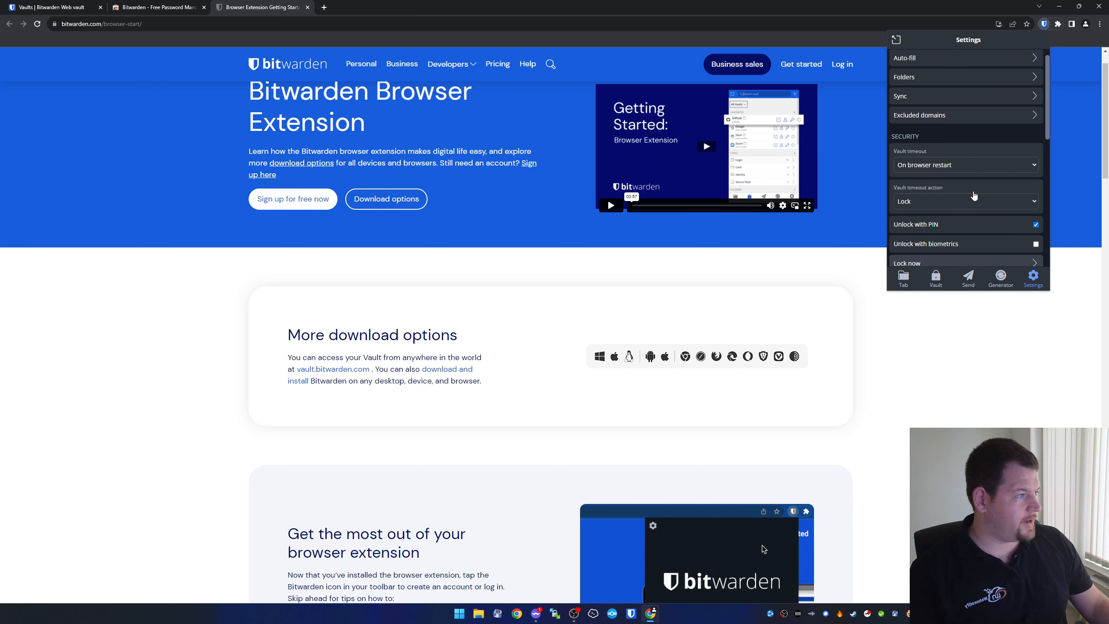
Load google.com, reject cookies, and view the extension's logins for that page.
{"action": "left_click", "coordinate": [824, 22]}
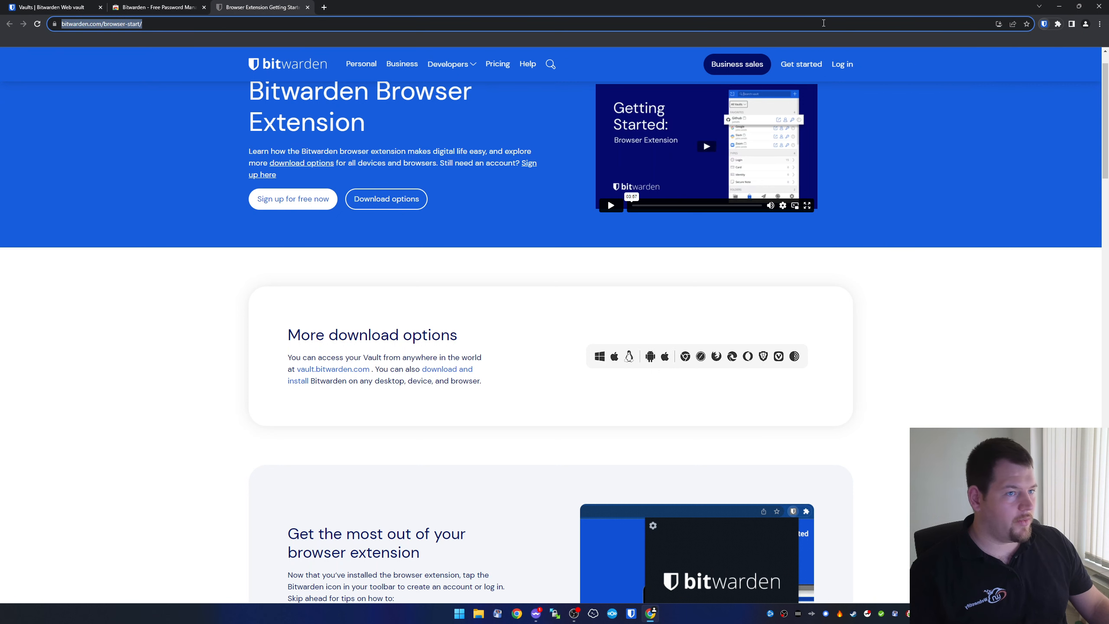
{"action": "type", "text": "google.com"}
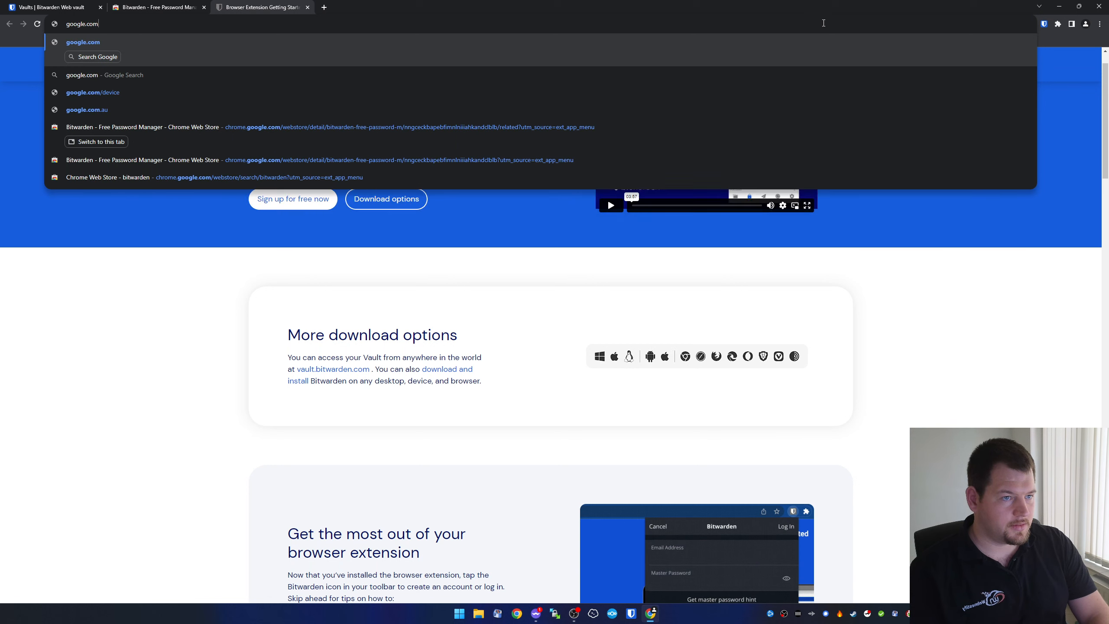
{"action": "key", "text": "Return"}
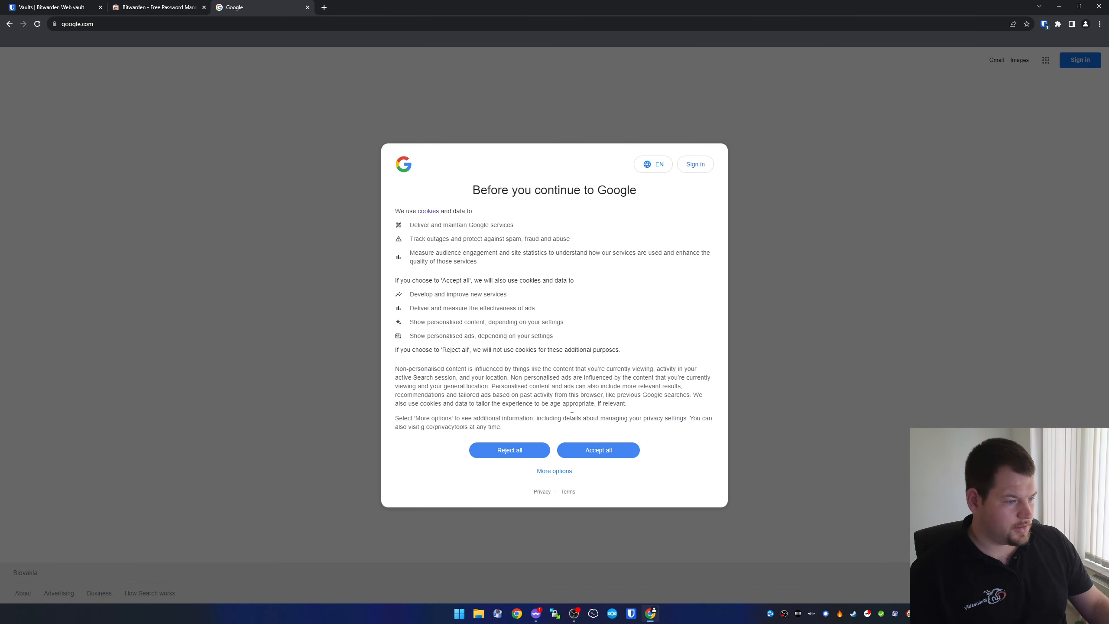
{"action": "left_click", "coordinate": [526, 453]}
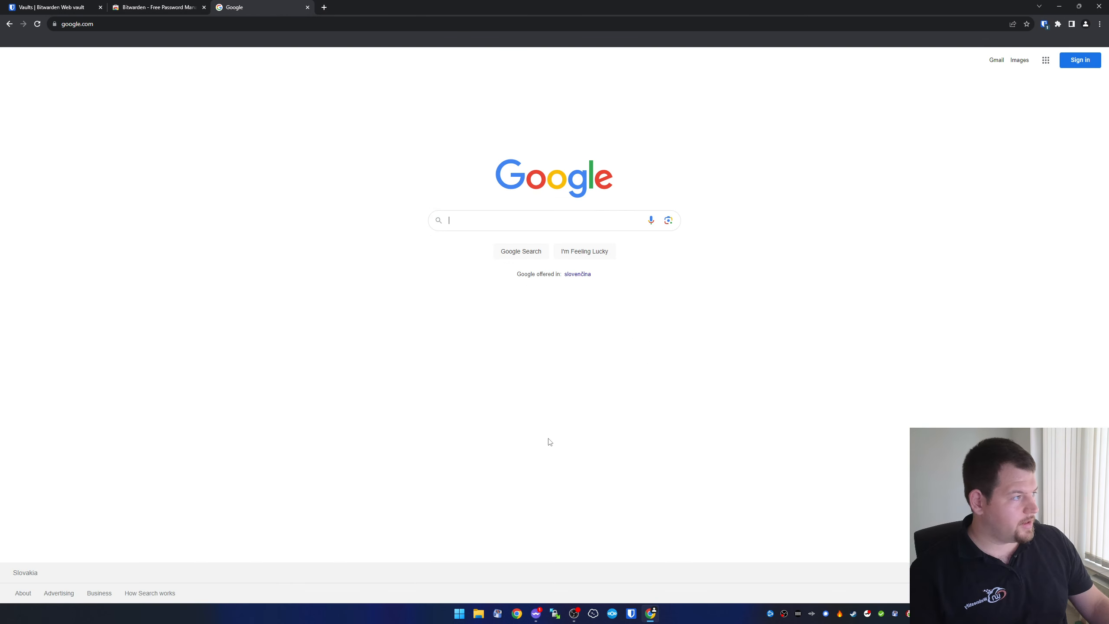
{"action": "left_click", "coordinate": [1044, 27]}
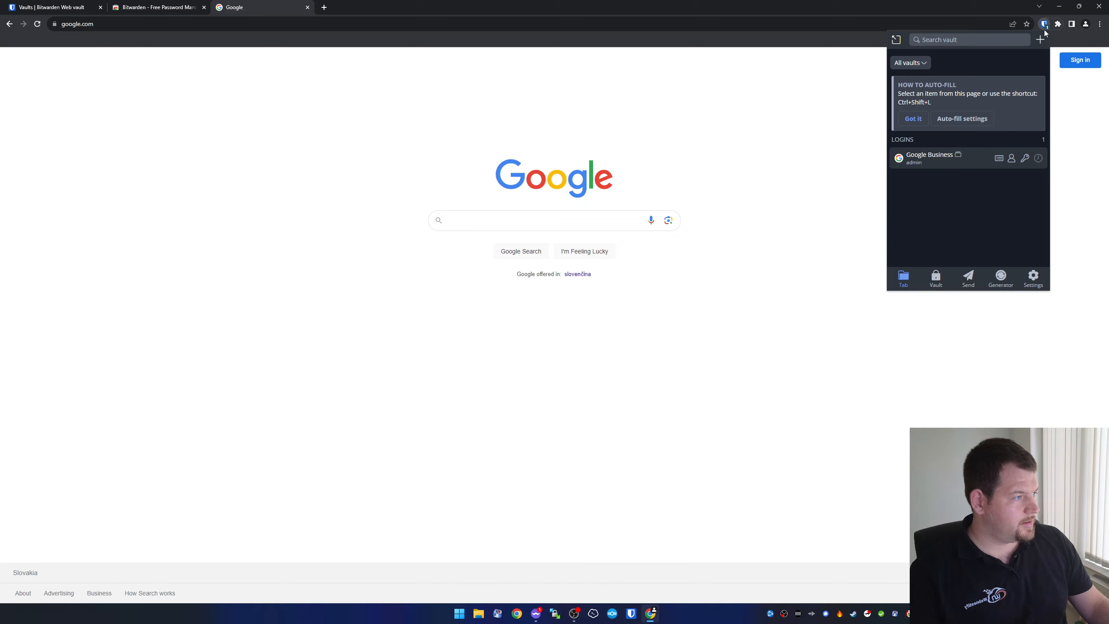
{"action": "left_click", "coordinate": [913, 118]}
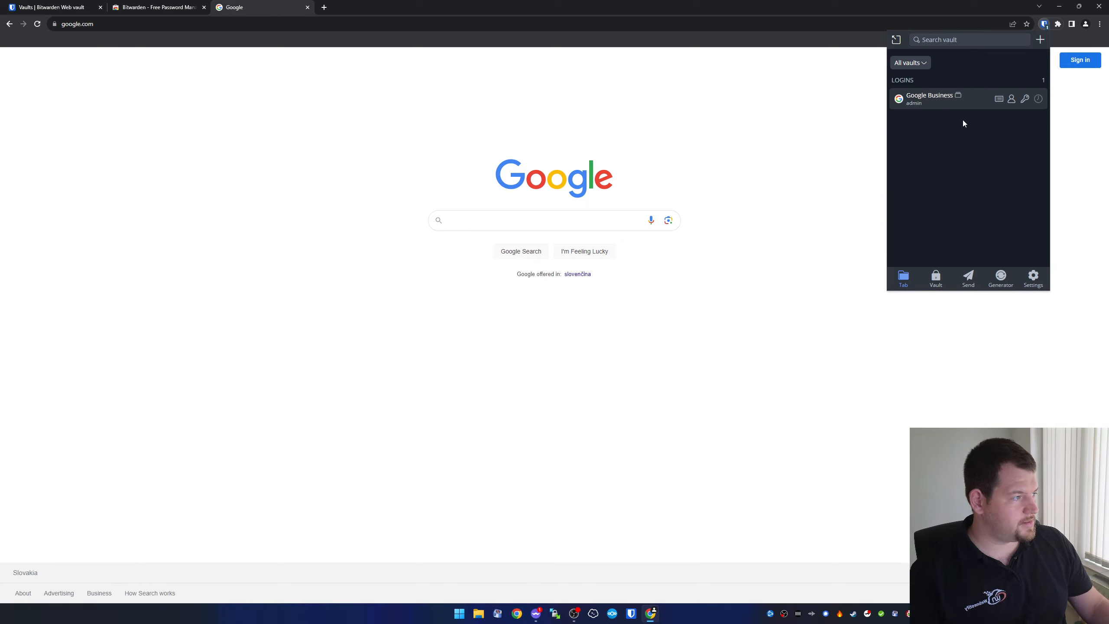
Filter the extension's logins to My vault and look through its settings.
{"action": "left_click", "coordinate": [926, 64]}
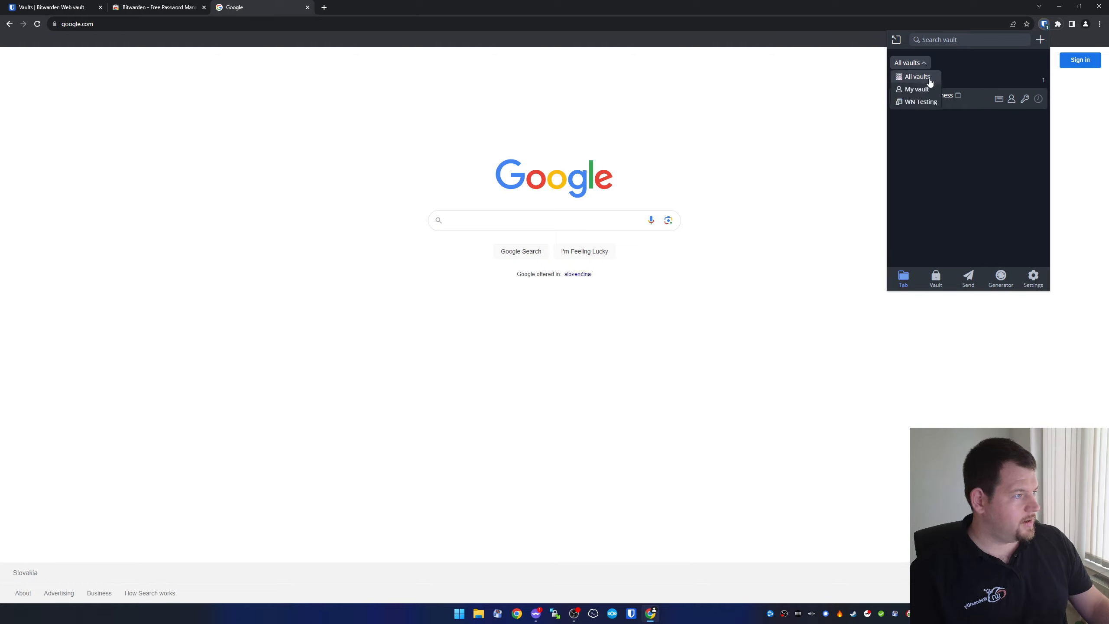
{"action": "left_click", "coordinate": [927, 76]}
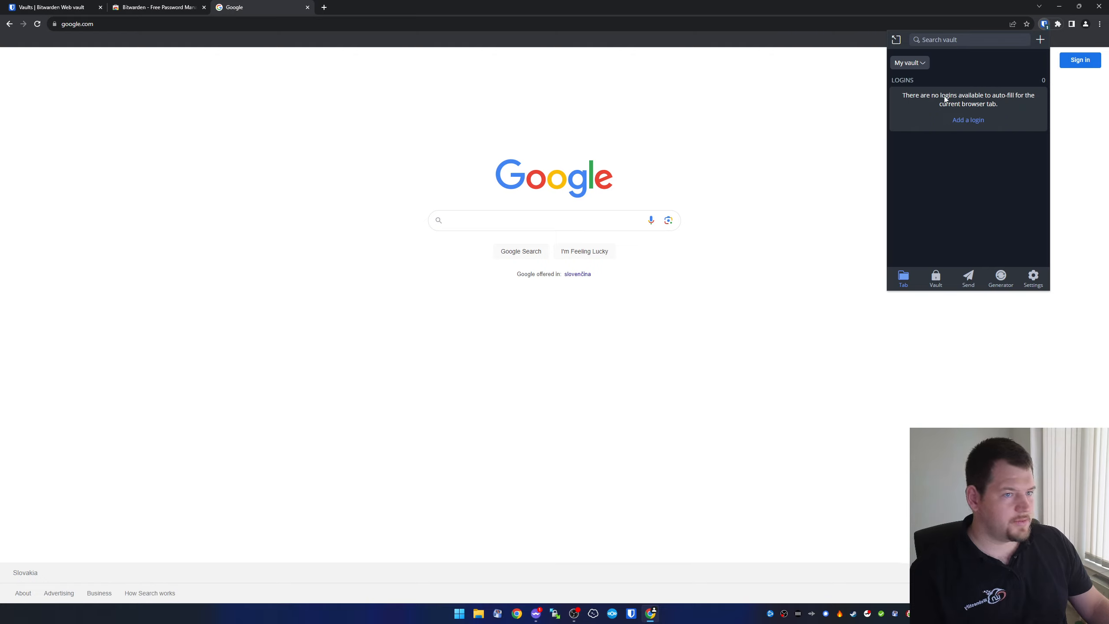
{"action": "left_click", "coordinate": [1033, 277]}
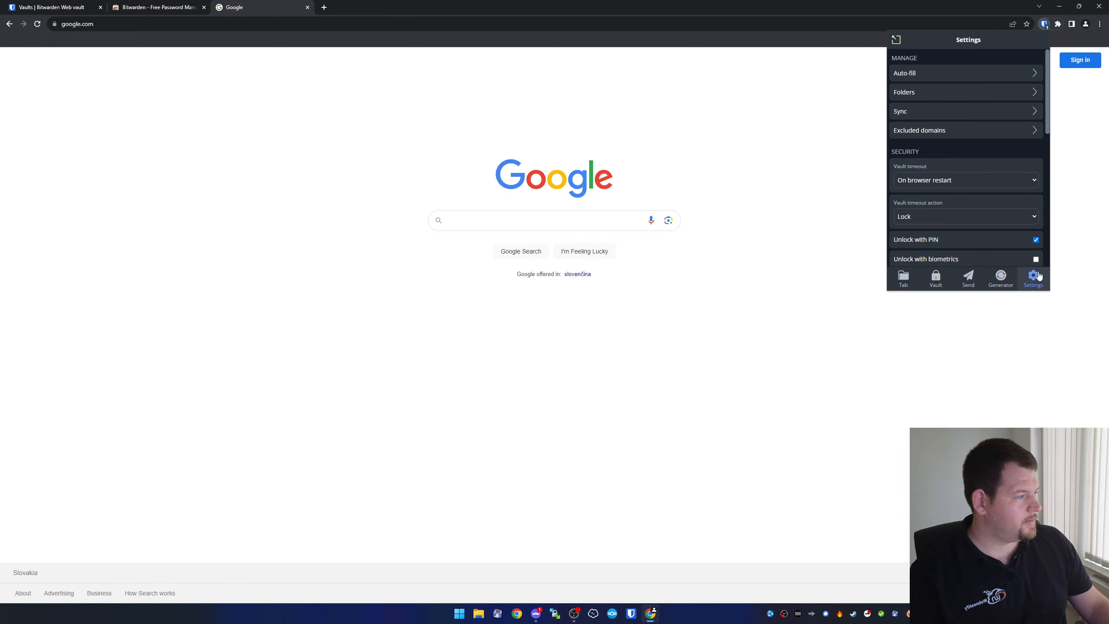
{"action": "scroll", "coordinate": [962, 188], "scroll_direction": "down", "scroll_amount": 1}
{"action": "scroll", "coordinate": [967, 210], "scroll_direction": "down", "scroll_amount": 3}
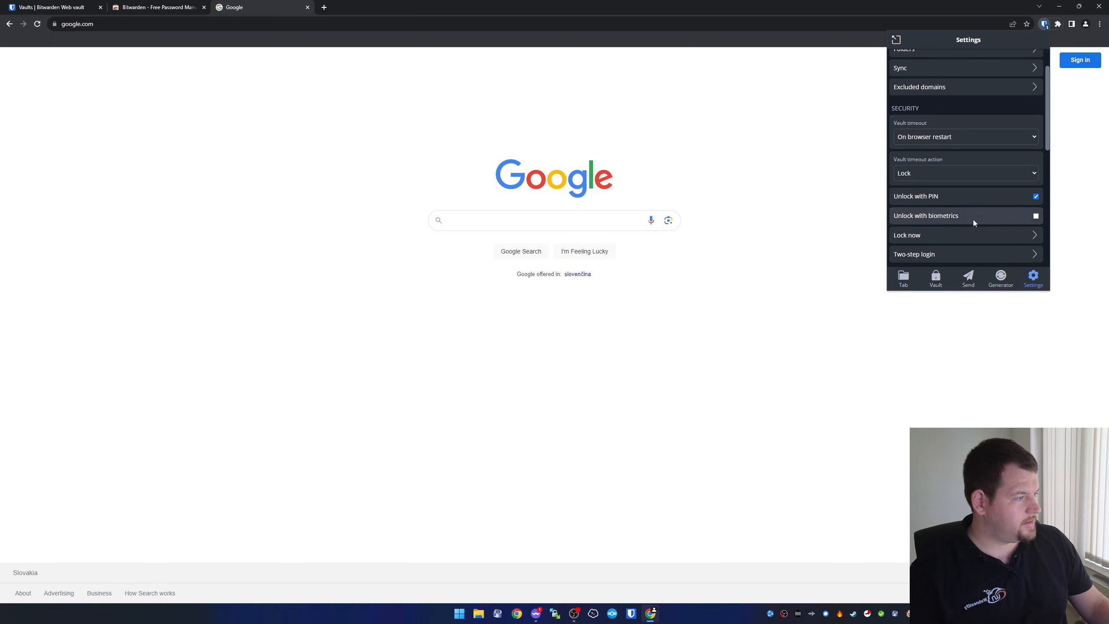
{"action": "scroll", "coordinate": [957, 236], "scroll_direction": "up", "scroll_amount": 4}
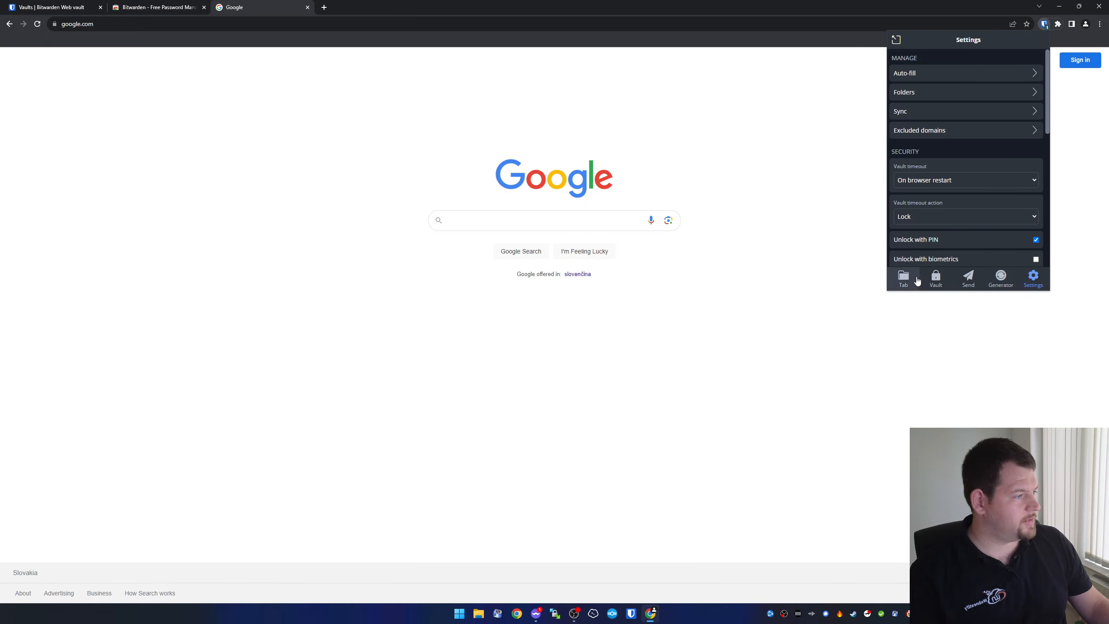
{"action": "left_click", "coordinate": [915, 280]}
Show All vaults again and open the Google Business login for editing.
{"action": "left_click", "coordinate": [921, 62]}
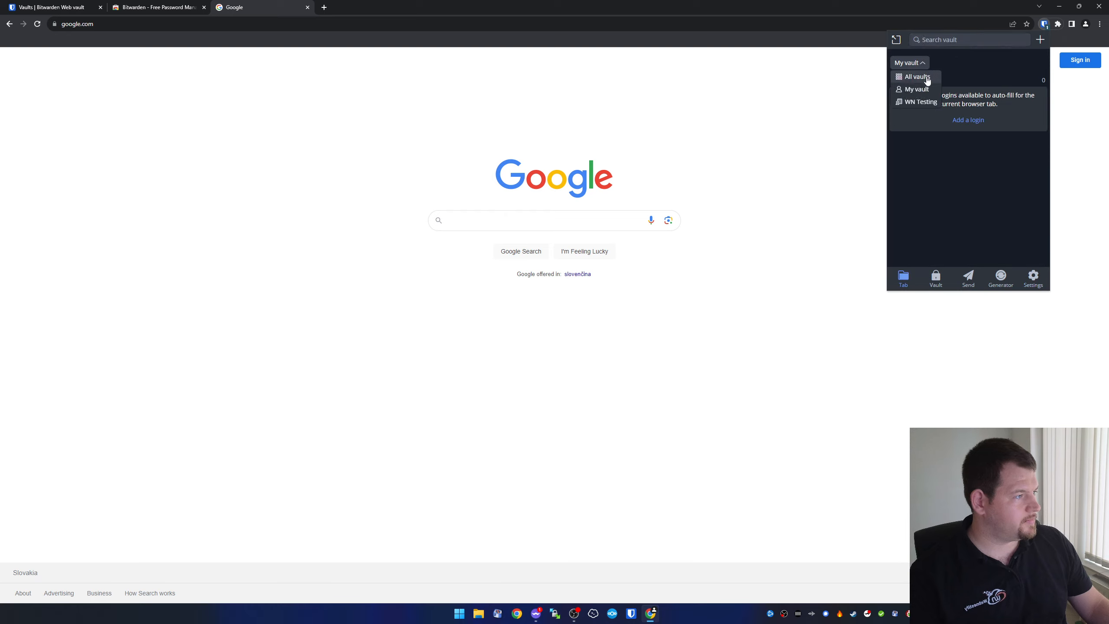
{"action": "left_click", "coordinate": [926, 79]}
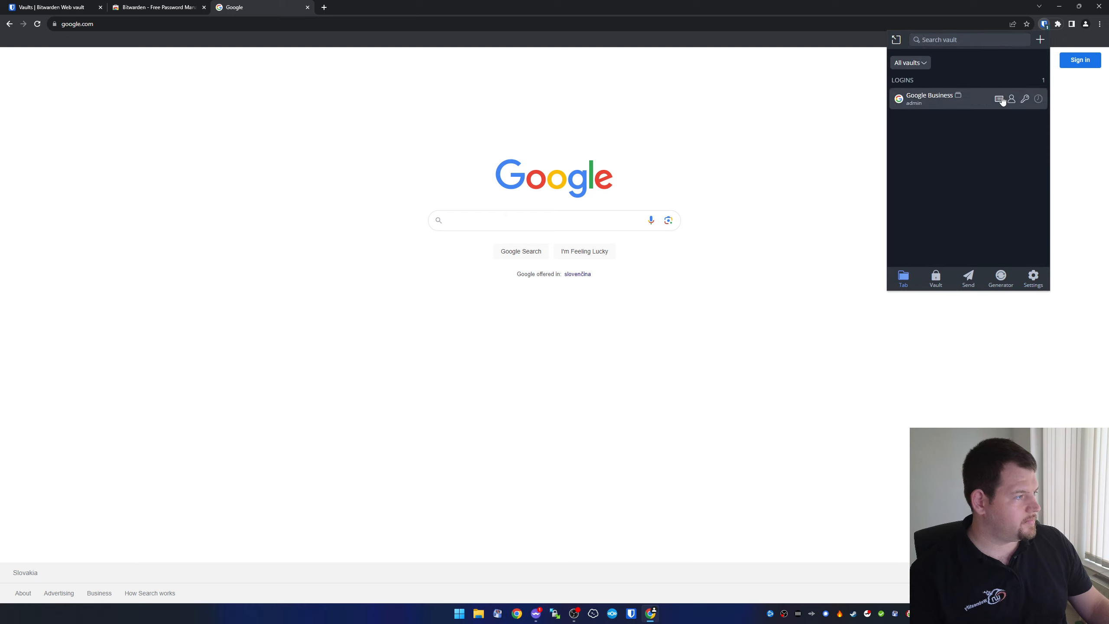
{"action": "left_click", "coordinate": [1002, 100]}
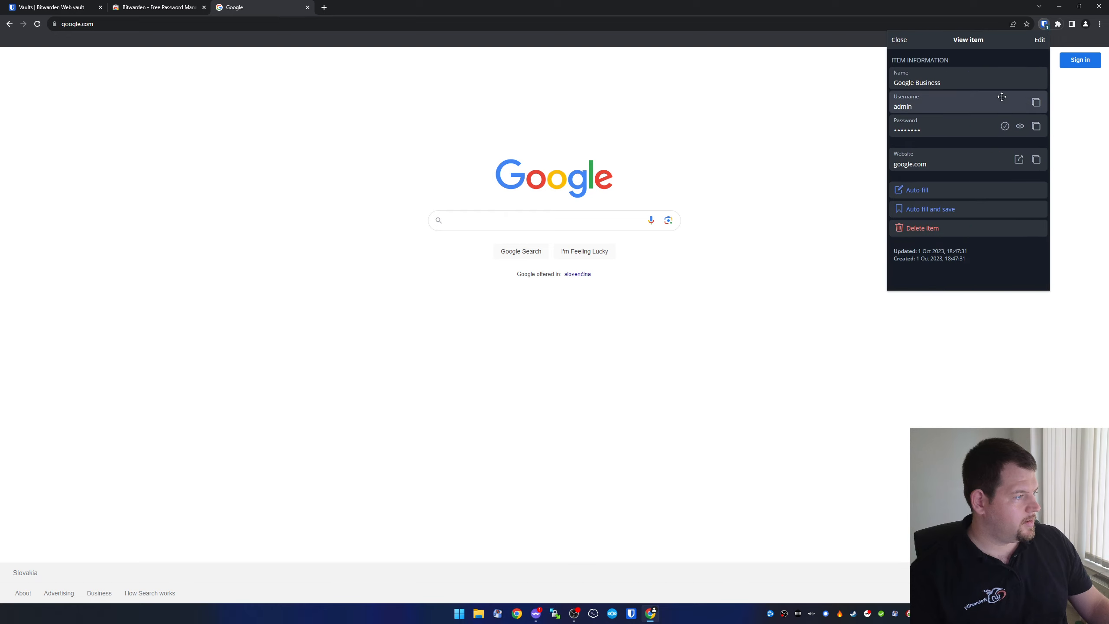
{"action": "left_click", "coordinate": [1039, 46]}
{"action": "scroll", "coordinate": [976, 174], "scroll_direction": "down", "scroll_amount": 6}
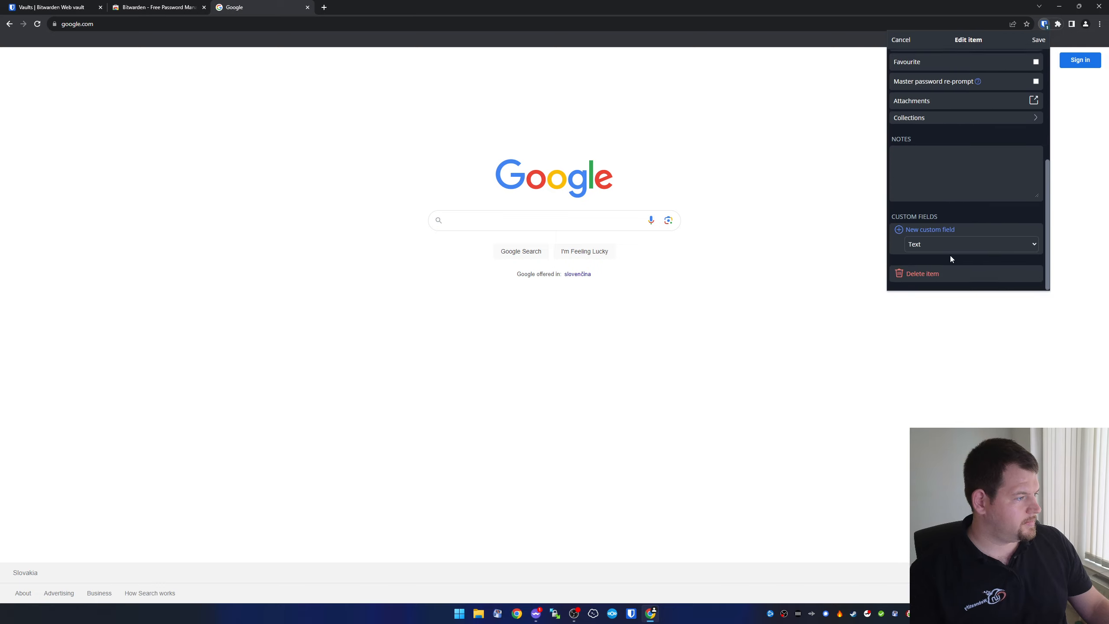
{"action": "scroll", "coordinate": [951, 259], "scroll_direction": "up", "scroll_amount": 5}
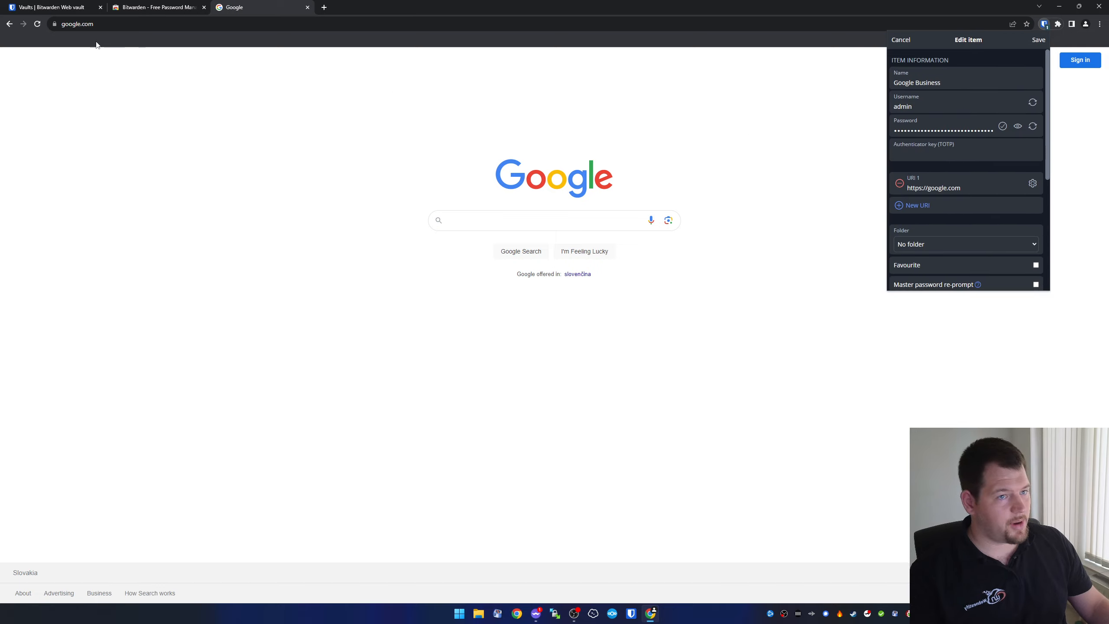
{"action": "left_click", "coordinate": [48, 7]}
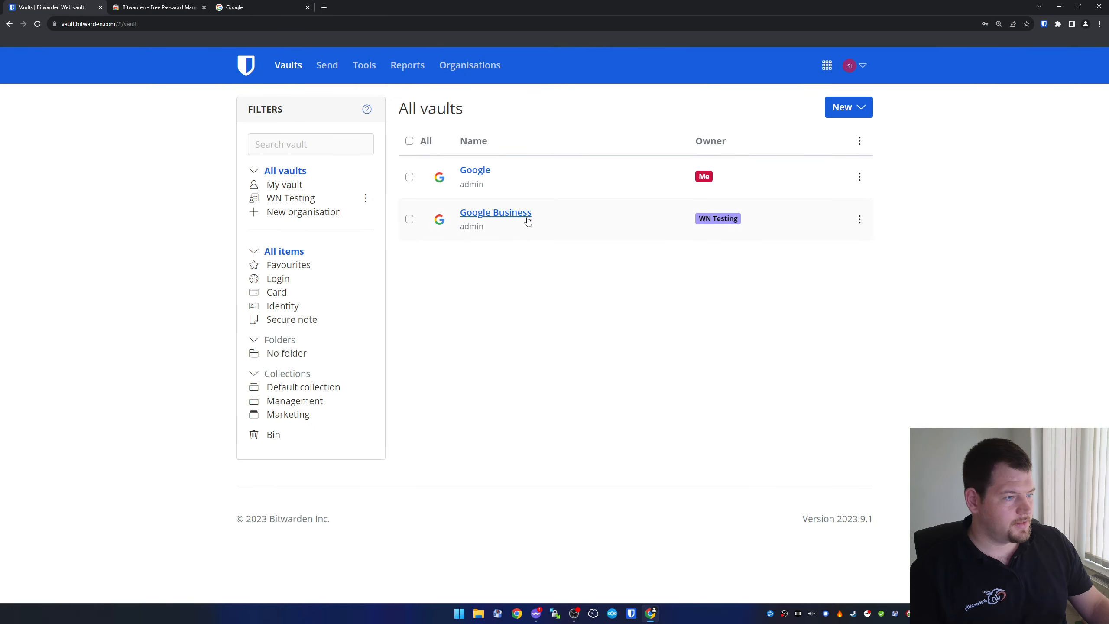
{"action": "left_click", "coordinate": [478, 172]}
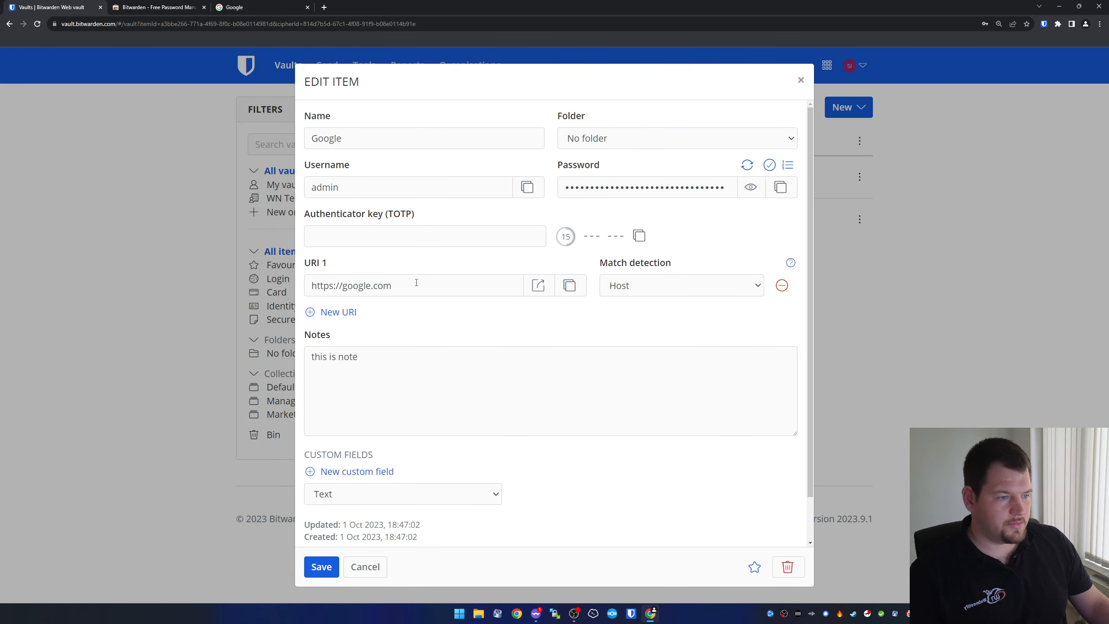
{"action": "left_click_drag", "start_coordinate": [417, 282], "coordinate": [376, 289]}
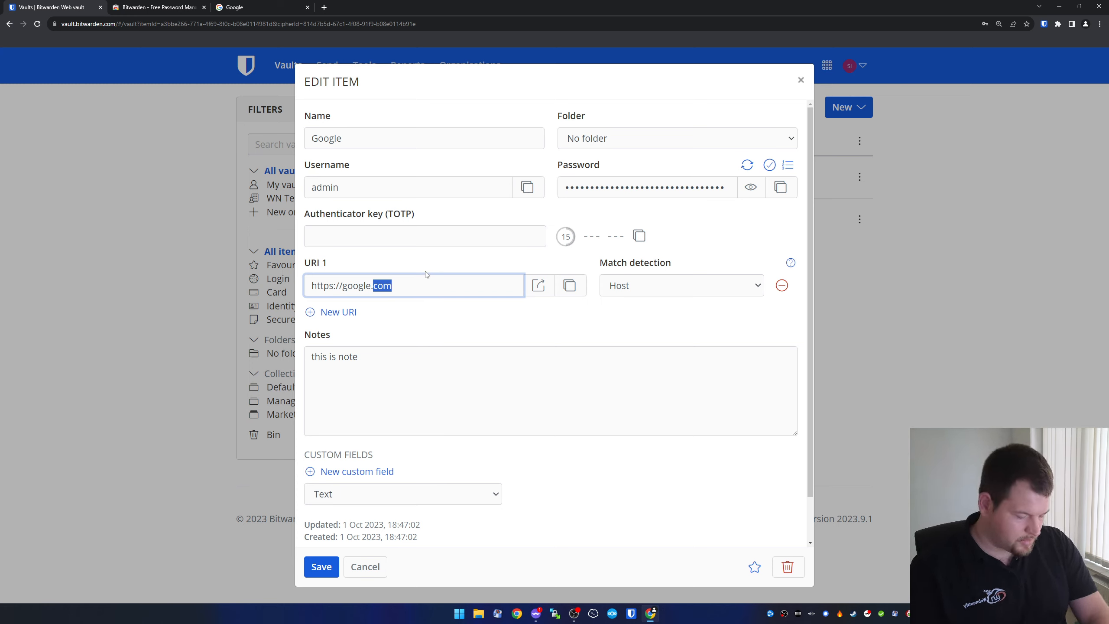
{"action": "type", "text": "de"}
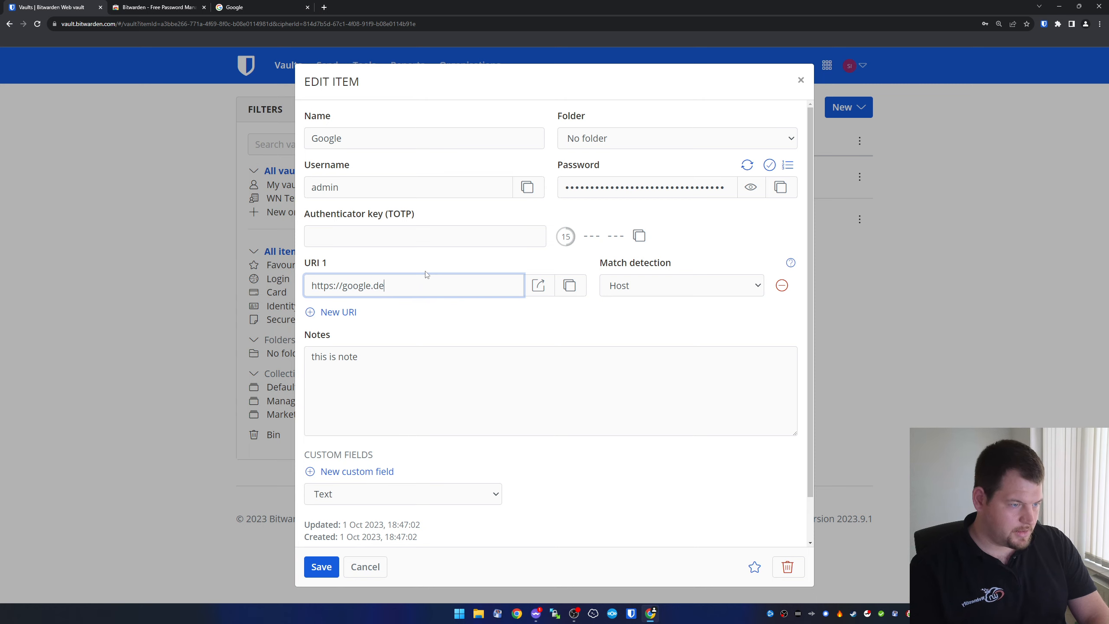
{"action": "scroll", "coordinate": [519, 436], "scroll_direction": "down", "scroll_amount": 2}
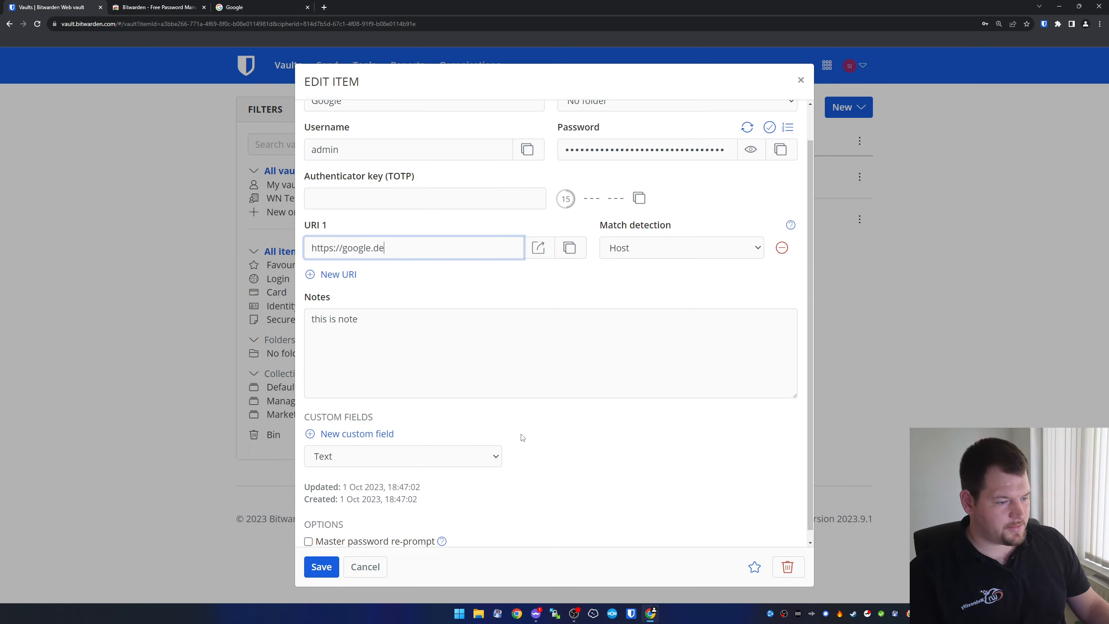
{"action": "left_click", "coordinate": [332, 567]}
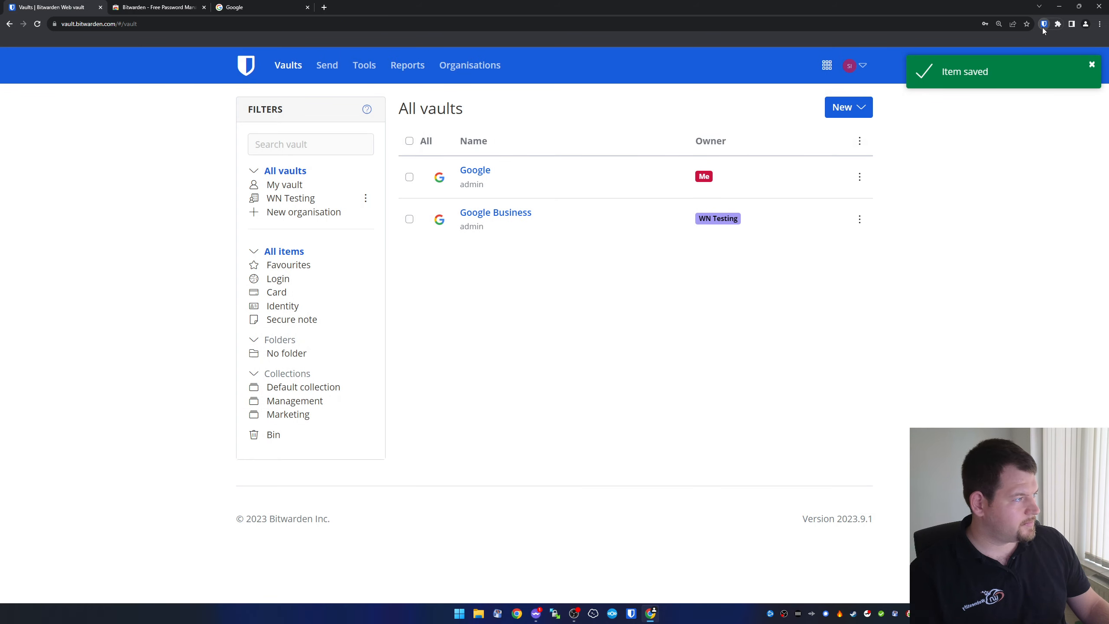
Sync the vault from the extension's Settings > Sync page, then open a new tab.
{"action": "left_click", "coordinate": [1044, 24]}
{"action": "left_click", "coordinate": [1034, 277]}
{"action": "scroll", "coordinate": [963, 218], "scroll_direction": "down", "scroll_amount": 2}
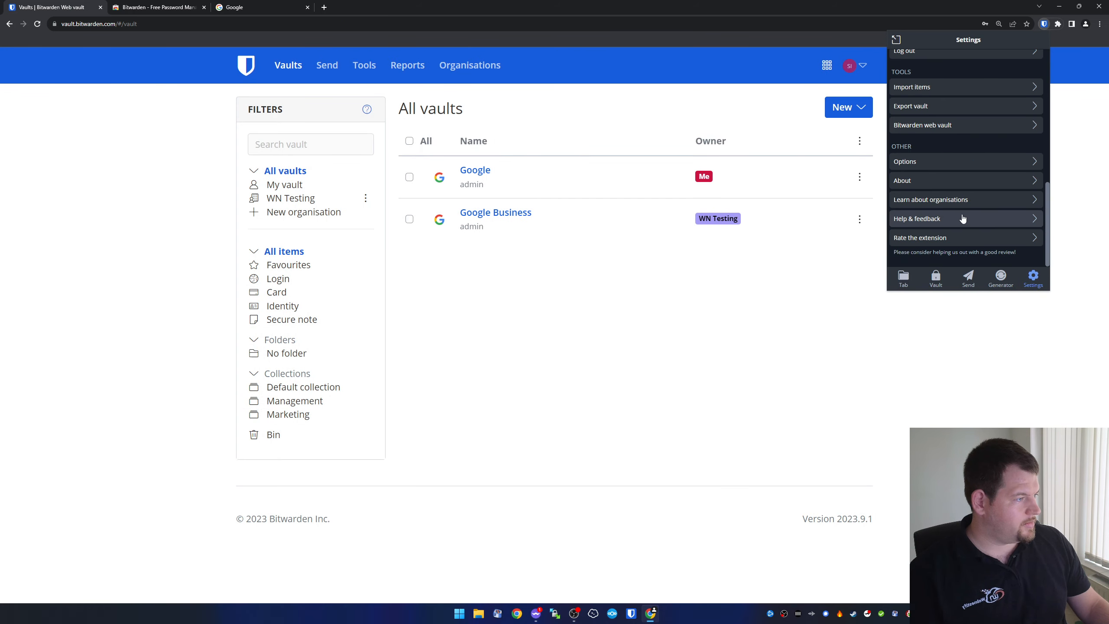
{"action": "scroll", "coordinate": [938, 169], "scroll_direction": "up", "scroll_amount": 3}
{"action": "scroll", "coordinate": [952, 199], "scroll_direction": "down", "scroll_amount": 3}
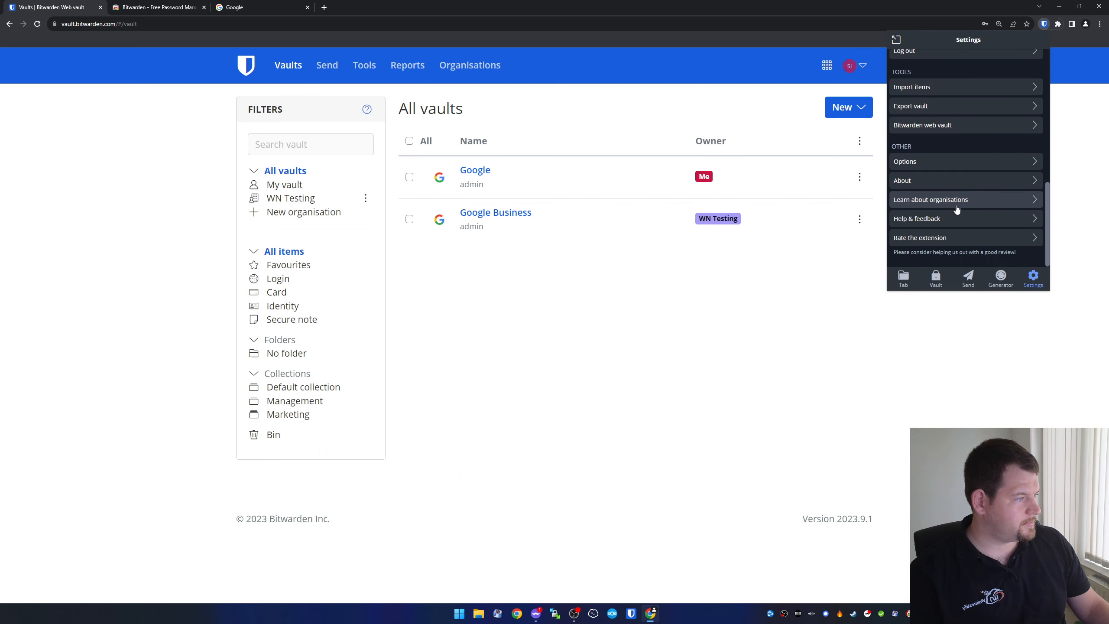
{"action": "scroll", "coordinate": [956, 209], "scroll_direction": "up", "scroll_amount": 4}
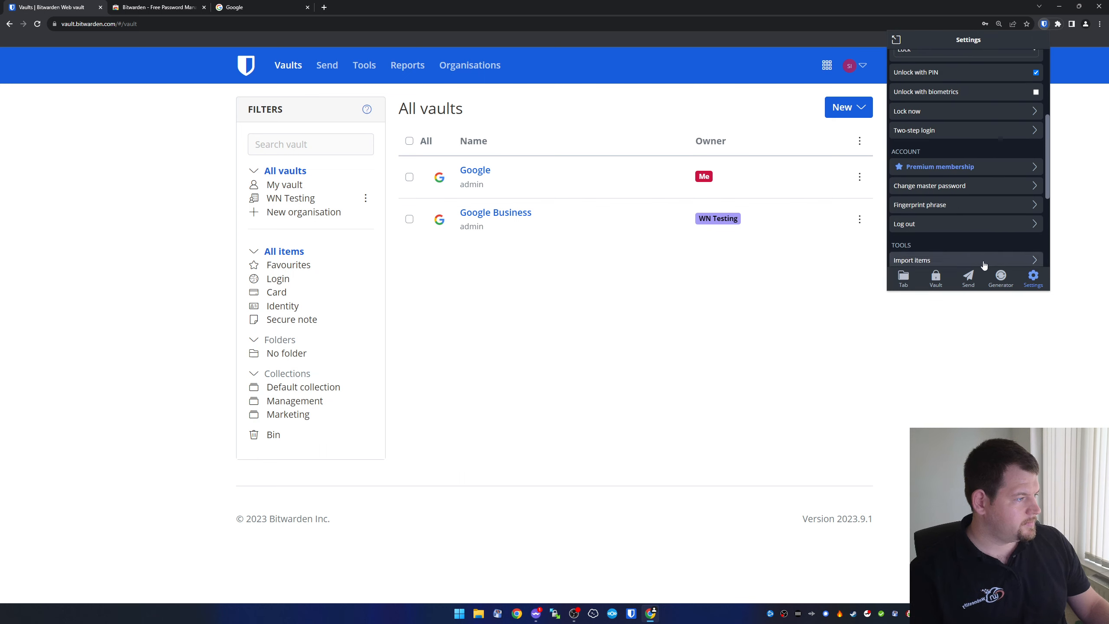
{"action": "scroll", "coordinate": [963, 197], "scroll_direction": "up", "scroll_amount": 4}
{"action": "left_click", "coordinate": [939, 113]}
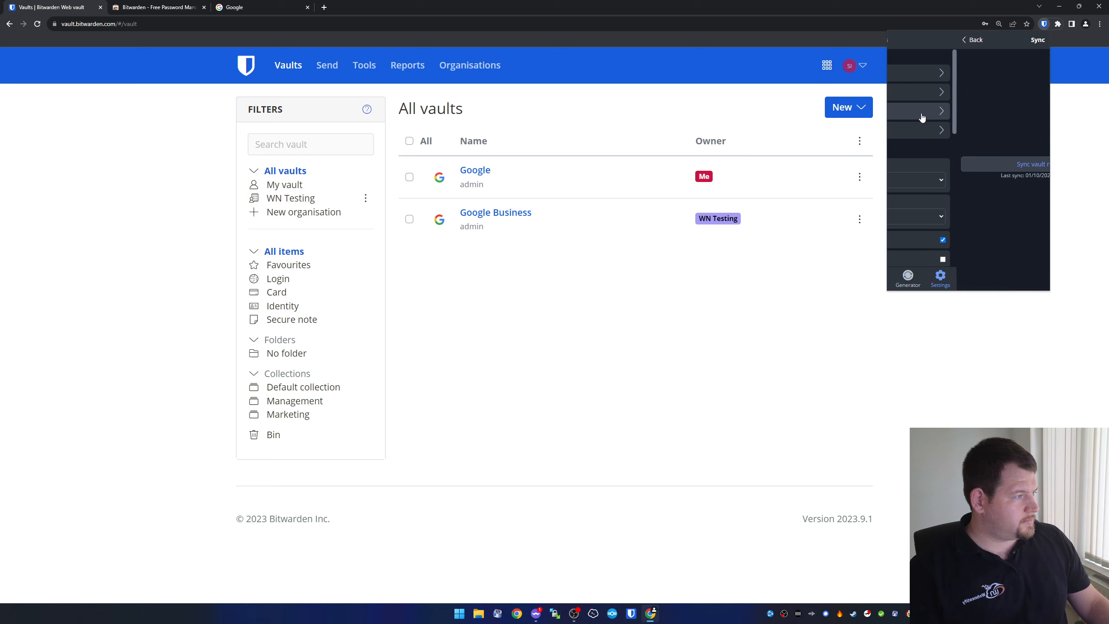
{"action": "left_click", "coordinate": [961, 166]}
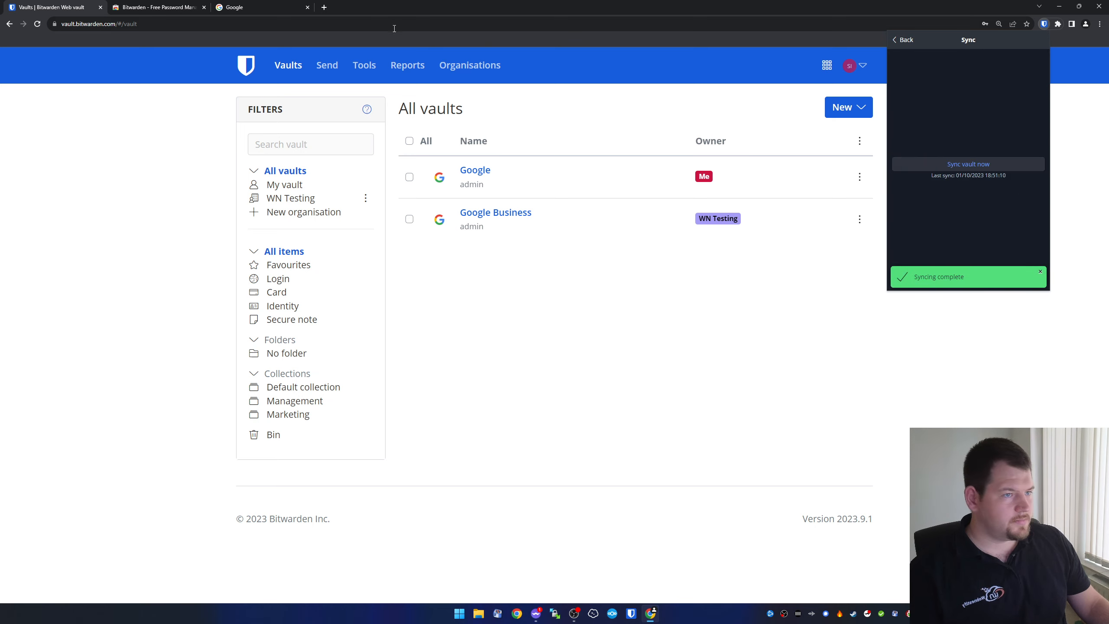
{"action": "left_click", "coordinate": [286, 8]}
{"action": "left_click", "coordinate": [324, 7]}
Load google.de in the new tab and reject all optional cookies.
{"action": "type", "text": "go"}
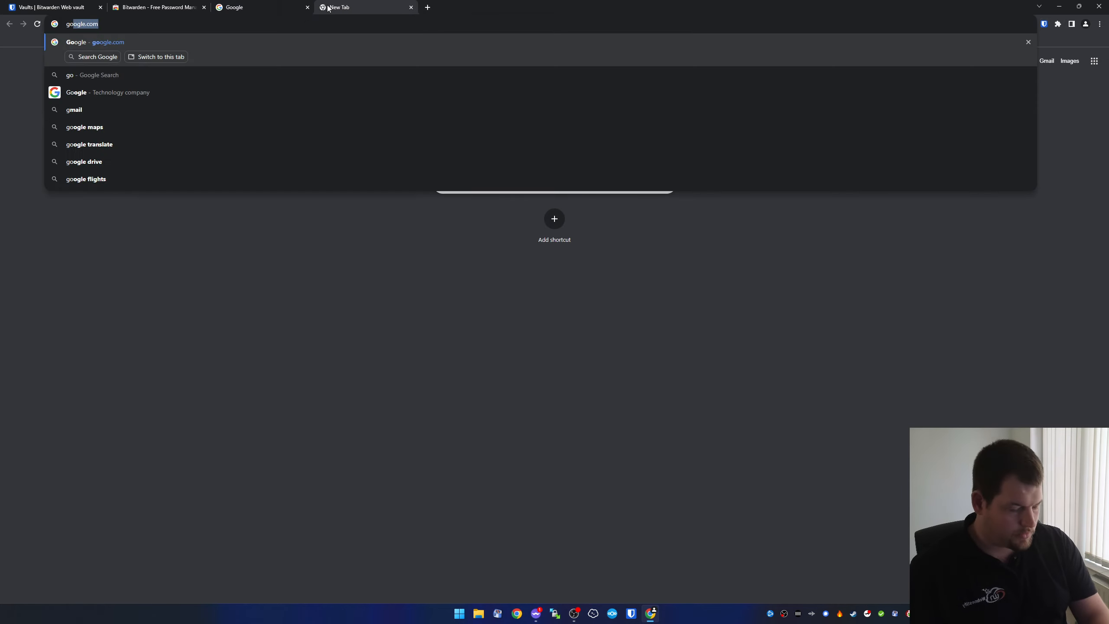
{"action": "type", "text": "ogle.de"}
{"action": "key", "text": "Return"}
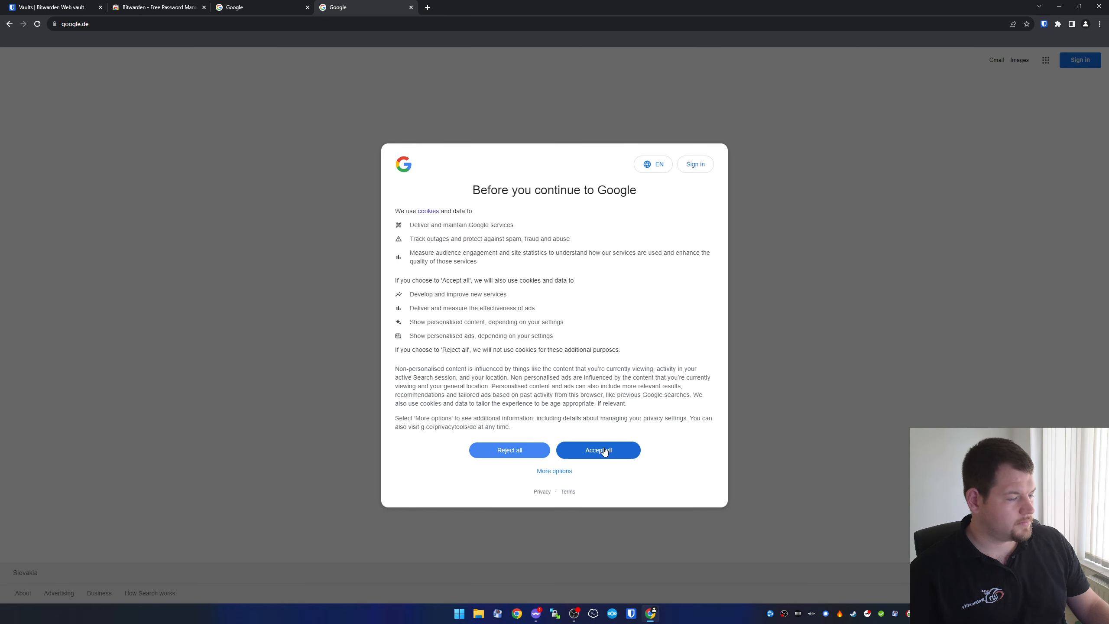
{"action": "left_click", "coordinate": [533, 454]}
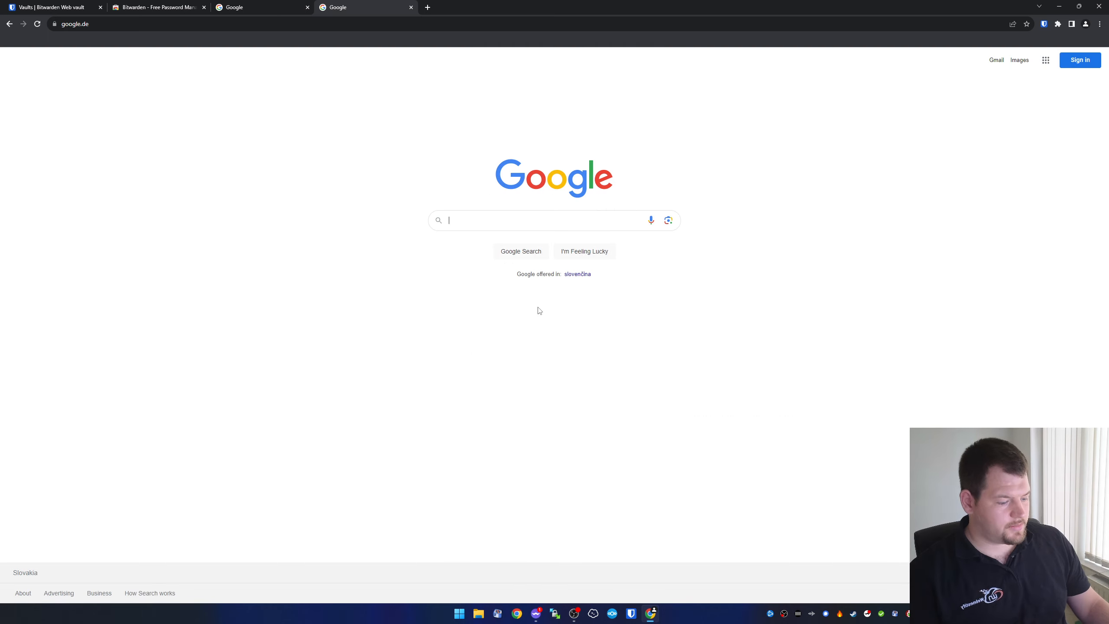
Sync the vault now from the Bitwarden extension's settings.
{"action": "left_click", "coordinate": [1038, 26]}
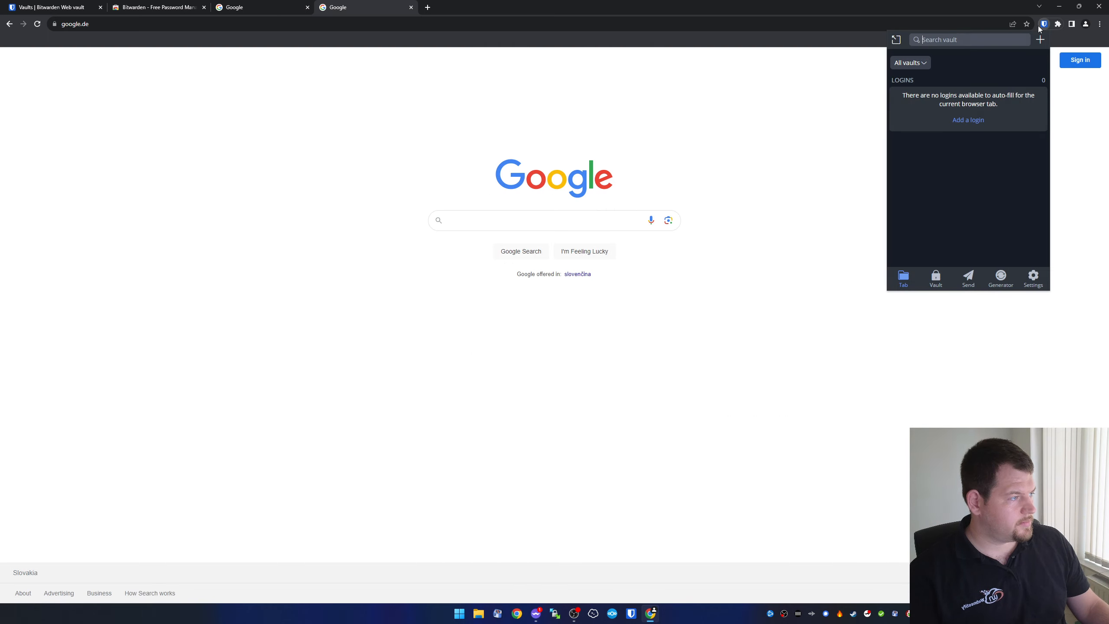
{"action": "left_click", "coordinate": [1033, 277]}
{"action": "left_click", "coordinate": [961, 111]}
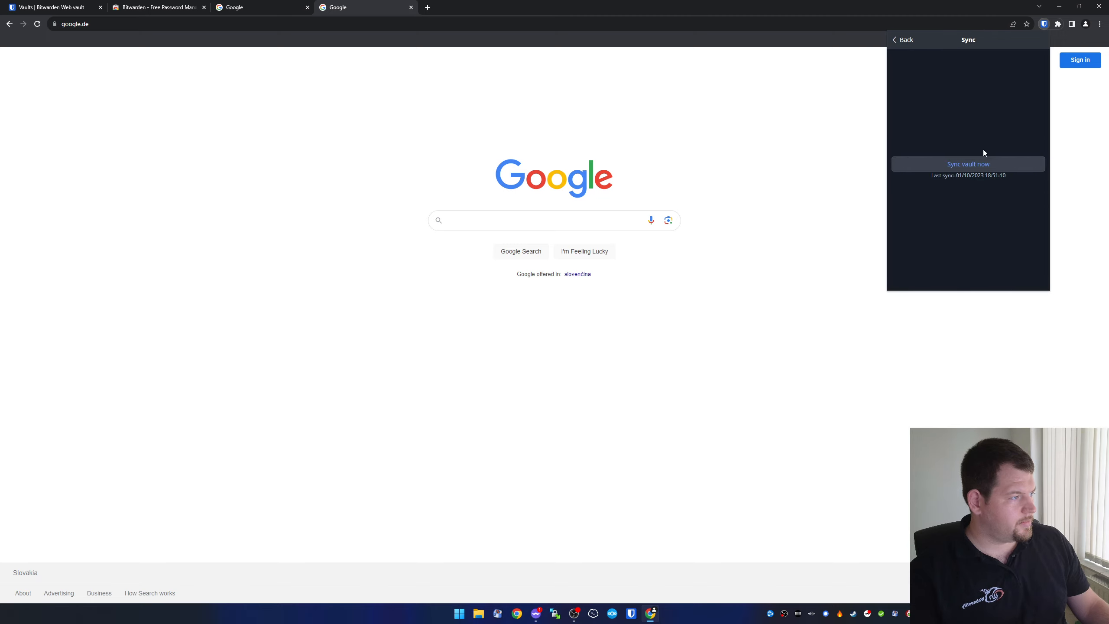
{"action": "left_click", "coordinate": [978, 164]}
{"action": "left_click", "coordinate": [904, 49]}
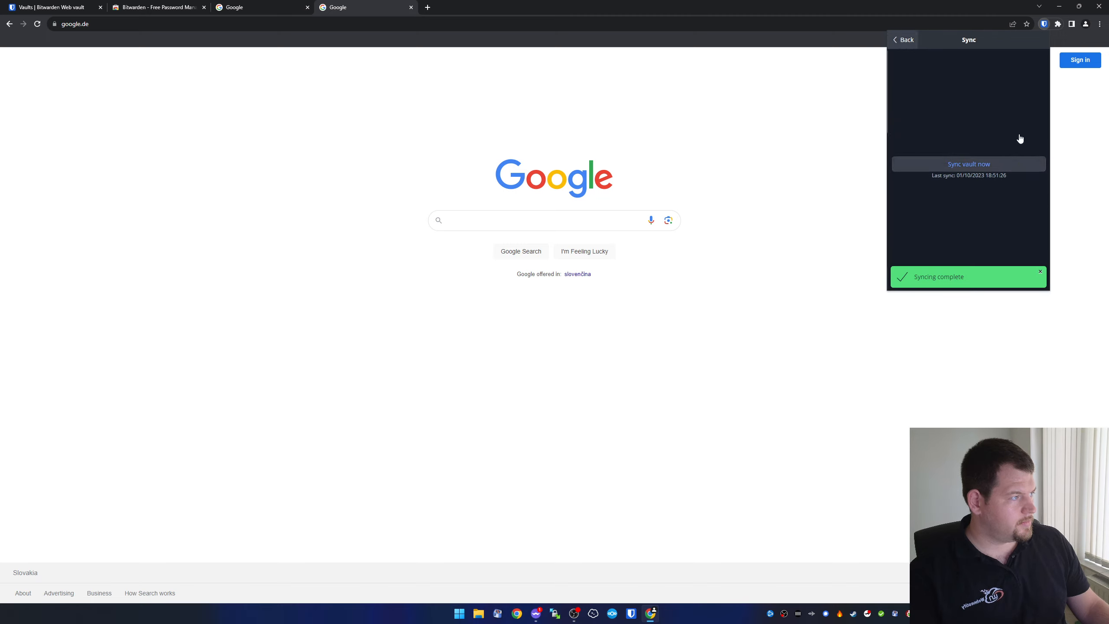
{"action": "left_click", "coordinate": [1044, 24]}
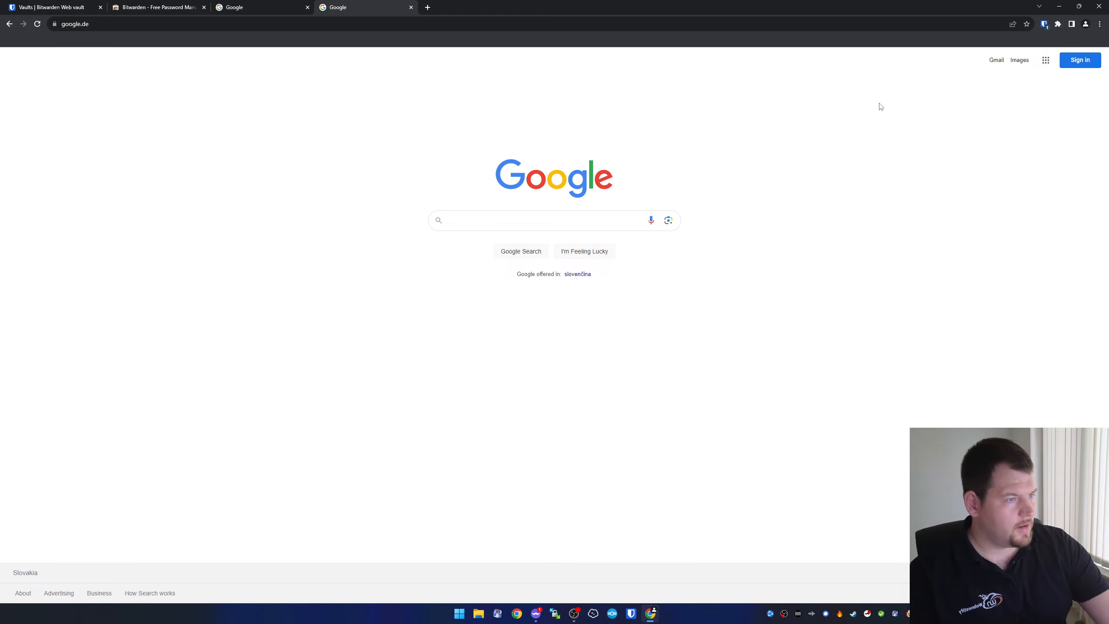
Compare the logins the extension offers on google.de and on google.com.
{"action": "left_click", "coordinate": [106, 24]}
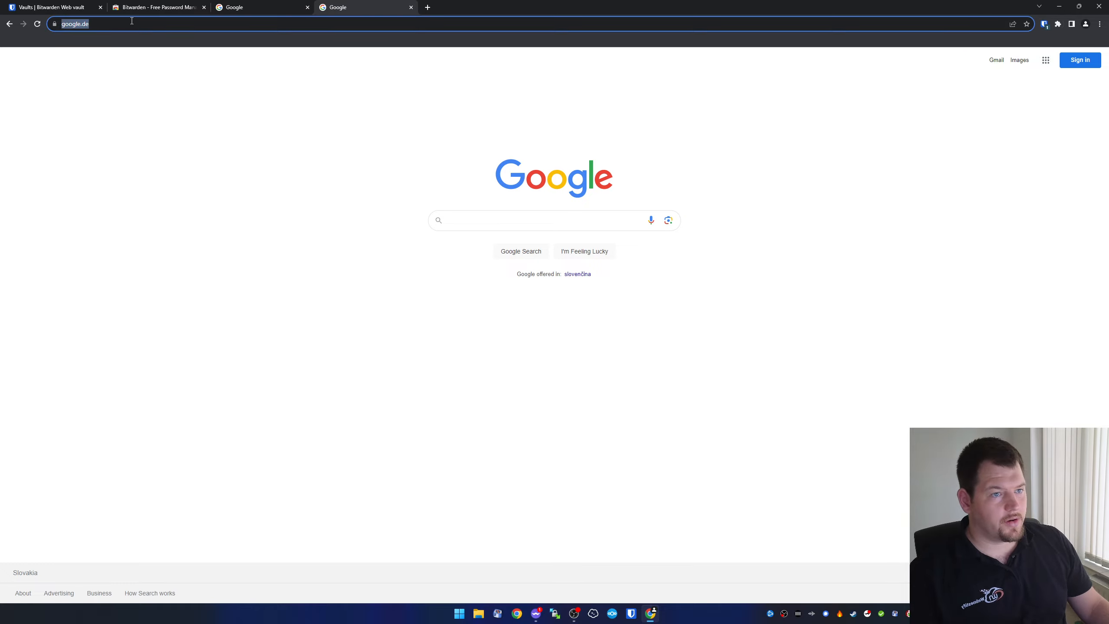
{"action": "left_click", "coordinate": [1043, 25]}
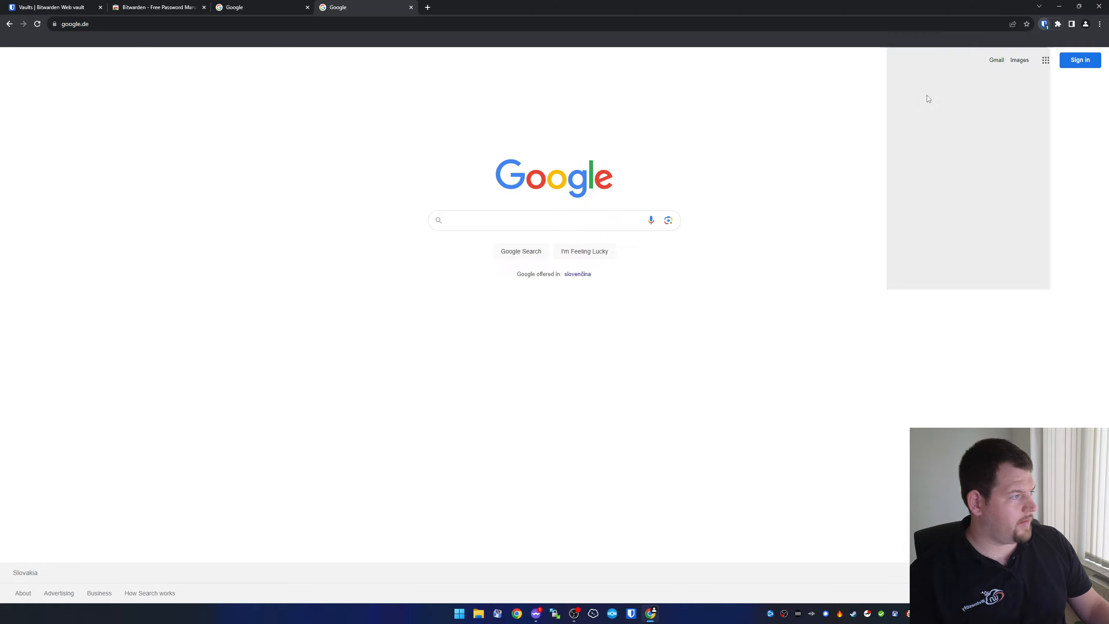
{"action": "left_click", "coordinate": [260, 5]}
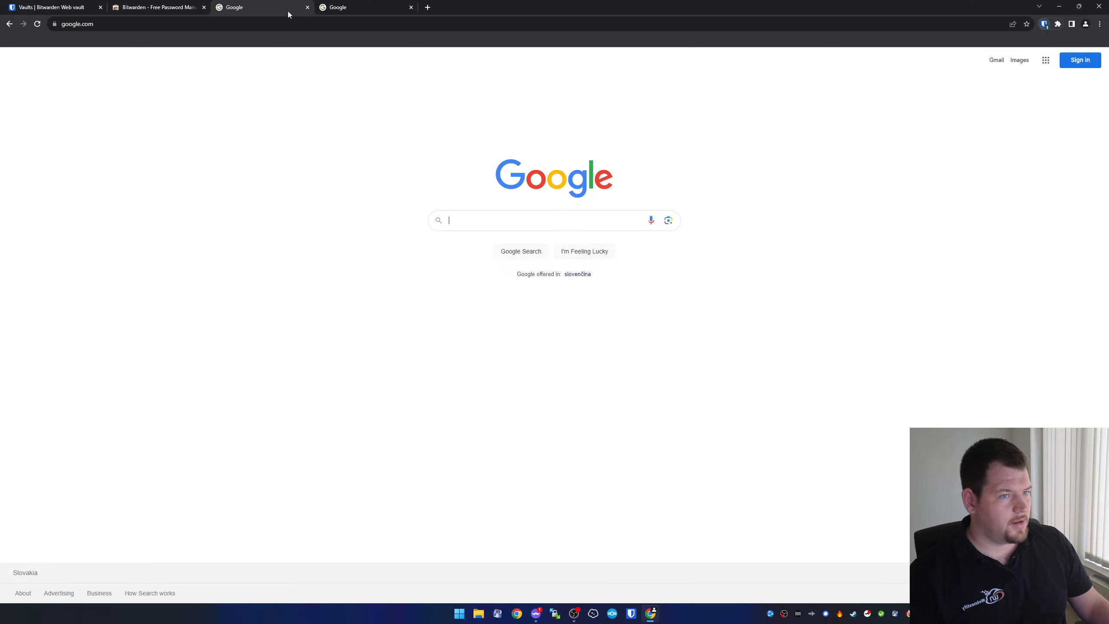
{"action": "left_click", "coordinate": [1043, 23]}
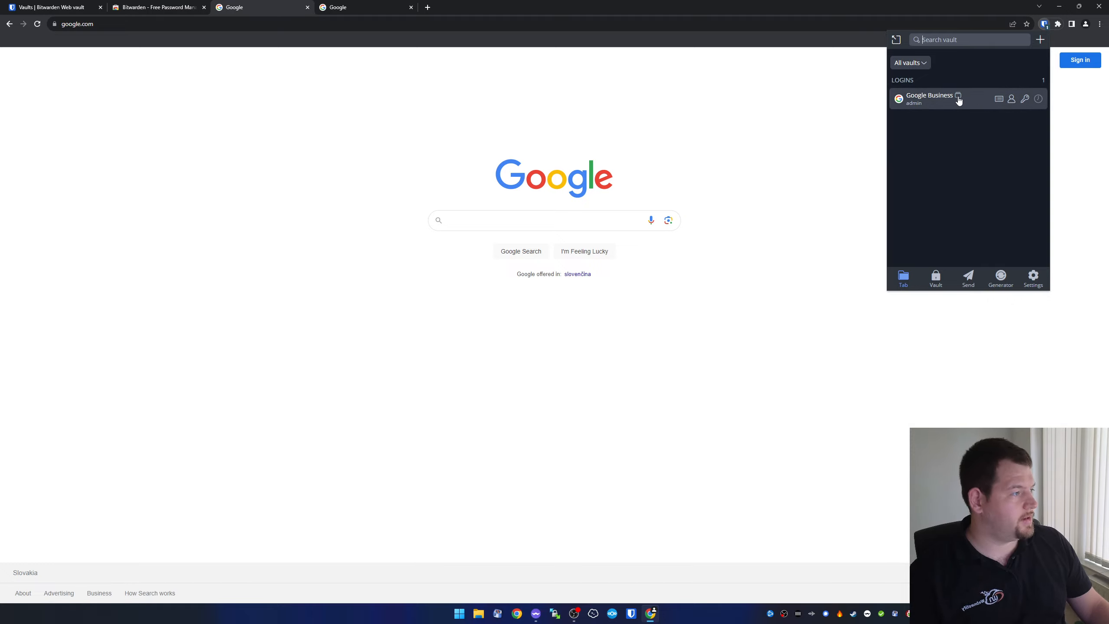
{"action": "mouse_move", "coordinate": [958, 101]}
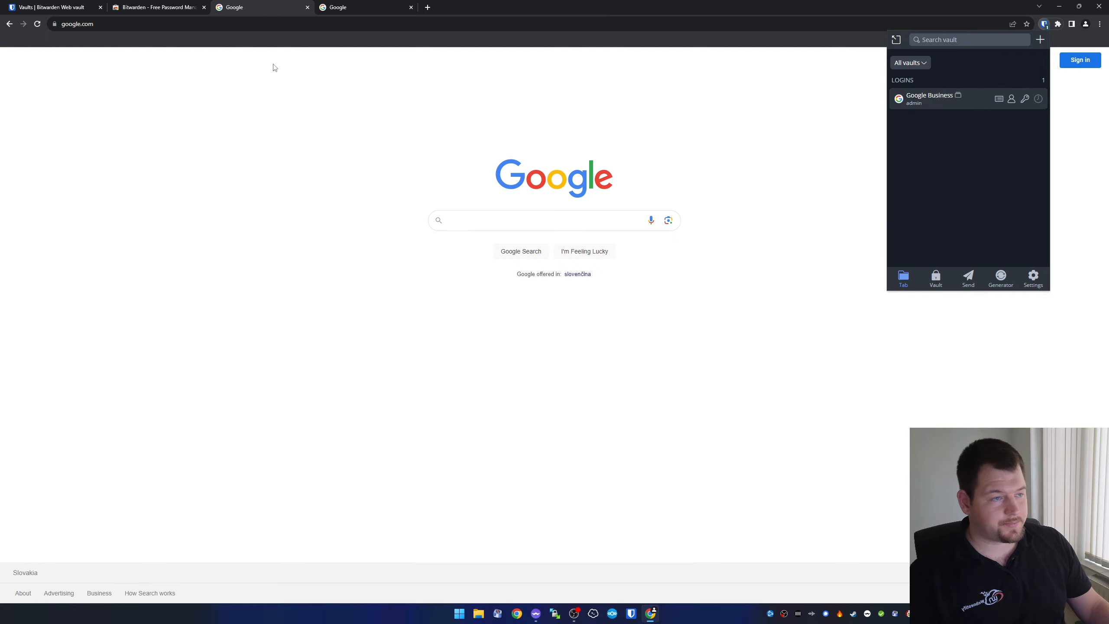
Check the Google login's actions list in the web vault, then dismiss it.
{"action": "left_click", "coordinate": [363, 7]}
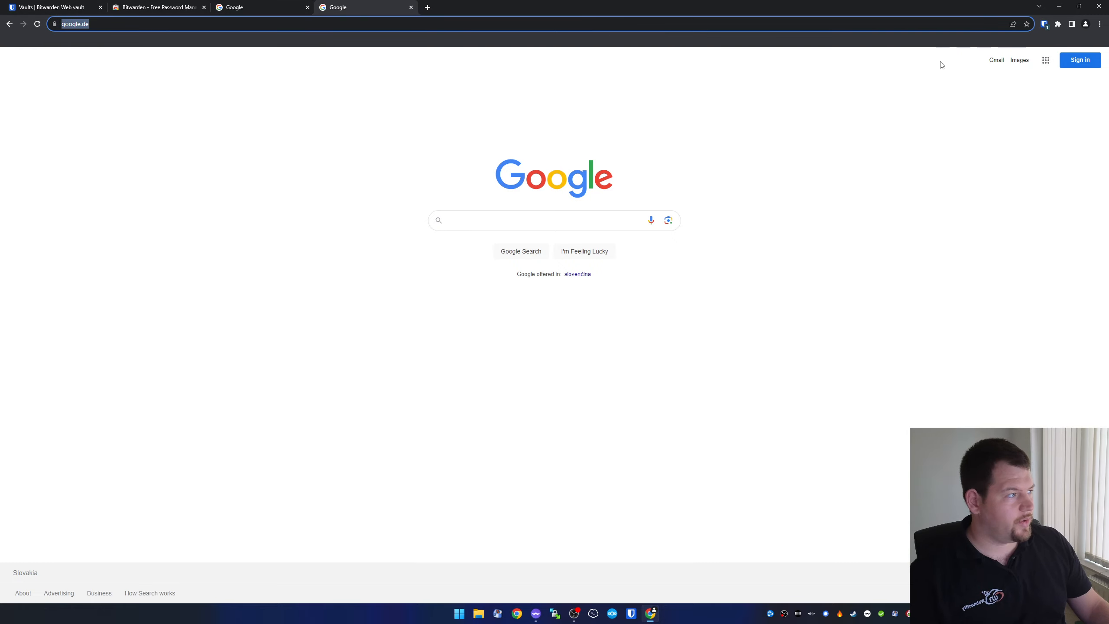
{"action": "left_click", "coordinate": [71, 8]}
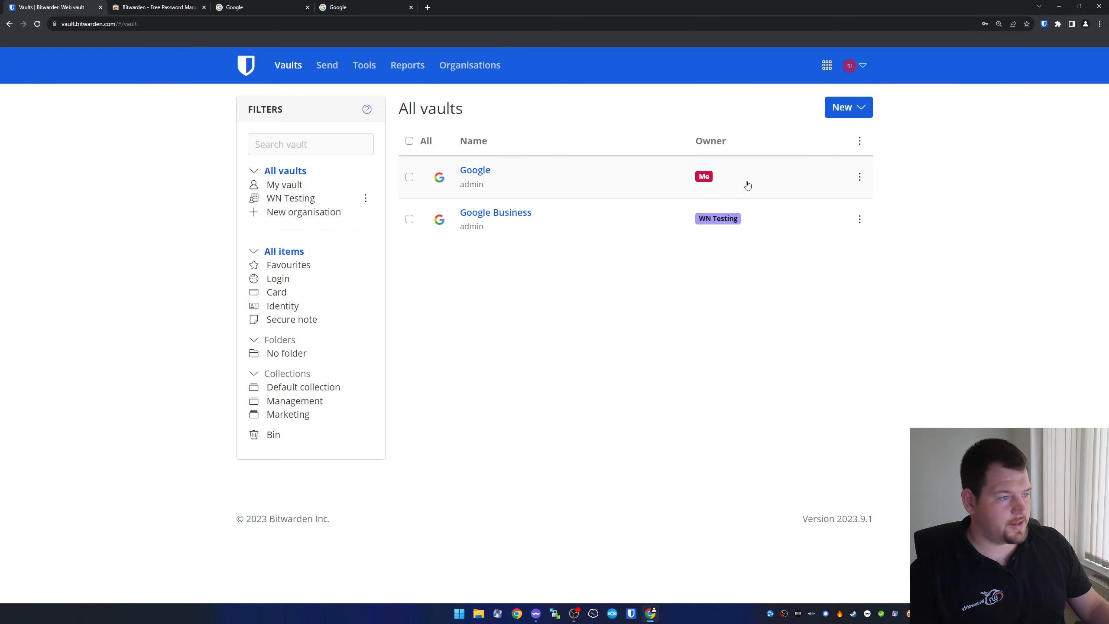
{"action": "left_click", "coordinate": [859, 176]}
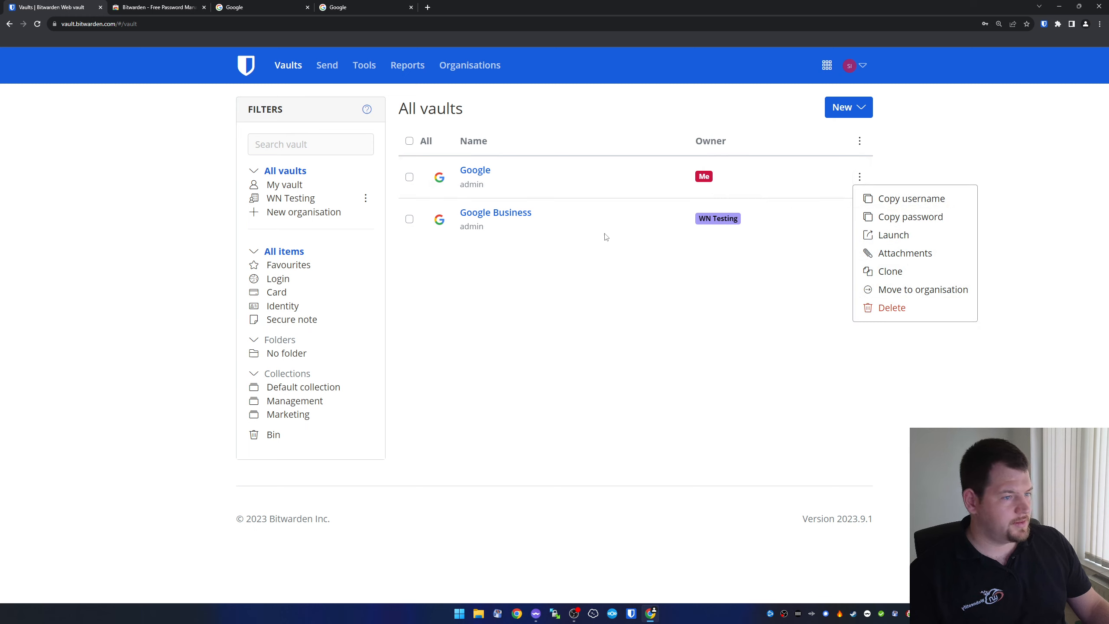
{"action": "left_click", "coordinate": [573, 371]}
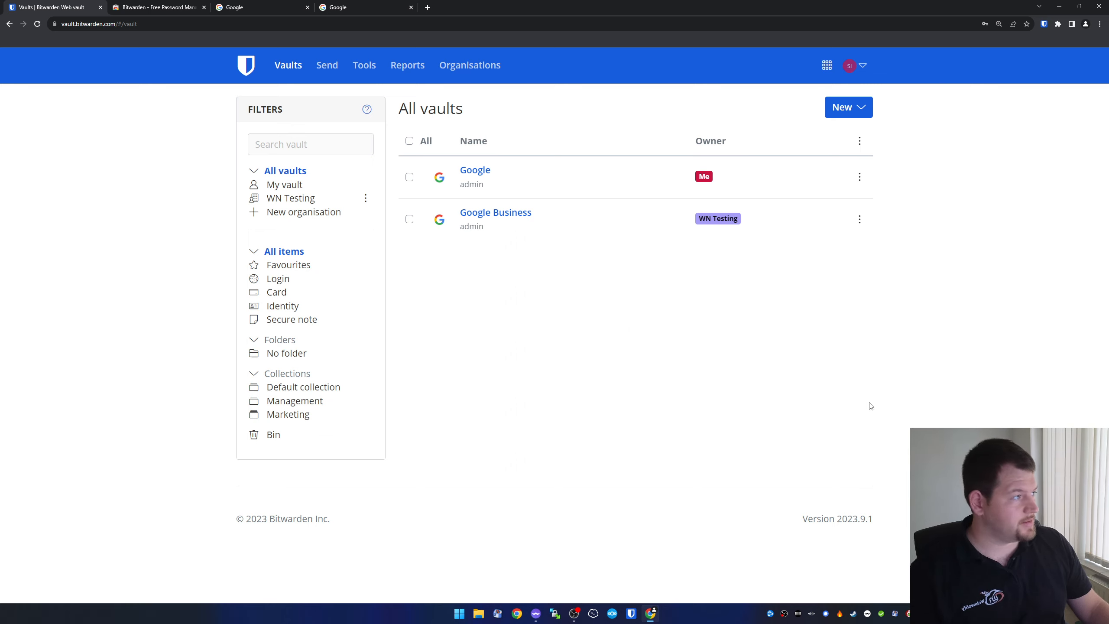
Close the google.de and google.com tabs.
{"action": "left_click", "coordinate": [350, 3]}
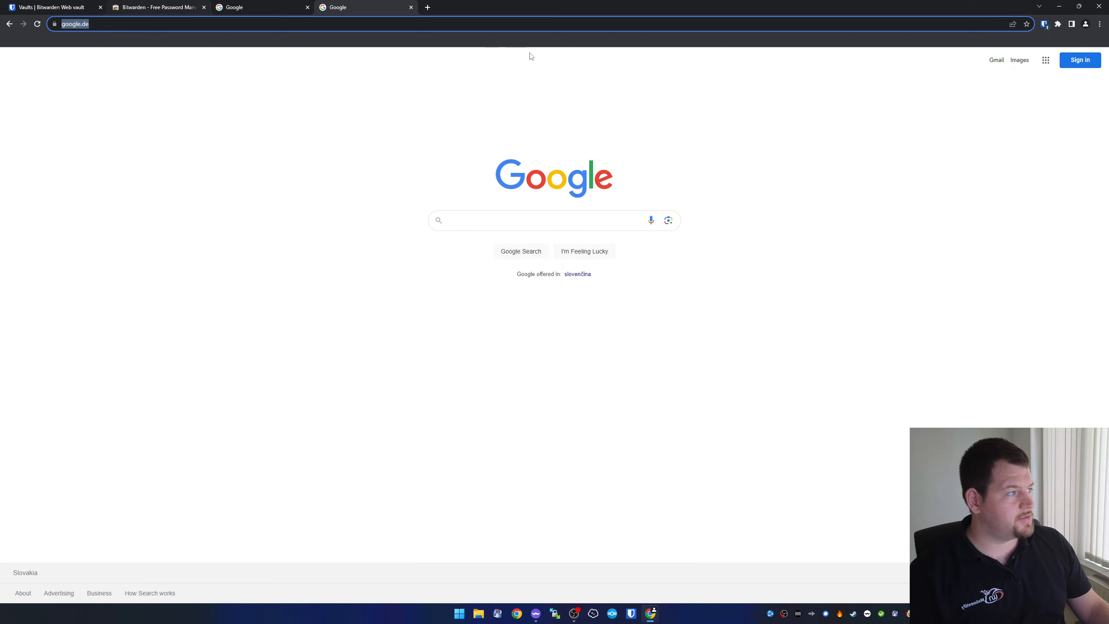
{"action": "left_click", "coordinate": [410, 7]}
{"action": "left_click", "coordinate": [308, 7]}
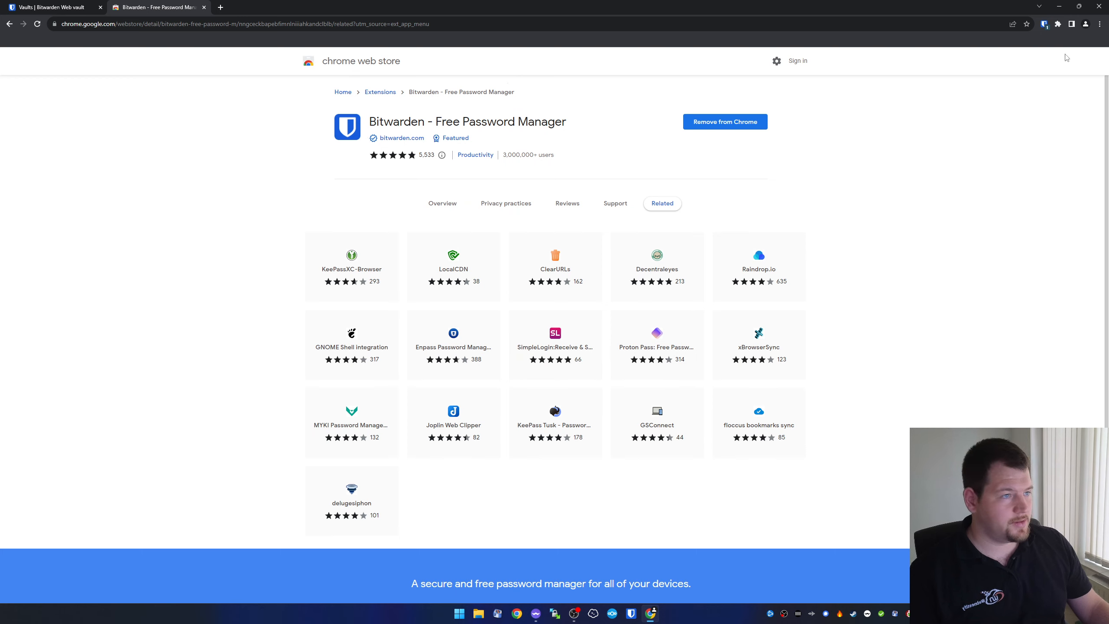
Open the Bitwarden website in a new tab from the extension's menu.
{"action": "left_click", "coordinate": [1047, 24]}
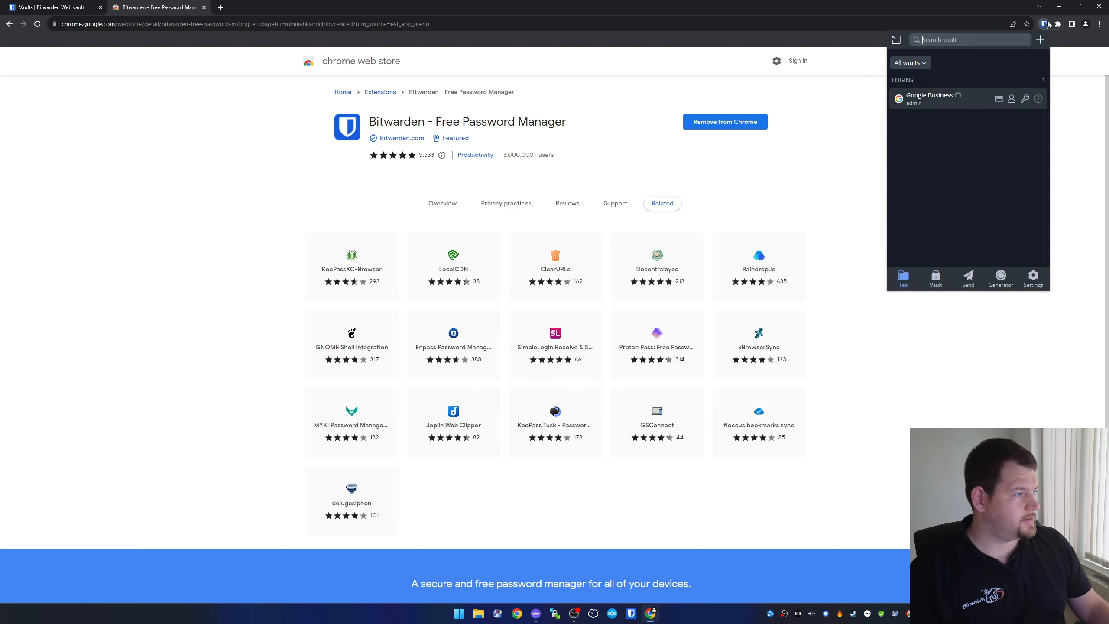
{"action": "left_click", "coordinate": [1059, 23]}
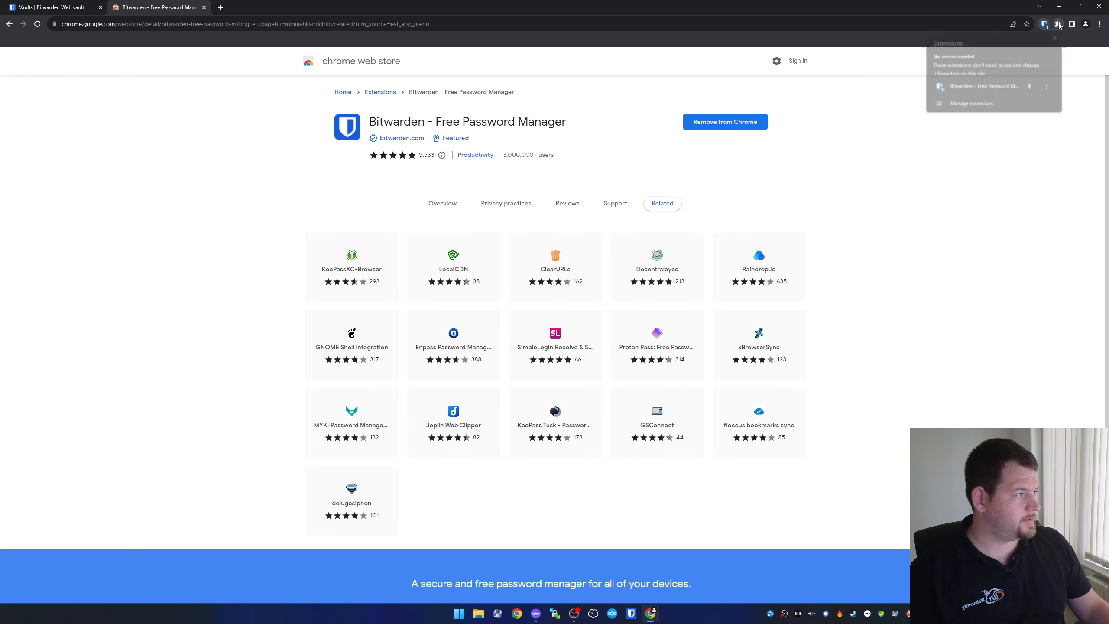
{"action": "left_click", "coordinate": [1054, 89]}
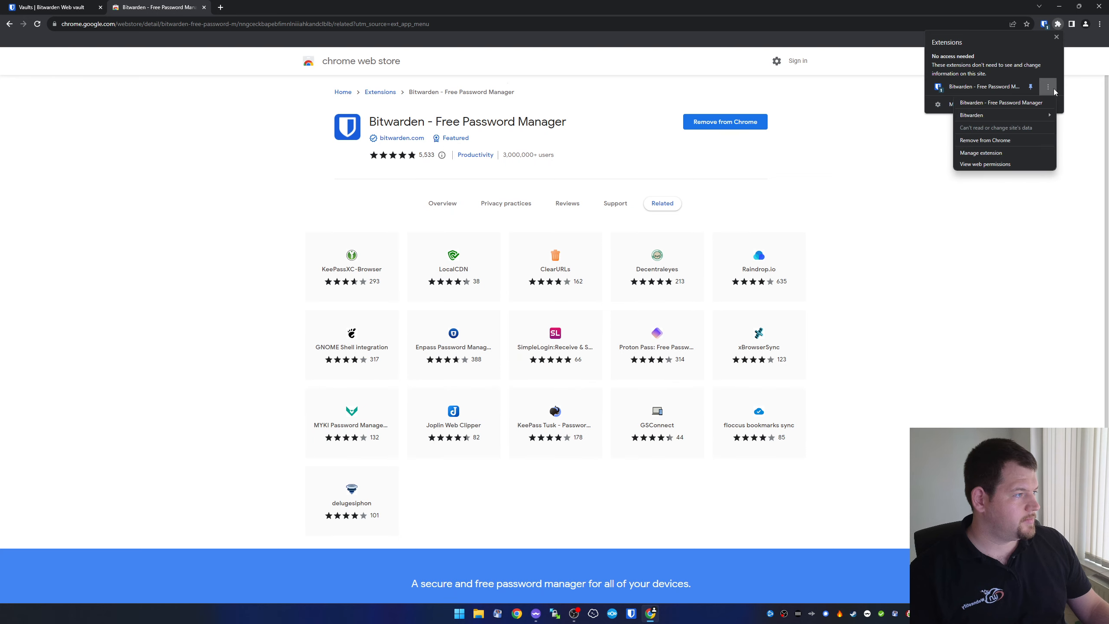
{"action": "left_click", "coordinate": [1005, 102]}
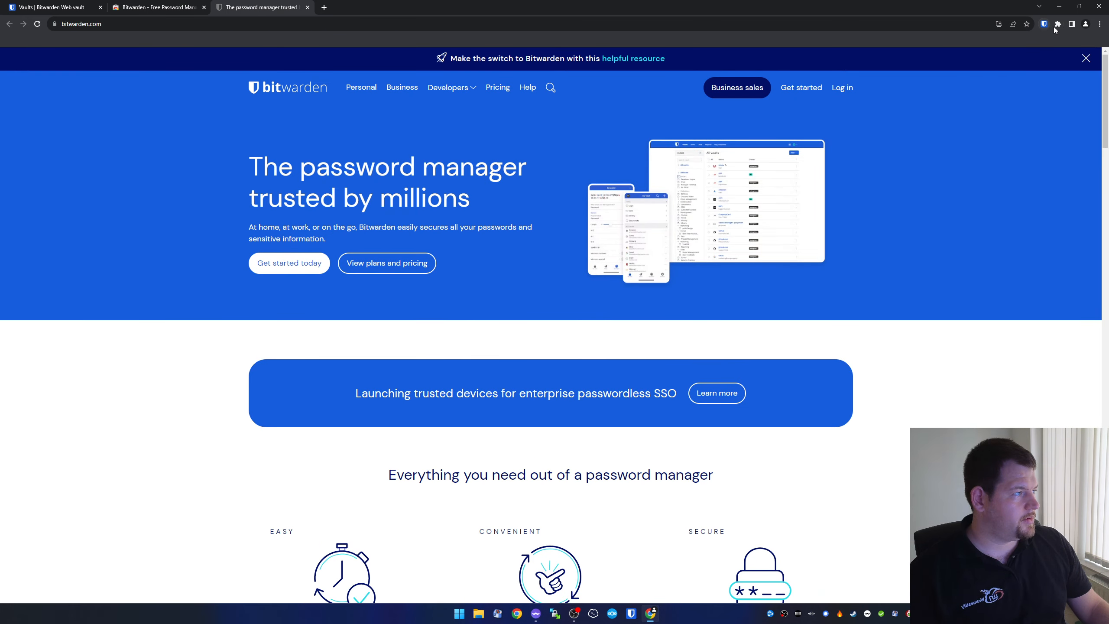
Go to the Bitwarden extension's keyboard shortcuts in Chrome's extension management.
{"action": "left_click", "coordinate": [1057, 25]}
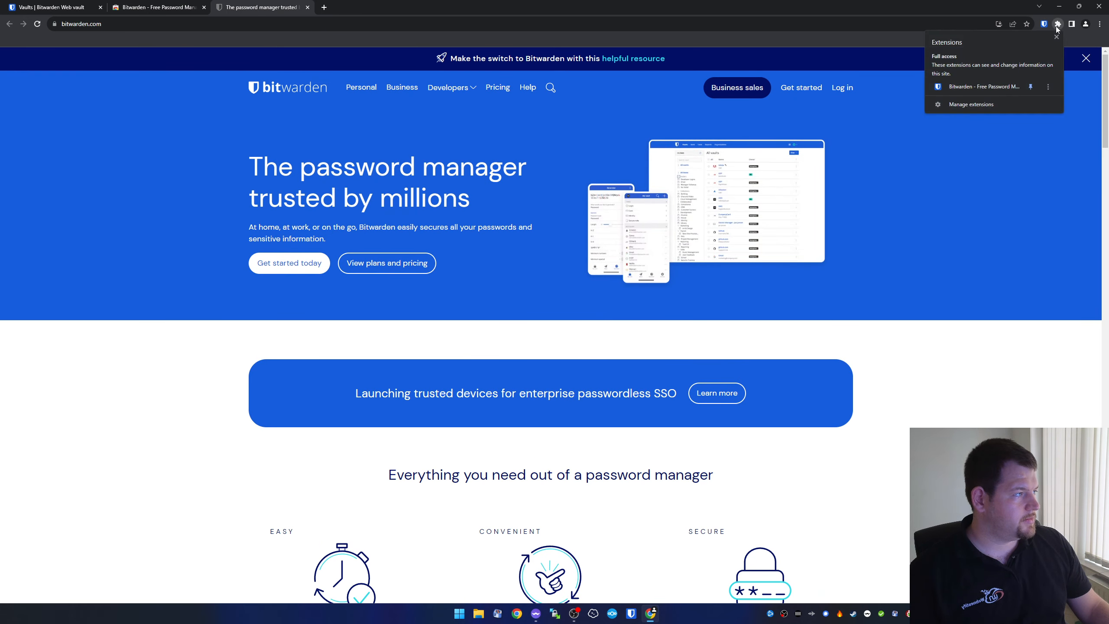
{"action": "left_click", "coordinate": [980, 105]}
{"action": "left_click", "coordinate": [42, 102]}
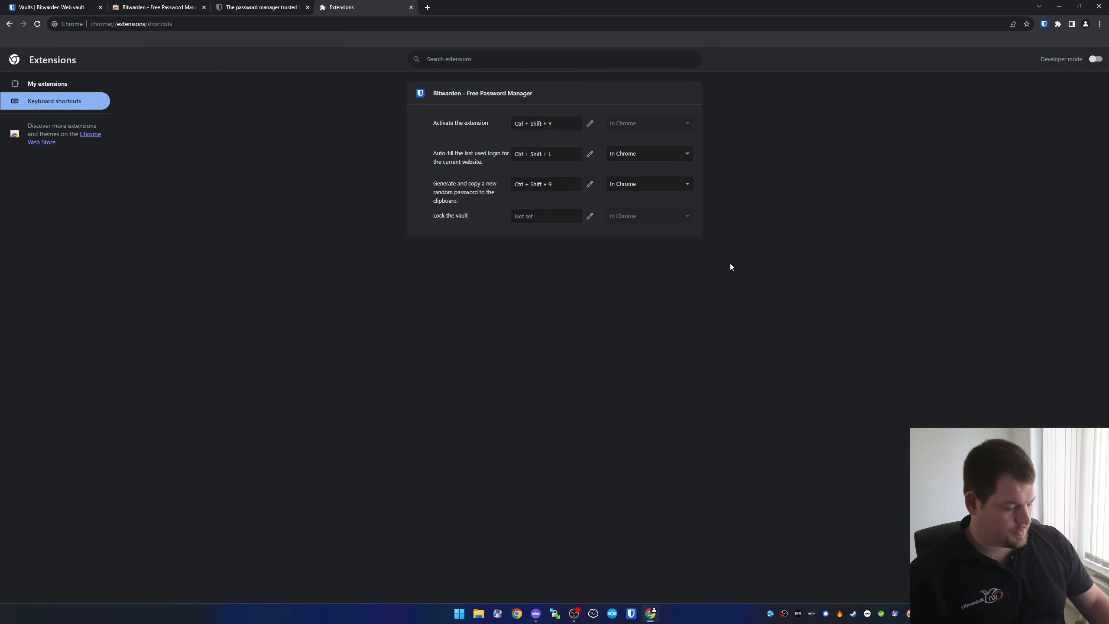
{"action": "scroll", "coordinate": [730, 263], "scroll_direction": "up", "scroll_amount": 4}
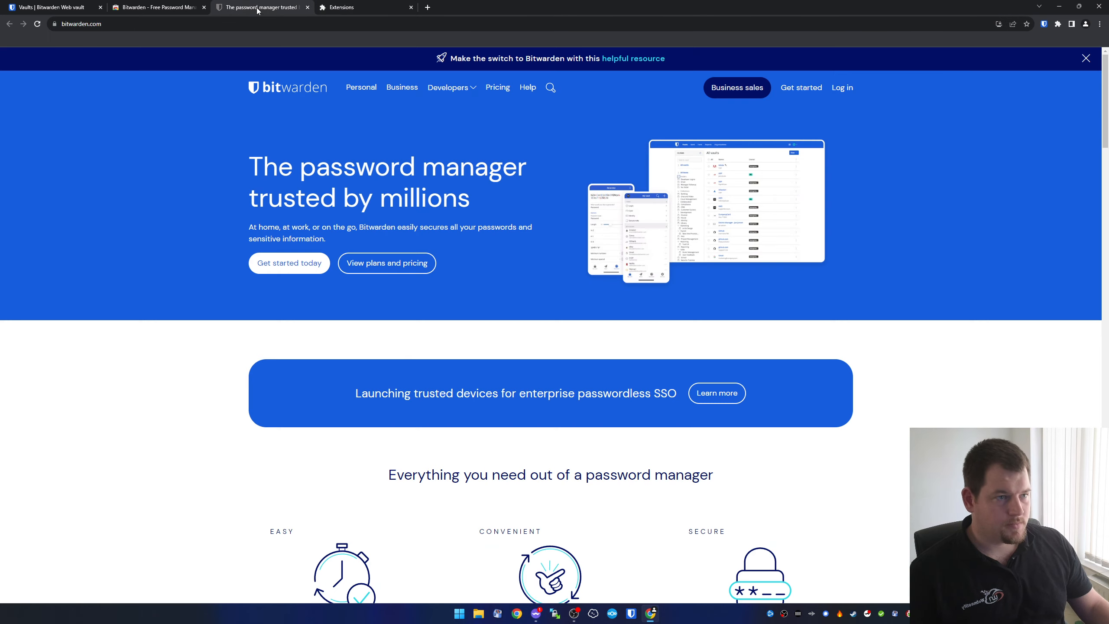
Look over the Bitwarden tabs, then close the extension shortcuts page.
{"action": "left_click", "coordinate": [258, 7]}
{"action": "left_click", "coordinate": [170, 7]}
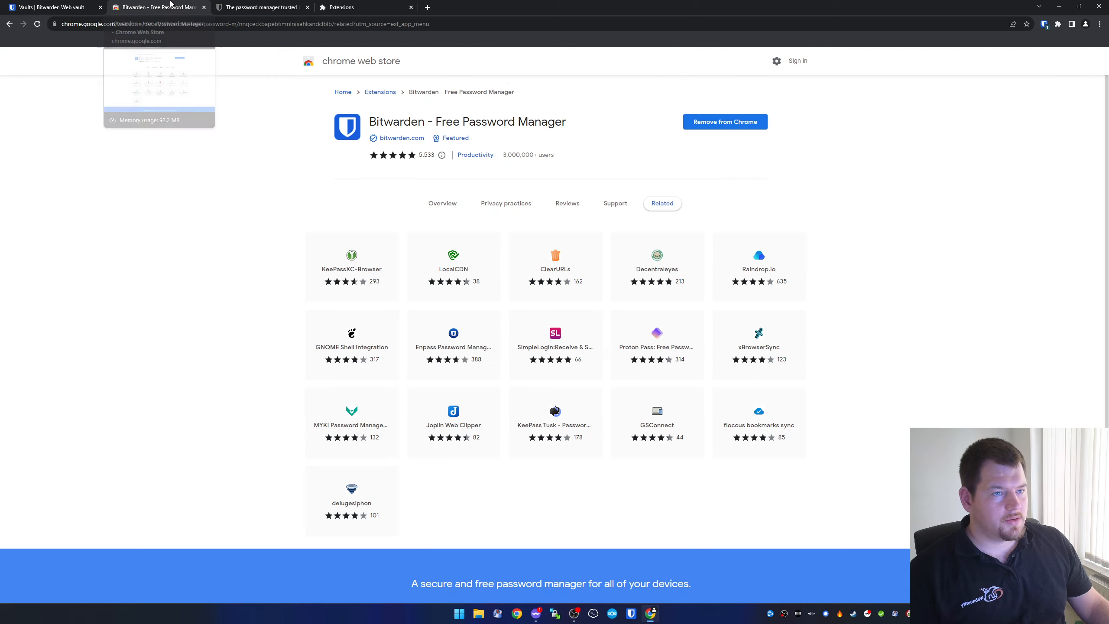
{"action": "left_click", "coordinate": [227, 7]}
{"action": "left_click", "coordinate": [358, 15]}
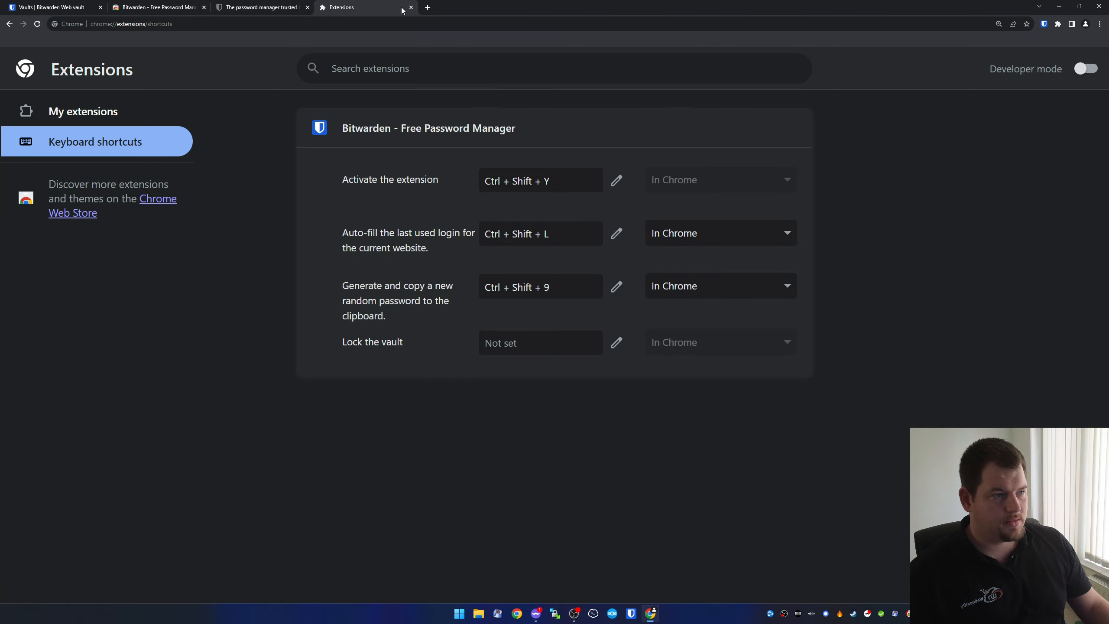
{"action": "left_click", "coordinate": [410, 7]}
Load google.com, enter a username on the Google sign-in page, then close that tab.
{"action": "left_click", "coordinate": [324, 7]}
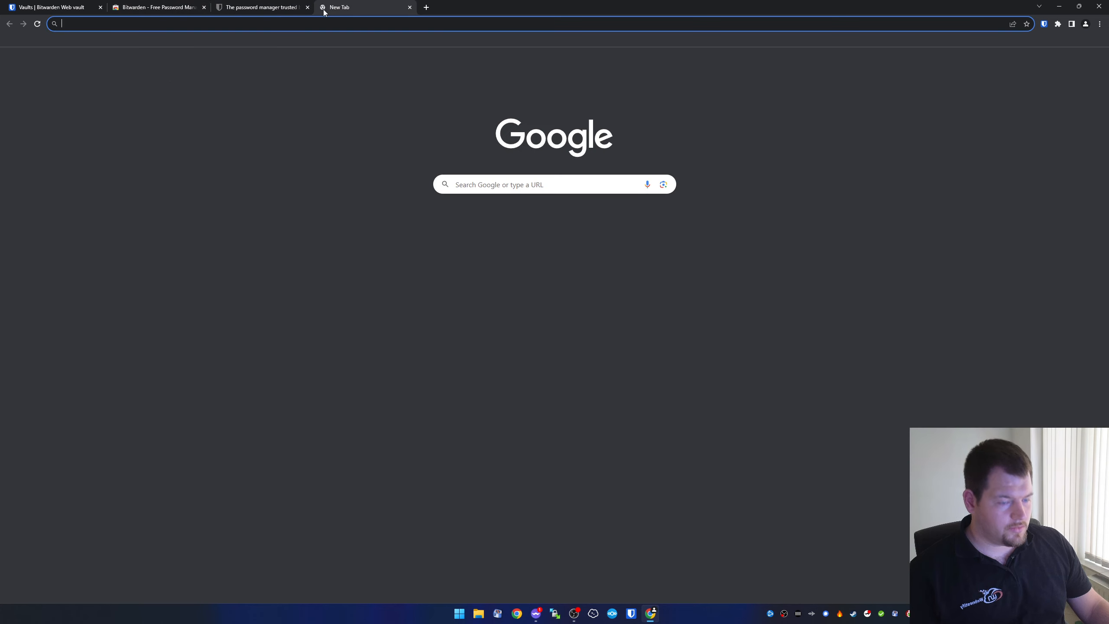
{"action": "type", "text": "google.com"}
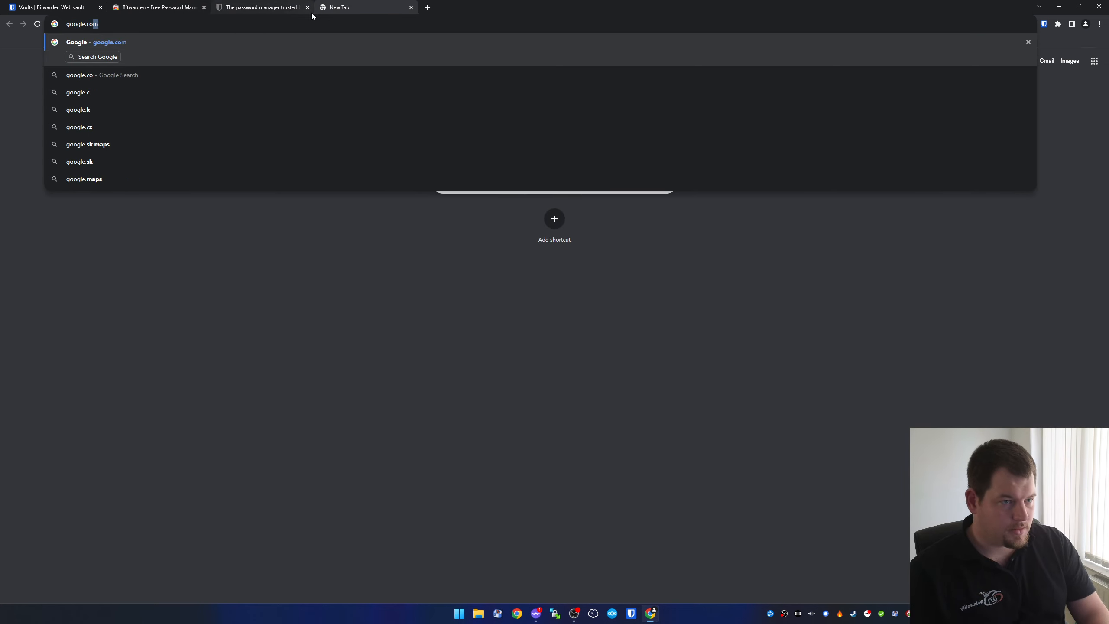
{"action": "key", "text": "Return"}
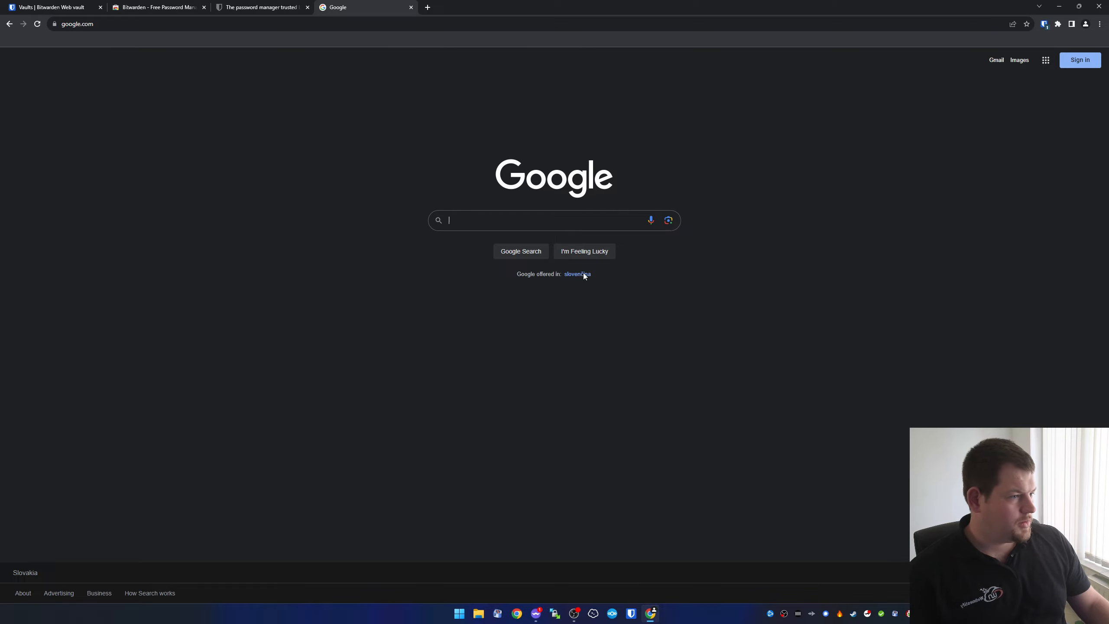
{"action": "left_click", "coordinate": [1086, 64]}
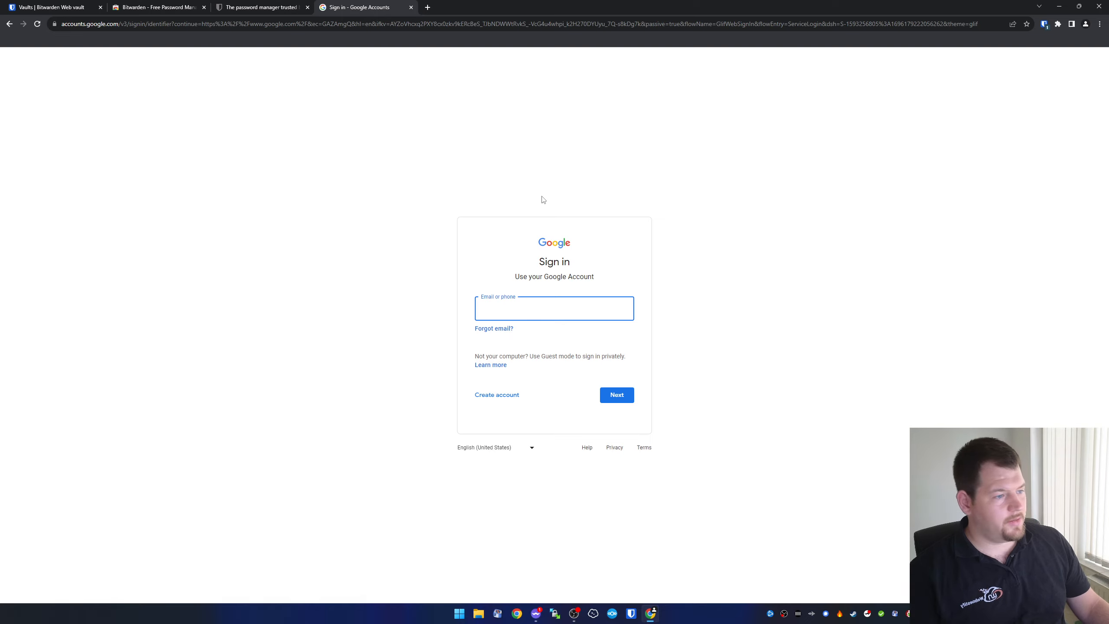
{"action": "type", "text": "admin"}
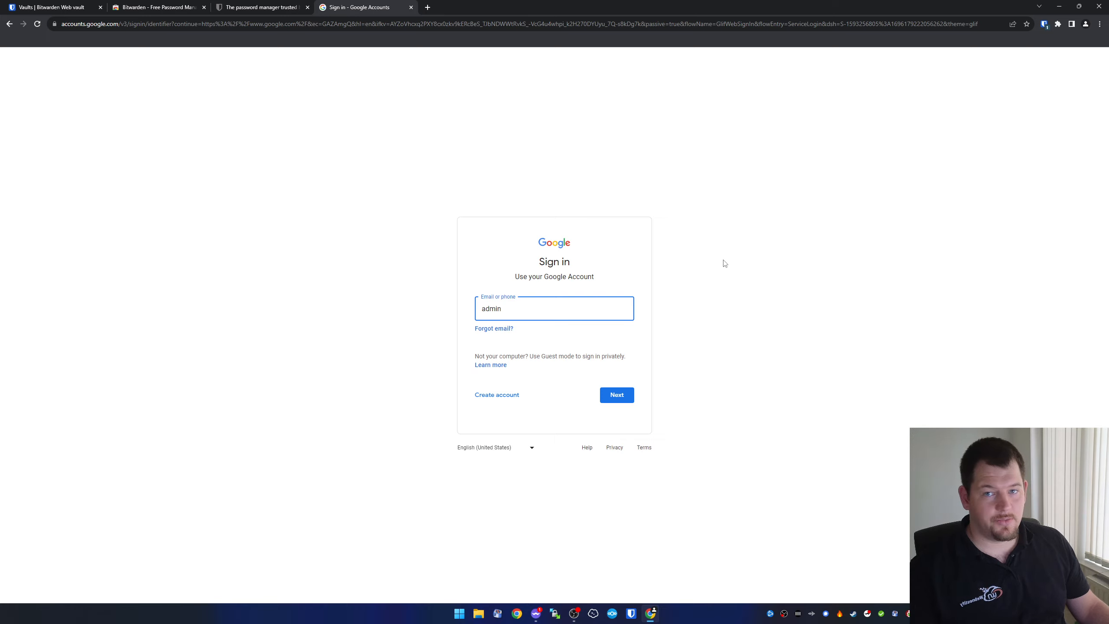
{"action": "left_click", "coordinate": [411, 7]}
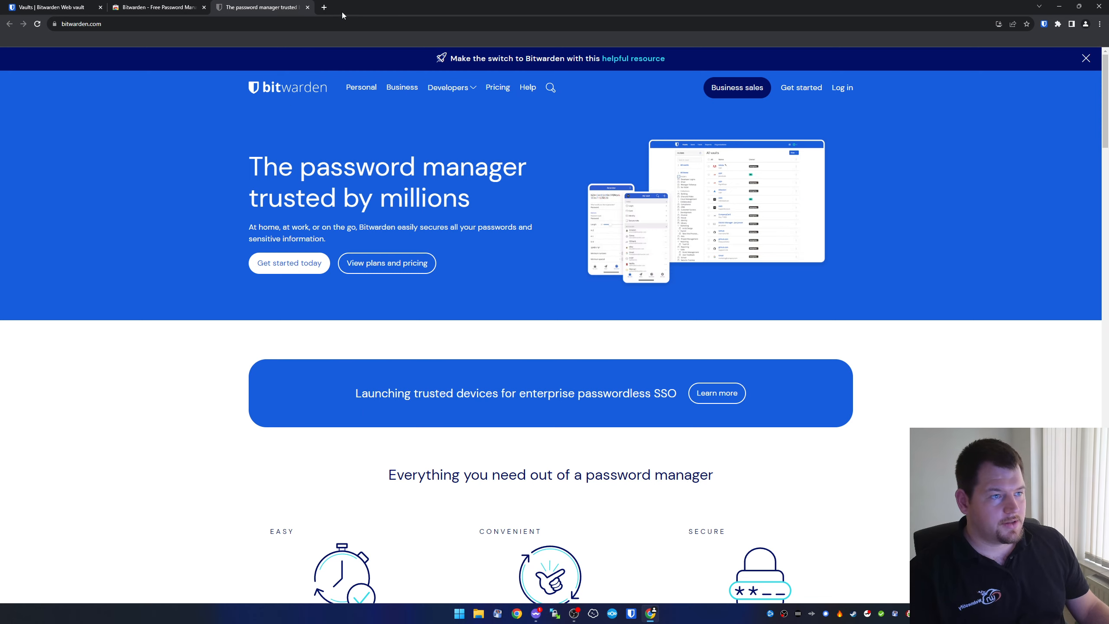
Load the Webnestify contact page (typed as webnestify.ccloud/contact) in a new tab.
{"action": "left_click", "coordinate": [323, 10]}
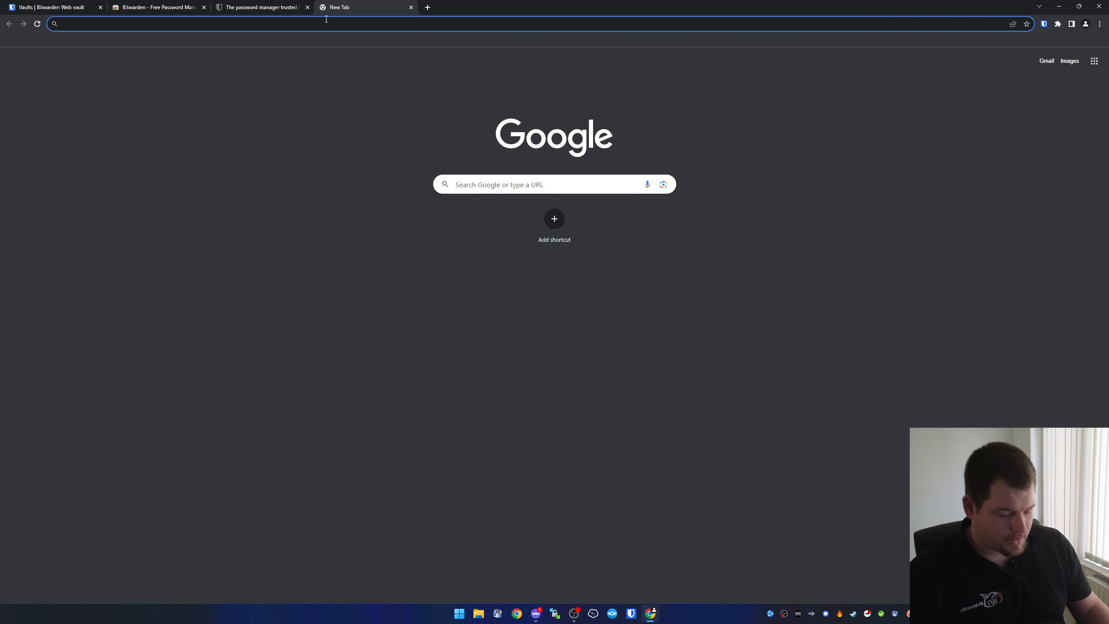
{"action": "type", "text": "webnestify.c"}
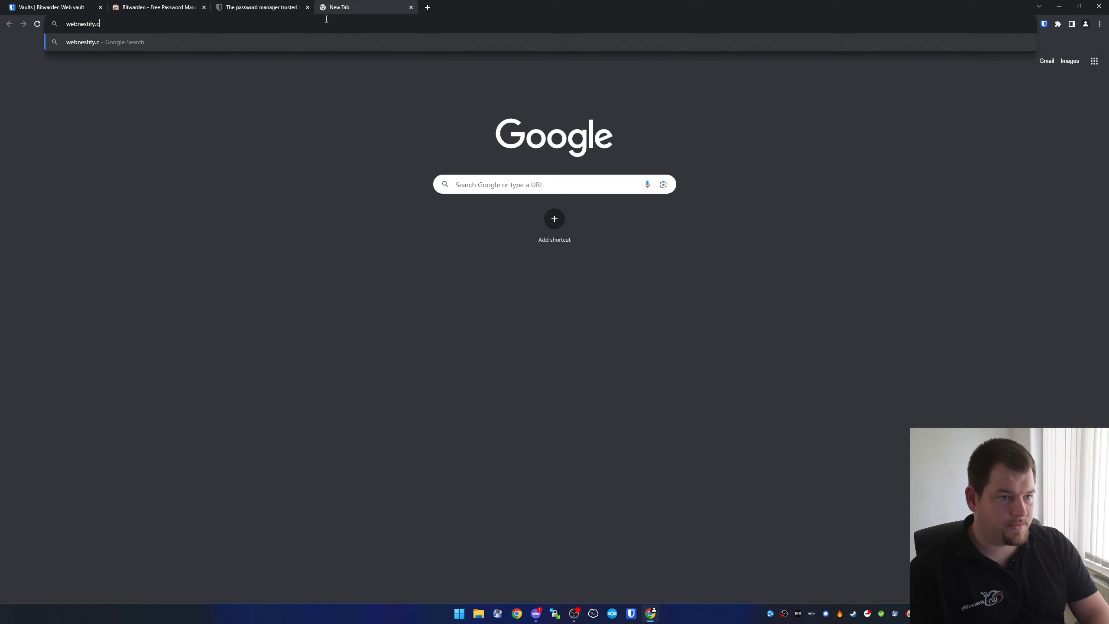
{"action": "type", "text": "cloud"}
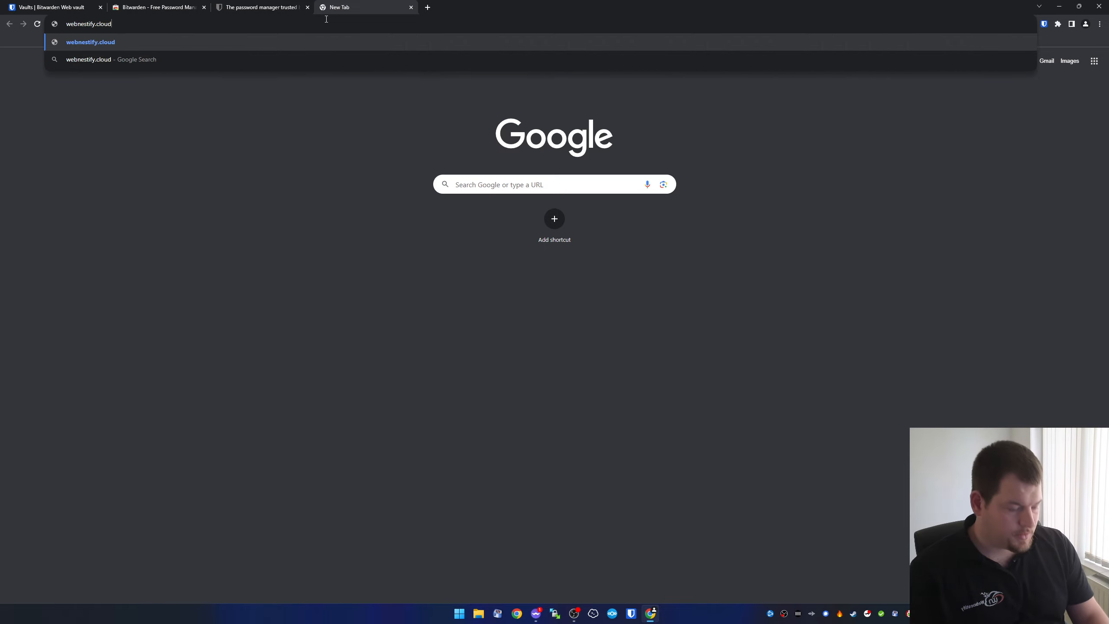
{"action": "type", "text": "/contact"}
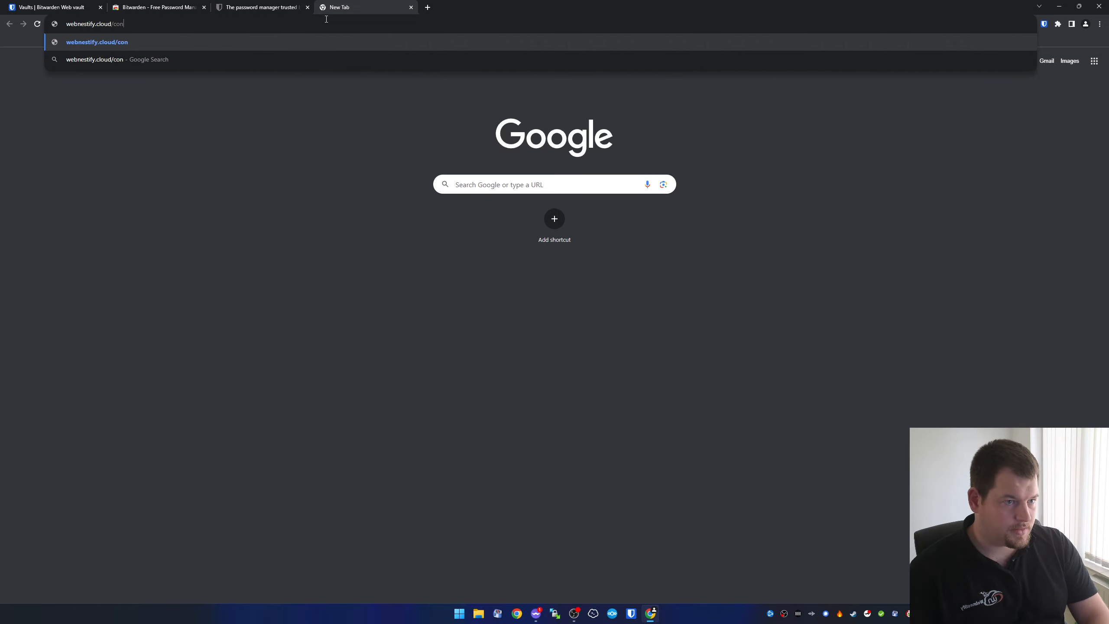
{"action": "key", "text": "Return"}
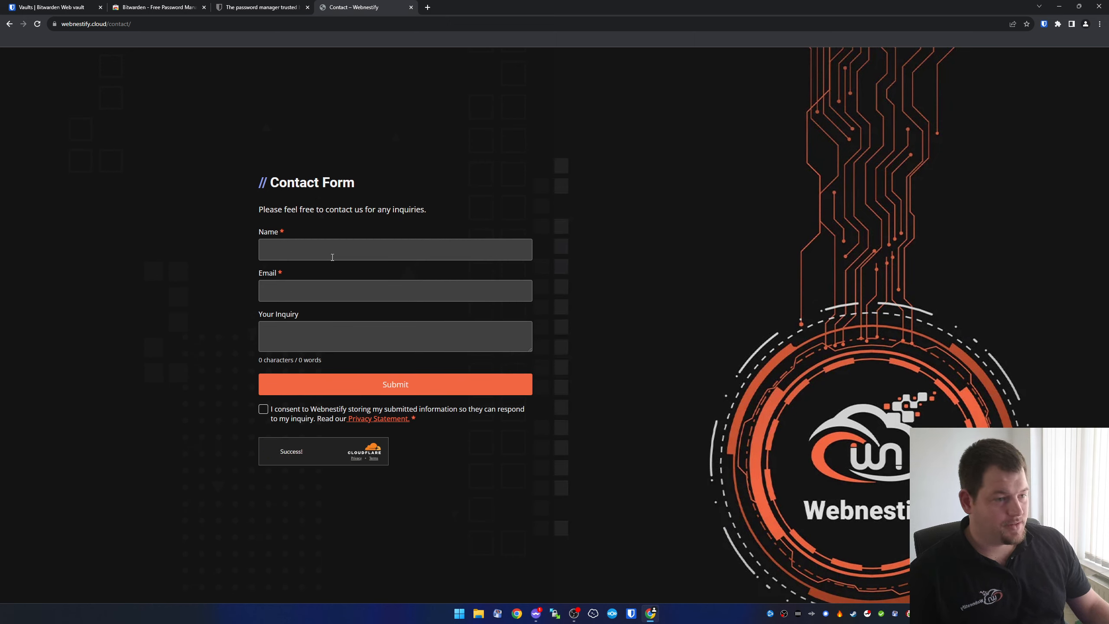
View the Bitwarden context options on the Name field, then open the extension popup.
{"action": "left_click", "coordinate": [347, 250]}
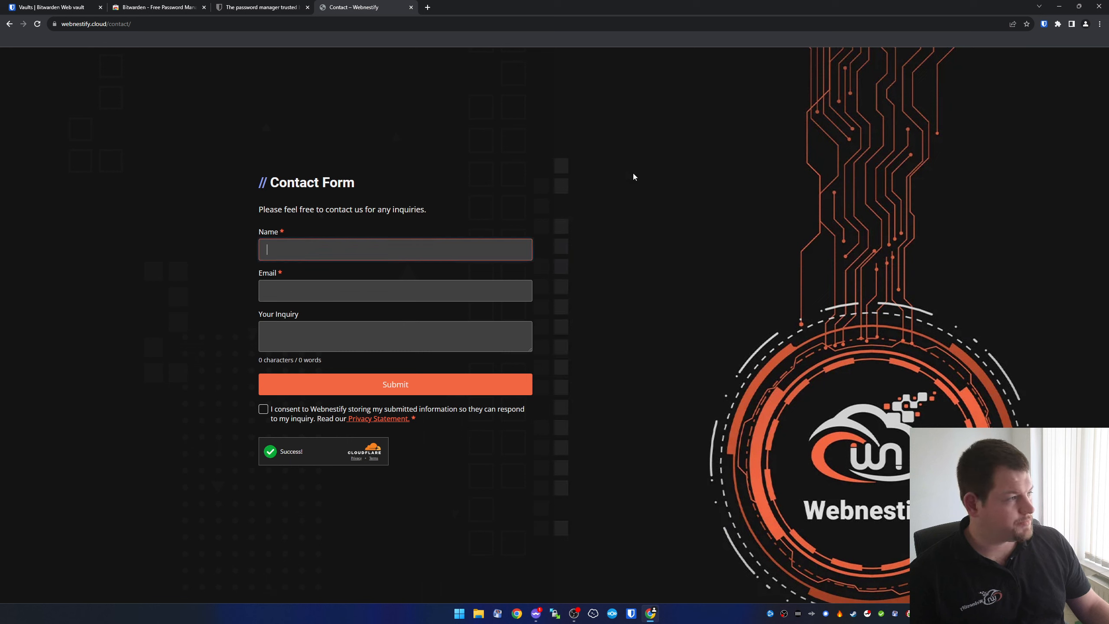
{"action": "right_click", "coordinate": [280, 252]}
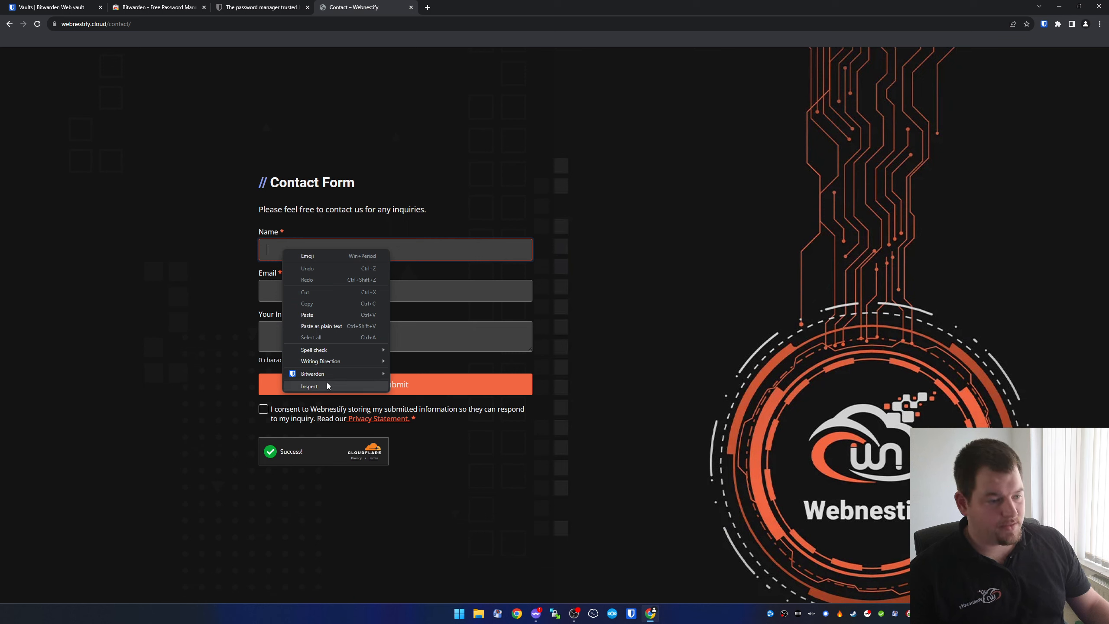
{"action": "mouse_move", "coordinate": [336, 373]}
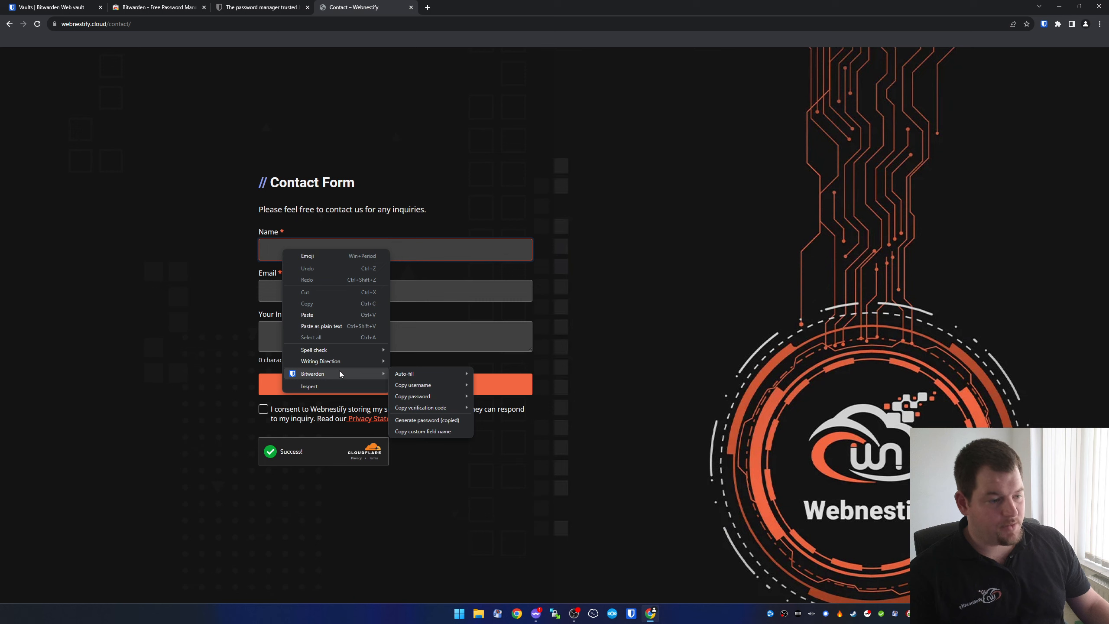
{"action": "left_click", "coordinate": [451, 432]}
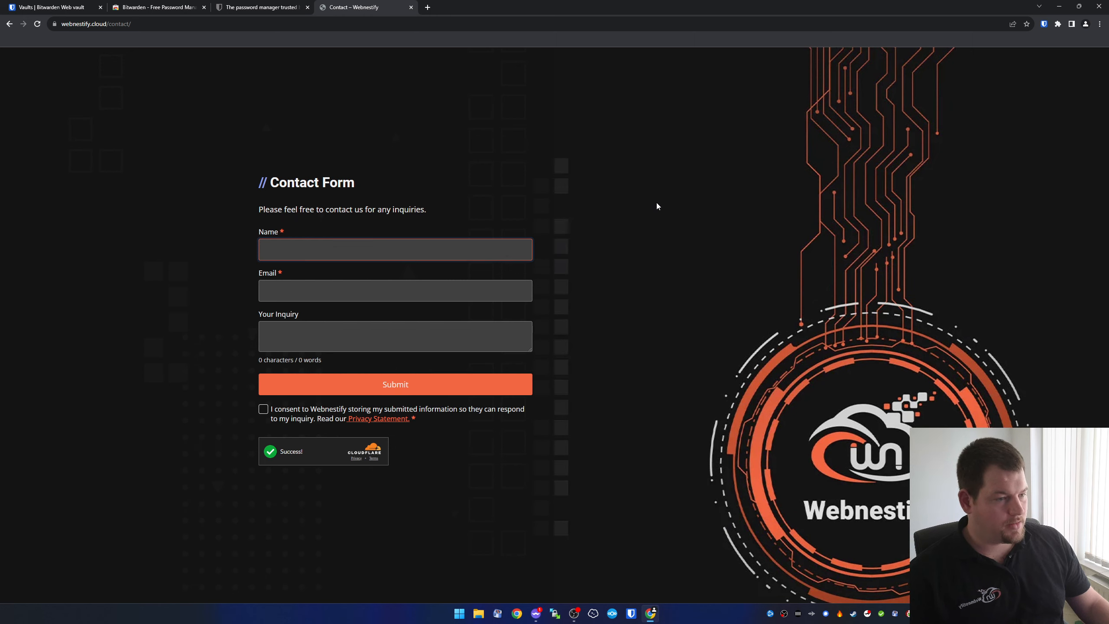
{"action": "left_click", "coordinate": [1044, 24]}
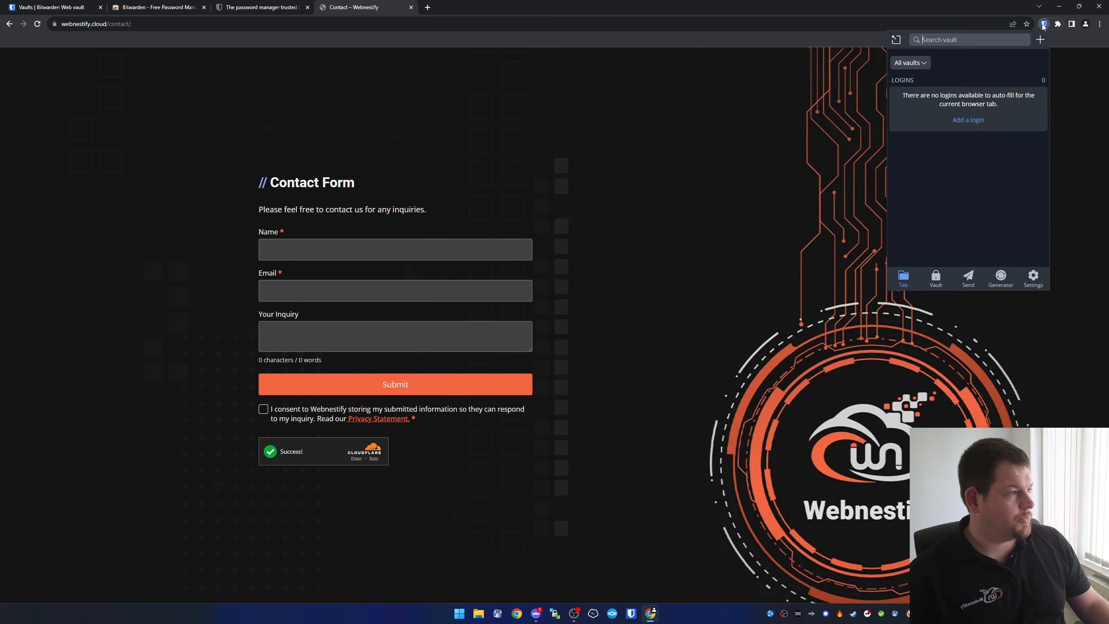
Save a 'Contact' login with custom field wsf-1-field-29 holding a first name.
{"action": "left_click", "coordinate": [1041, 40]}
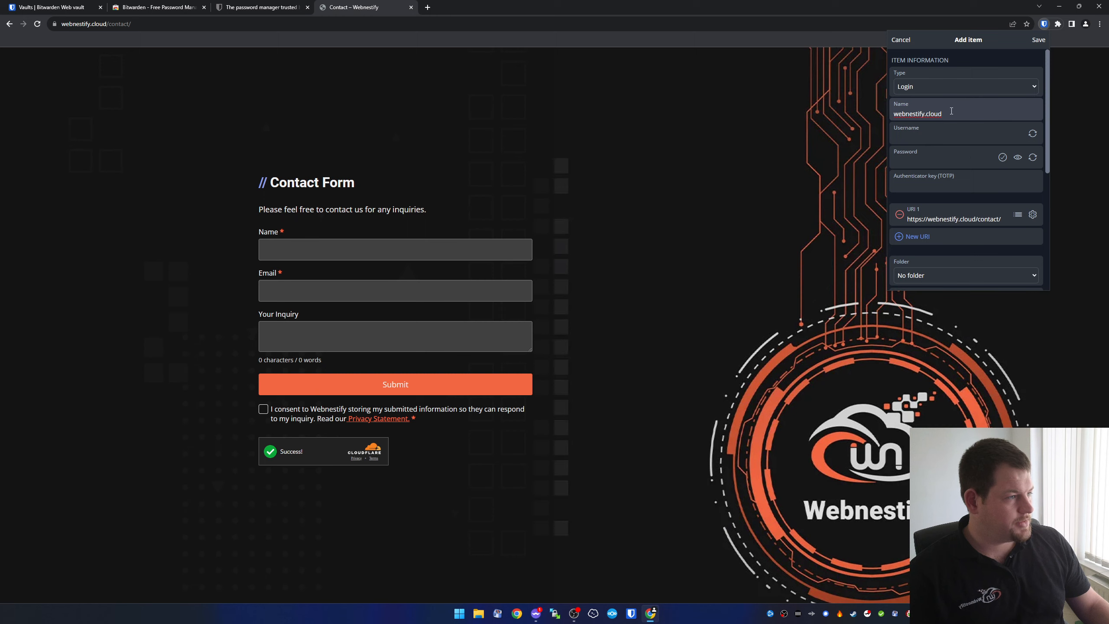
{"action": "type", "text": "Contac"}
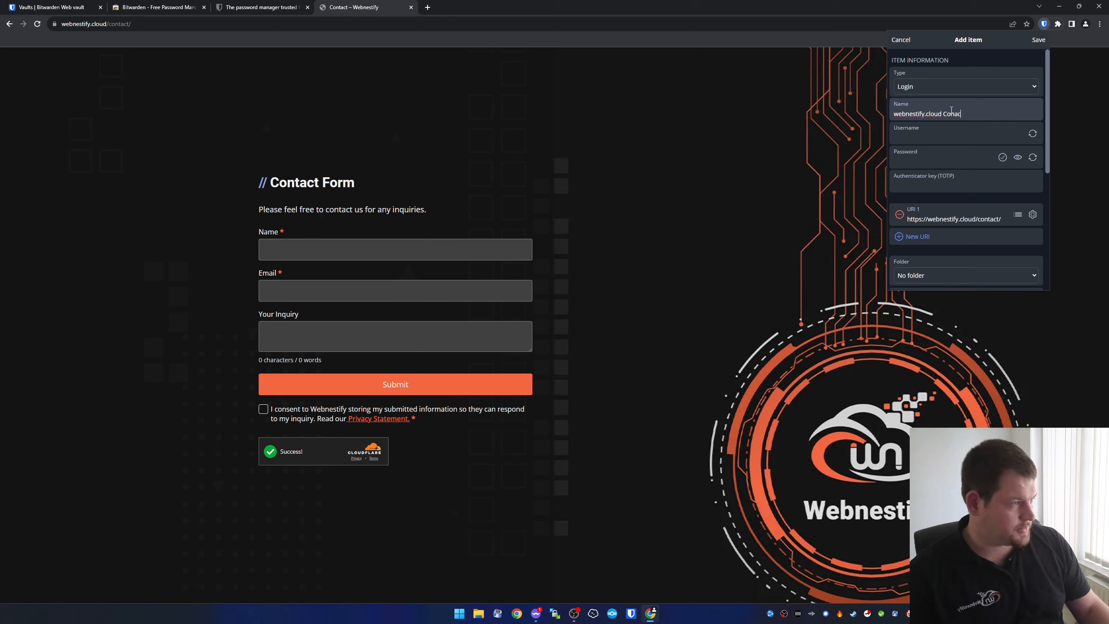
{"action": "type", "text": "t"}
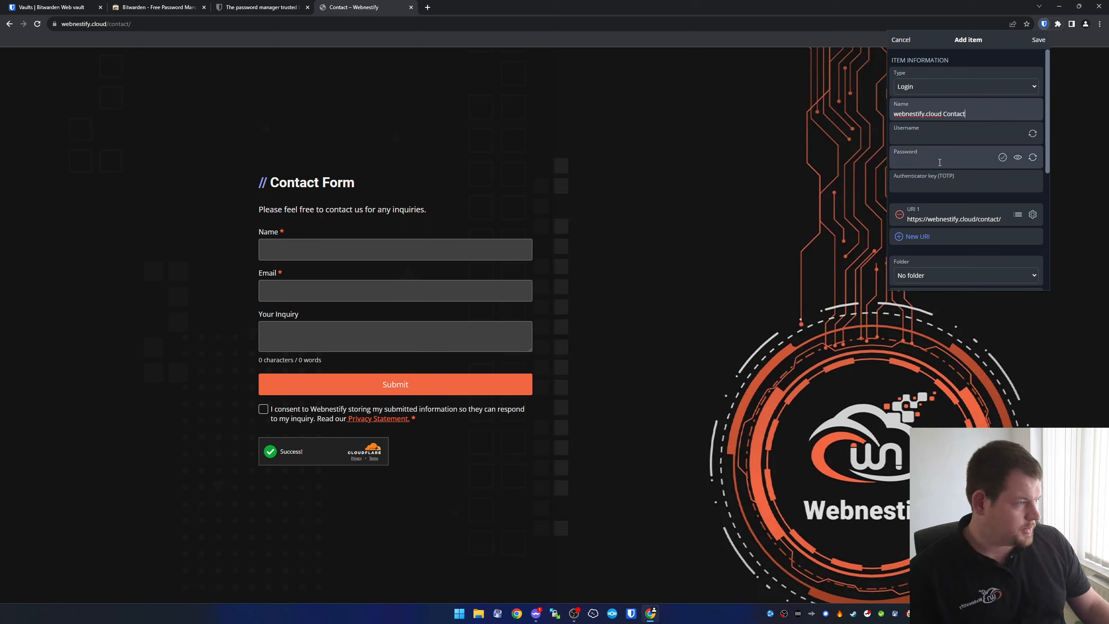
{"action": "scroll", "coordinate": [956, 176], "scroll_direction": "down", "scroll_amount": 3}
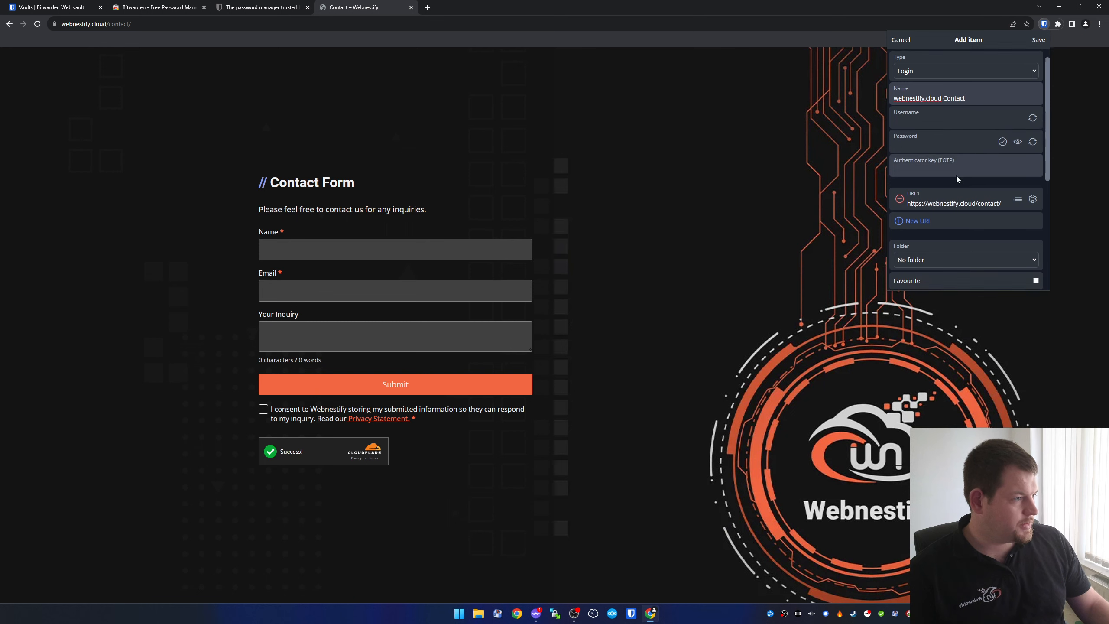
{"action": "scroll", "coordinate": [961, 193], "scroll_direction": "down", "scroll_amount": 2}
{"action": "scroll", "coordinate": [957, 231], "scroll_direction": "up", "scroll_amount": 1}
{"action": "scroll", "coordinate": [941, 146], "scroll_direction": "down", "scroll_amount": 1}
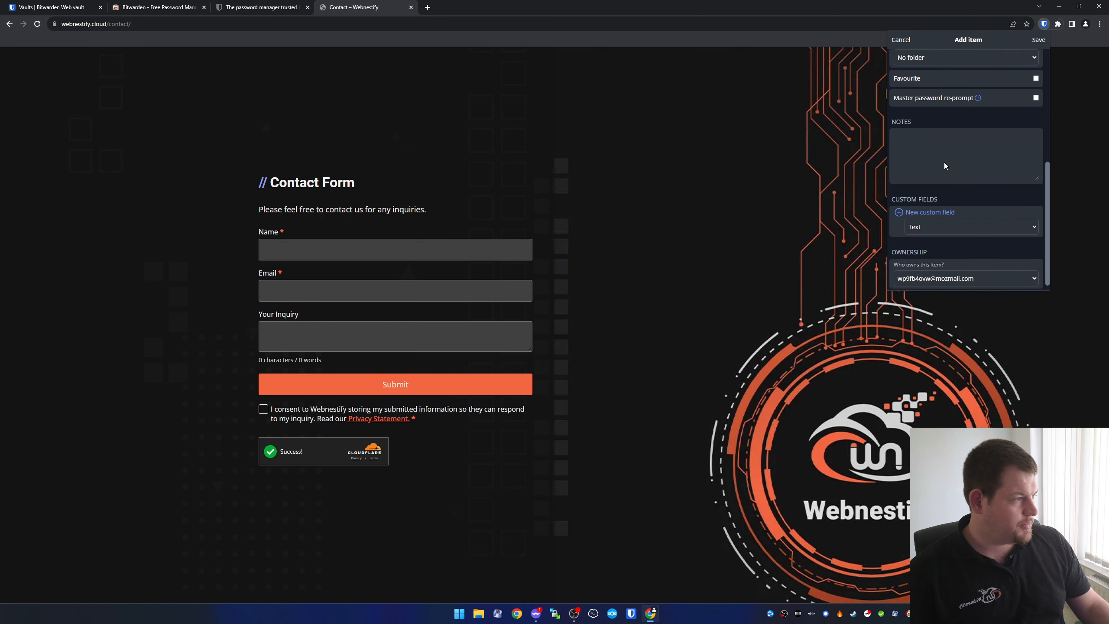
{"action": "left_click", "coordinate": [946, 207]}
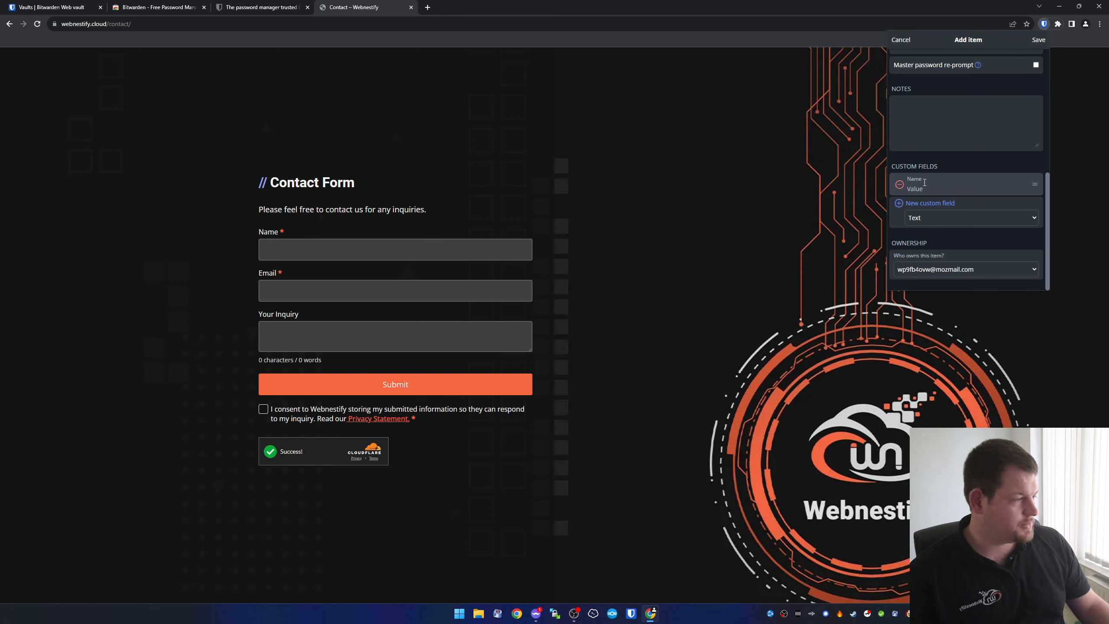
{"action": "key", "text": "ctrl+v"}
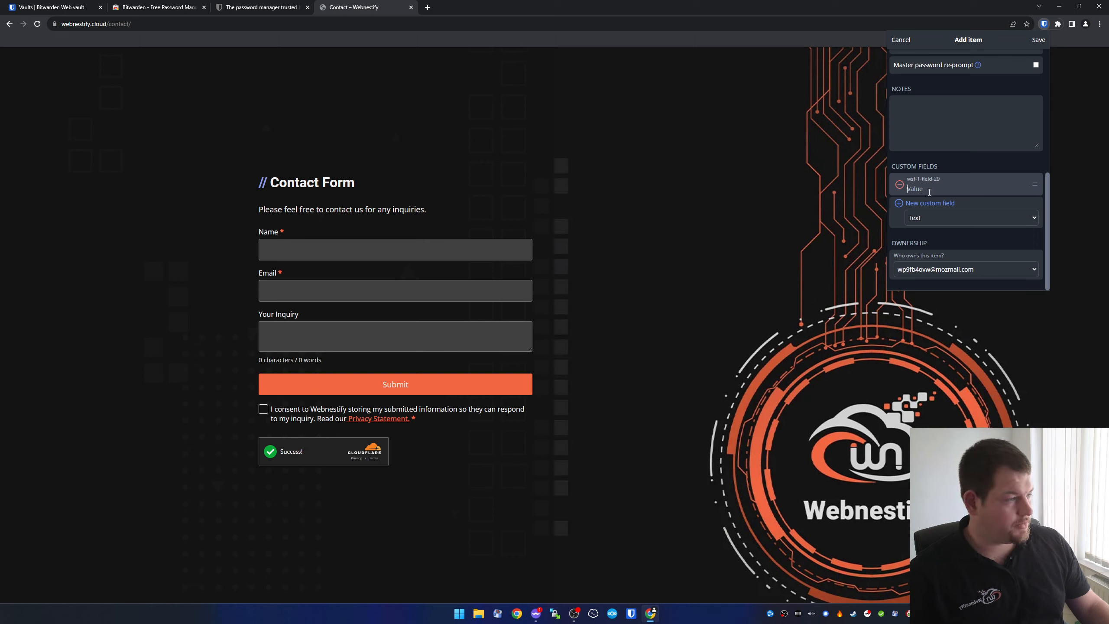
{"action": "left_click", "coordinate": [909, 188]}
{"action": "type", "text": "Simon"}
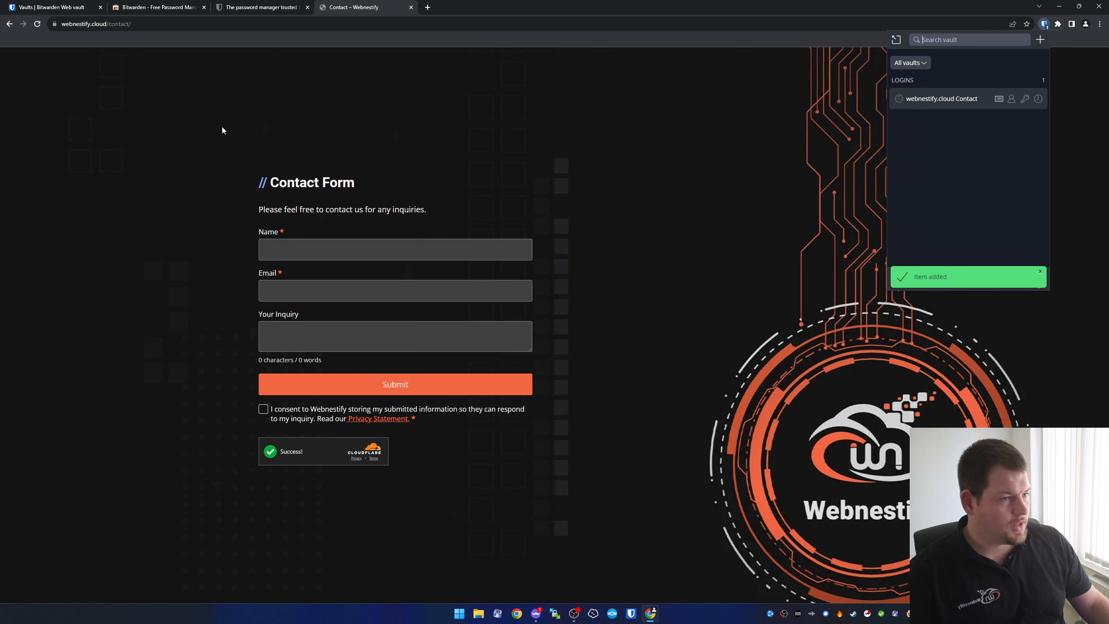
{"action": "left_click", "coordinate": [261, 134]}
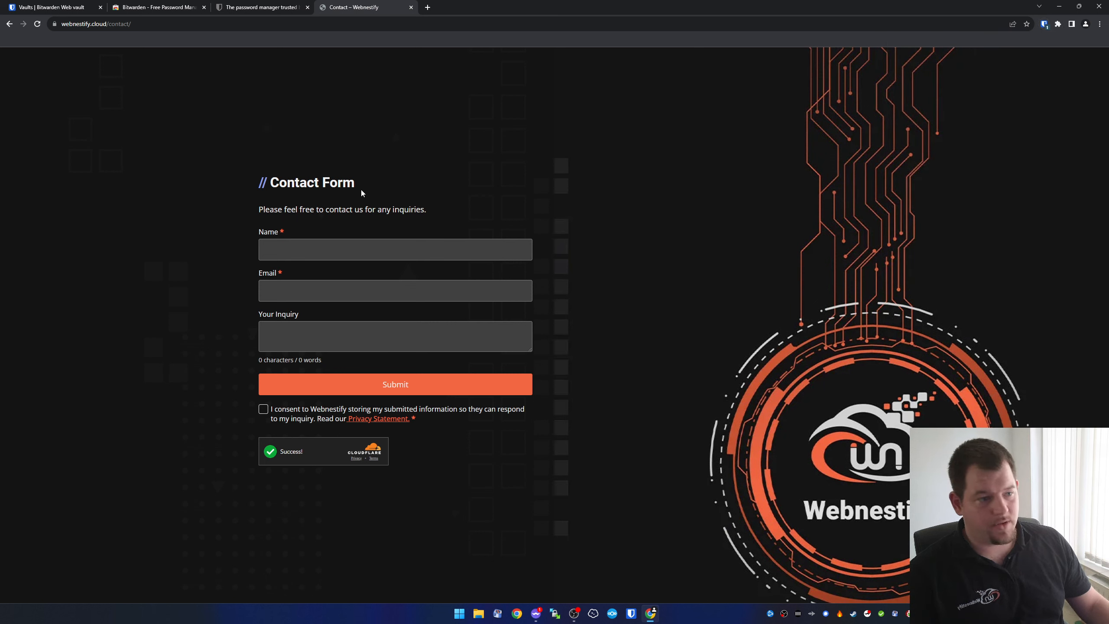
Autofill the form's Name field and copy the Email field's custom field name.
{"action": "key", "text": "ctrl+shift+l"}
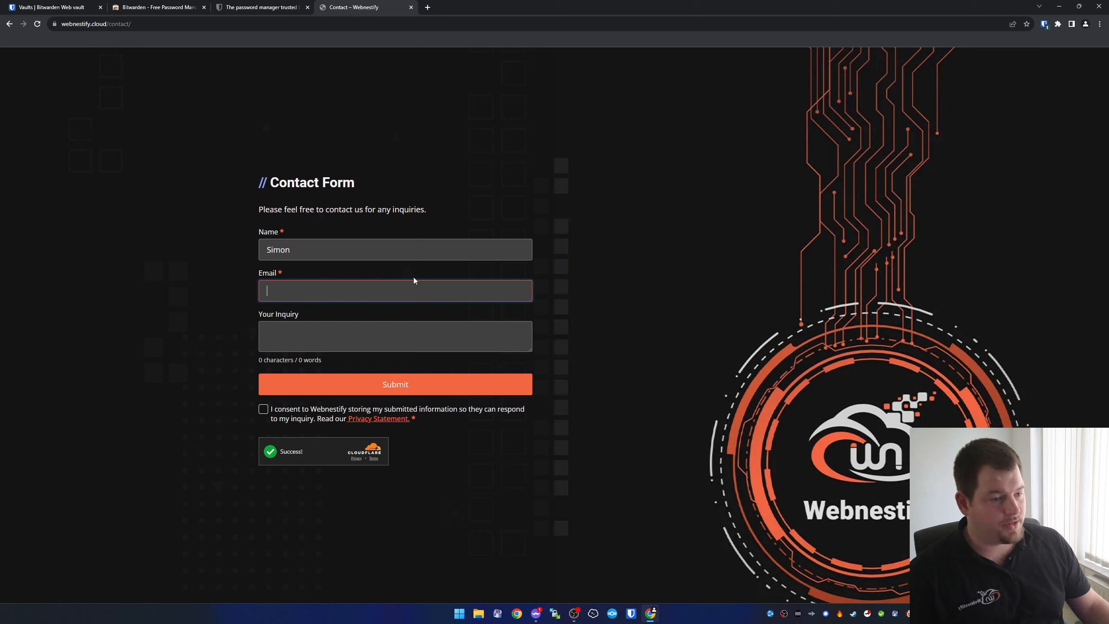
{"action": "right_click", "coordinate": [334, 297]}
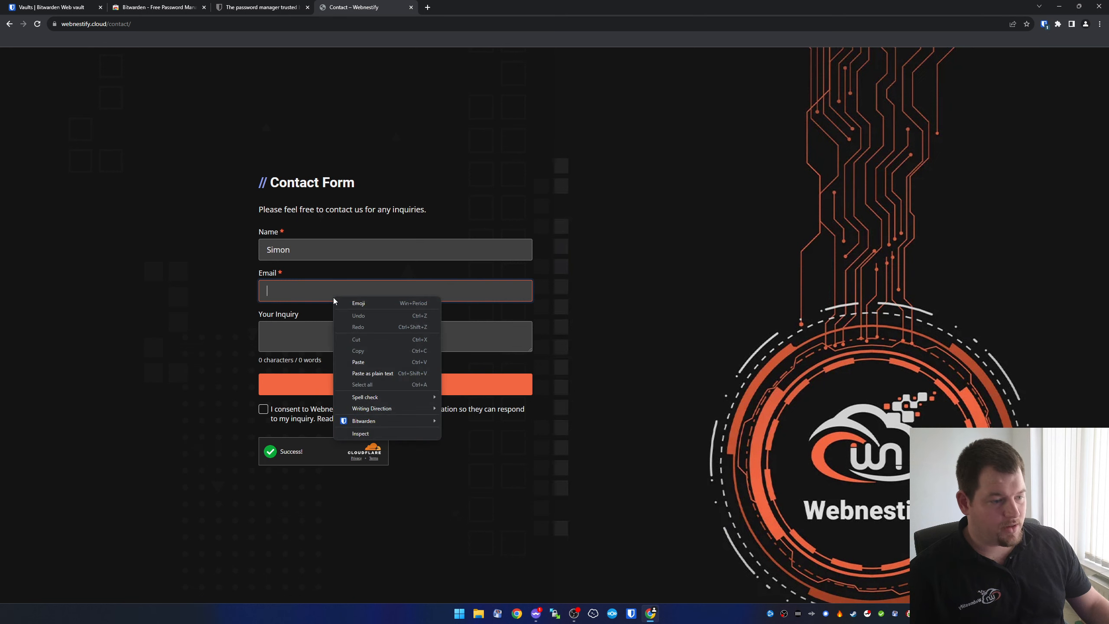
{"action": "mouse_move", "coordinate": [393, 420]}
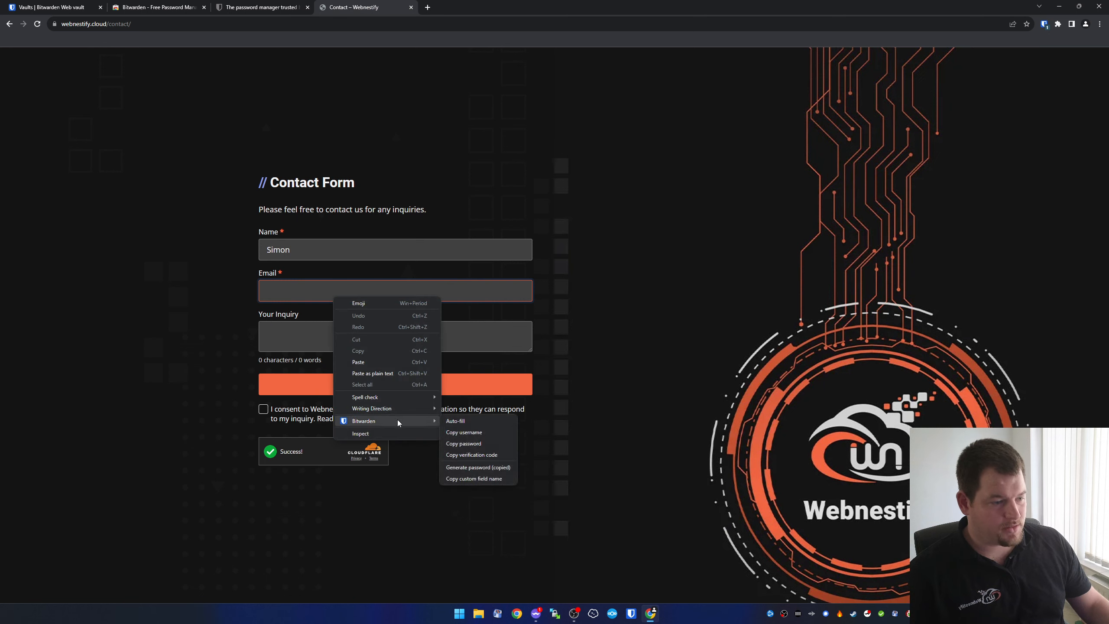
{"action": "left_click", "coordinate": [492, 479]}
Add custom field wsf-1-field-30 with an e-mail value to the Contact login and save.
{"action": "left_click", "coordinate": [1044, 24]}
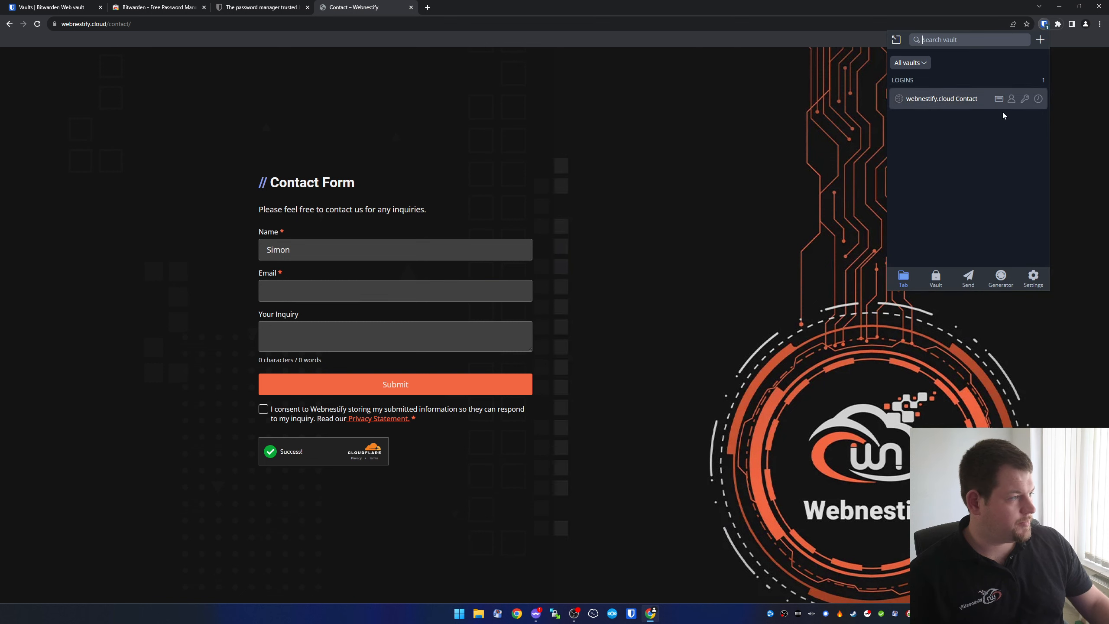
{"action": "left_click", "coordinate": [999, 99]}
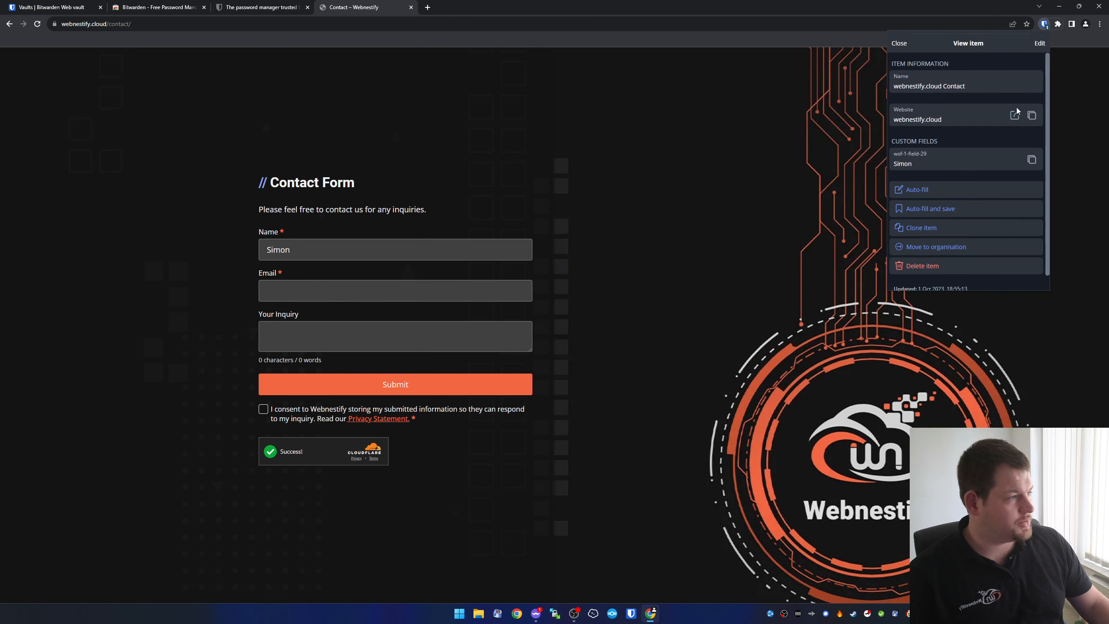
{"action": "left_click", "coordinate": [1037, 40]}
{"action": "scroll", "coordinate": [966, 185], "scroll_direction": "down", "scroll_amount": 5}
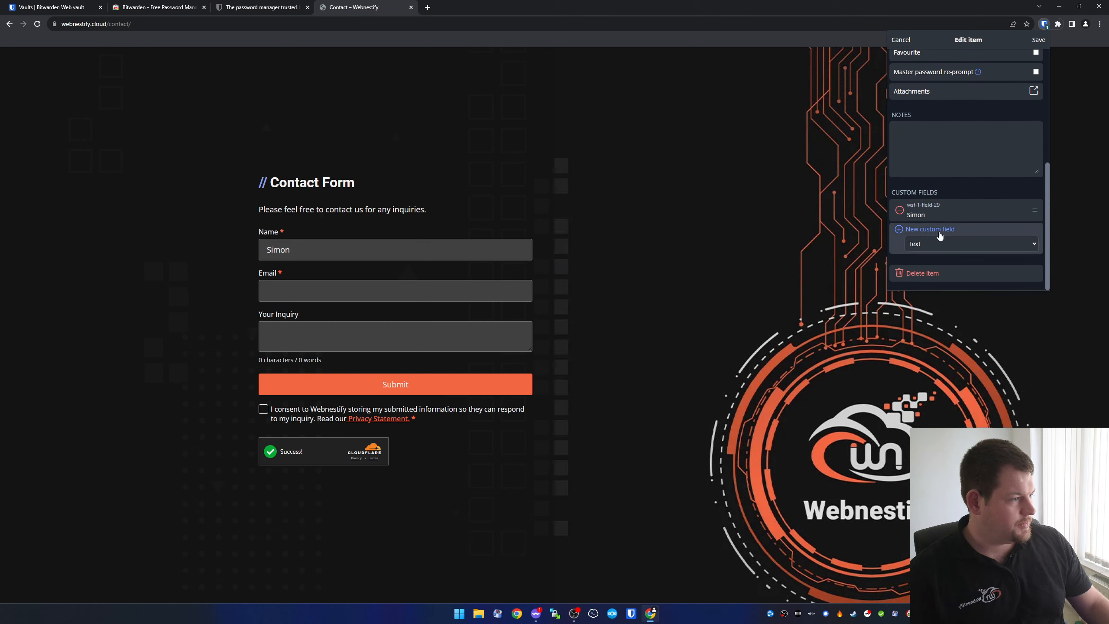
{"action": "left_click", "coordinate": [940, 236]}
{"action": "key", "text": "ctrl+v"}
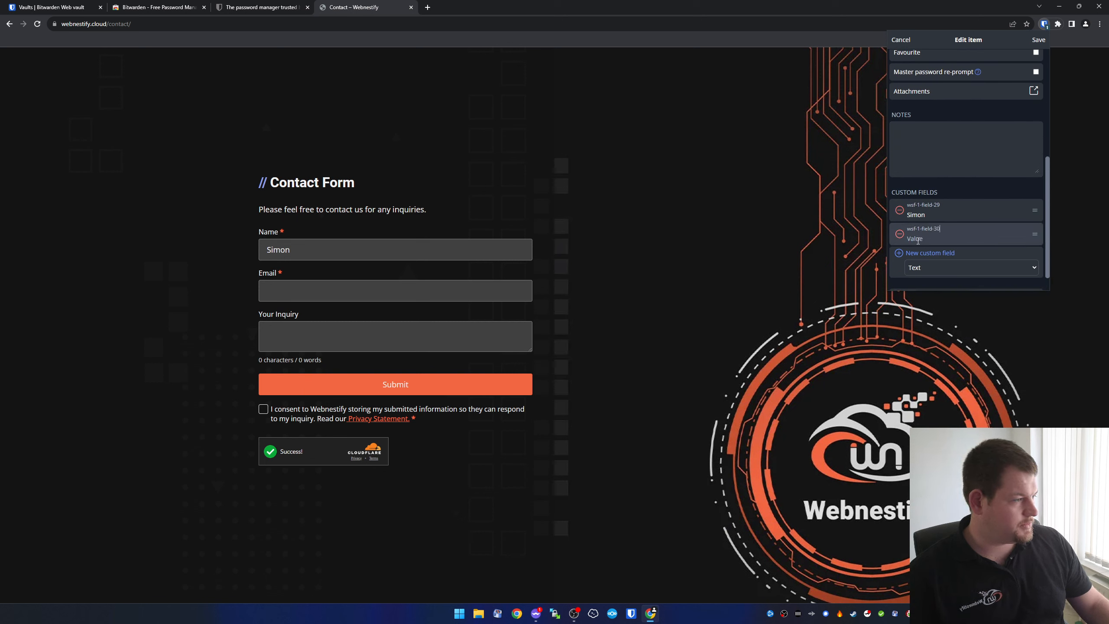
{"action": "type", "text": "a@a"}
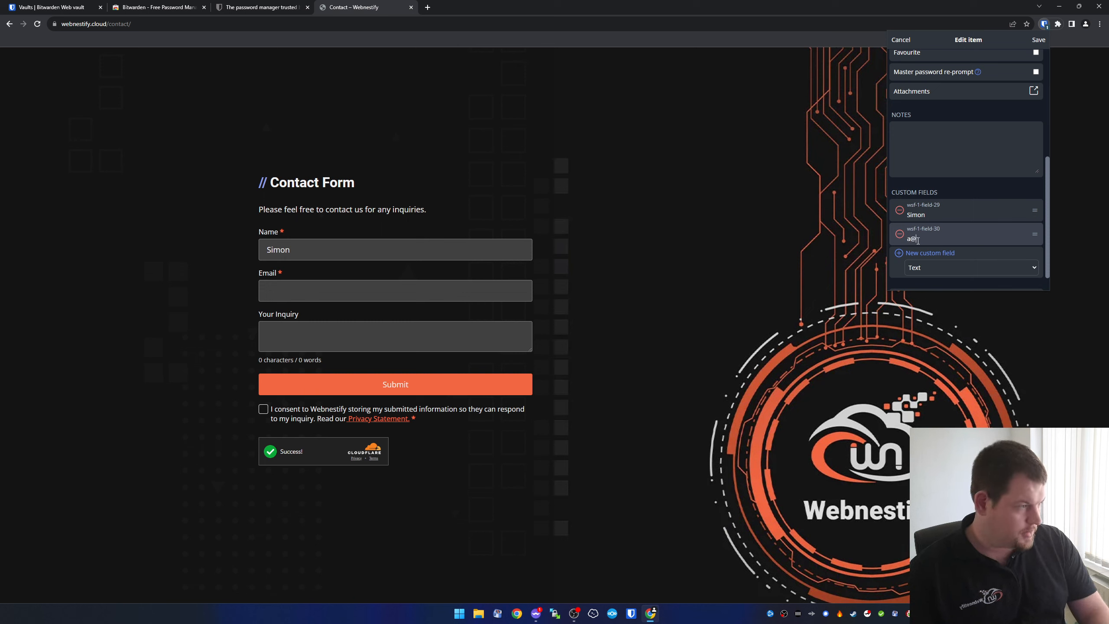
{"action": "type", "text": ".com"}
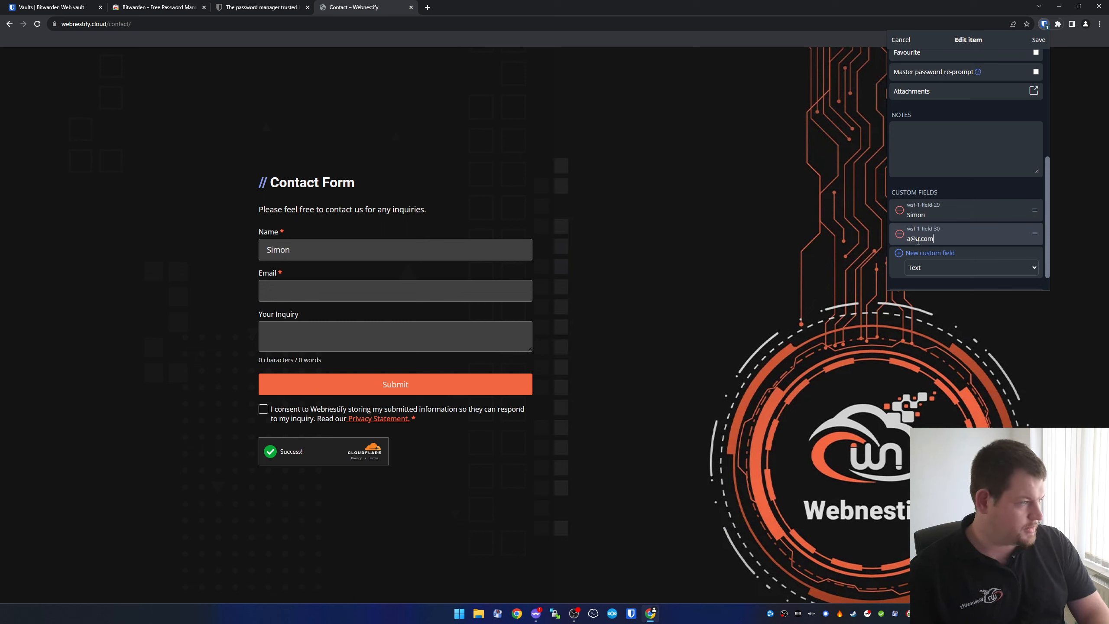
{"action": "left_click", "coordinate": [1038, 47]}
Copy the Your Inquiry field's custom field name via Bitwarden's context menu.
{"action": "right_click", "coordinate": [293, 337]}
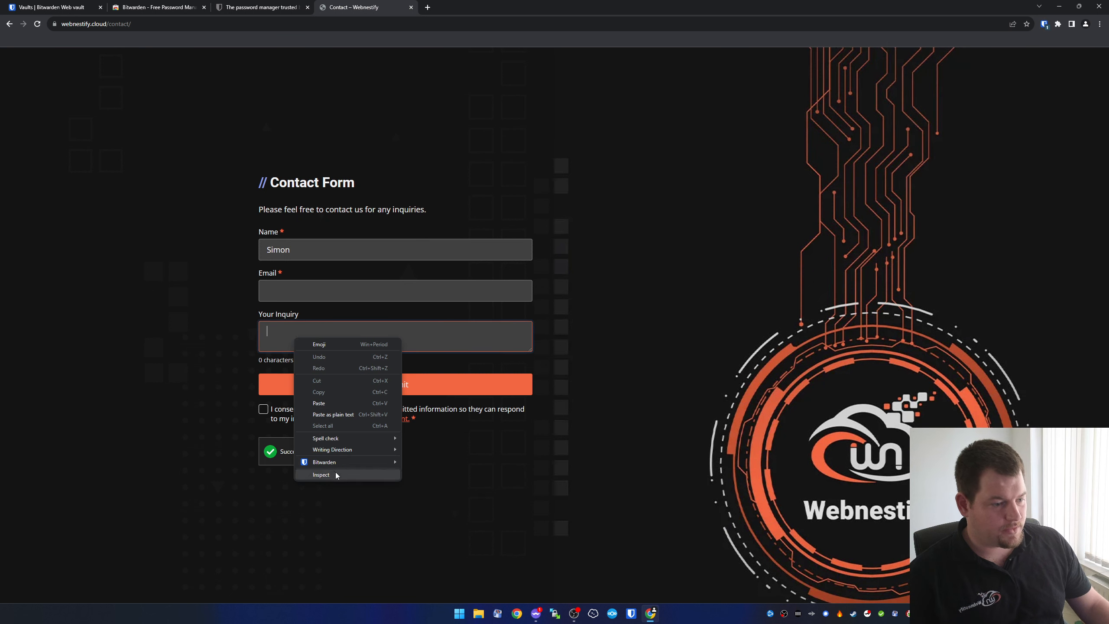
{"action": "mouse_move", "coordinate": [355, 464]}
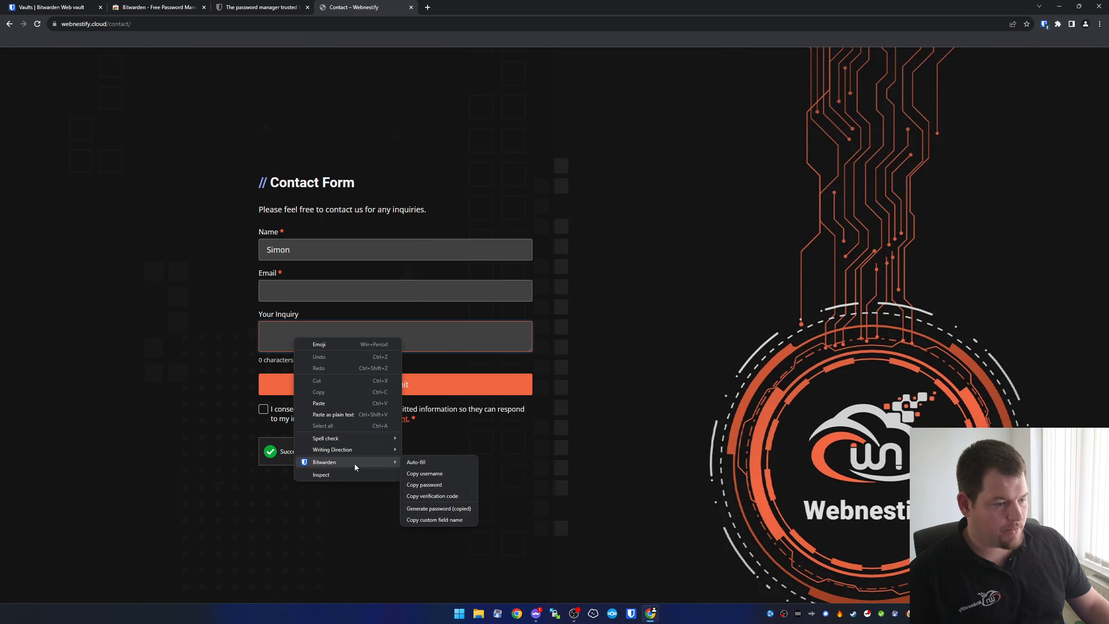
{"action": "left_click", "coordinate": [447, 523]}
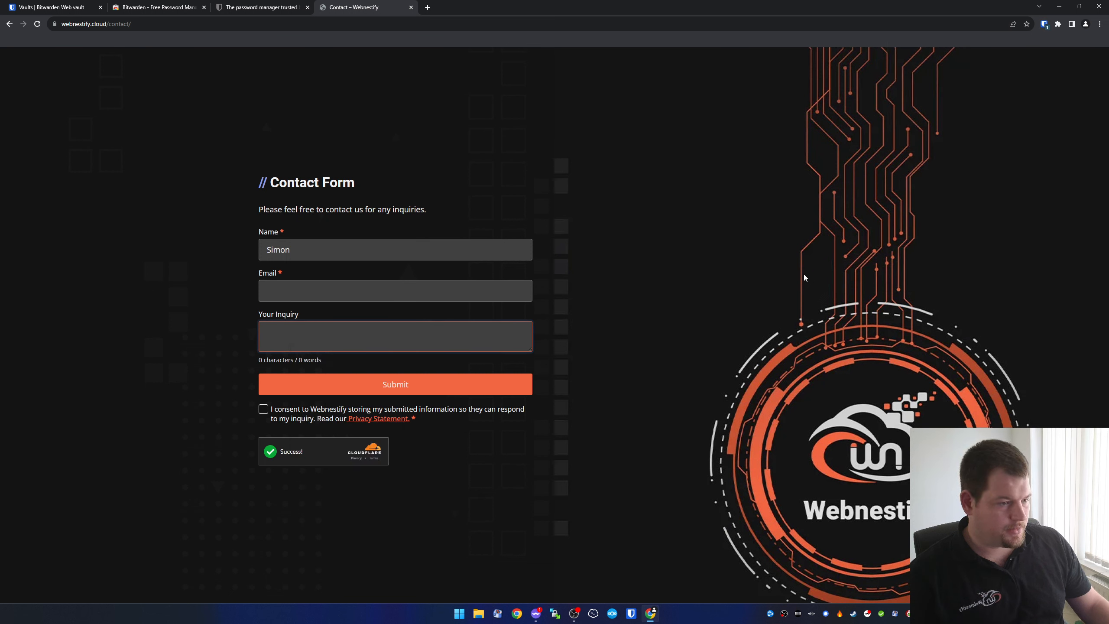
Add custom field wsf-1-field-31 with value 'This is my automated message.' and save.
{"action": "left_click", "coordinate": [1045, 24]}
{"action": "left_click", "coordinate": [999, 99]}
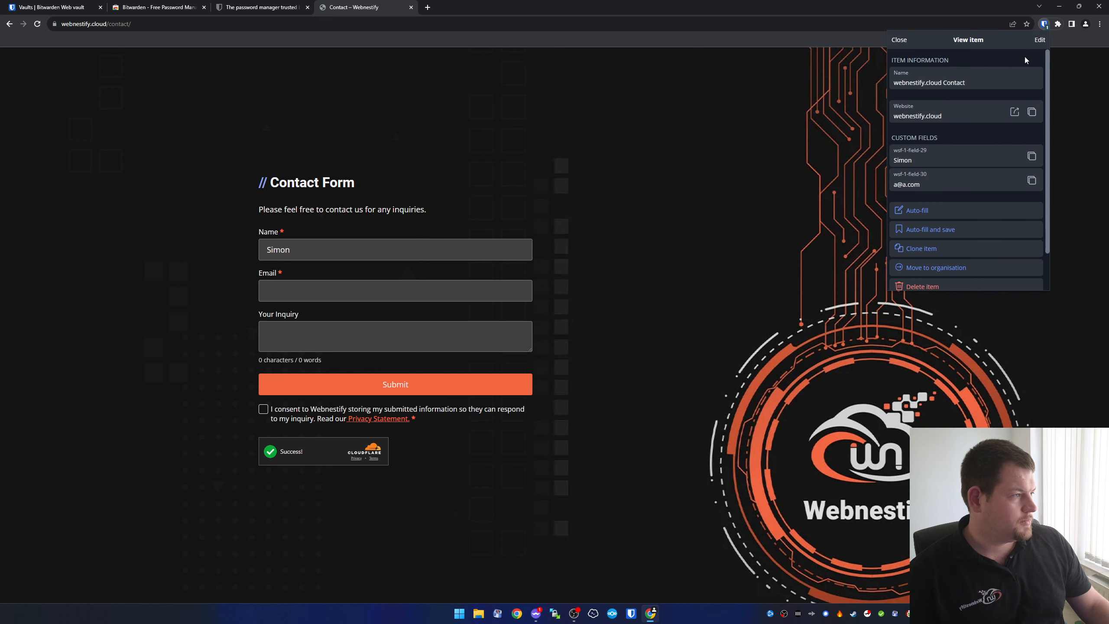
{"action": "left_click", "coordinate": [1039, 40]}
{"action": "scroll", "coordinate": [989, 216], "scroll_direction": "down", "scroll_amount": 5}
{"action": "scroll", "coordinate": [988, 217], "scroll_direction": "down", "scroll_amount": 3}
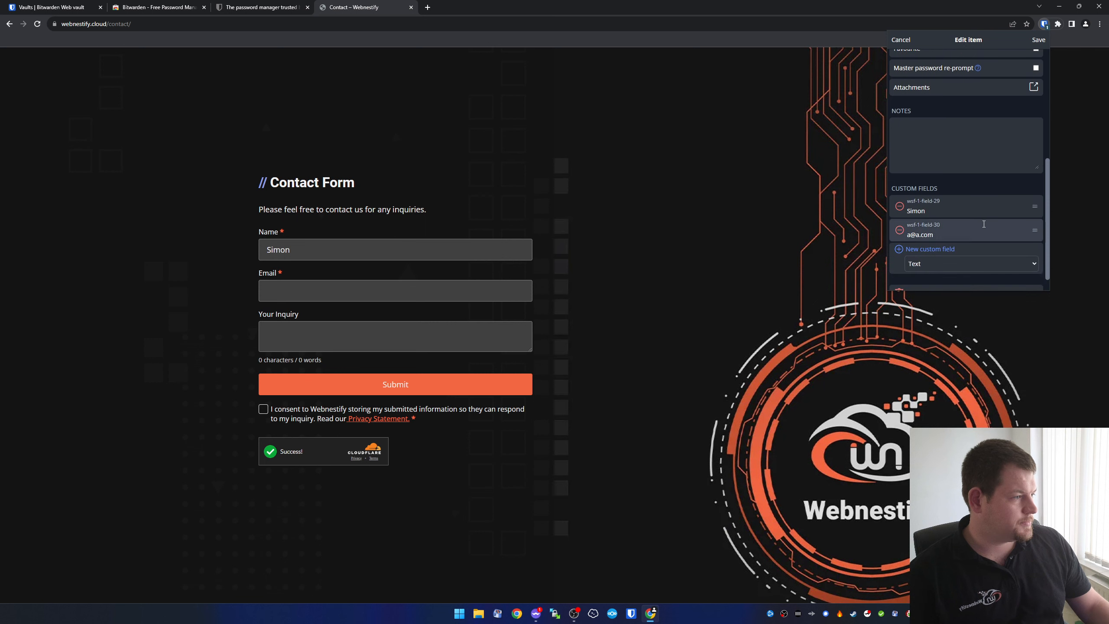
{"action": "left_click", "coordinate": [944, 231]}
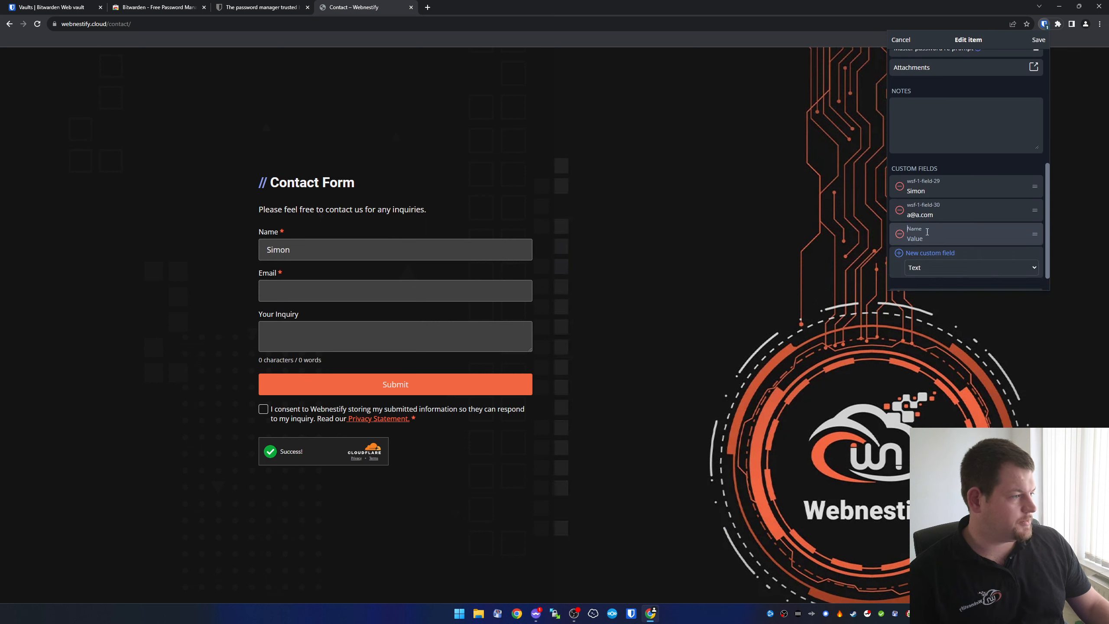
{"action": "key", "text": "ctrl+v"}
{"action": "type", "text": "This"}
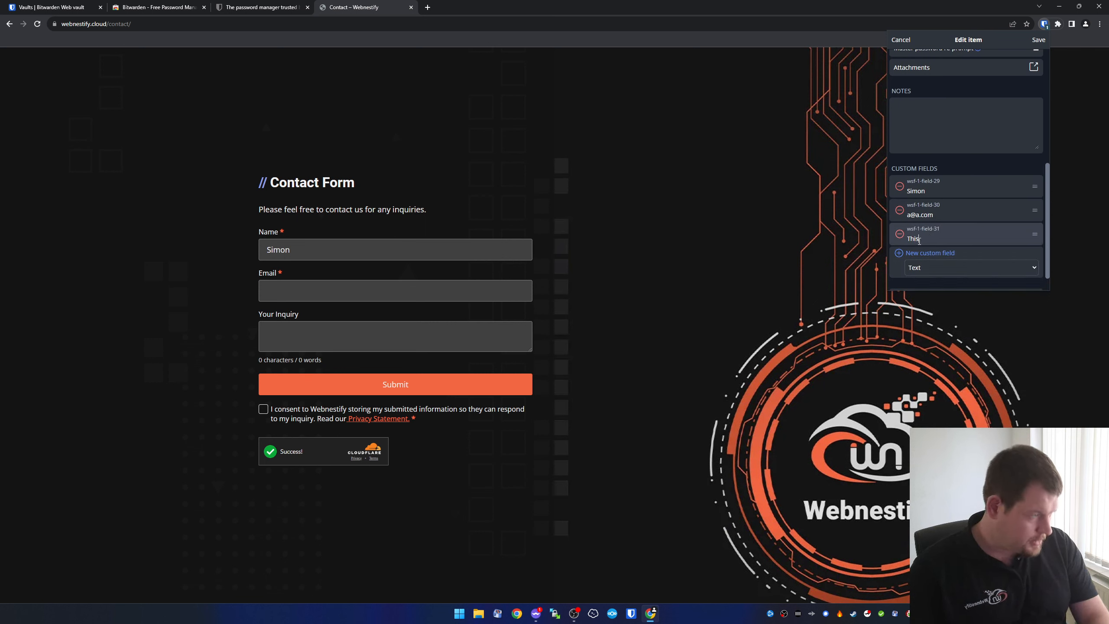
{"action": "type", "text": " is my a"}
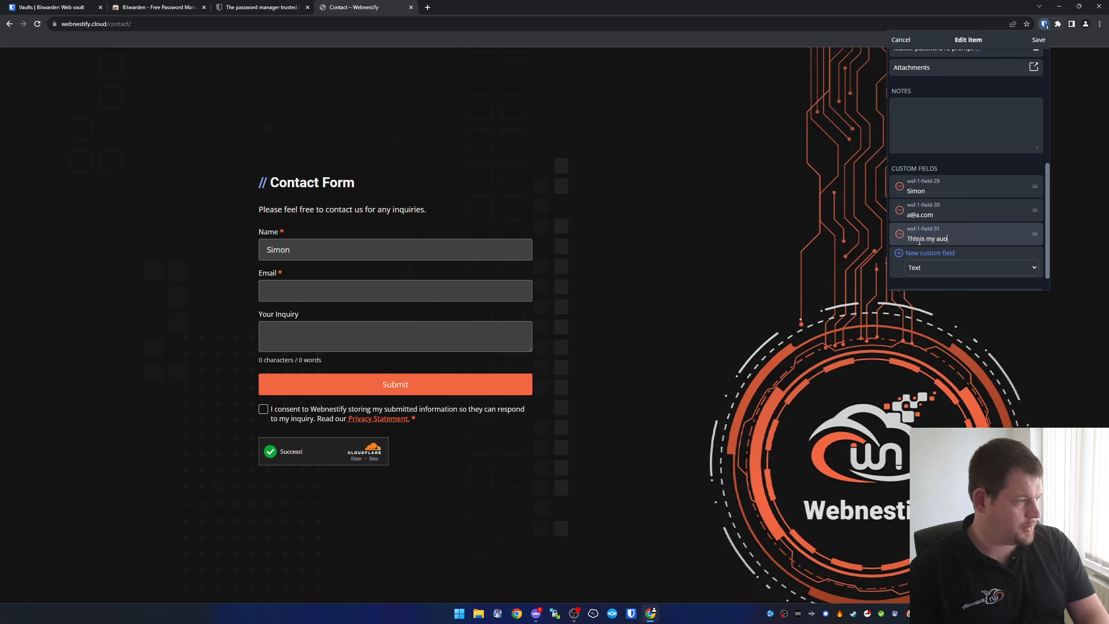
{"action": "type", "text": "uo"}
{"action": "key", "text": "BackSpace"}
{"action": "type", "text": "tomated "}
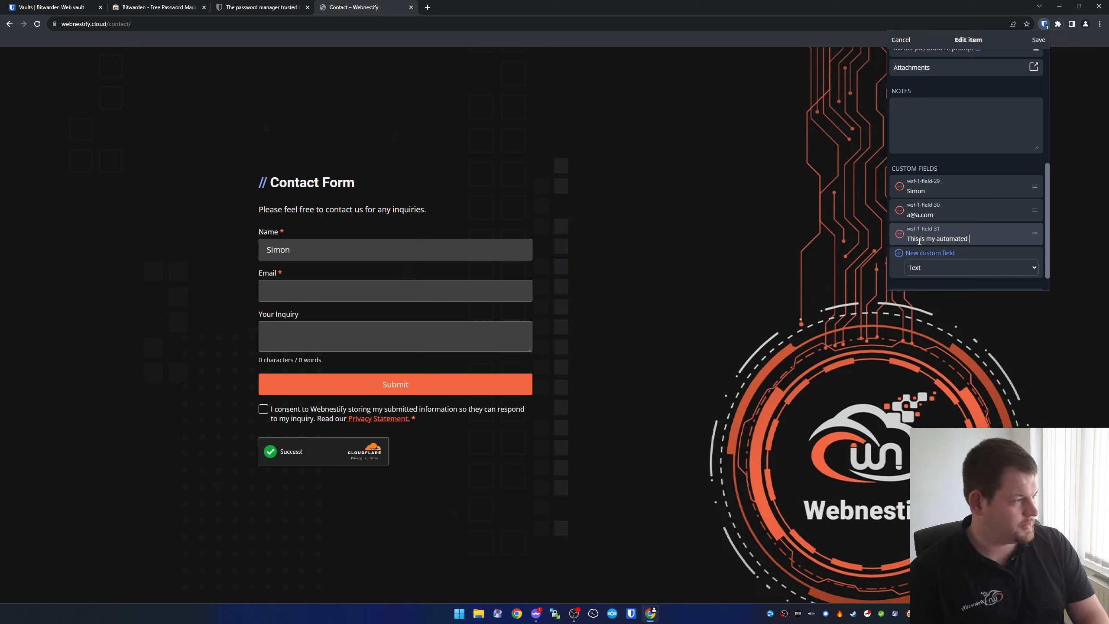
{"action": "type", "text": "message."}
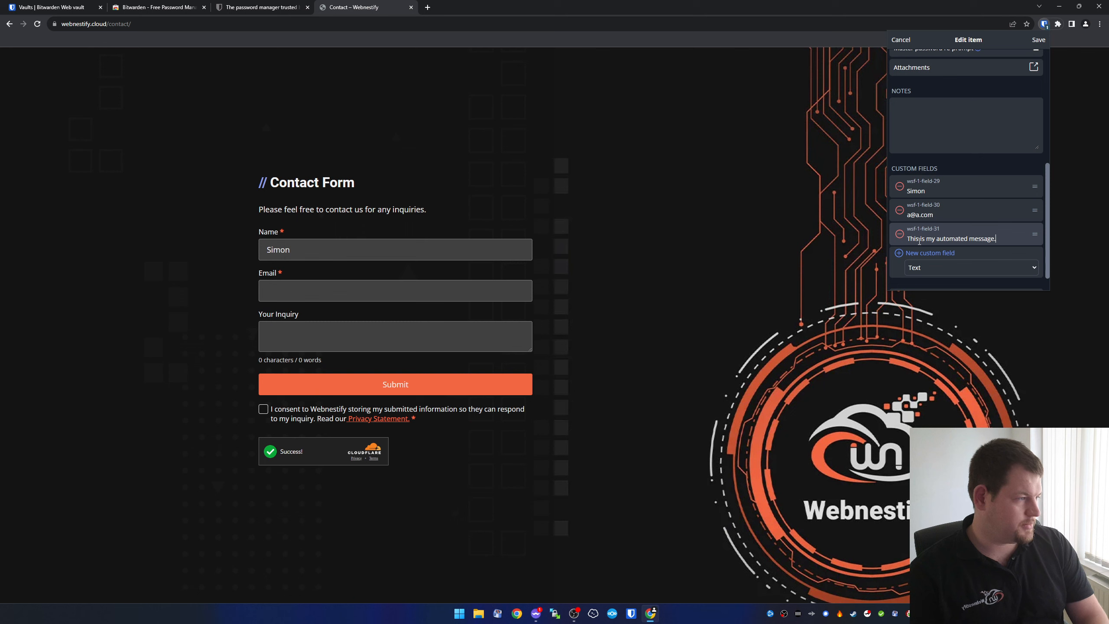
{"action": "left_click", "coordinate": [1039, 39]}
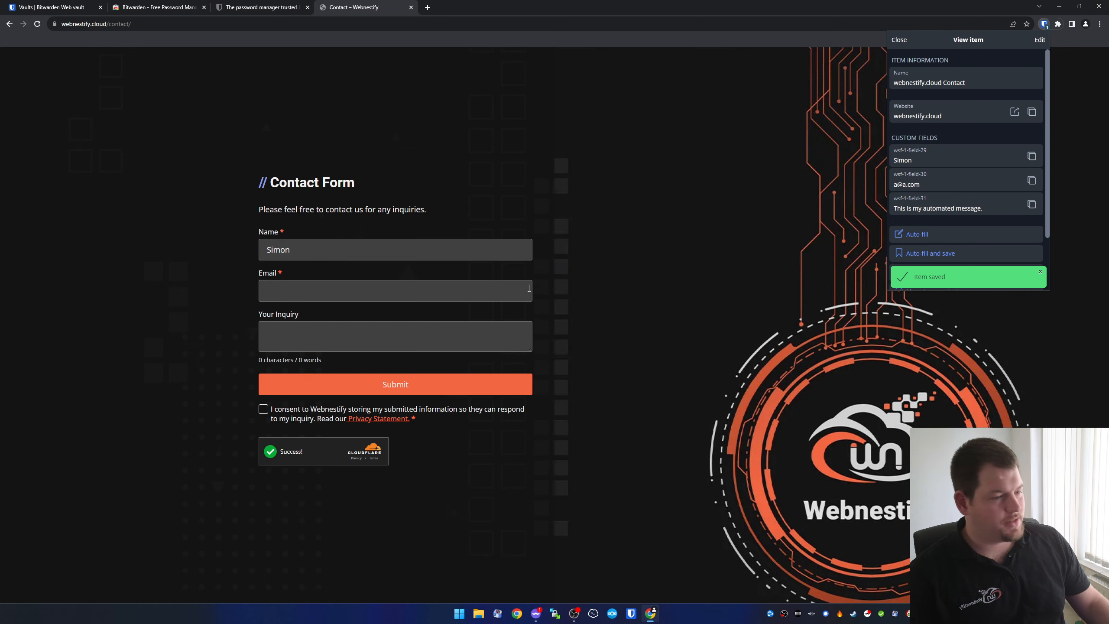
{"action": "left_click", "coordinate": [179, 231]}
Autofill Email and Your Inquiry with Ctrl+Shift+L, then open the Bitwarden popup.
{"action": "key", "text": "ctrl+shift+l"}
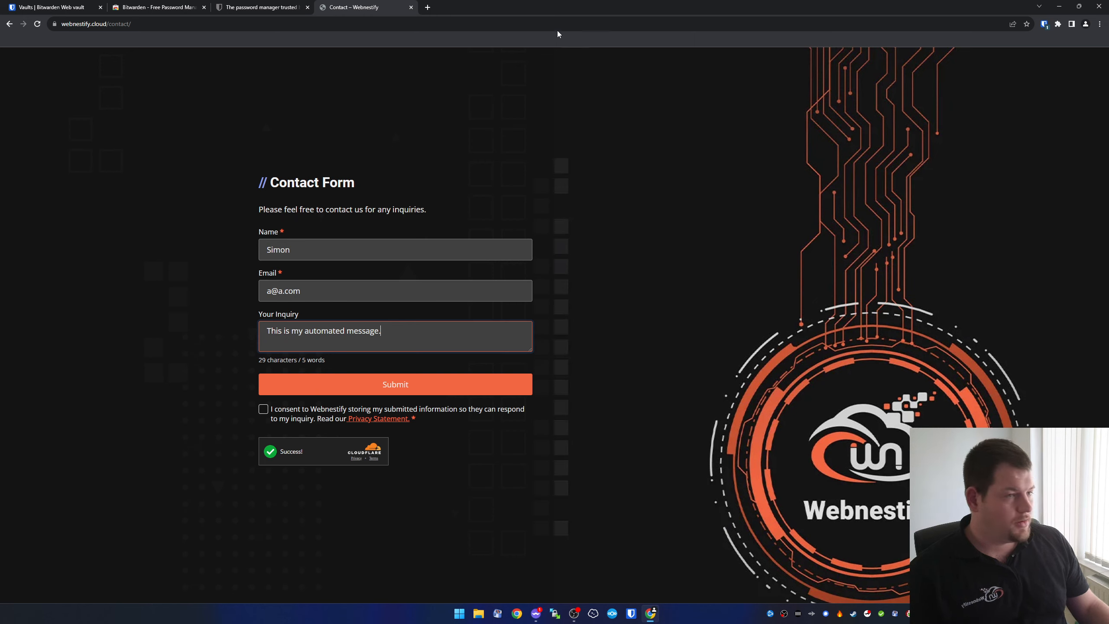
{"action": "left_click", "coordinate": [1043, 26]}
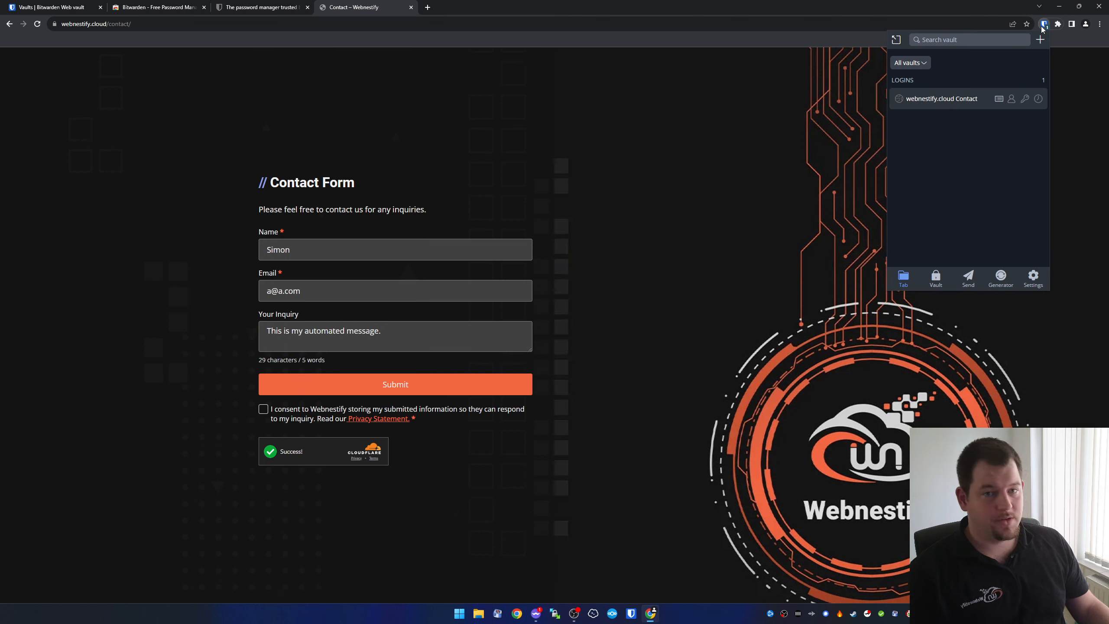
Open the webnestify.cloud Contact login for editing.
{"action": "left_click", "coordinate": [1000, 103]}
{"action": "scroll", "coordinate": [988, 193], "scroll_direction": "down", "scroll_amount": 5}
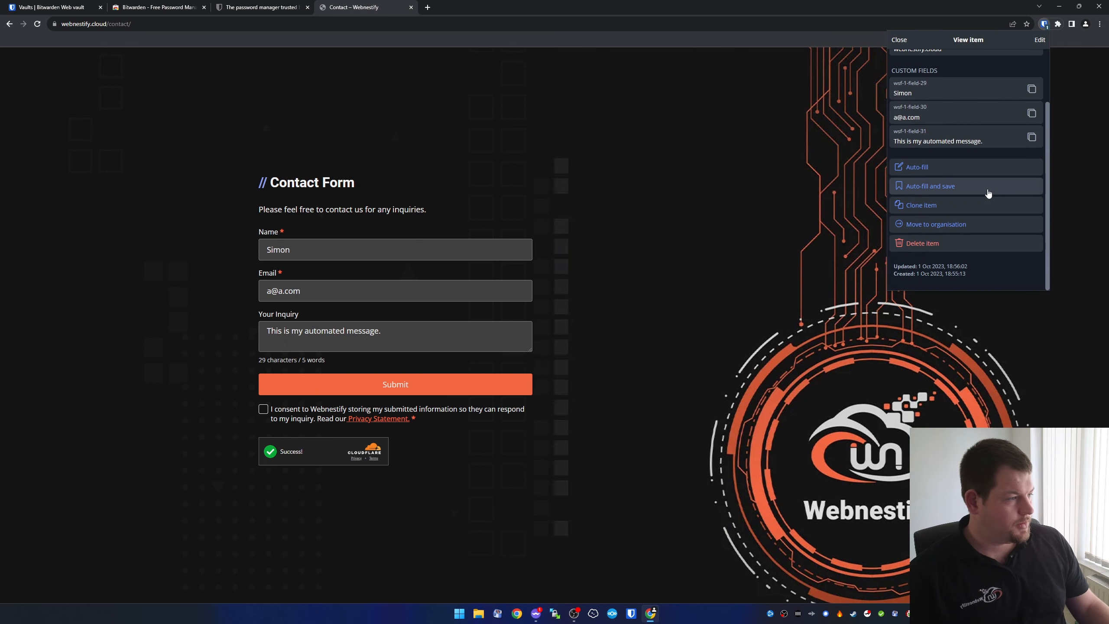
{"action": "scroll", "coordinate": [946, 110], "scroll_direction": "up", "scroll_amount": 3}
{"action": "left_click", "coordinate": [1036, 41]}
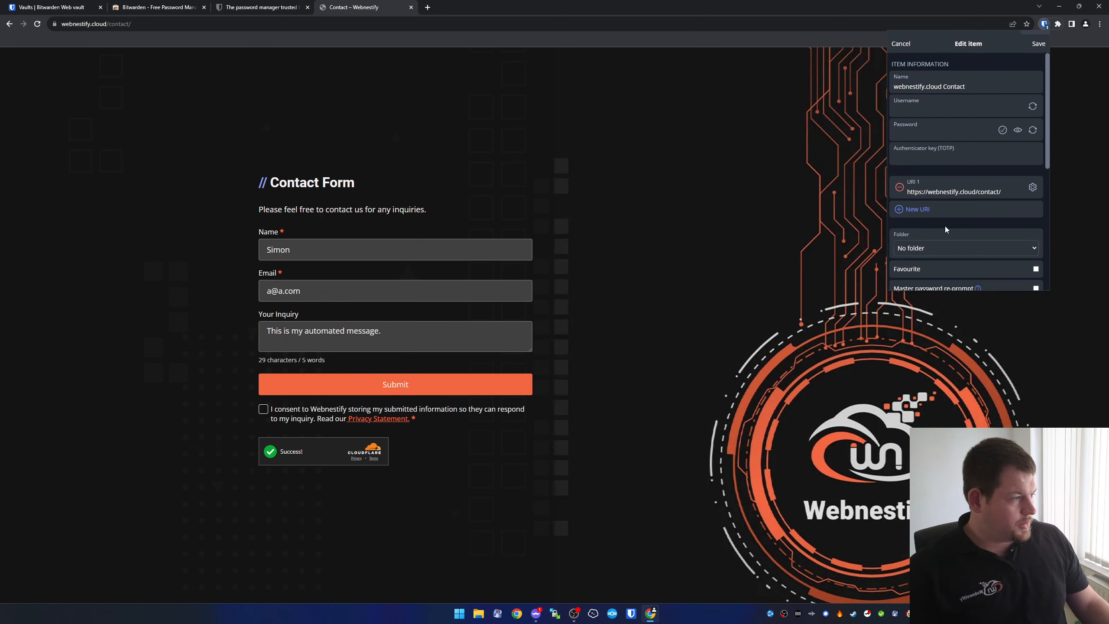
{"action": "scroll", "coordinate": [945, 225], "scroll_direction": "down", "scroll_amount": 3}
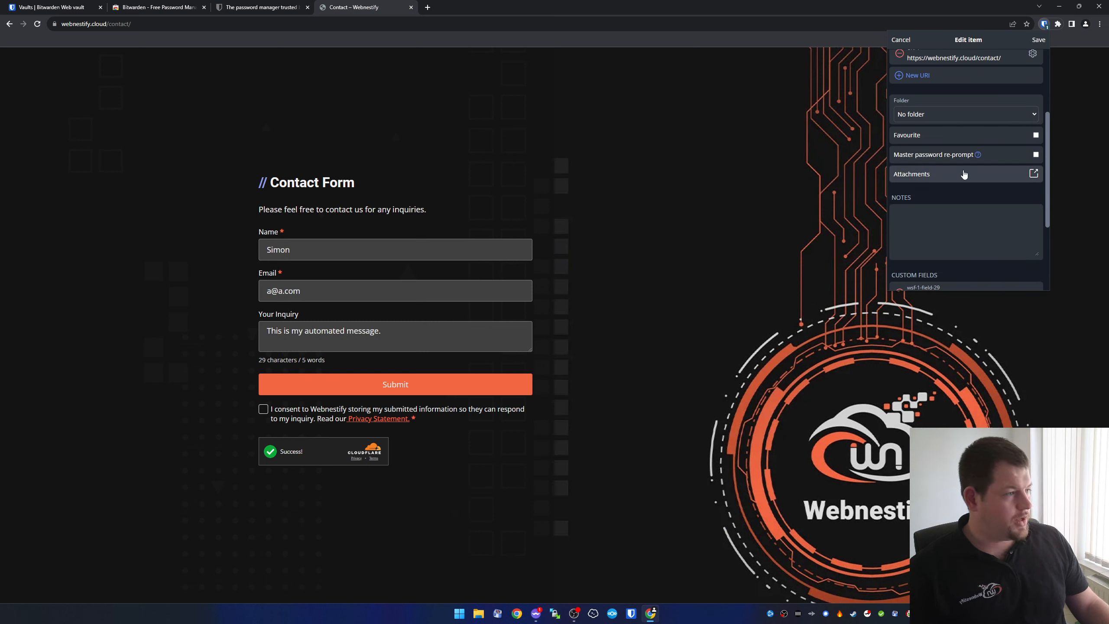
Open the login's Attachments window, close it without adding a file, and reopen the vault.
{"action": "left_click", "coordinate": [925, 174]}
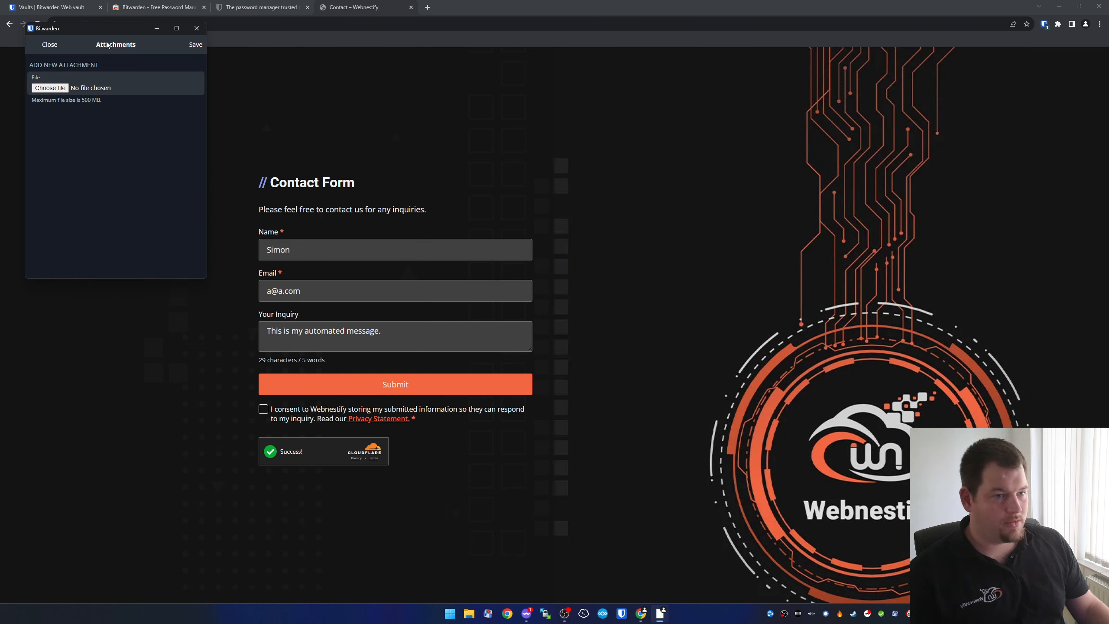
{"action": "left_click_drag", "start_coordinate": [107, 45], "coordinate": [391, 91]}
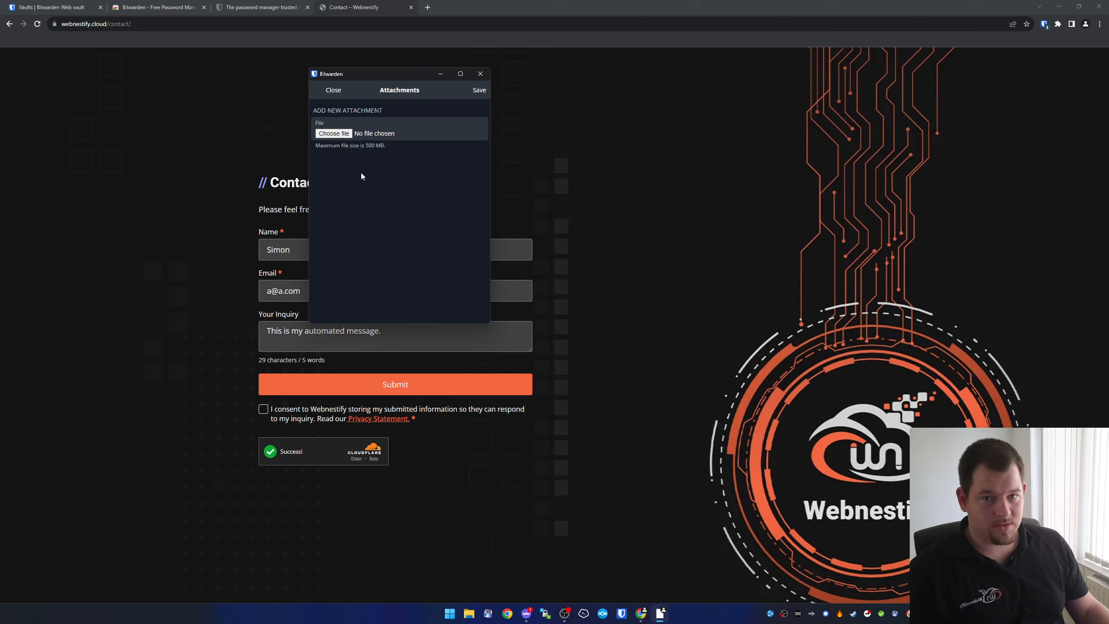
{"action": "left_click", "coordinate": [480, 74]}
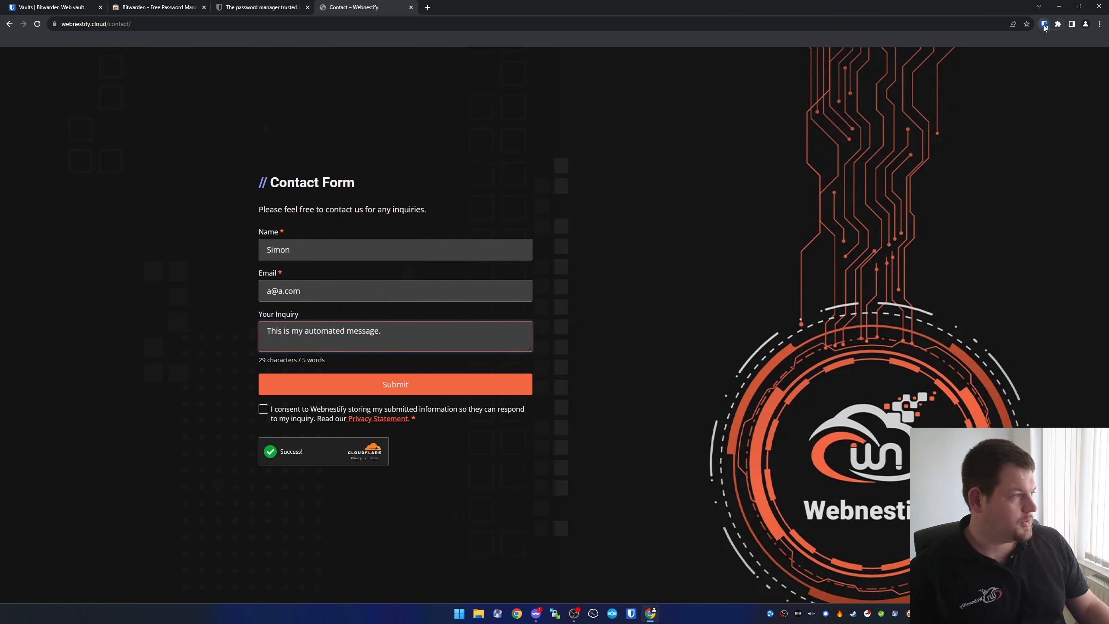
{"action": "left_click", "coordinate": [1044, 25]}
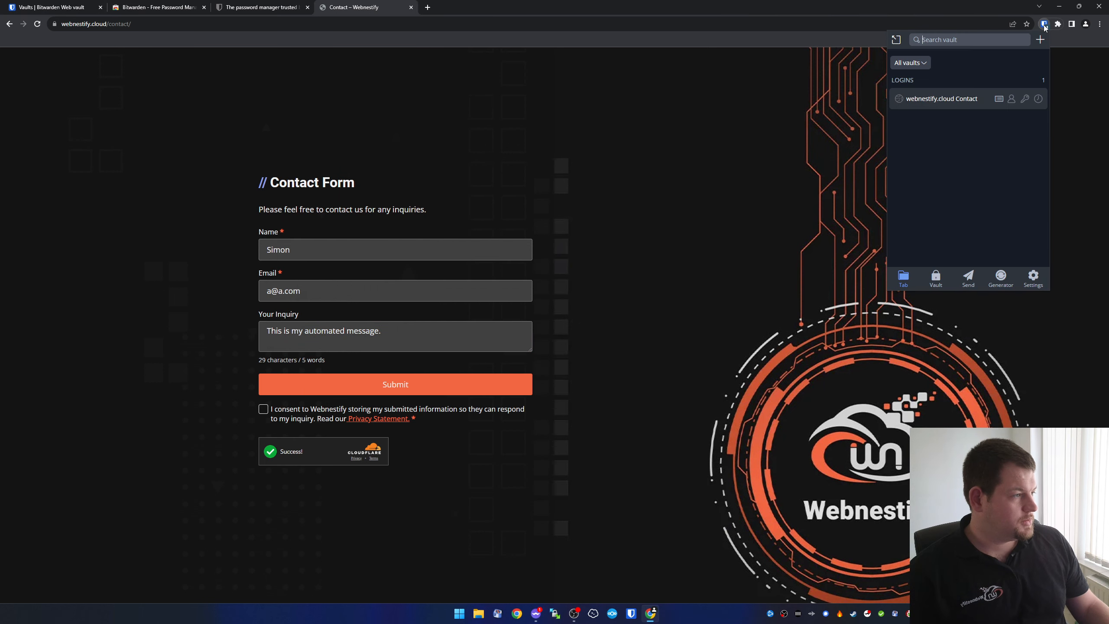
Go to the extension's generator and regenerate a random password.
{"action": "left_click", "coordinate": [1033, 276]}
{"action": "left_click", "coordinate": [1000, 276]}
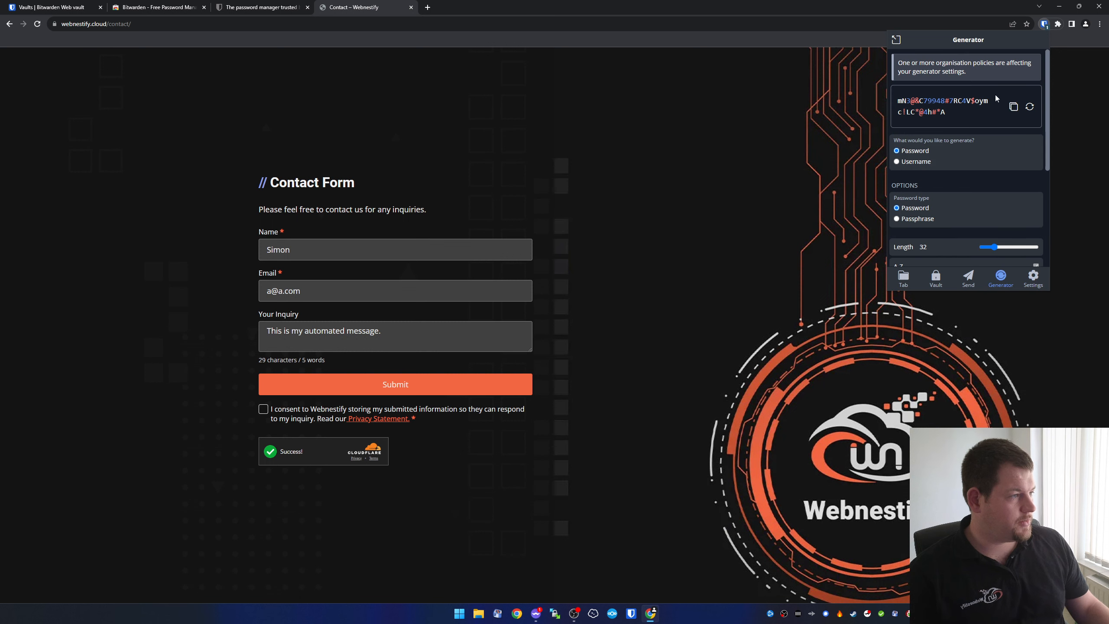
{"action": "left_click", "coordinate": [1031, 107]}
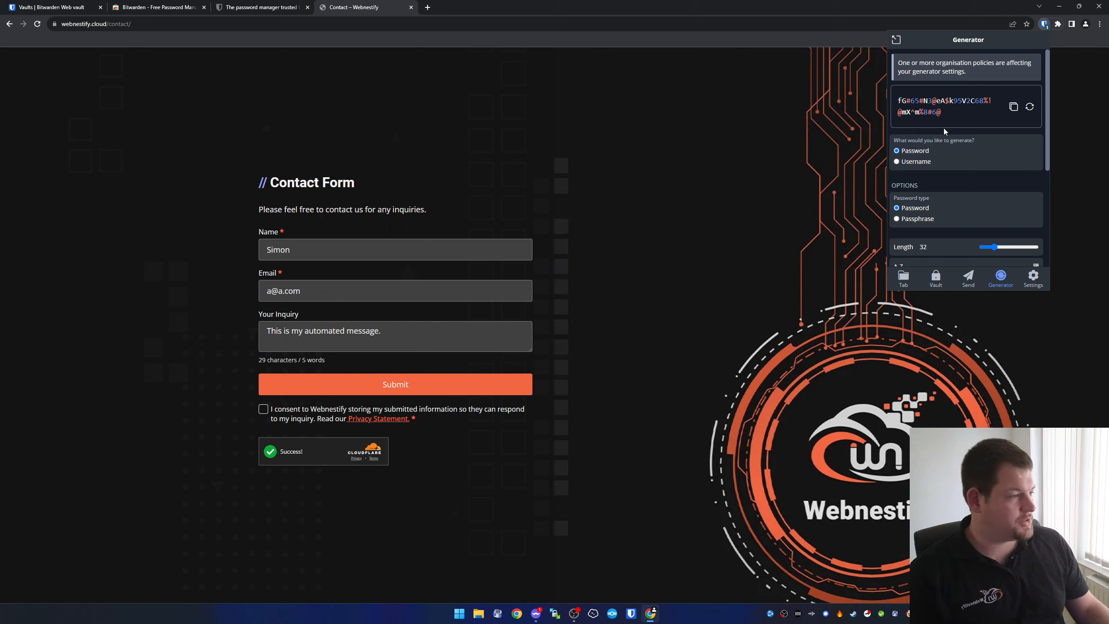
Set the generator type to Passphrase and generate a new six-word passphrase.
{"action": "scroll", "coordinate": [930, 144], "scroll_direction": "down", "scroll_amount": 3}
{"action": "left_click", "coordinate": [917, 133]}
{"action": "scroll", "coordinate": [970, 137], "scroll_direction": "up", "scroll_amount": 3}
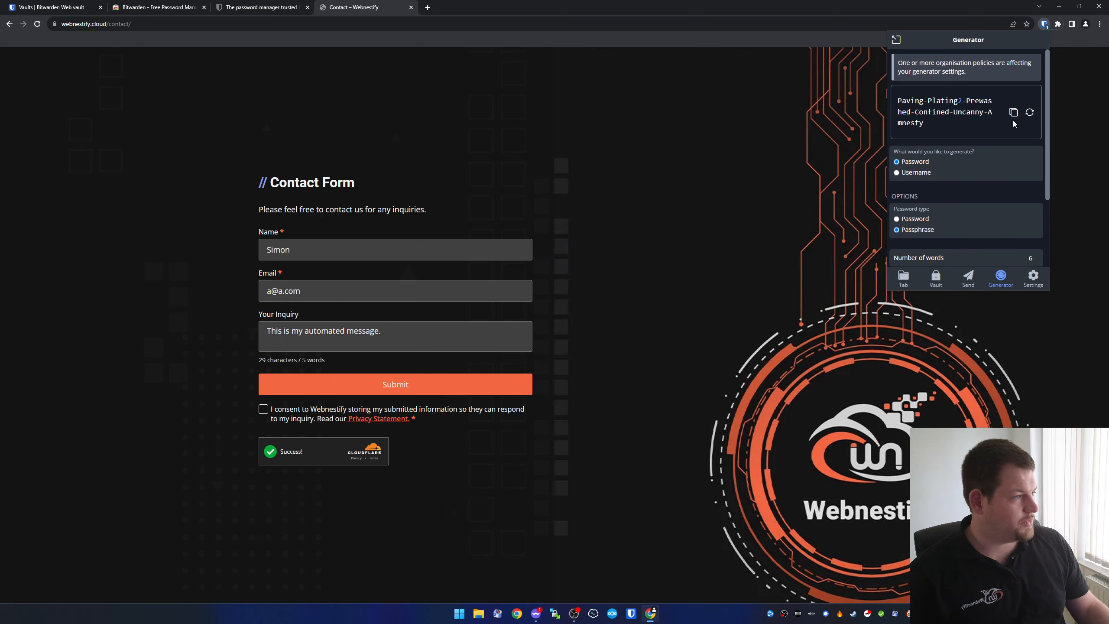
{"action": "left_click", "coordinate": [1030, 113]}
{"action": "scroll", "coordinate": [991, 177], "scroll_direction": "down", "scroll_amount": 3}
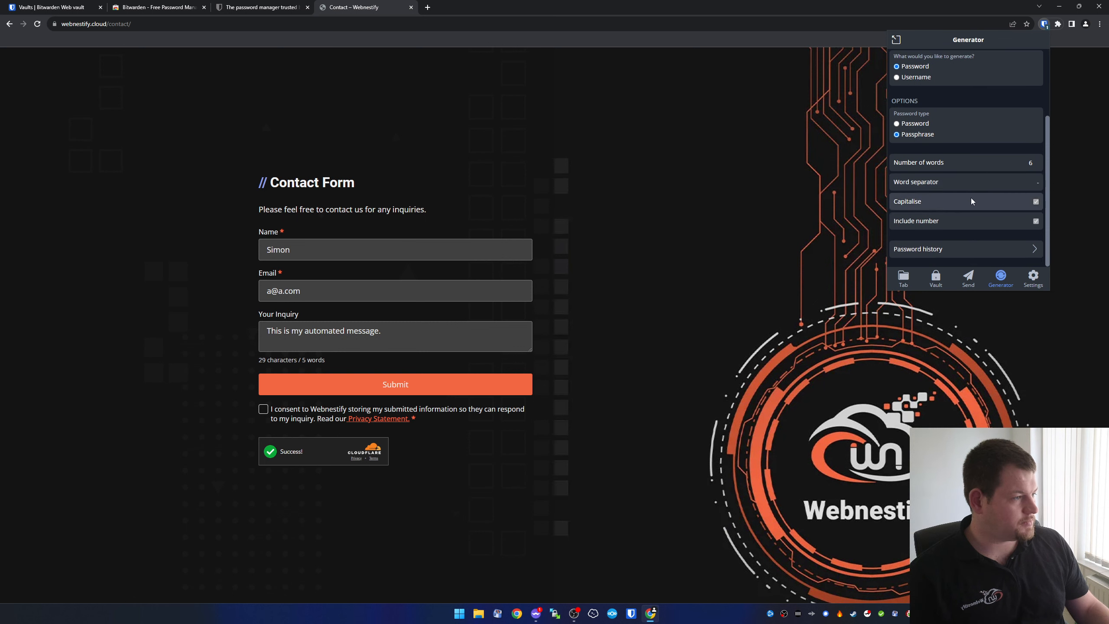
{"action": "scroll", "coordinate": [970, 199], "scroll_direction": "up", "scroll_amount": 3}
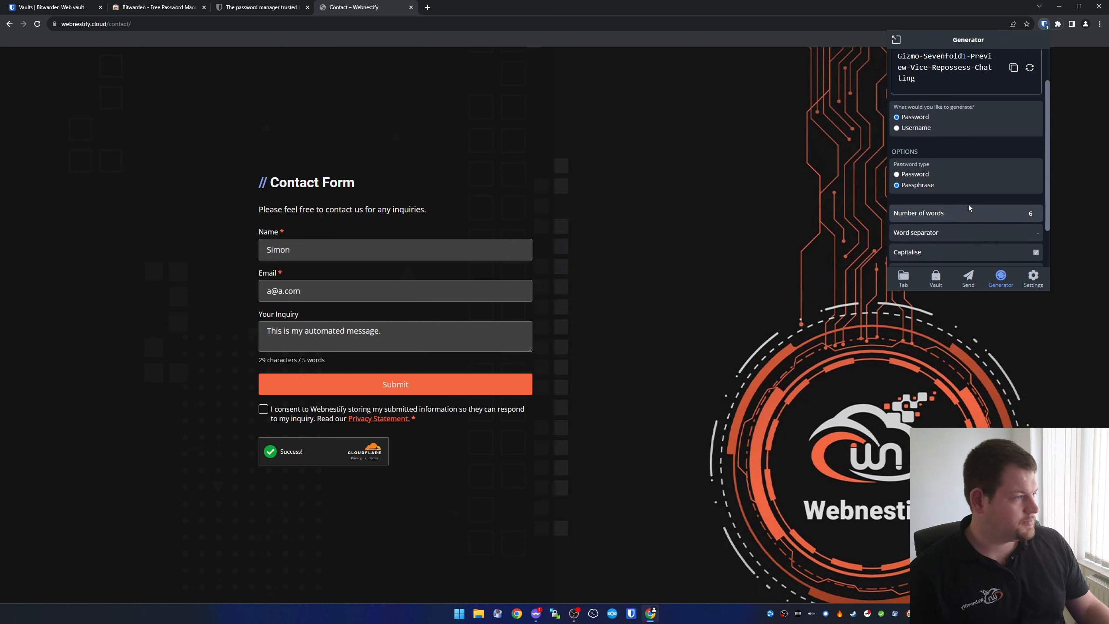
Start a new text Send named 'Test' with the hidden message 'This is for you.'.
{"action": "left_click", "coordinate": [966, 284]}
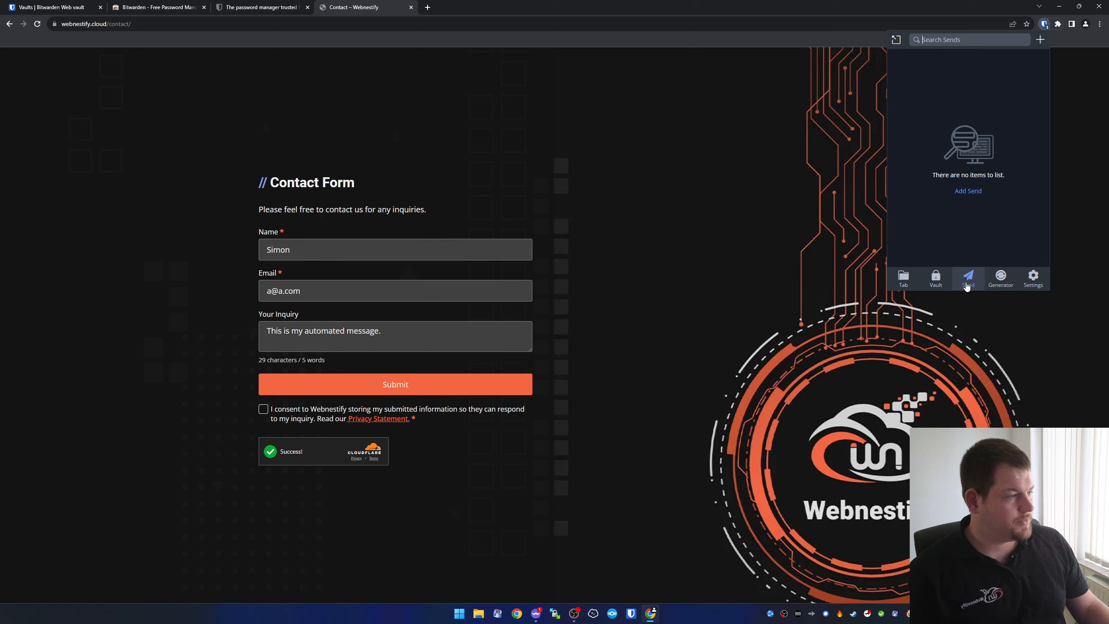
{"action": "left_click", "coordinate": [970, 191]}
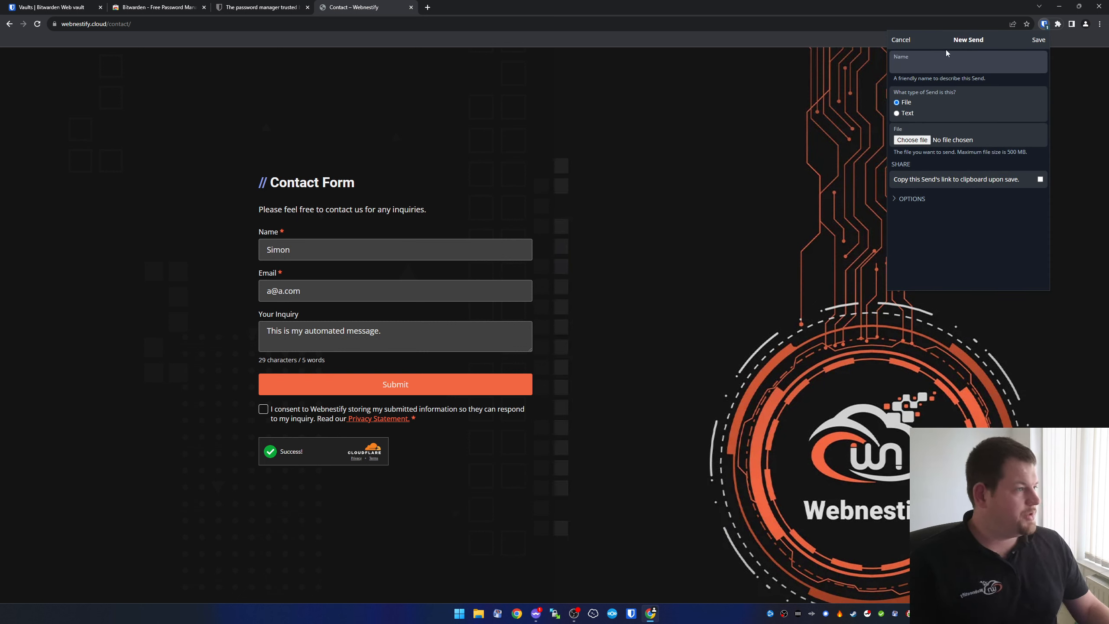
{"action": "type", "text": "T"}
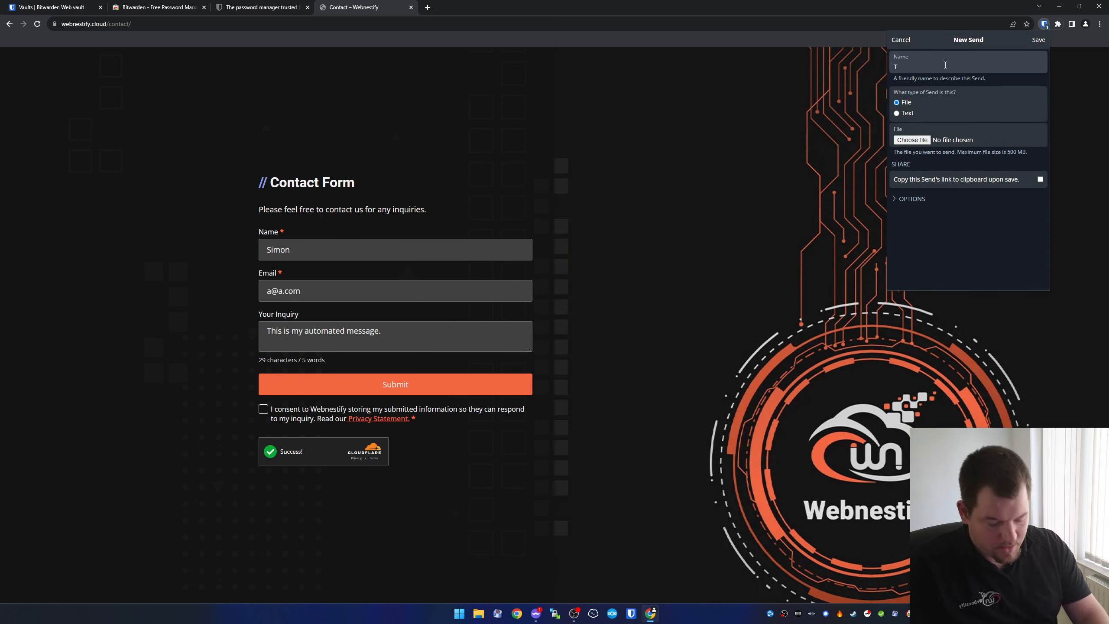
{"action": "type", "text": "est"}
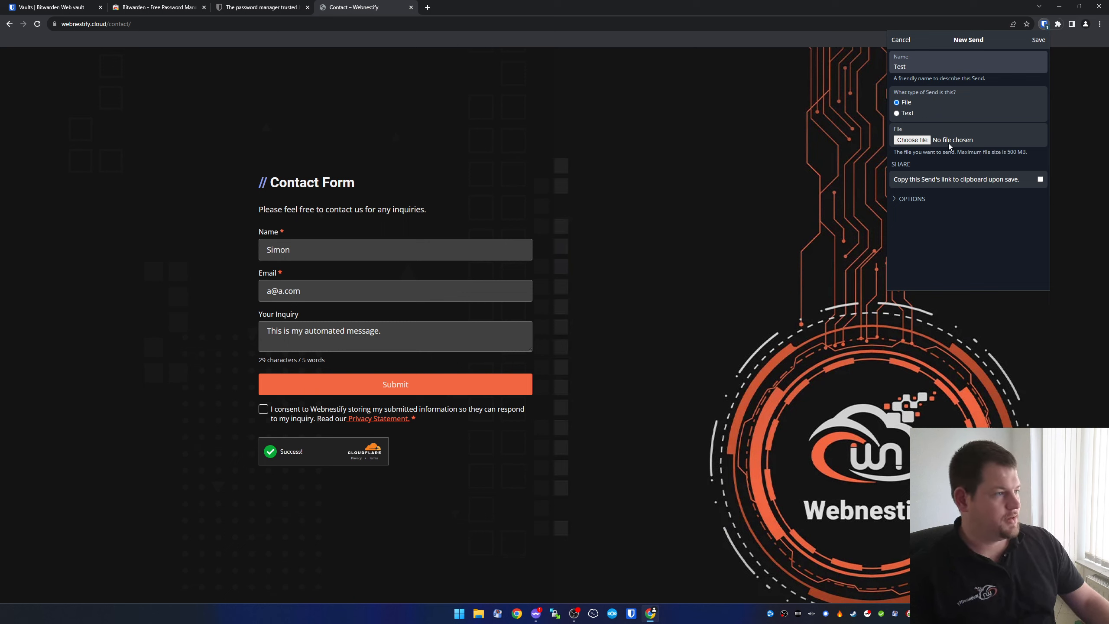
{"action": "left_click", "coordinate": [907, 114]}
{"action": "left_click", "coordinate": [917, 138]}
{"action": "type", "text": "T"}
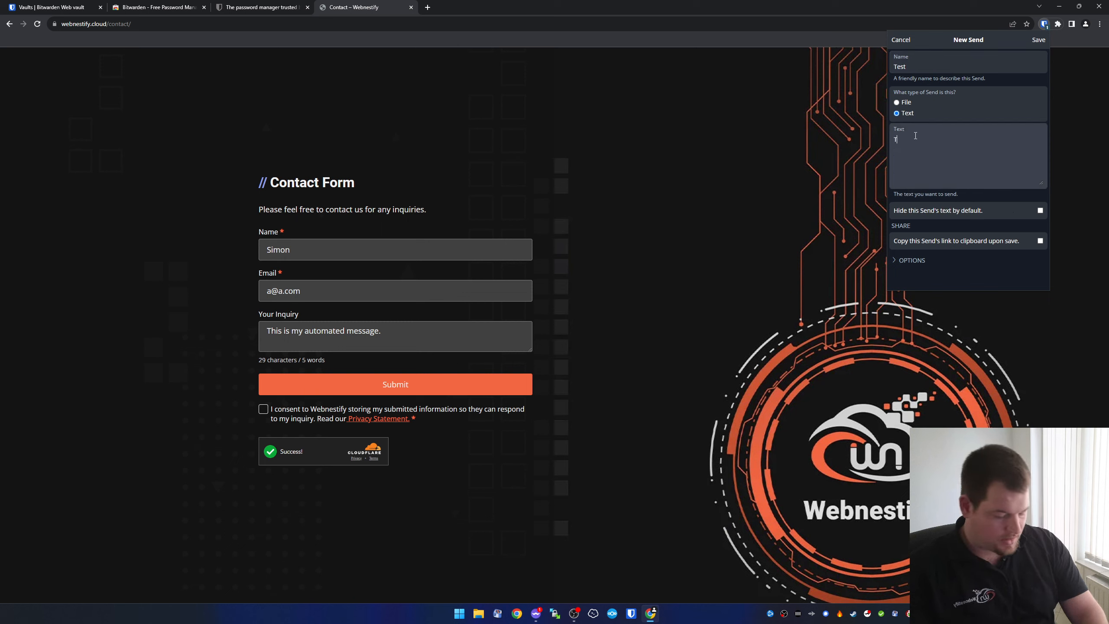
{"action": "type", "text": "his is for yo"}
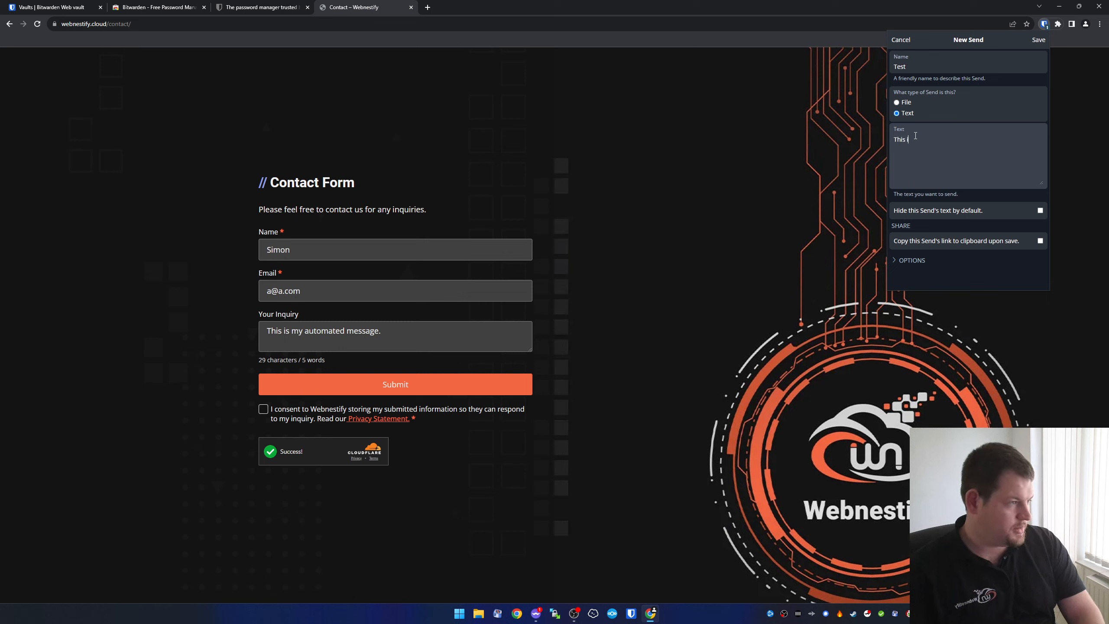
{"action": "type", "text": "."}
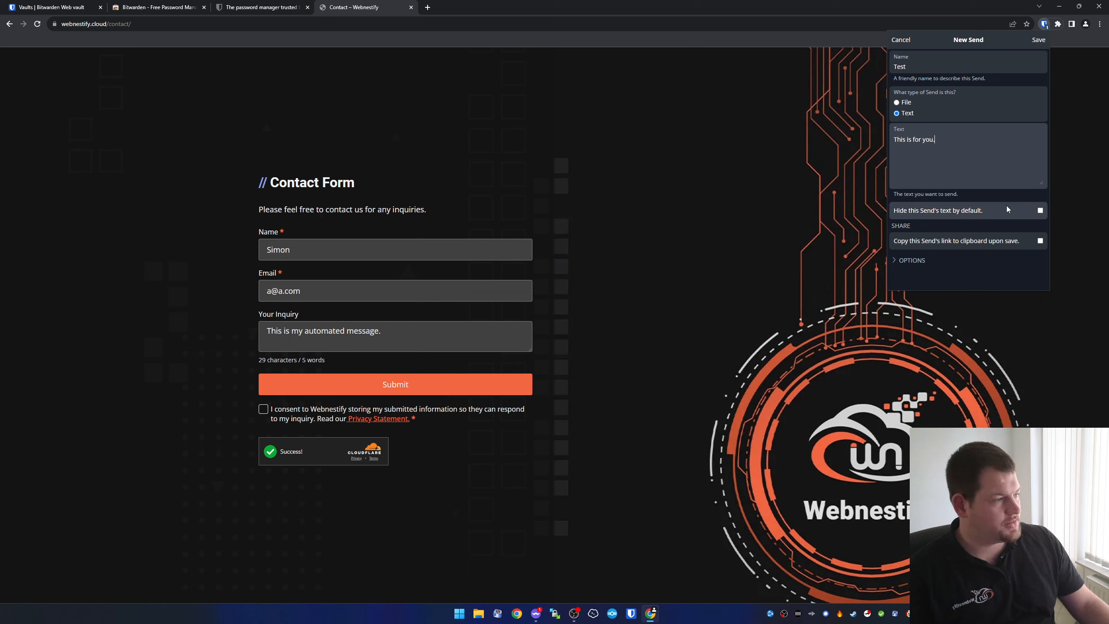
{"action": "left_click", "coordinate": [1039, 211]}
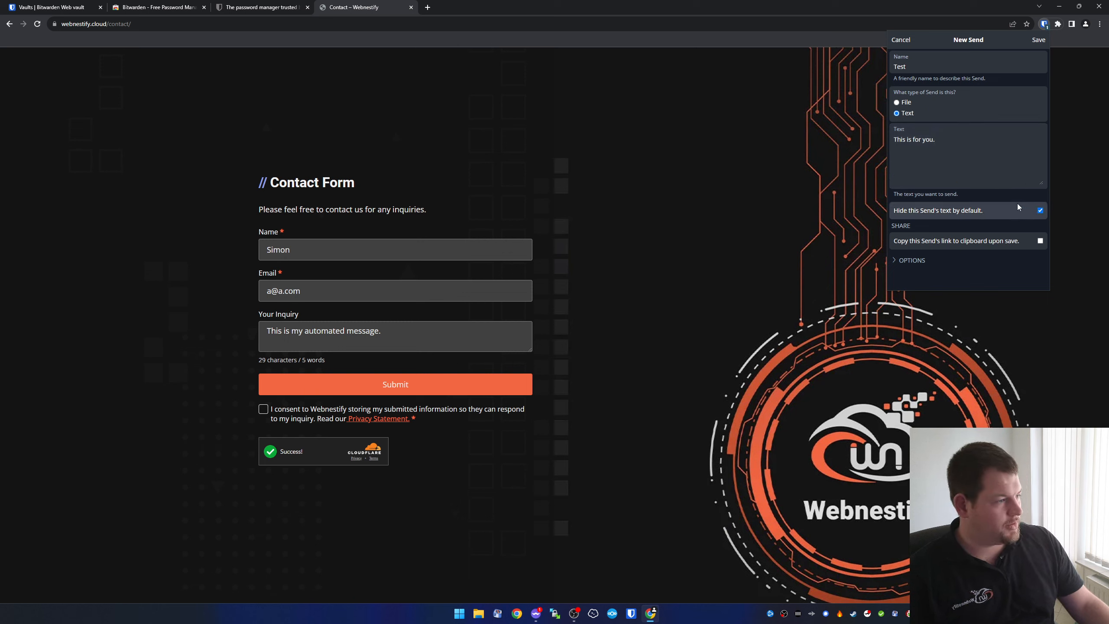
Set the Send's deletion and expiration to 1 hour and its maximum access count to 1.
{"action": "left_click", "coordinate": [912, 261]}
{"action": "scroll", "coordinate": [910, 220], "scroll_direction": "down", "scroll_amount": 2}
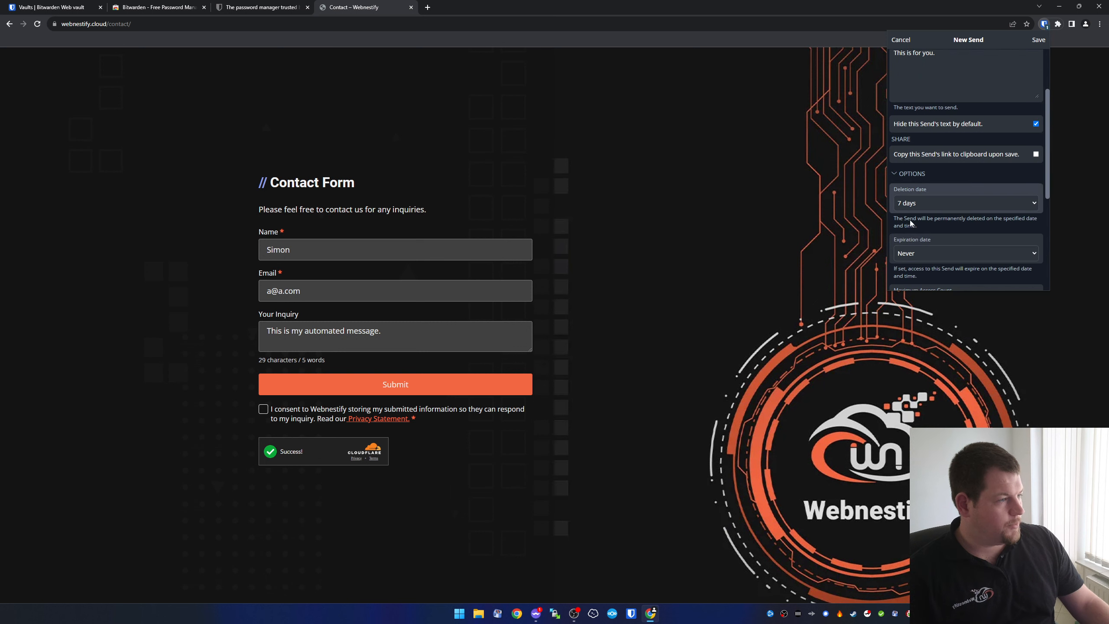
{"action": "left_click", "coordinate": [926, 202]}
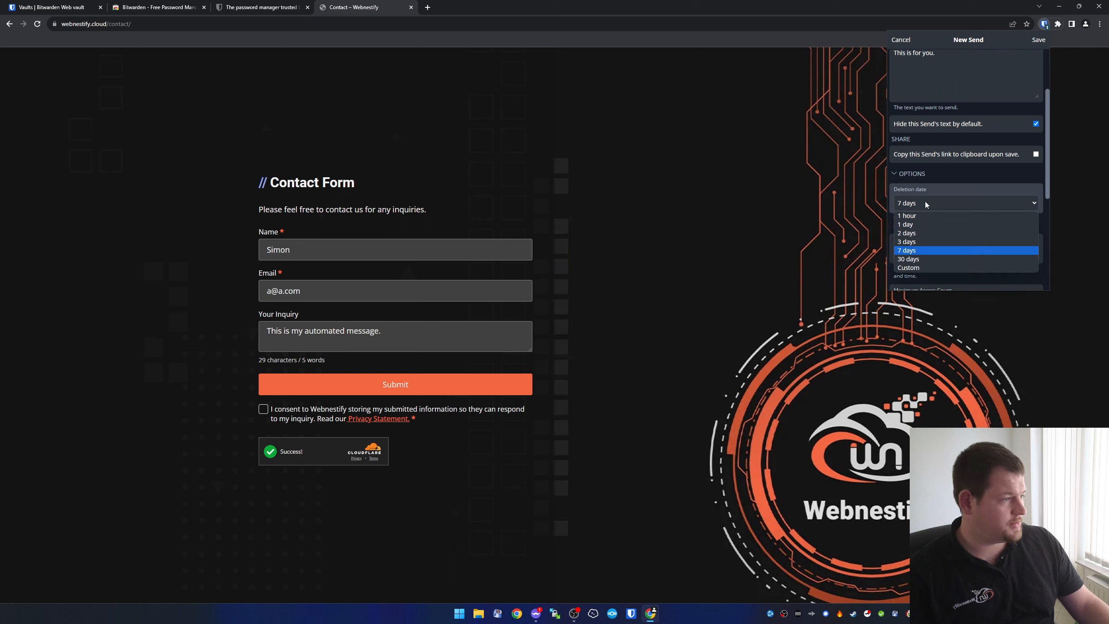
{"action": "left_click", "coordinate": [922, 215]}
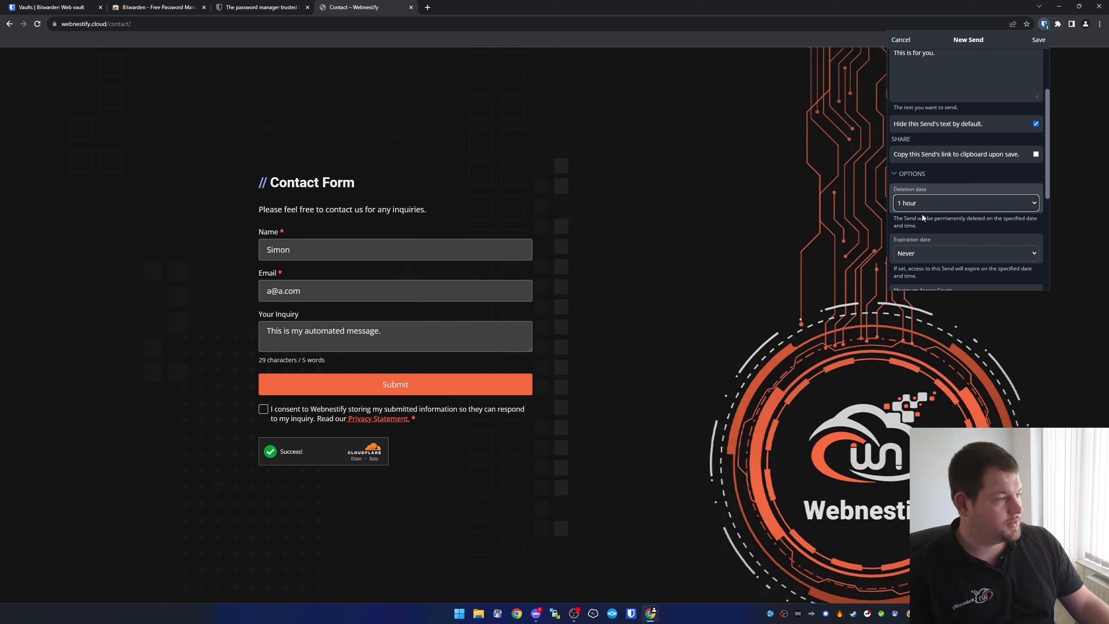
{"action": "scroll", "coordinate": [924, 201], "scroll_direction": "down", "scroll_amount": 2}
{"action": "left_click", "coordinate": [943, 165]}
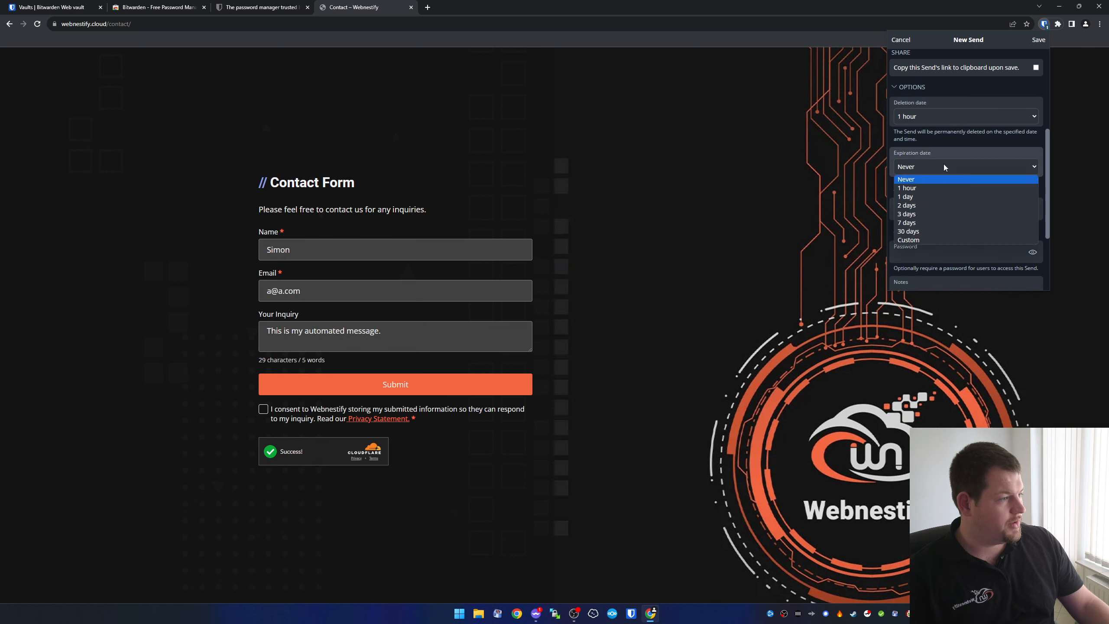
{"action": "left_click", "coordinate": [934, 188]}
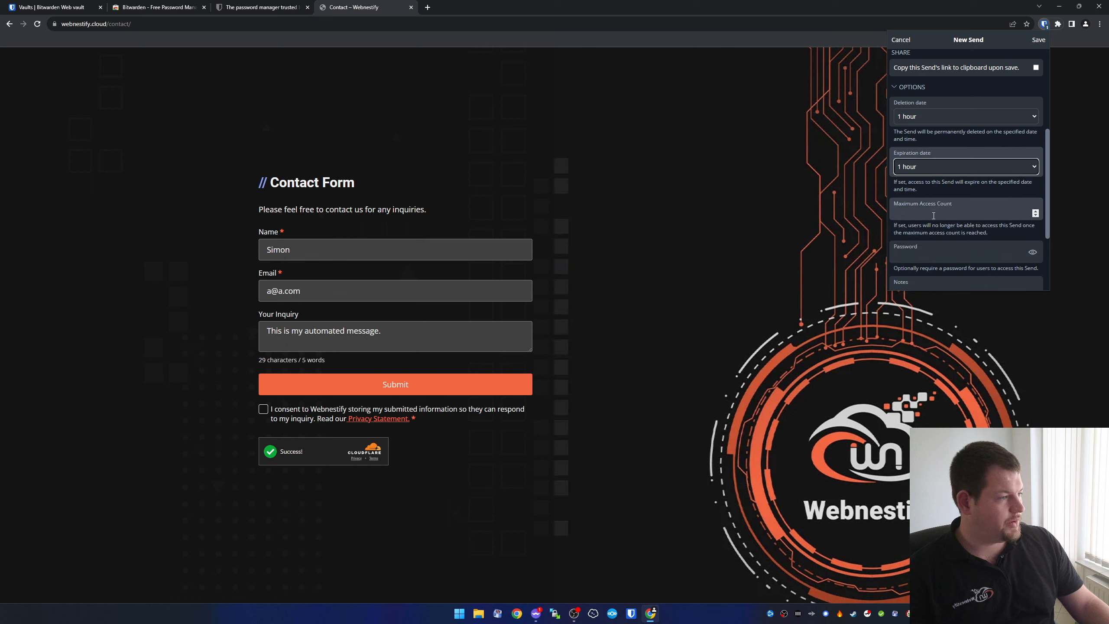
{"action": "left_click", "coordinate": [933, 214]}
{"action": "left_click", "coordinate": [1037, 216]}
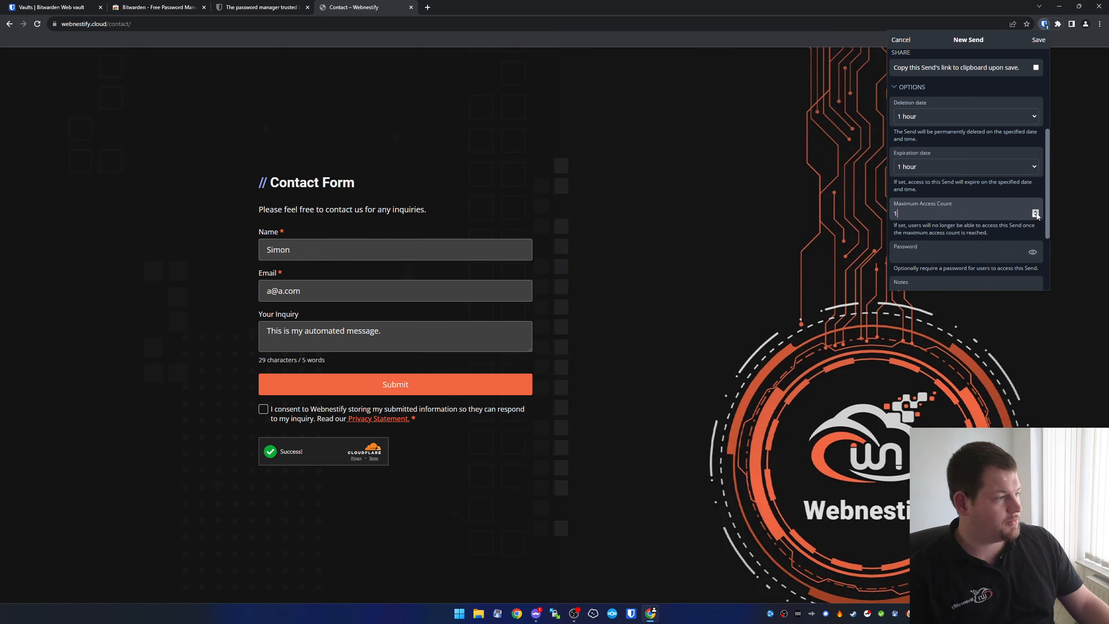
Enable copying the Send link on save and save the Send.
{"action": "scroll", "coordinate": [926, 248], "scroll_direction": "down", "scroll_amount": 2}
{"action": "left_click", "coordinate": [937, 171]}
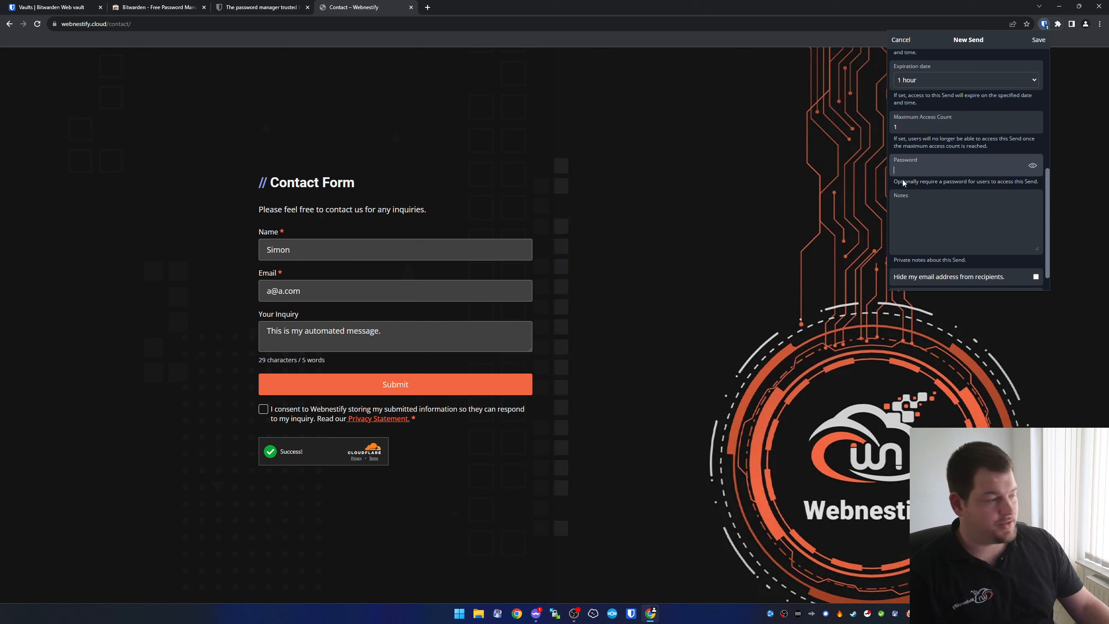
{"action": "scroll", "coordinate": [982, 227], "scroll_direction": "up", "scroll_amount": 5}
{"action": "scroll", "coordinate": [983, 227], "scroll_direction": "up", "scroll_amount": 2}
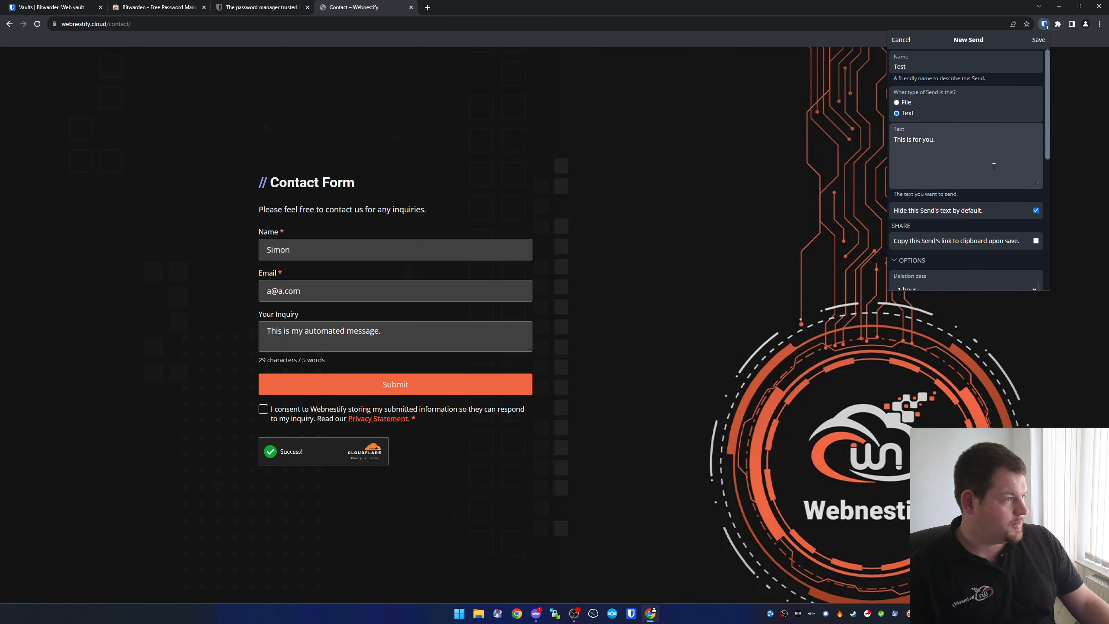
{"action": "left_click", "coordinate": [1036, 241]}
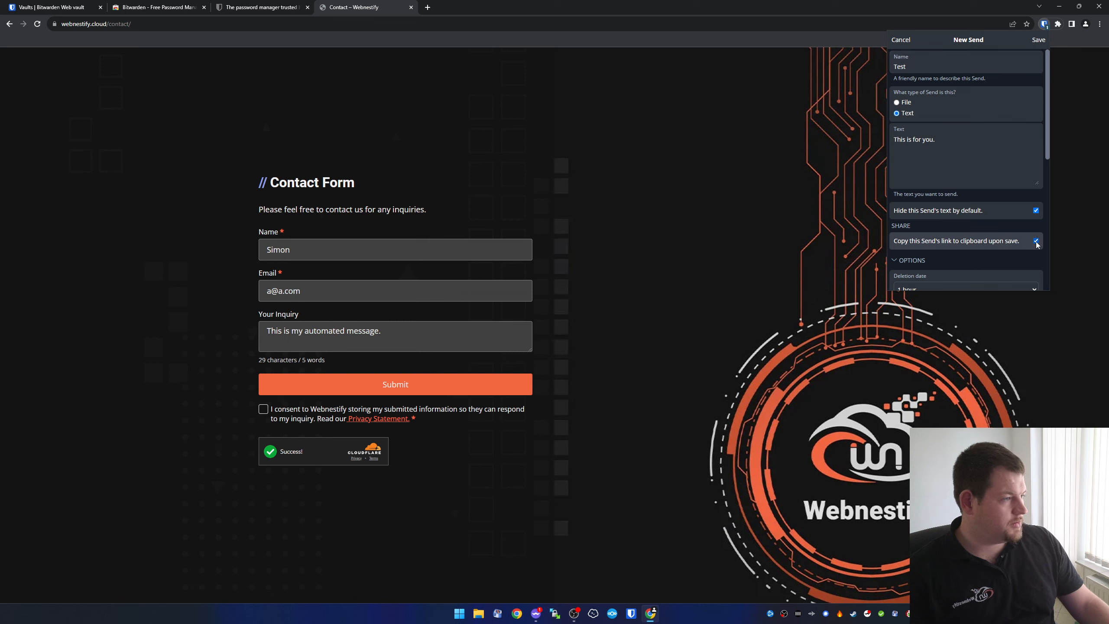
{"action": "left_click", "coordinate": [1039, 40]}
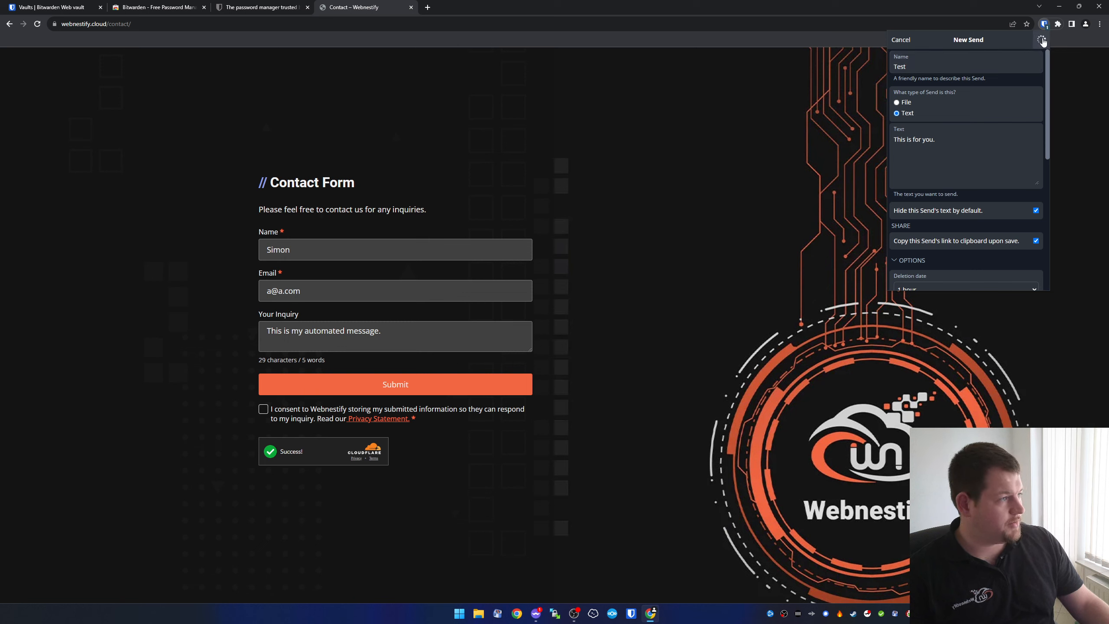
Open the copied Test Send link and reveal its hidden message 'This is for you.'.
{"action": "left_click", "coordinate": [366, 28]}
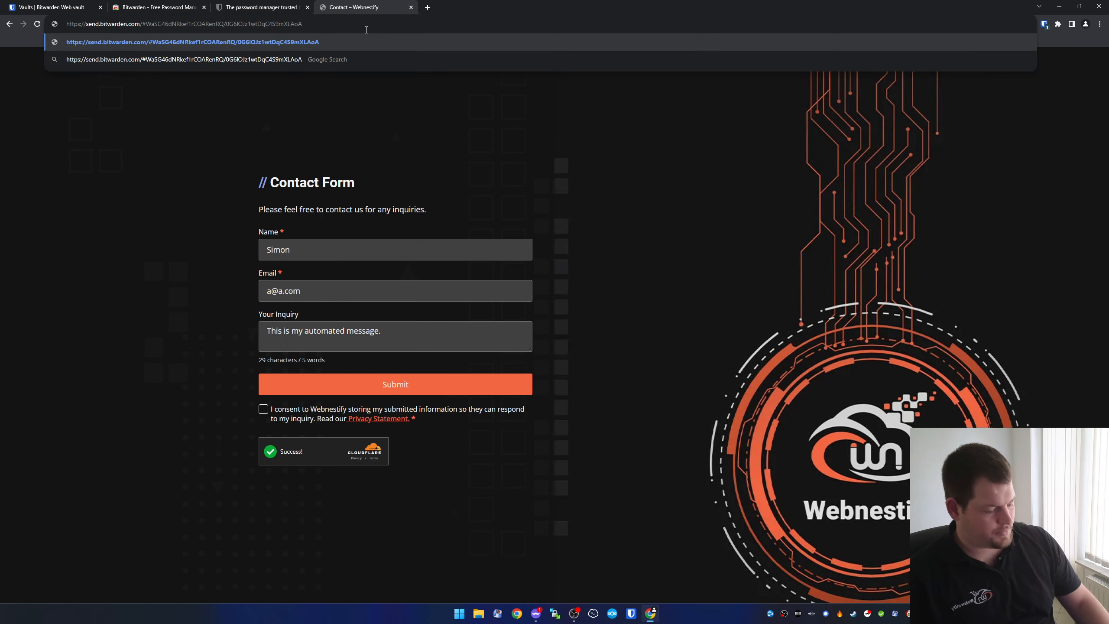
{"action": "key", "text": "Return"}
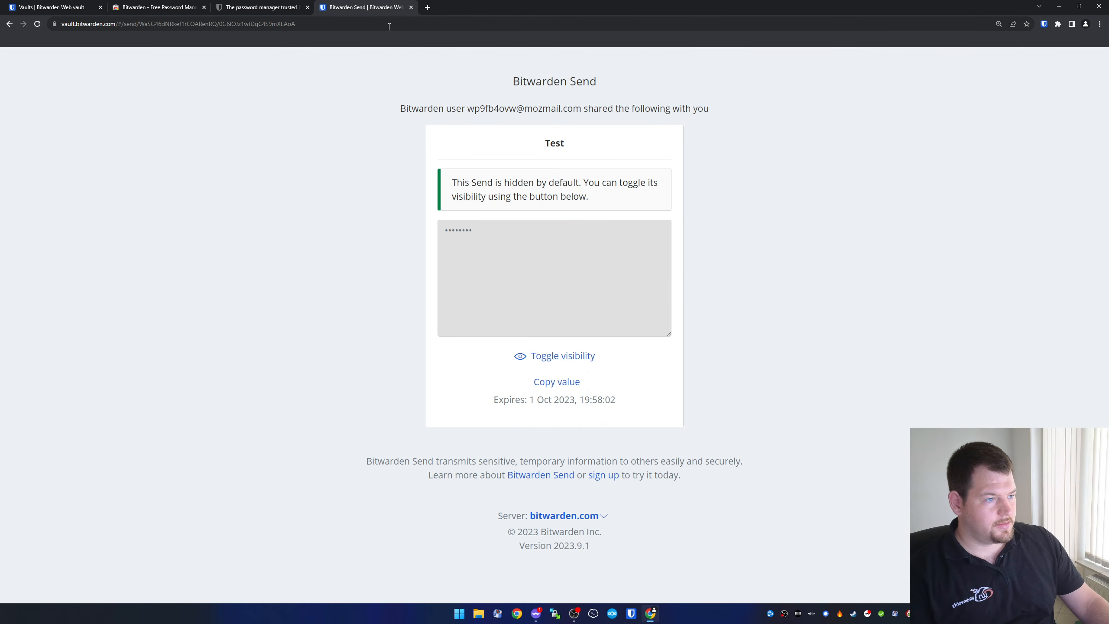
{"action": "left_click", "coordinate": [551, 358]}
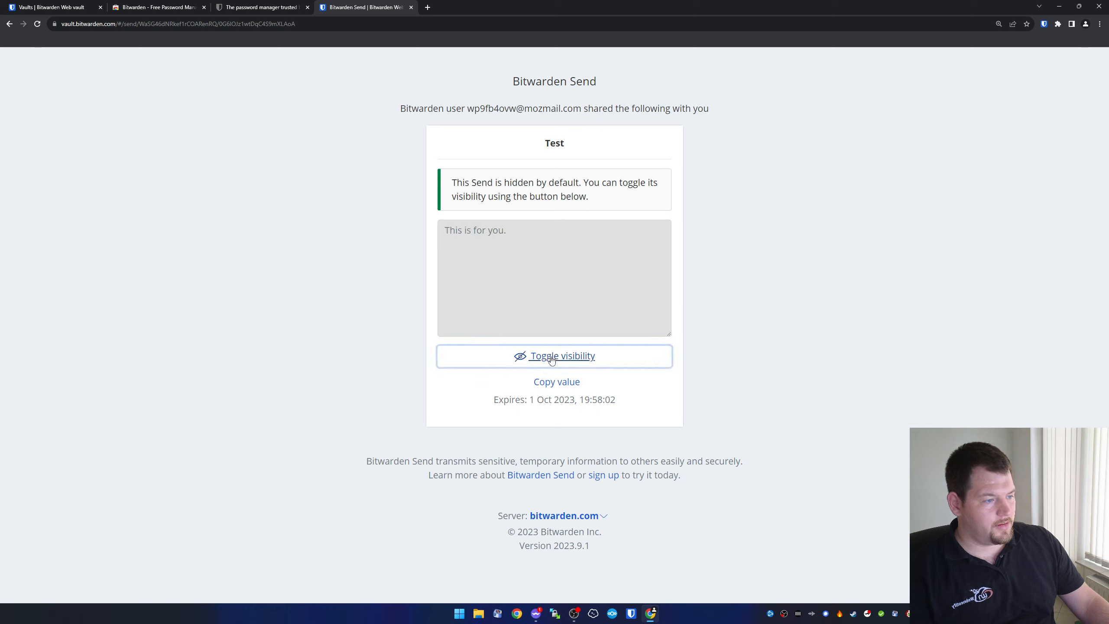
{"action": "left_click", "coordinate": [552, 357]}
{"action": "left_click", "coordinate": [555, 358]}
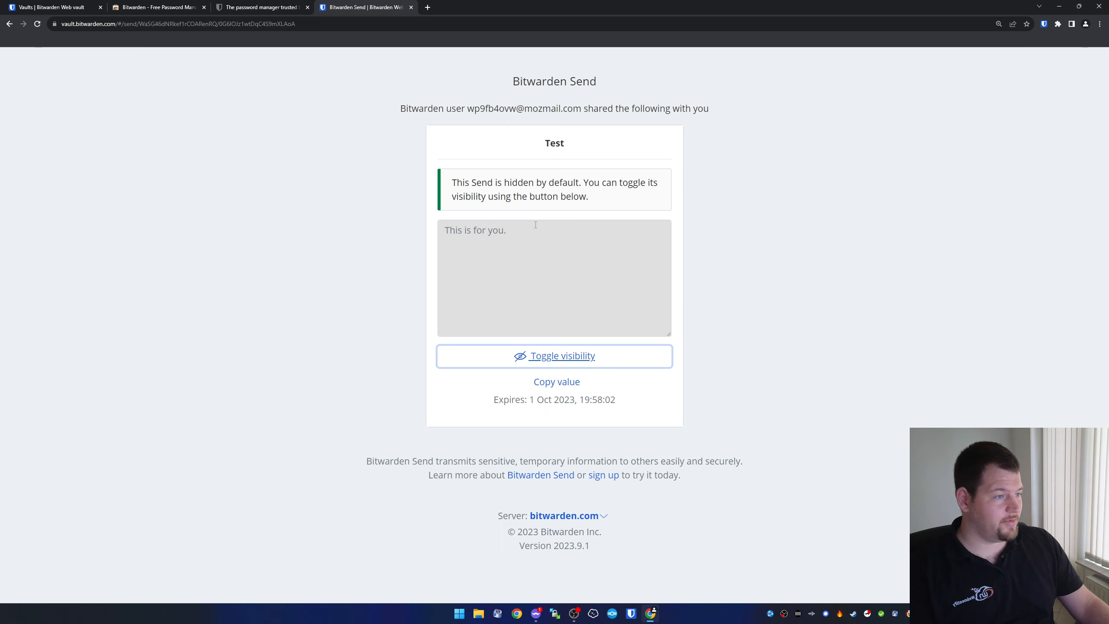
{"action": "left_click", "coordinate": [411, 7]}
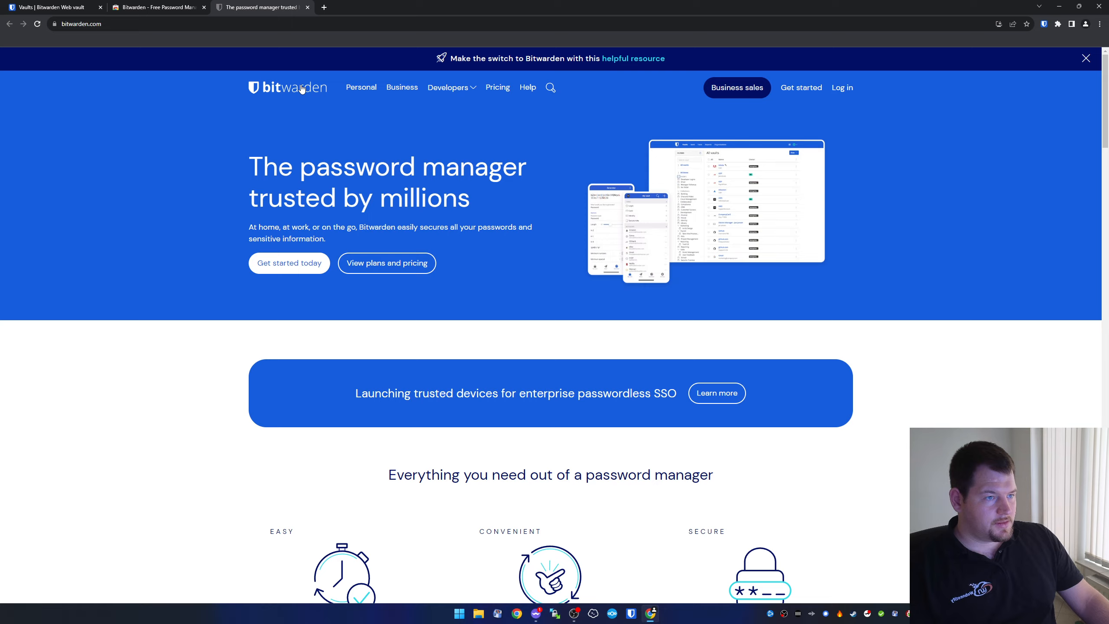
{"action": "scroll", "coordinate": [675, 363], "scroll_direction": "down", "scroll_amount": 20}
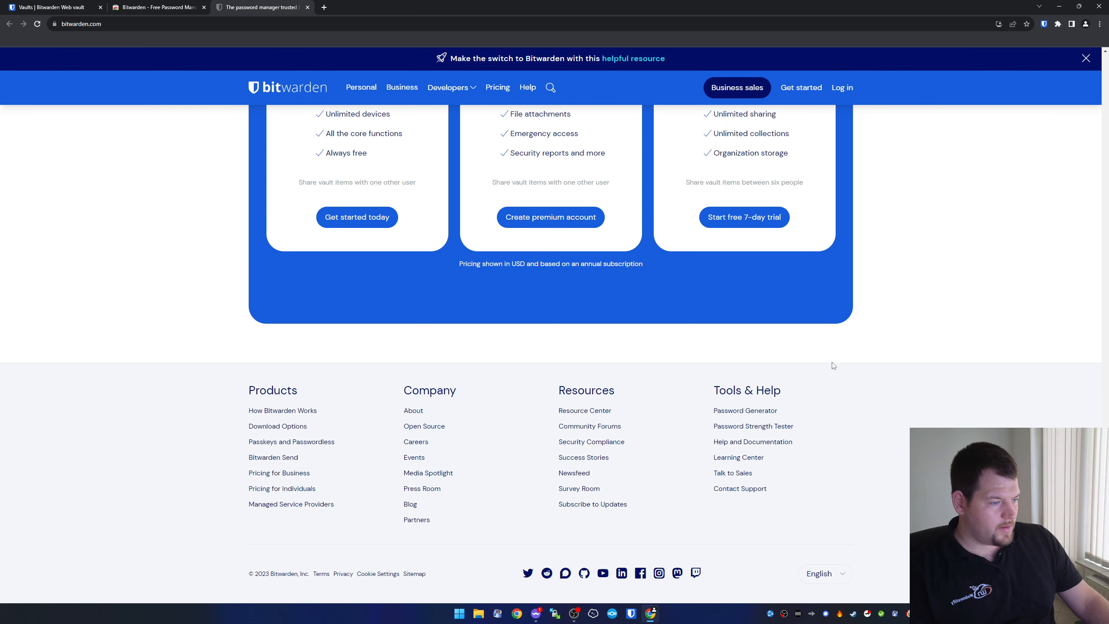
{"action": "left_click", "coordinate": [280, 426]}
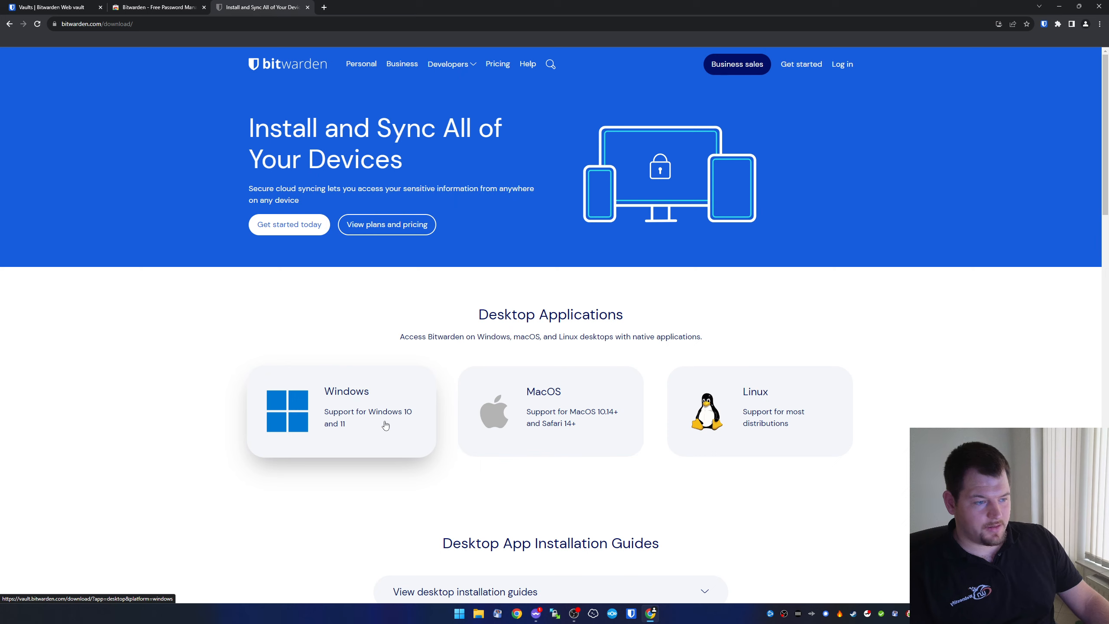
Run 'choco install bitwarden -y' in an admin Terminal, allowing its network connection in simplewall.
{"action": "right_click", "coordinate": [458, 613]}
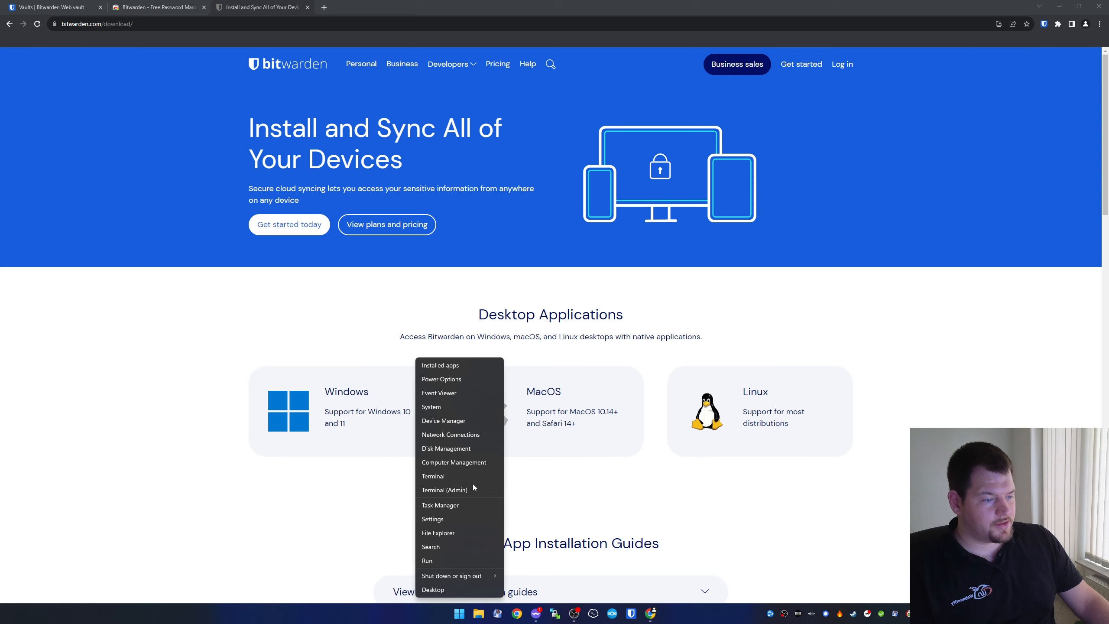
{"action": "left_click", "coordinate": [474, 485]}
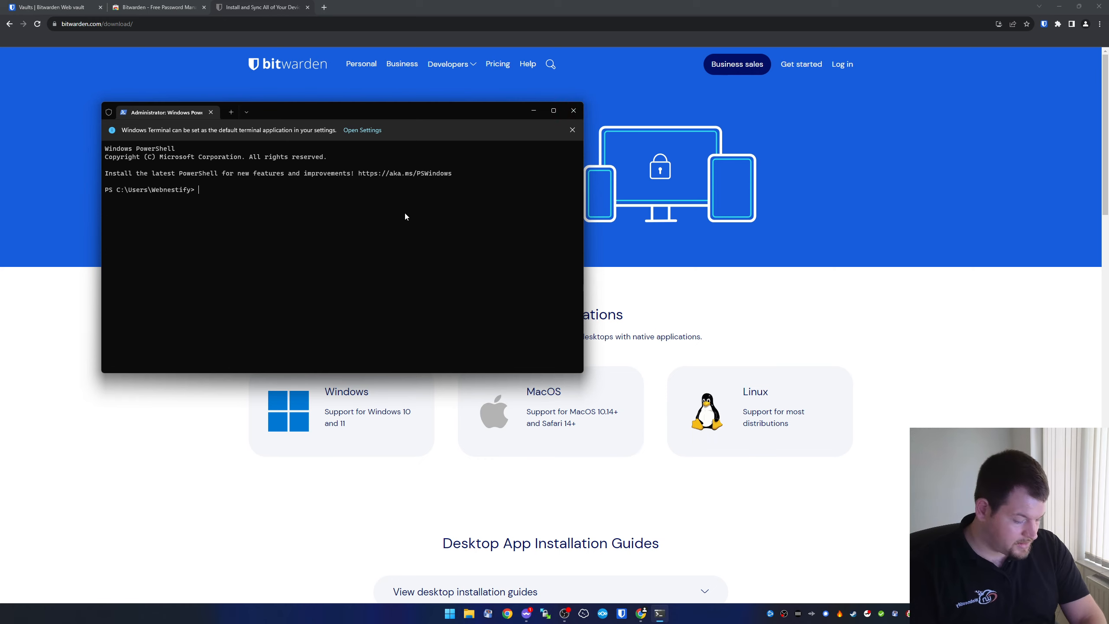
{"action": "type", "text": "chco i"}
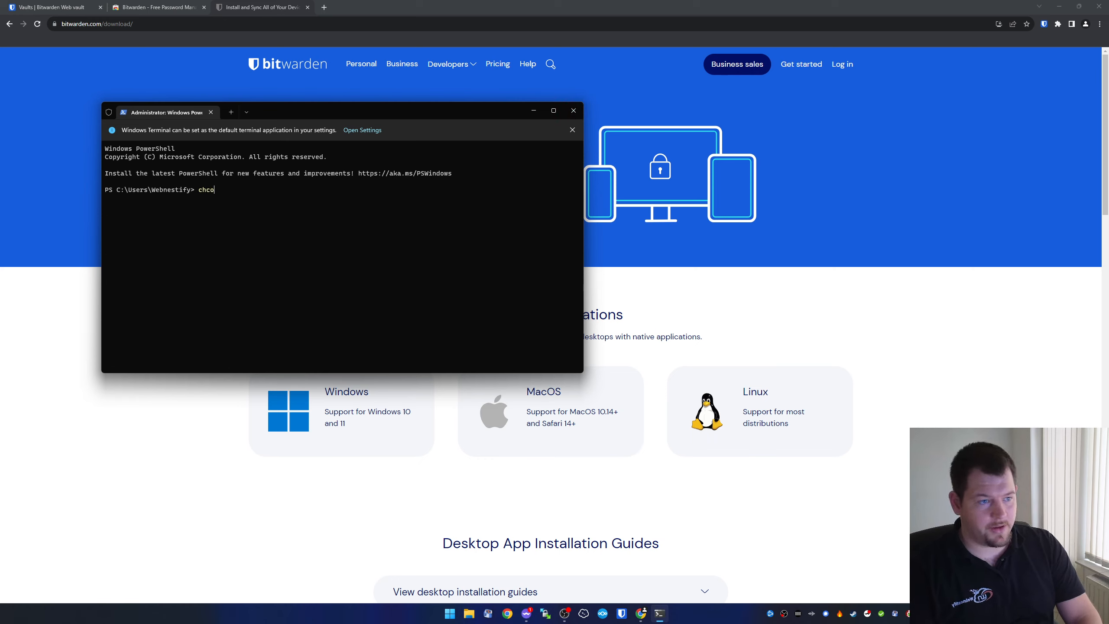
{"action": "key", "text": "BackSpace"}
{"action": "key", "text": "BackSpace"}
{"action": "key", "text": "BackSpace"}
{"action": "key", "text": "BackSpace"}
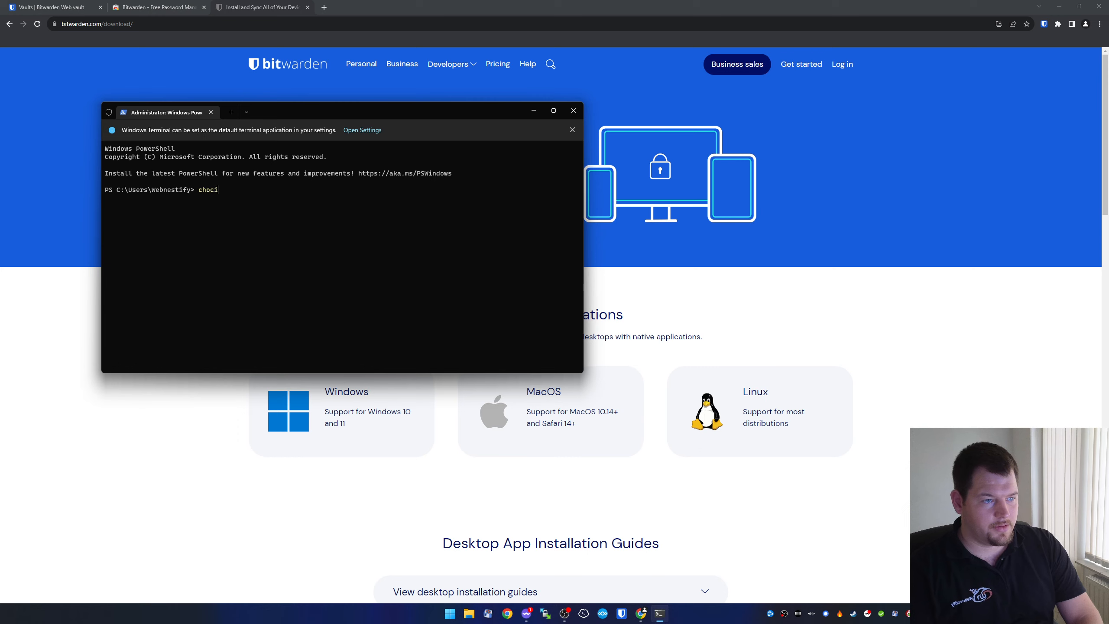
{"action": "type", "text": "oco install bit"}
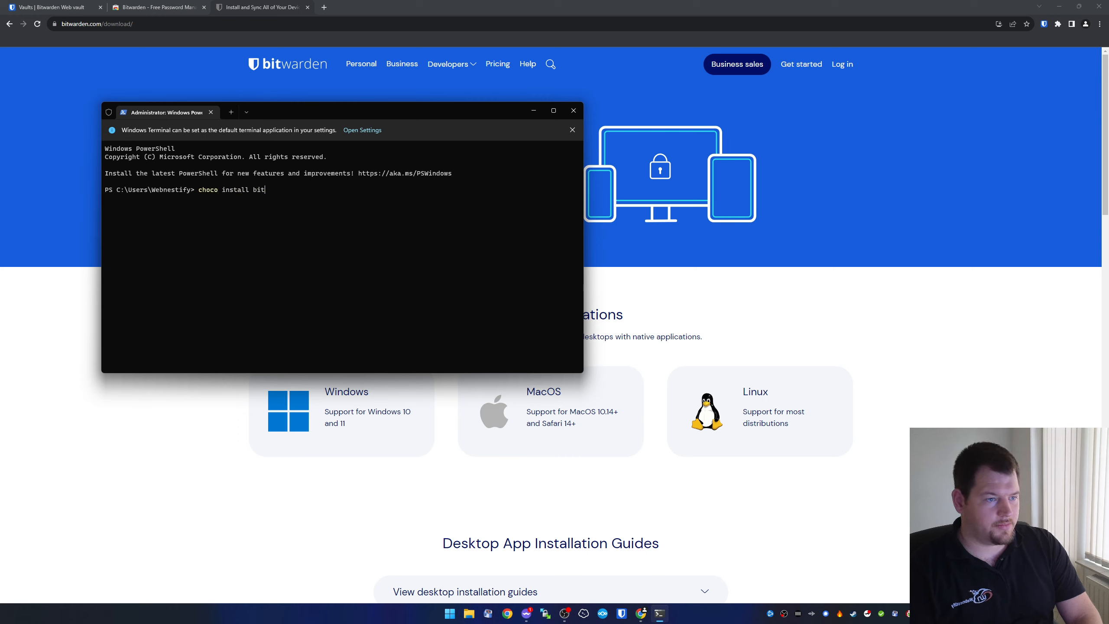
{"action": "type", "text": "warden -"}
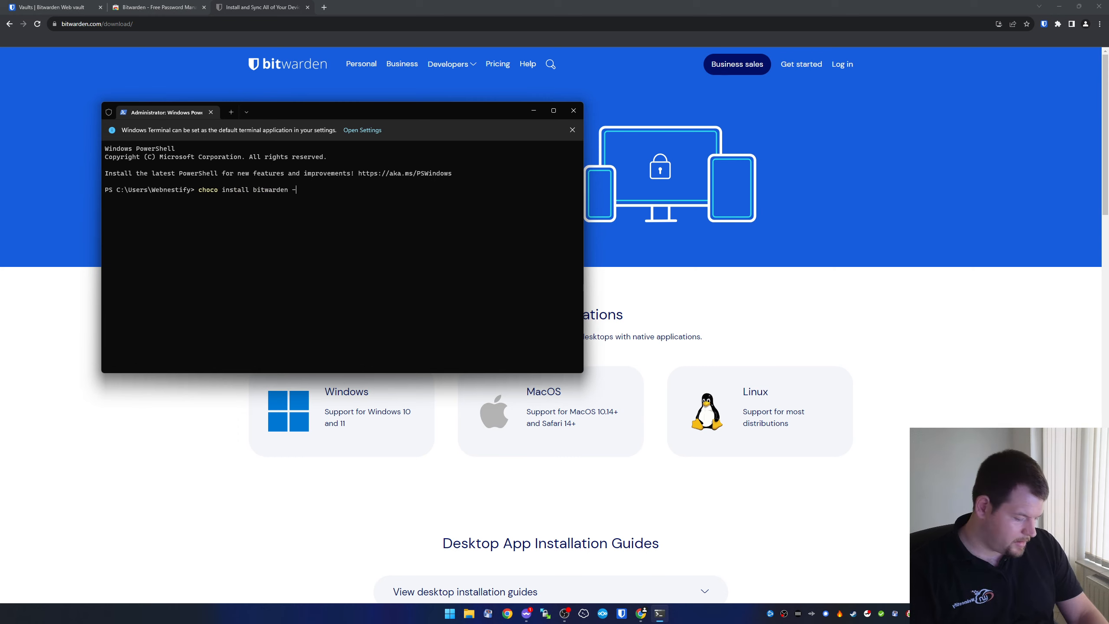
{"action": "type", "text": "y"}
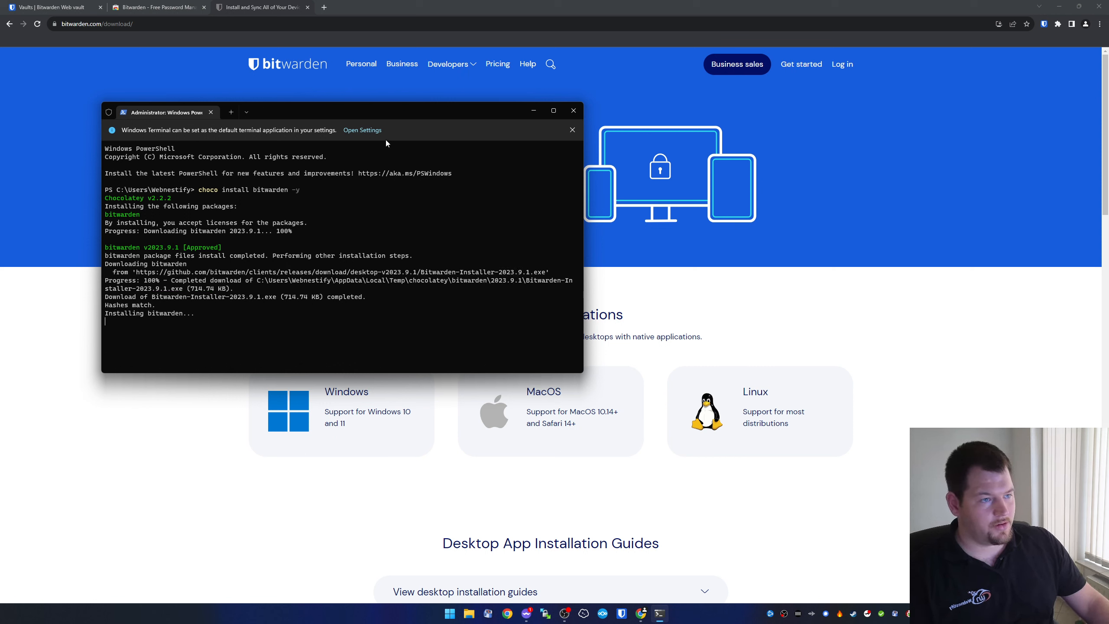
{"action": "left_click_drag", "start_coordinate": [385, 116], "coordinate": [492, 99]}
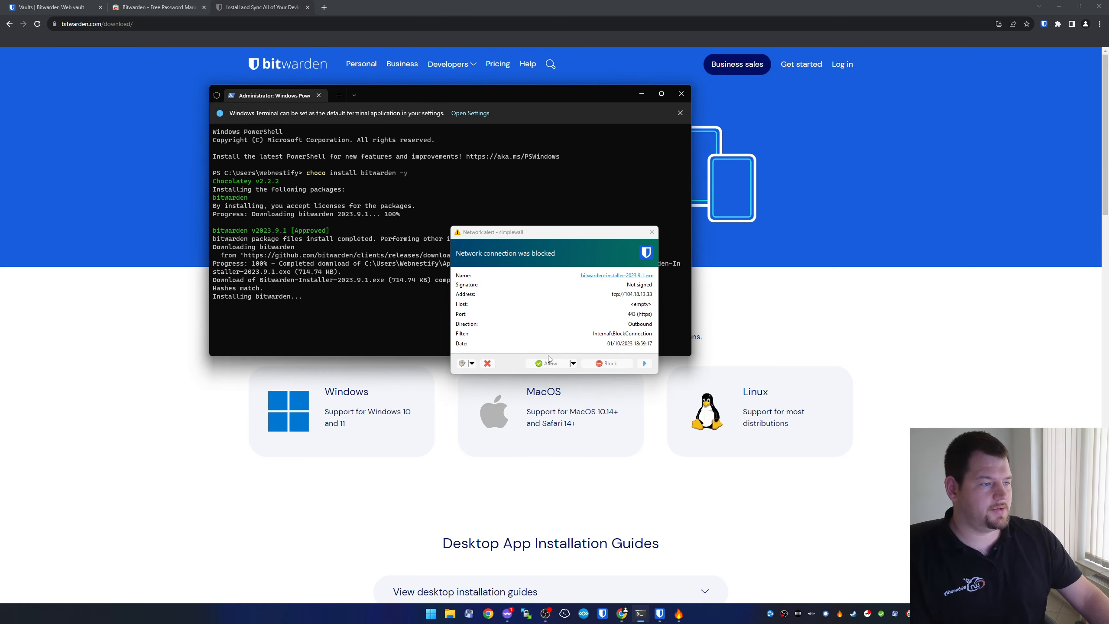
{"action": "left_click", "coordinate": [546, 363]}
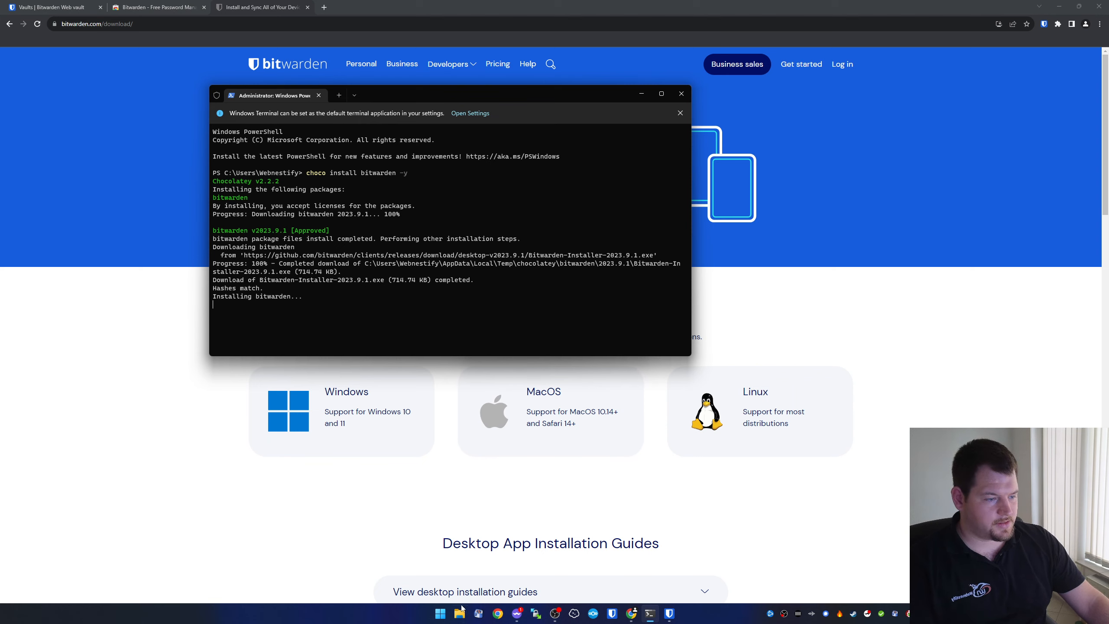
Close the terminal, dismiss the setup download error, and delete the broken Bitwarden shortcut.
{"action": "left_click", "coordinate": [681, 94]}
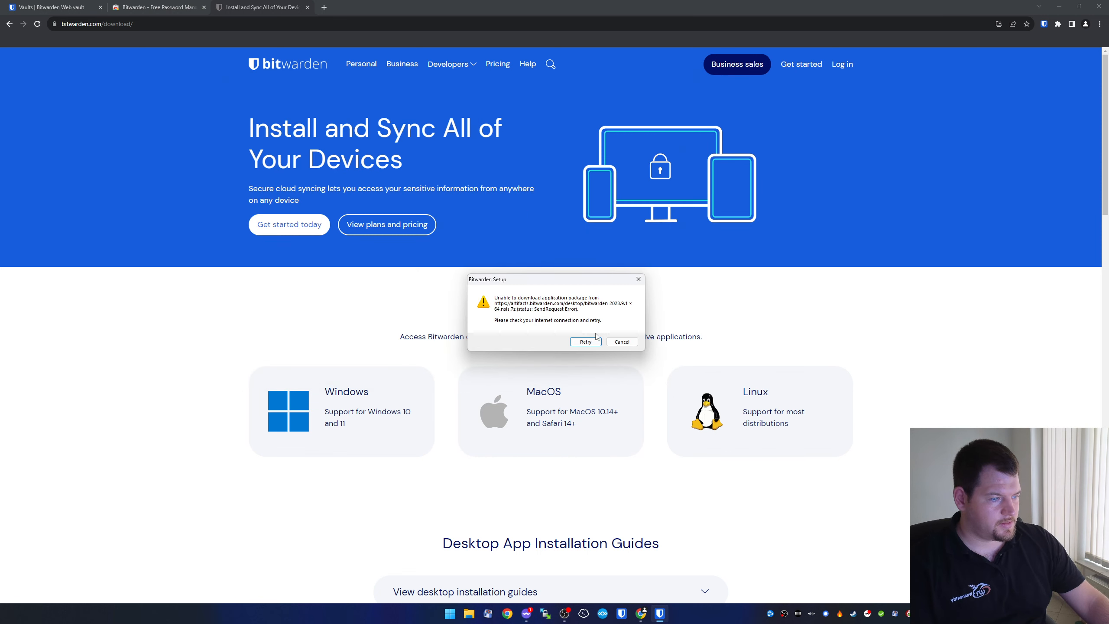
{"action": "left_click", "coordinate": [624, 346]}
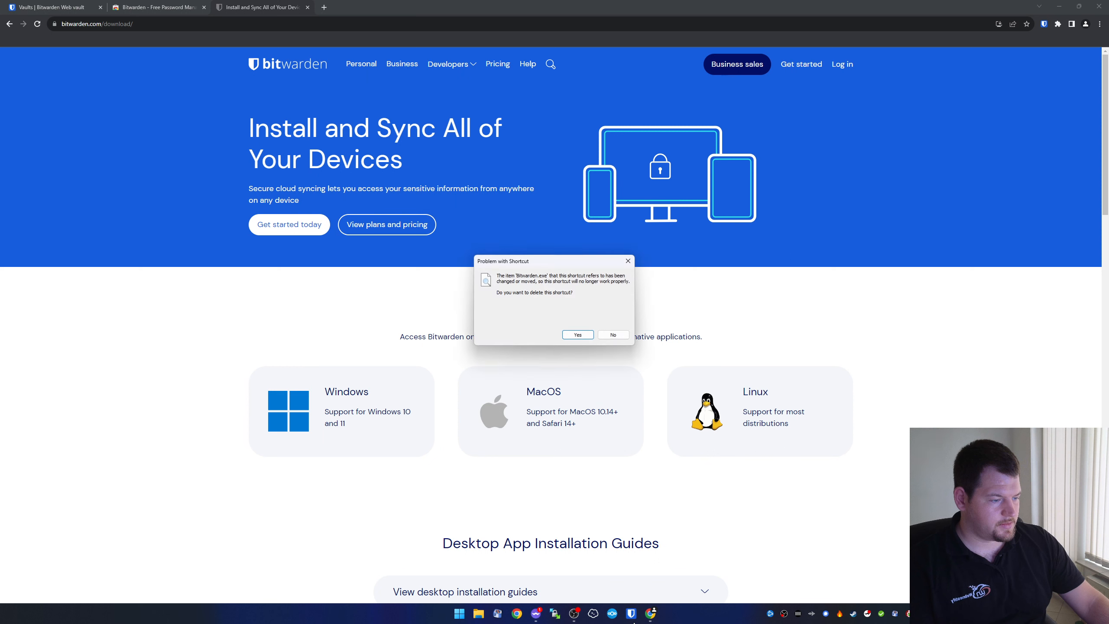
{"action": "left_click", "coordinate": [581, 334]}
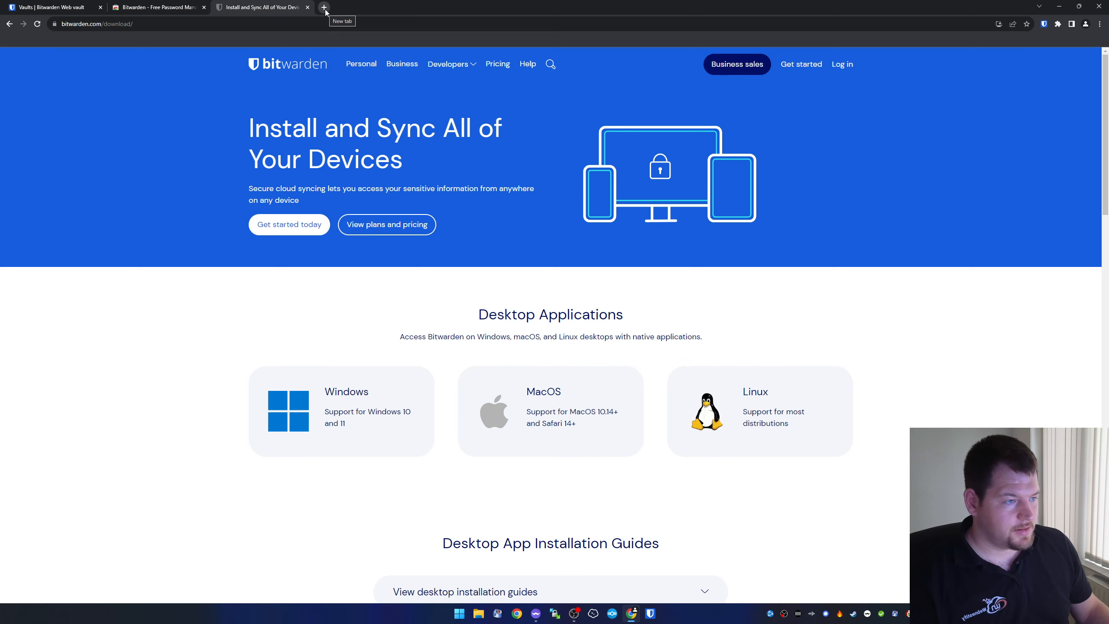
Log in to the Bitwarden web vault with the account email and master password.
{"action": "left_click", "coordinate": [843, 65]}
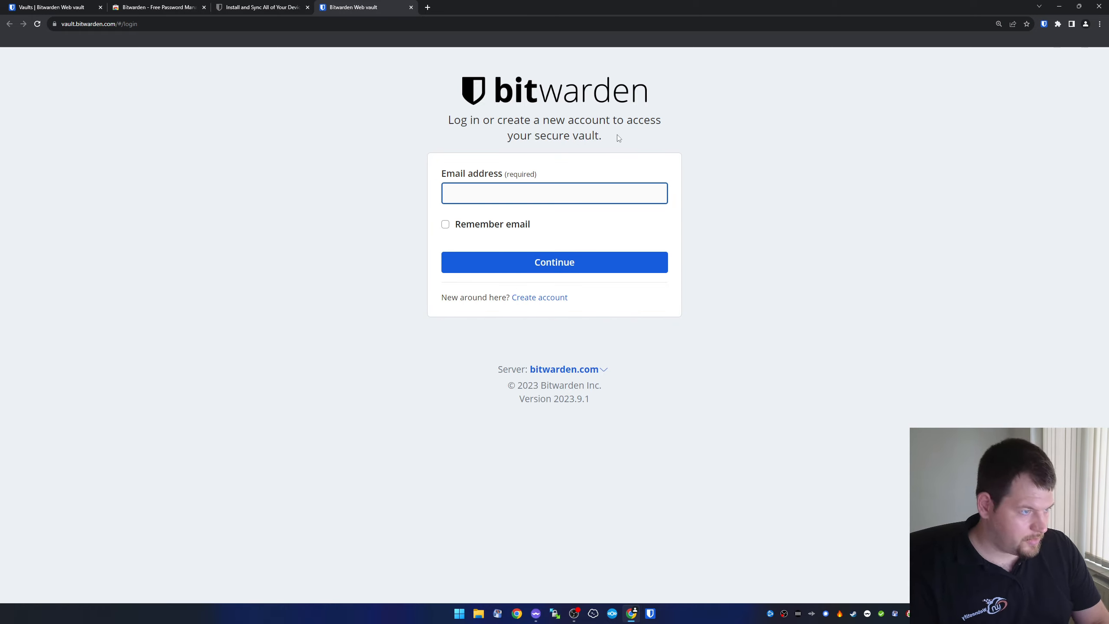
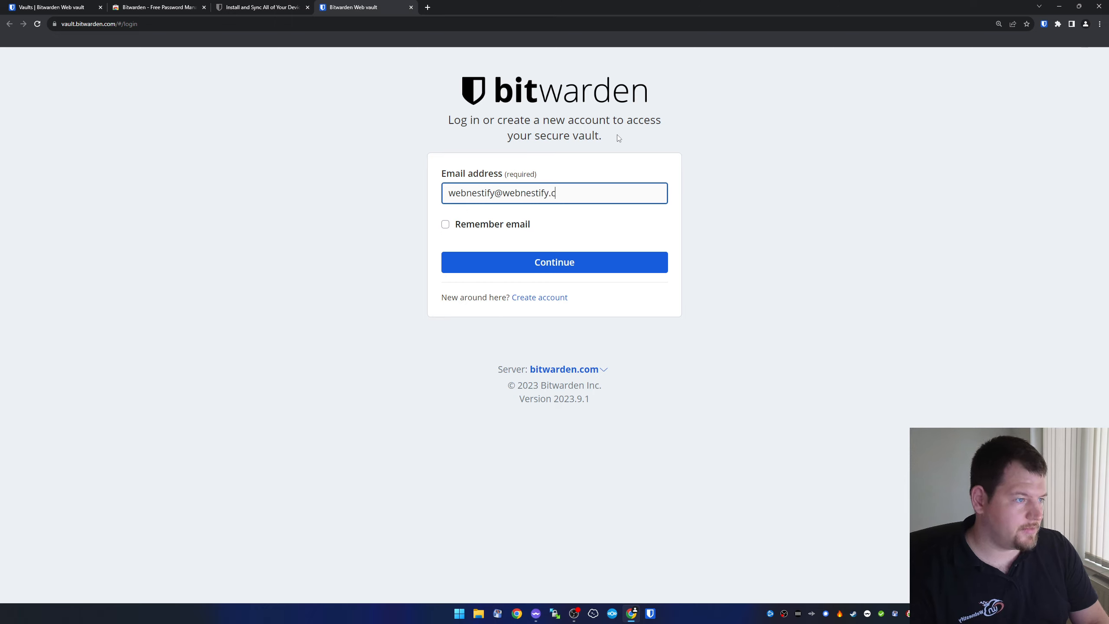
{"action": "key", "text": "Return"}
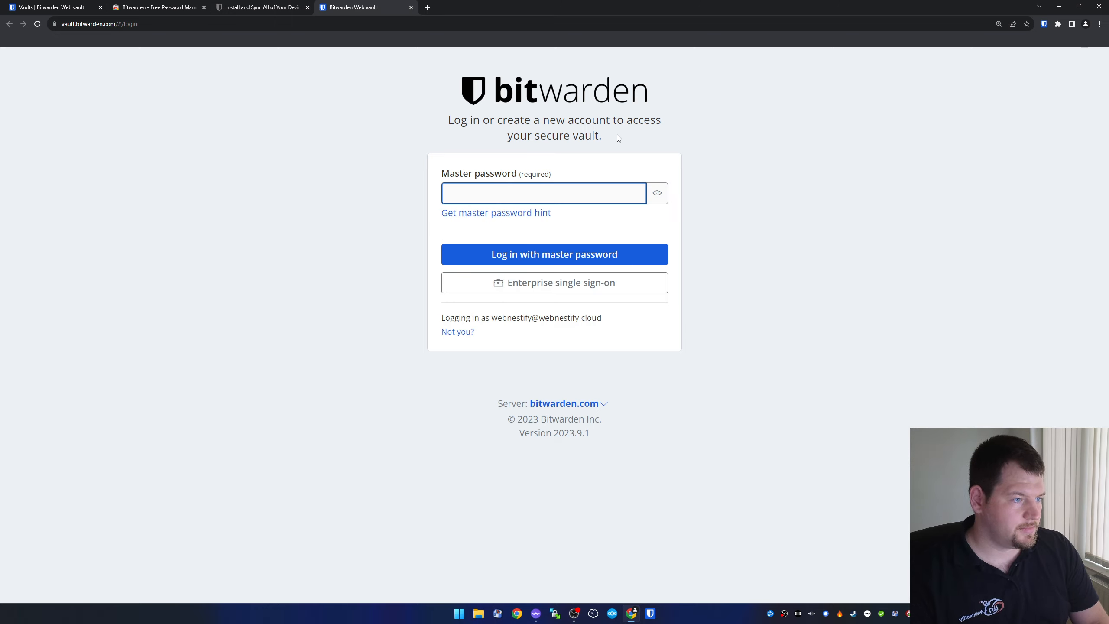
{"action": "type", "text": "************"}
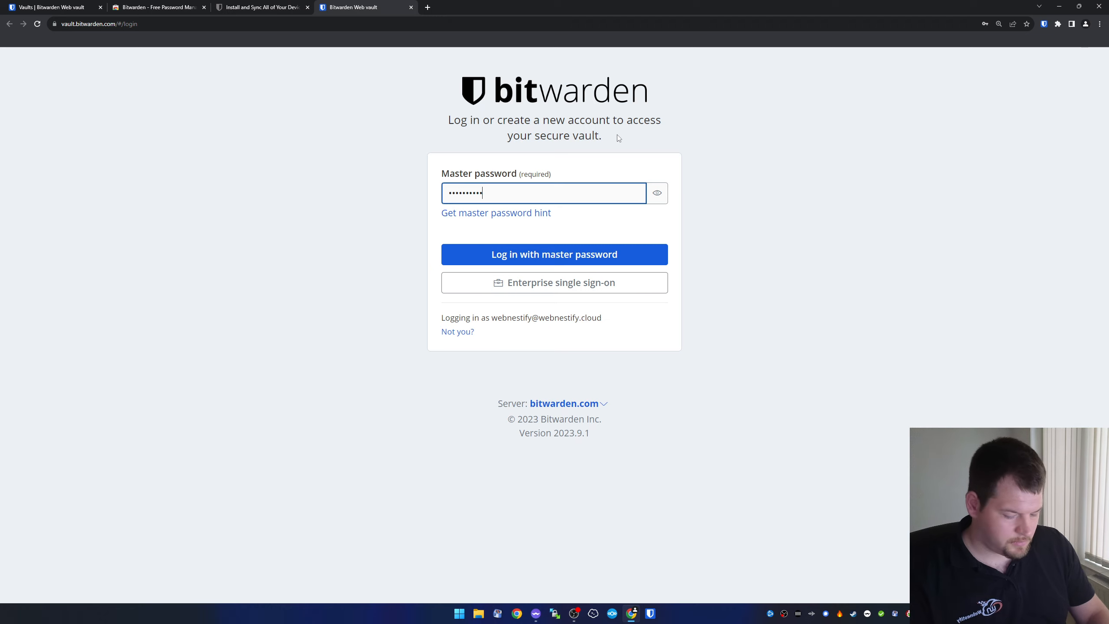
{"action": "type", "text": "*****"}
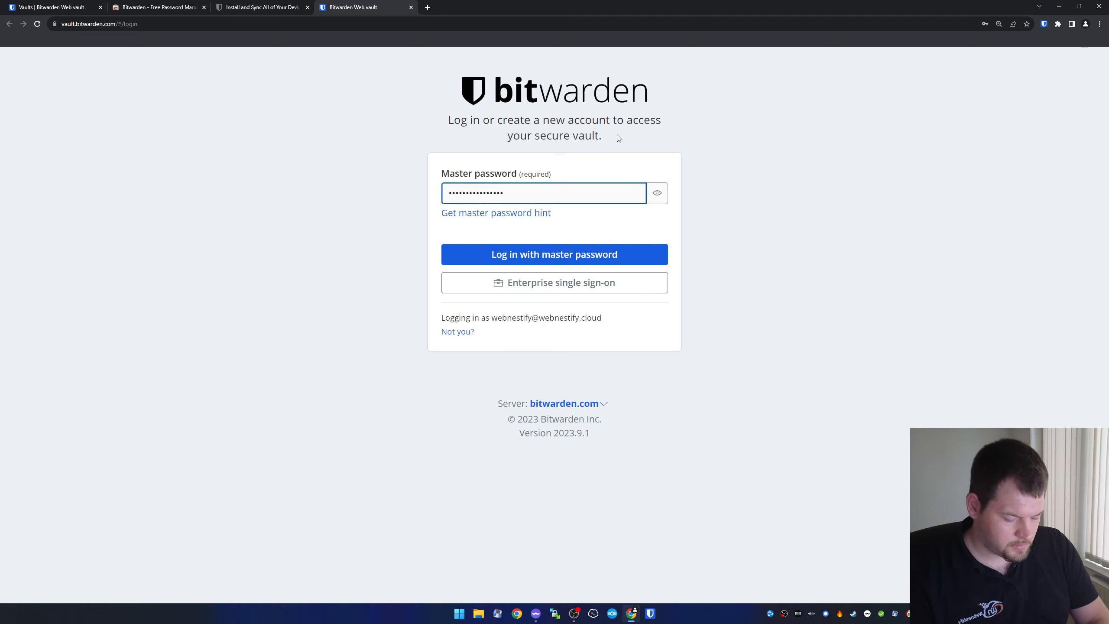
{"action": "type", "text": "********"}
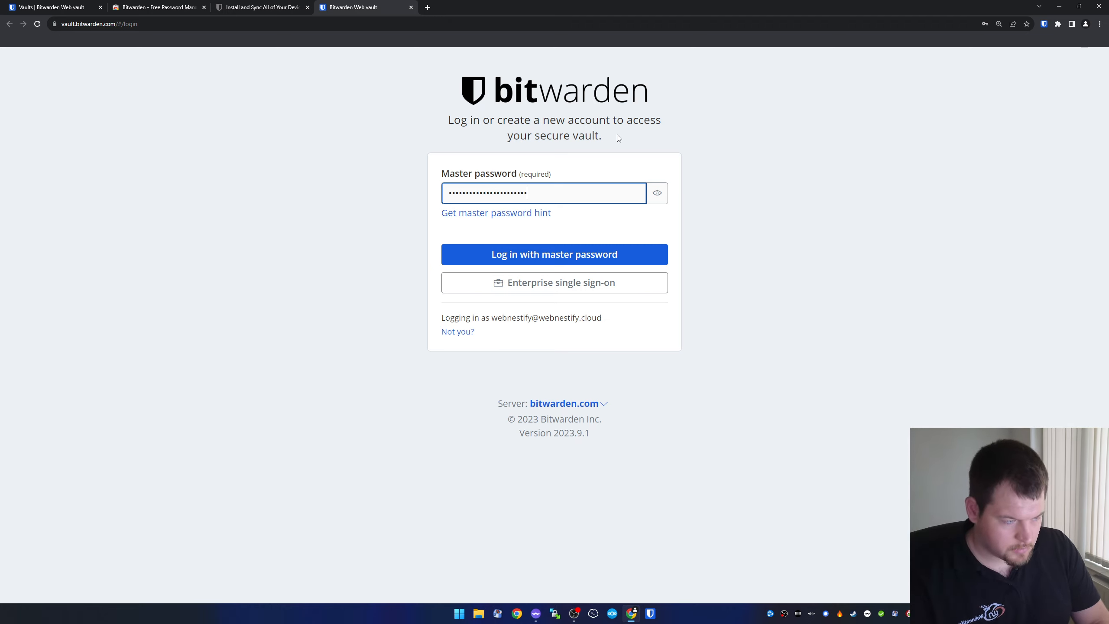
{"action": "key", "text": "Return"}
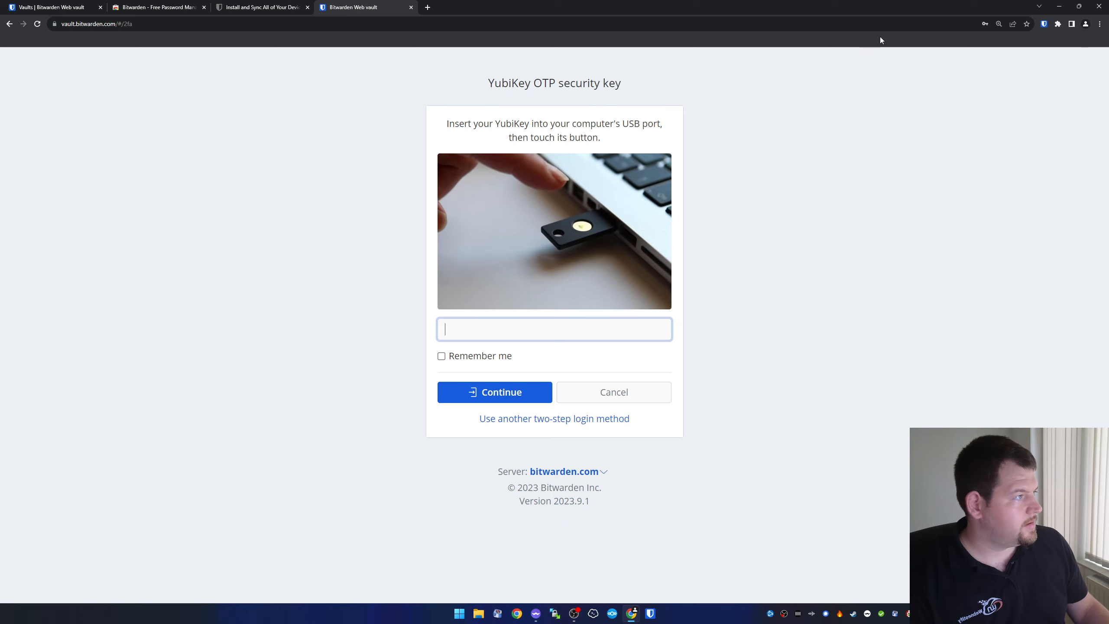
Open and discard a new login item in the extension, then close the web vault tab.
{"action": "left_click", "coordinate": [1044, 24]}
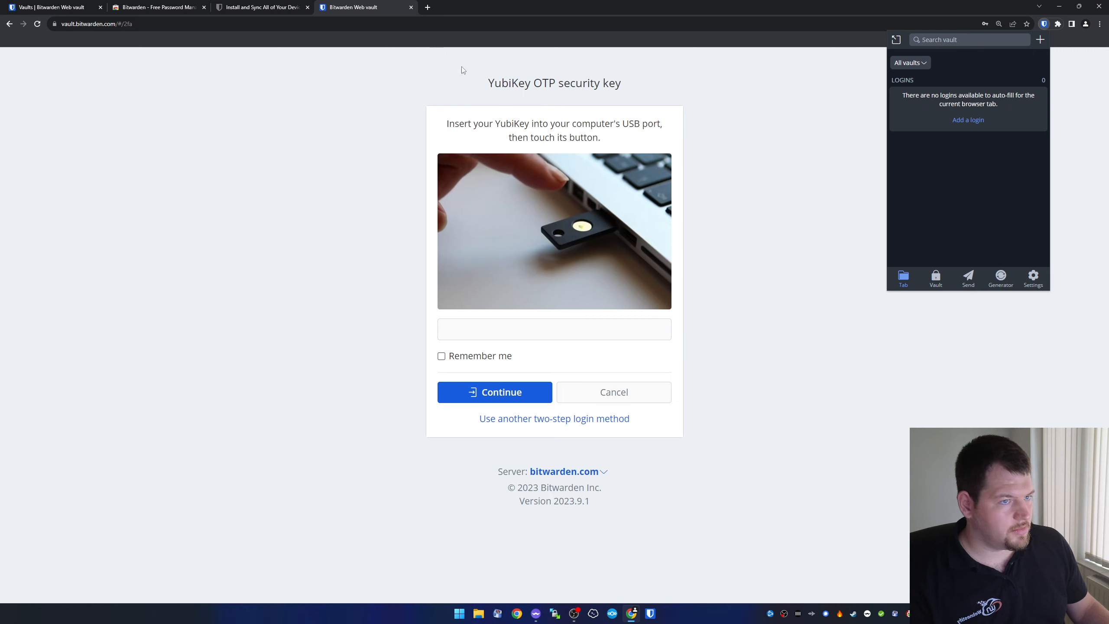
{"action": "left_click", "coordinate": [980, 123]}
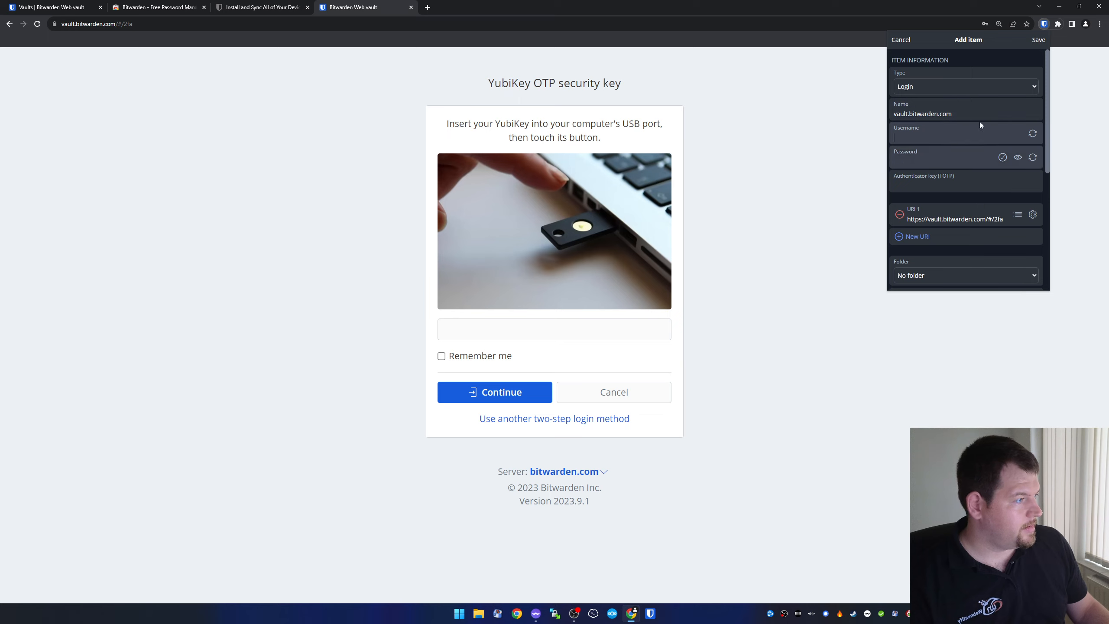
{"action": "left_click", "coordinate": [931, 142]}
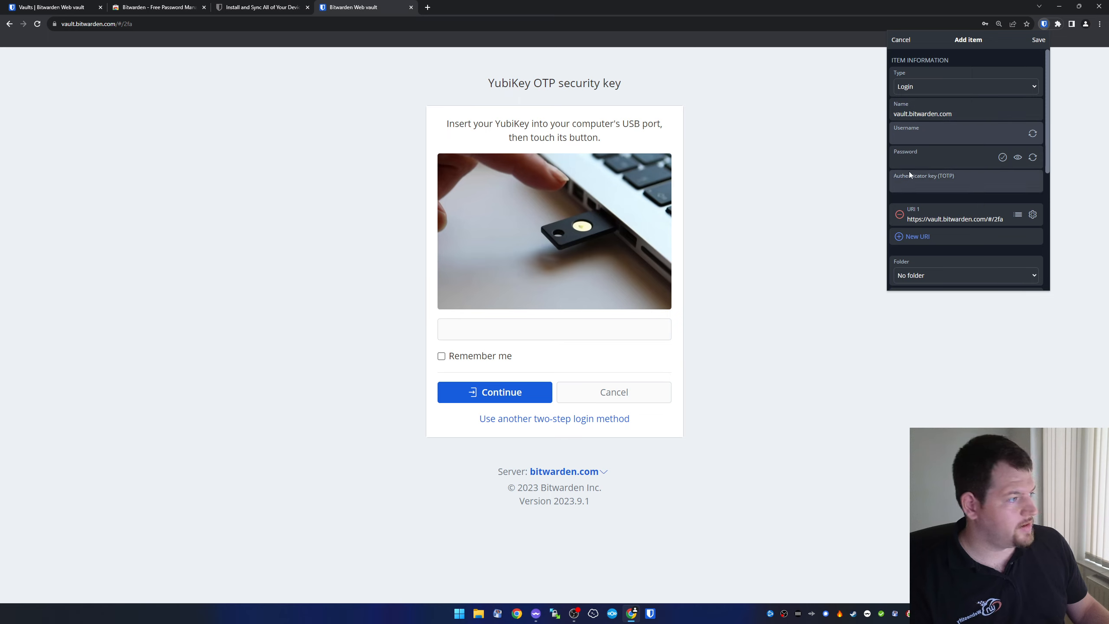
{"action": "left_click", "coordinate": [342, 90]}
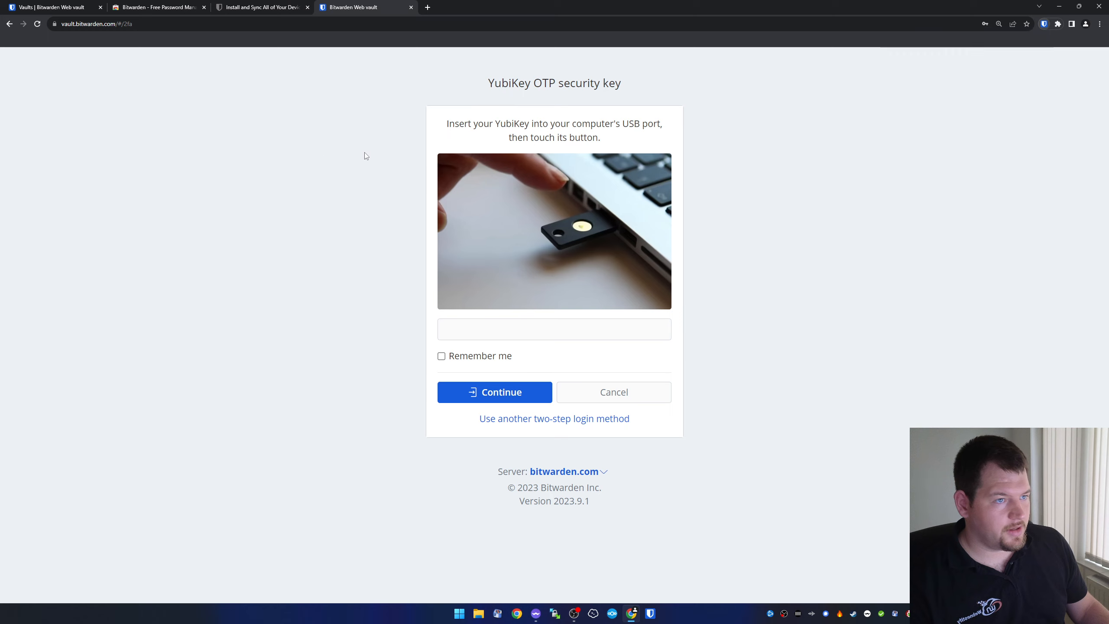
{"action": "left_click", "coordinate": [411, 8]}
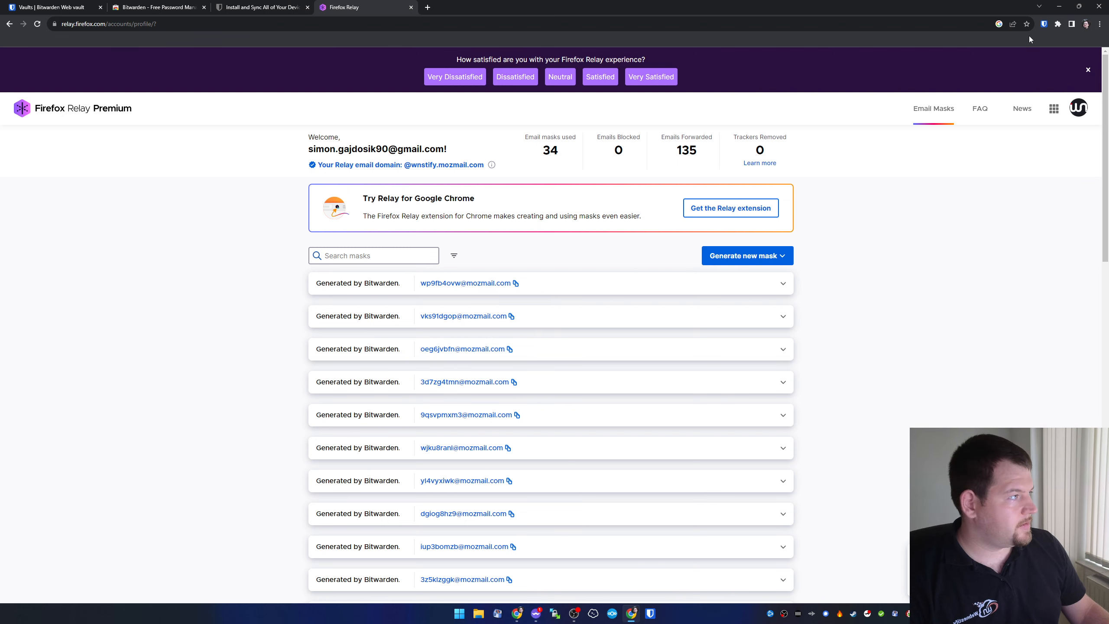
Set the extension's username generator to Forwarded email alias using the Firefox Relay service.
{"action": "left_click", "coordinate": [1044, 31]}
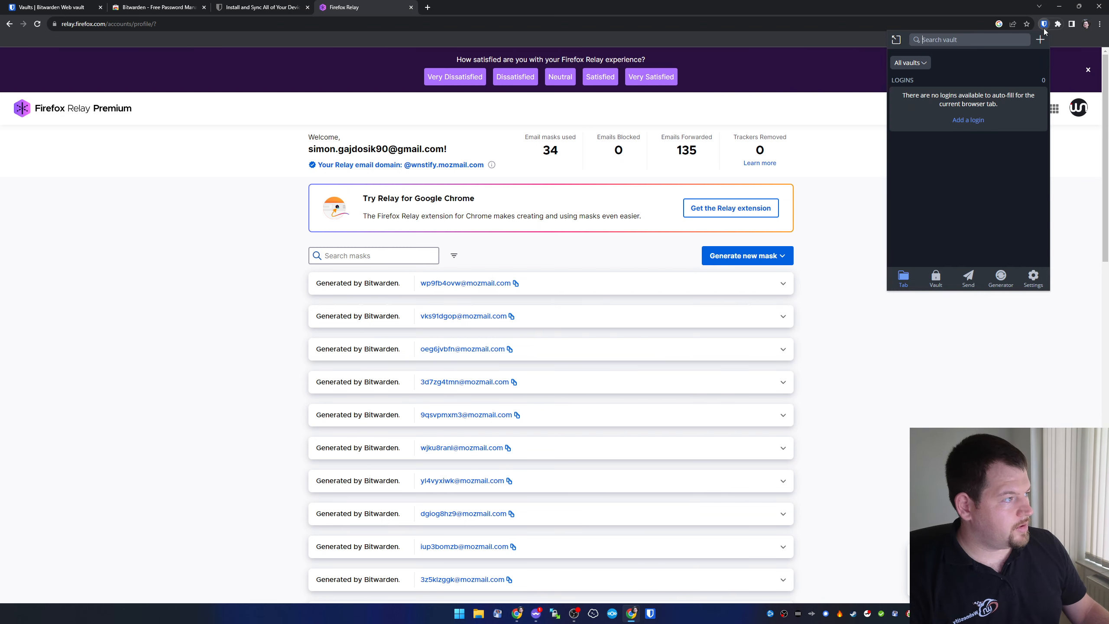
{"action": "left_click", "coordinate": [1000, 276]}
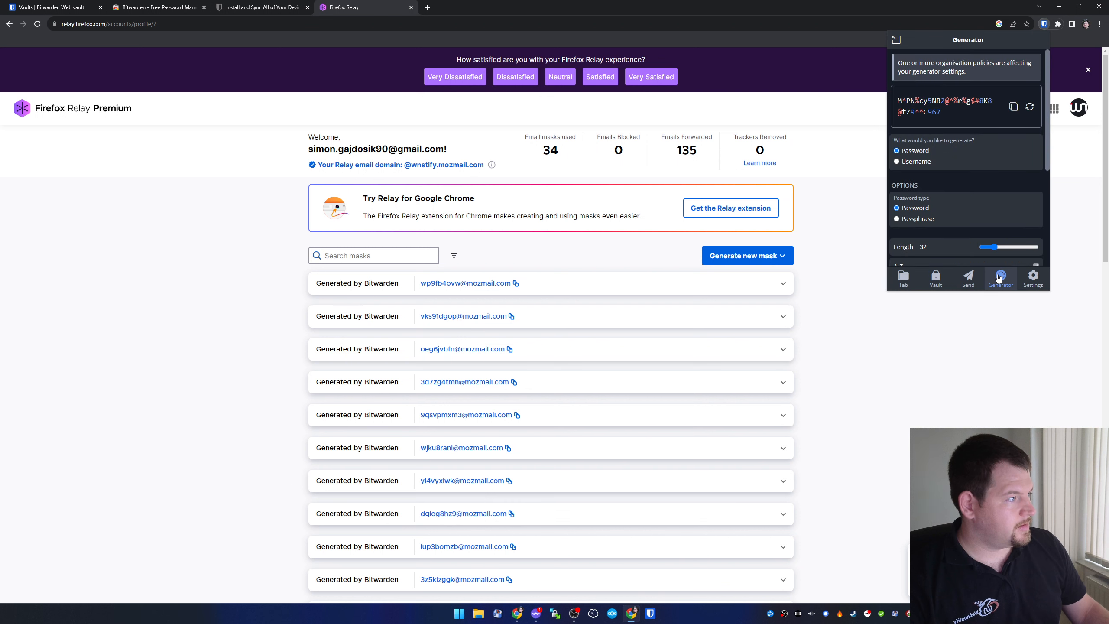
{"action": "left_click", "coordinate": [916, 161]}
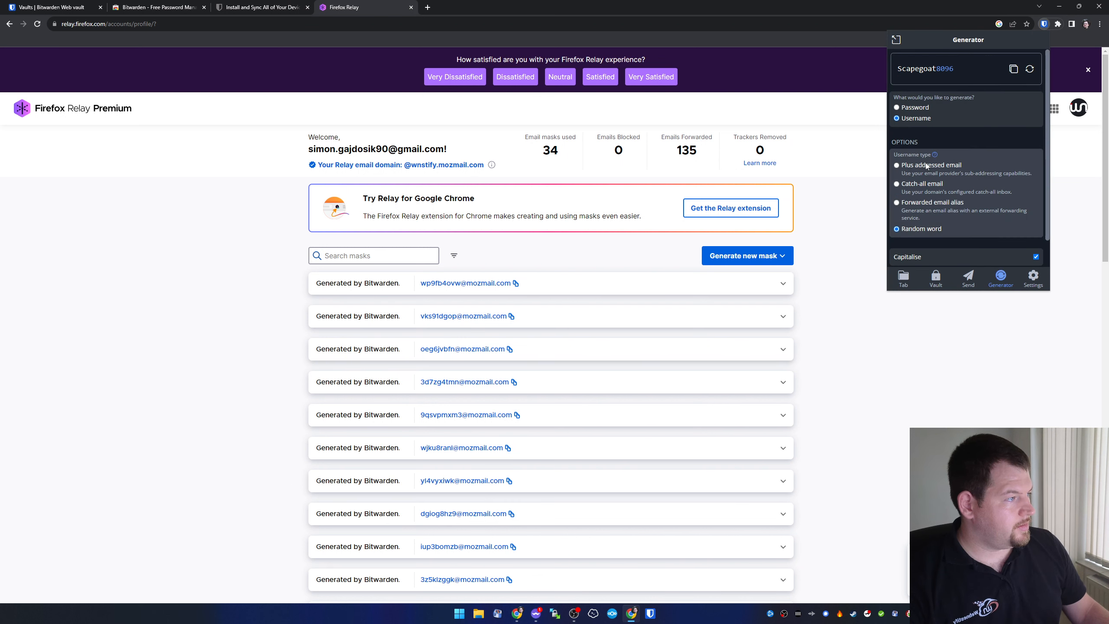
{"action": "scroll", "coordinate": [987, 189], "scroll_direction": "down", "scroll_amount": 1}
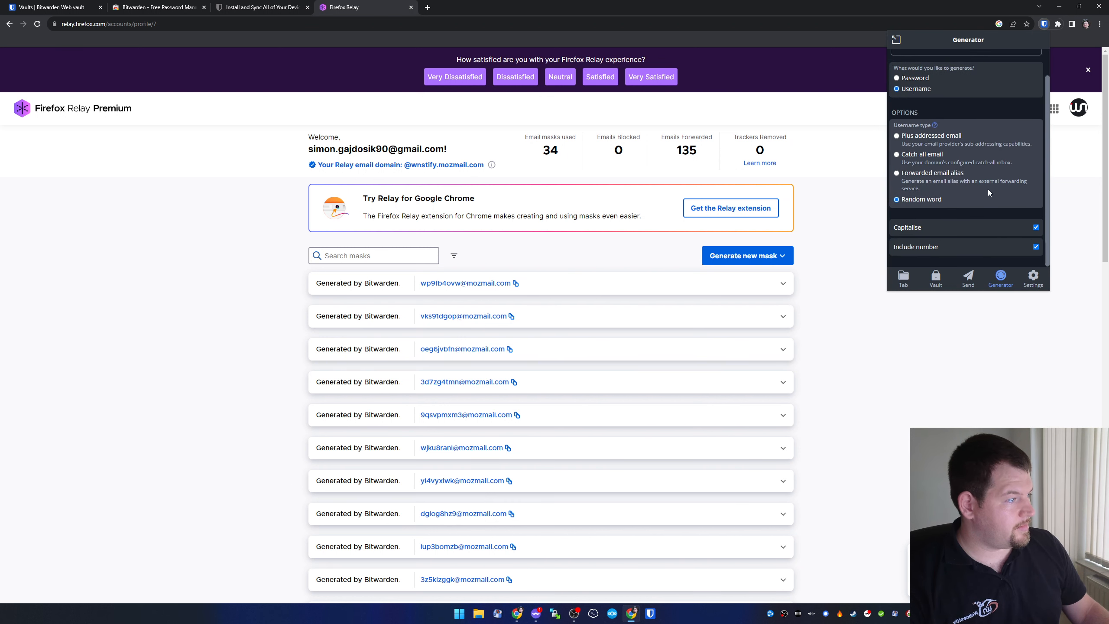
{"action": "left_click", "coordinate": [930, 172]}
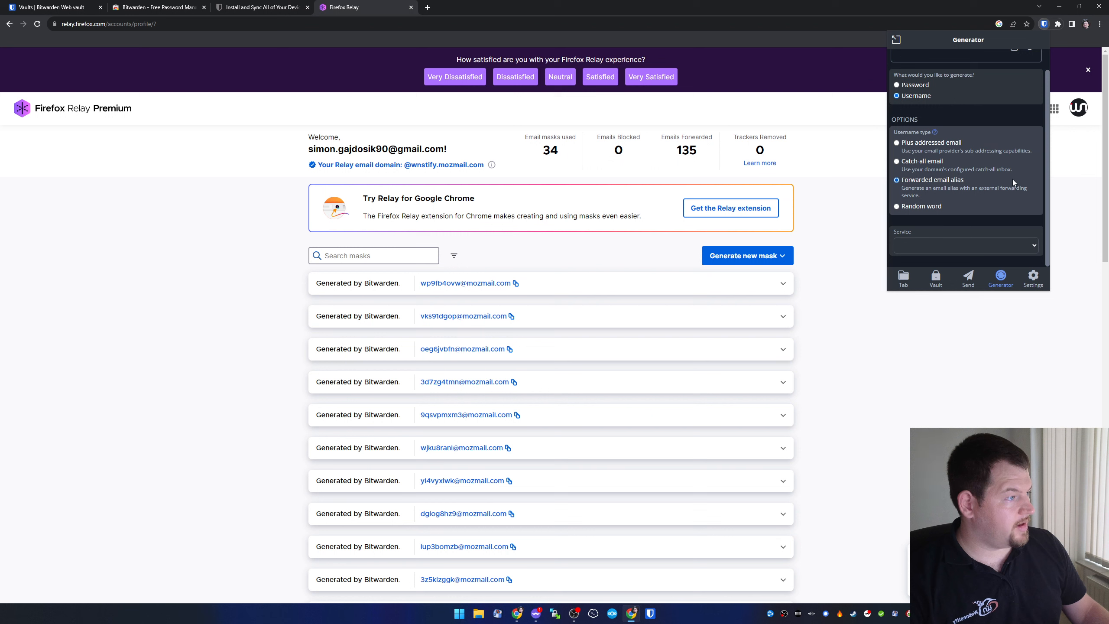
{"action": "left_click", "coordinate": [937, 250]}
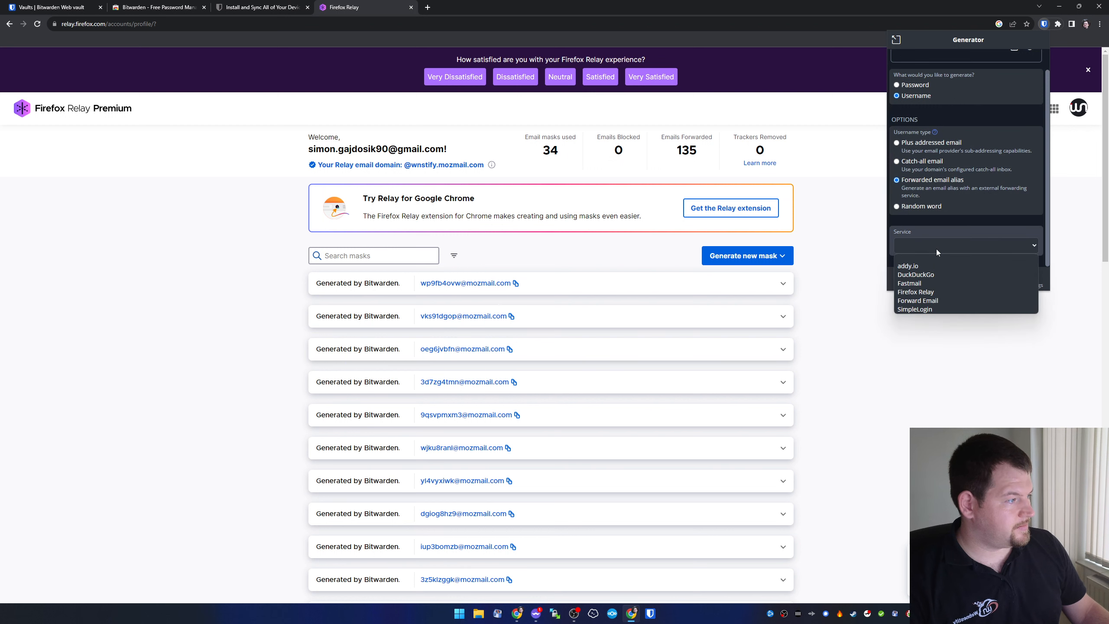
{"action": "left_click", "coordinate": [930, 292]}
{"action": "scroll", "coordinate": [975, 222], "scroll_direction": "down", "scroll_amount": 1}
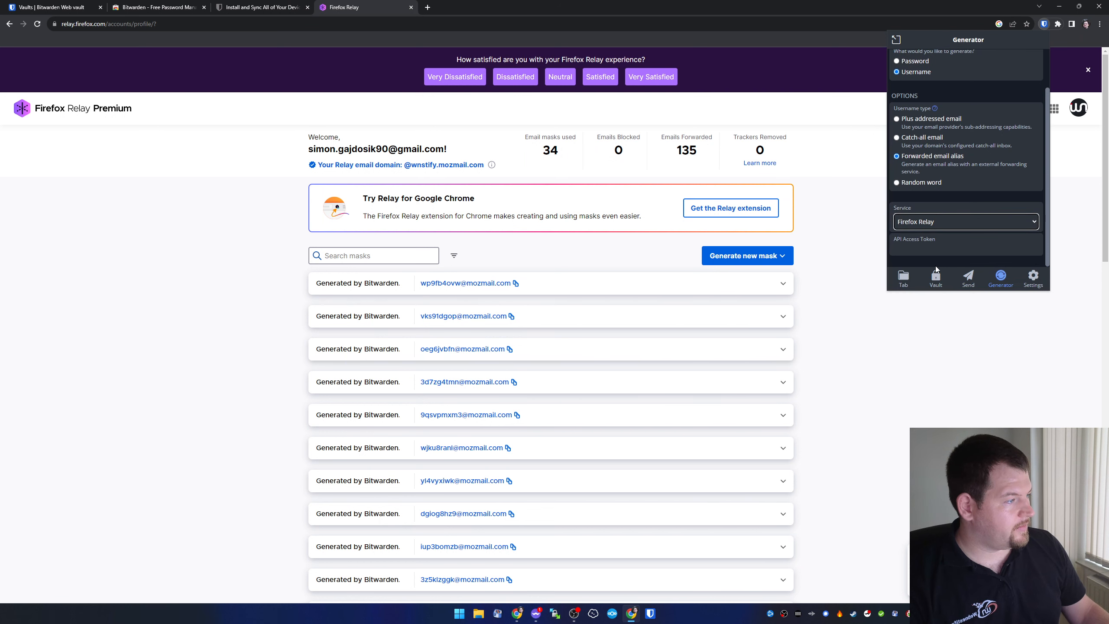
Paste the Firefox Relay API access token into the generator's API Access Token field.
{"action": "left_click", "coordinate": [944, 245]}
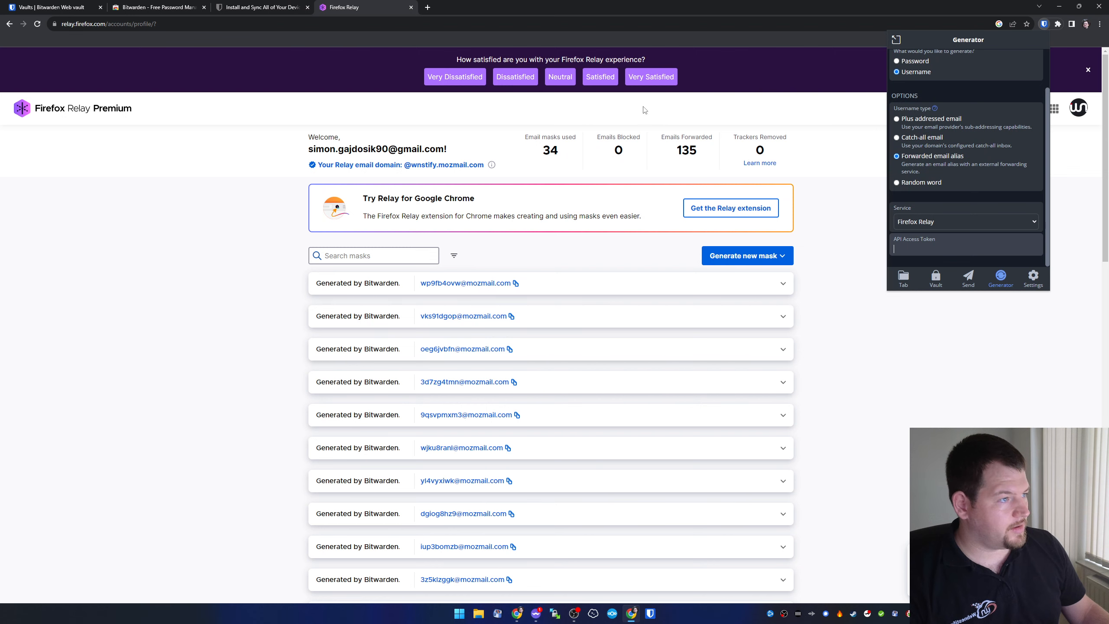
{"action": "left_click", "coordinate": [959, 331]}
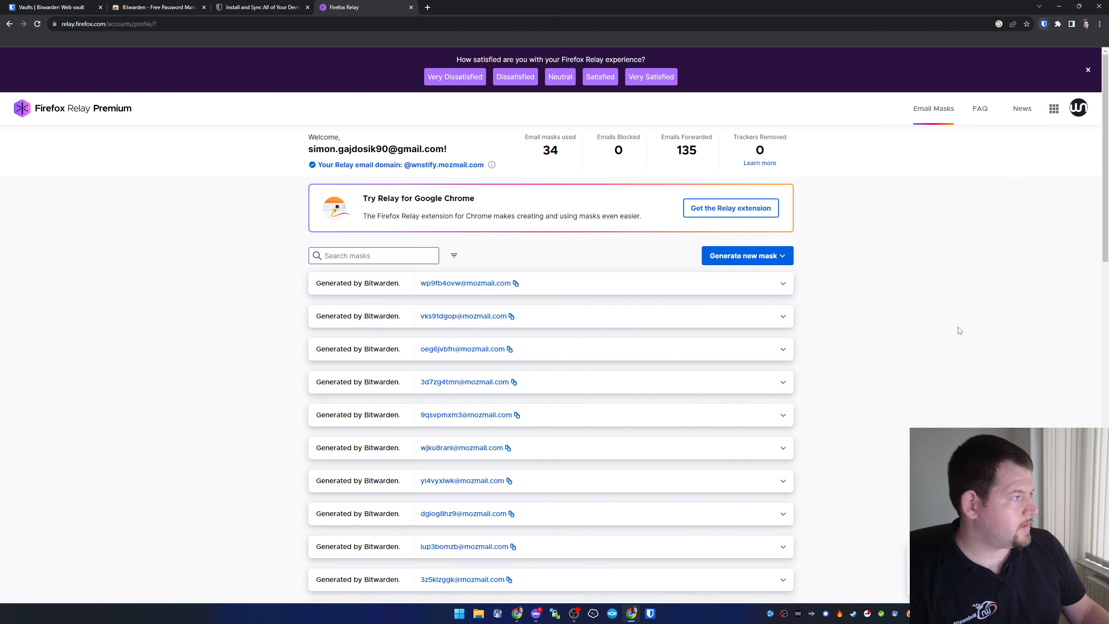
{"action": "left_click", "coordinate": [1079, 114]}
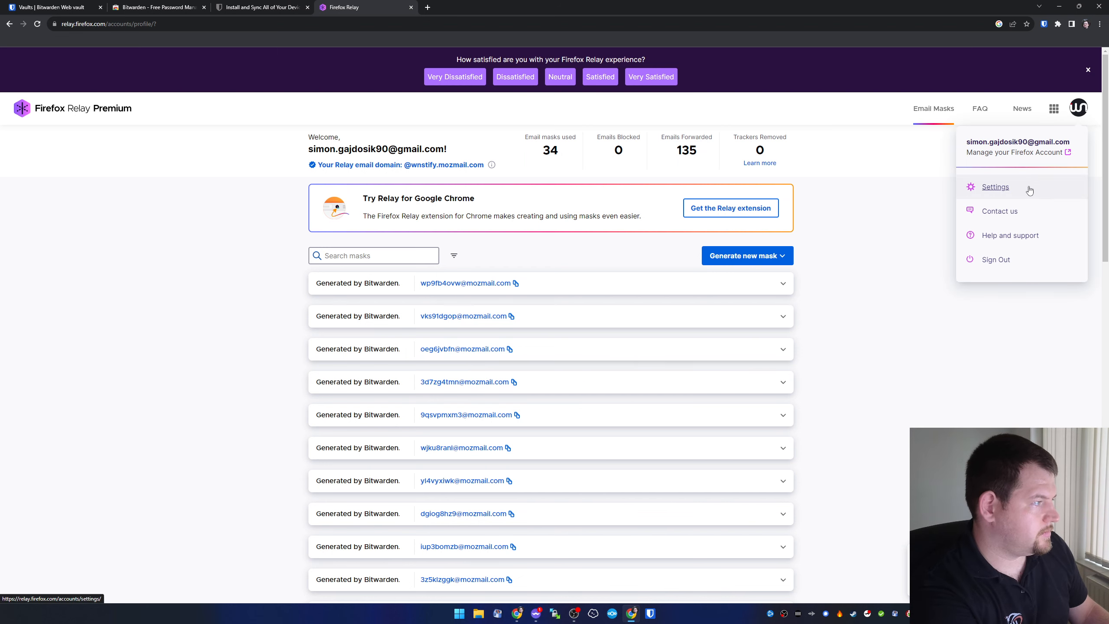
{"action": "left_click", "coordinate": [1044, 24]}
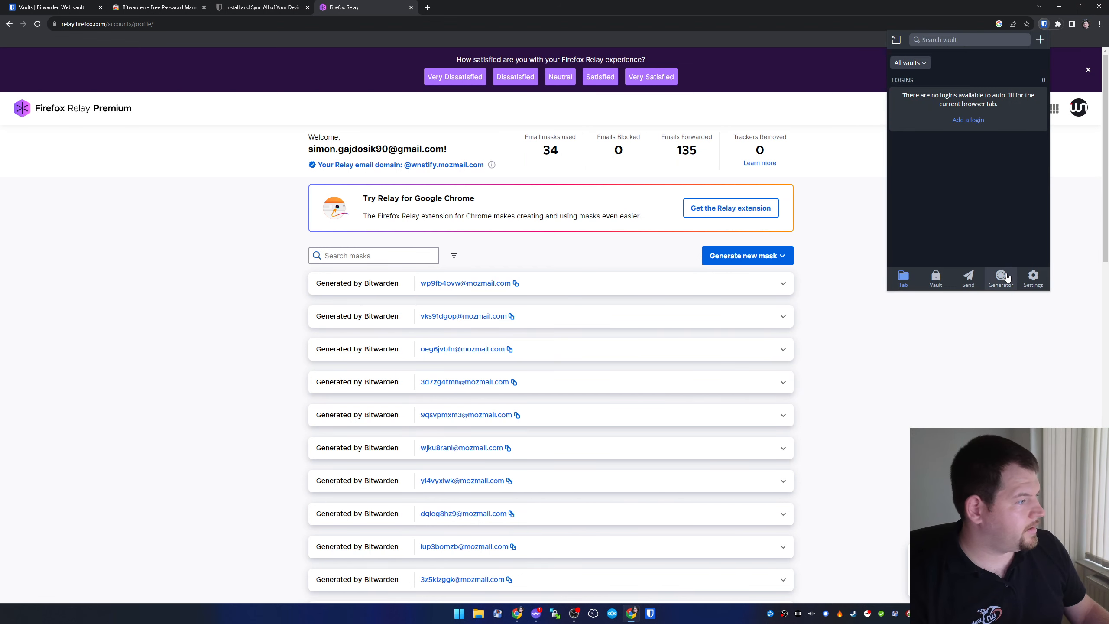
{"action": "left_click", "coordinate": [1006, 278]}
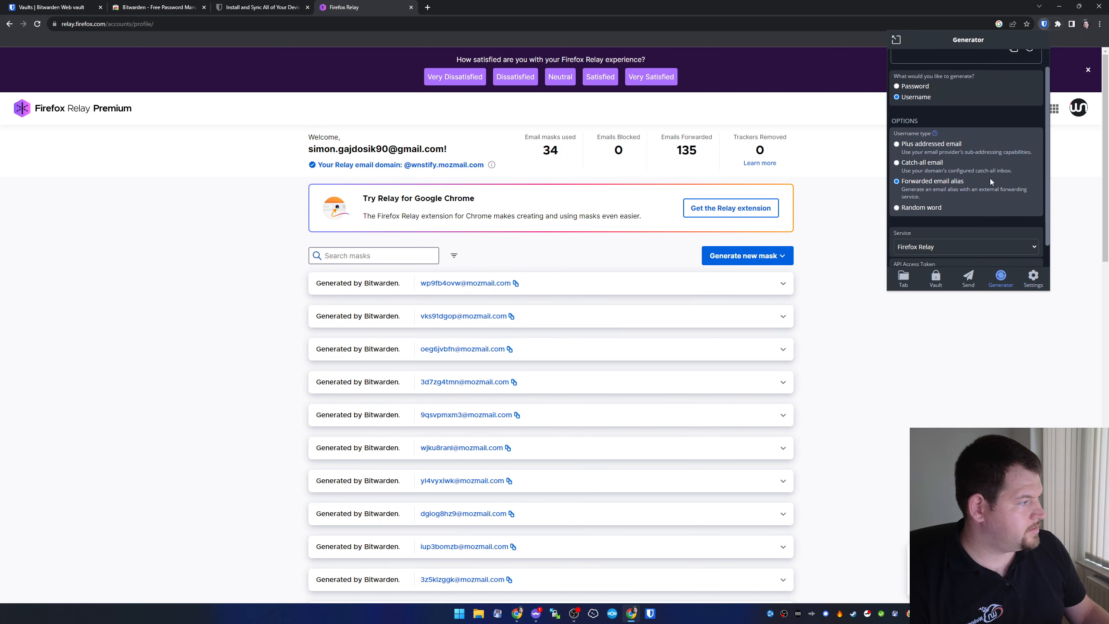
{"action": "scroll", "coordinate": [990, 179], "scroll_direction": "down", "scroll_amount": 1}
{"action": "key", "text": "ctrl+v"}
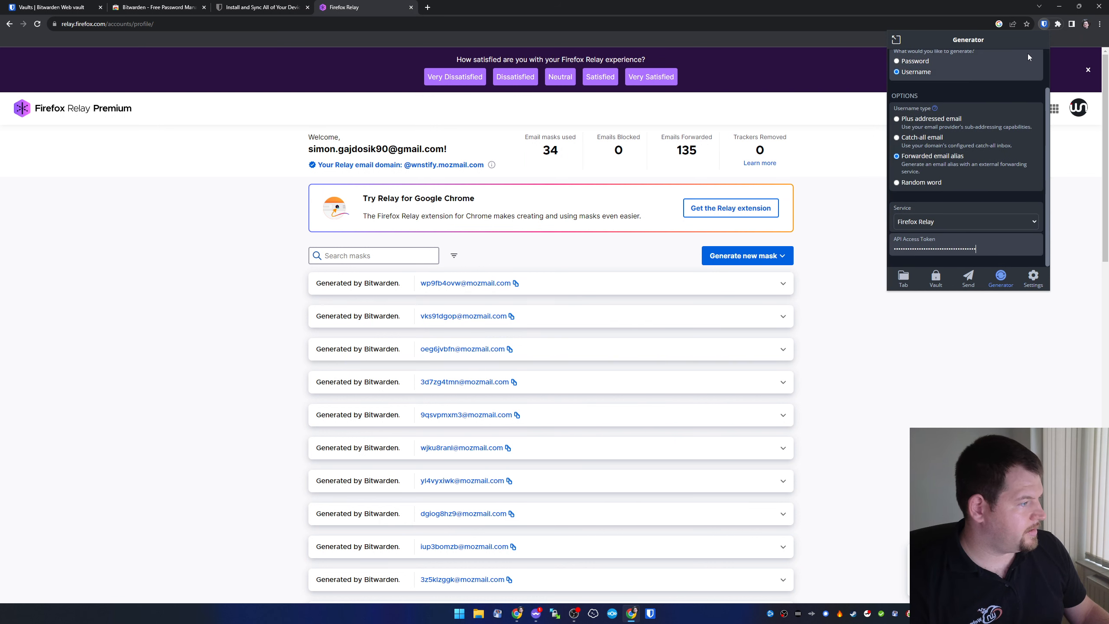
{"action": "scroll", "coordinate": [992, 184], "scroll_direction": "up", "scroll_amount": 2}
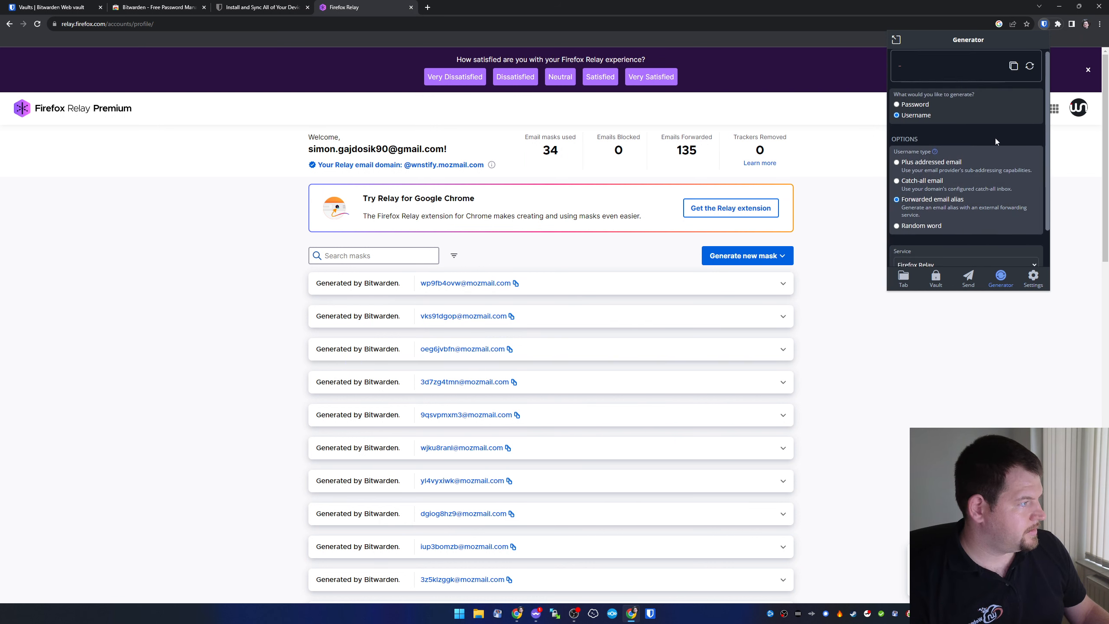
{"action": "left_click", "coordinate": [1030, 70]}
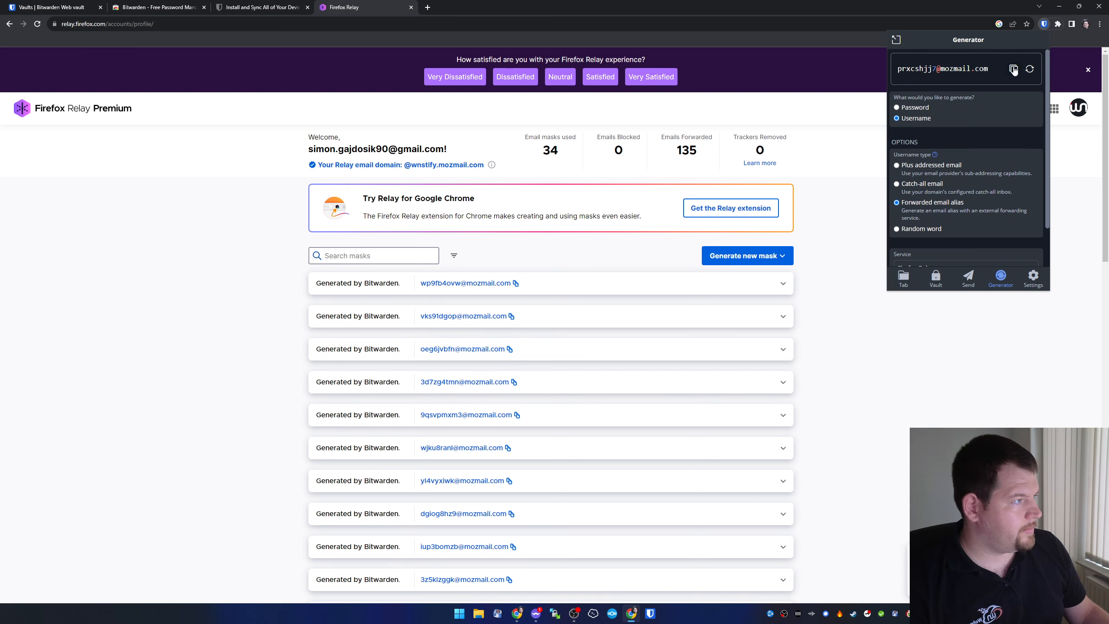
{"action": "left_click", "coordinate": [1030, 70]}
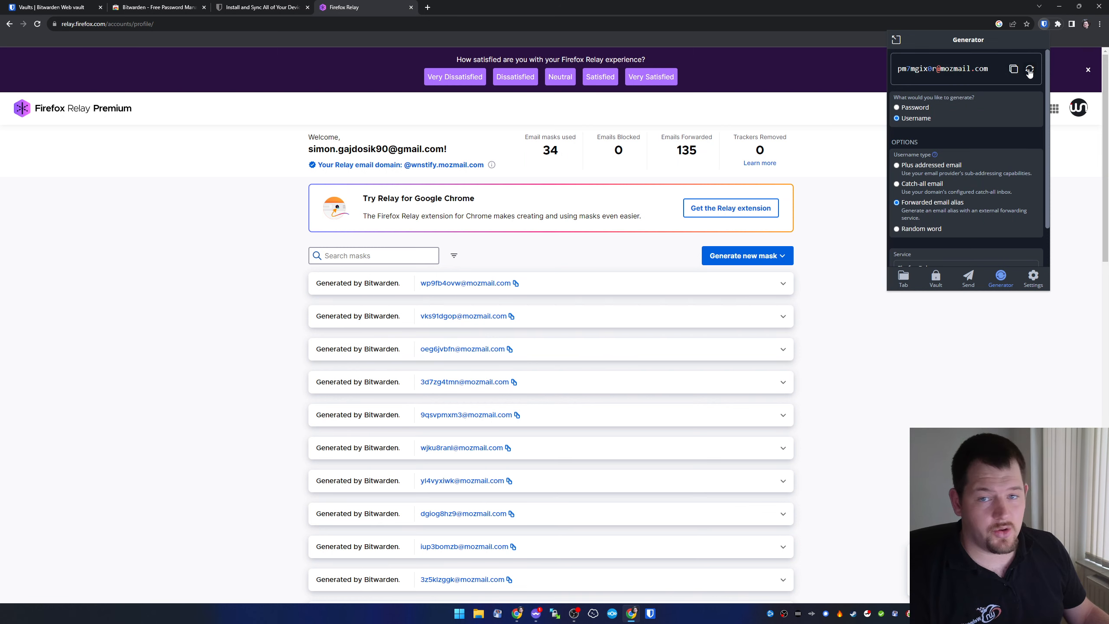
{"action": "left_click", "coordinate": [1031, 70]}
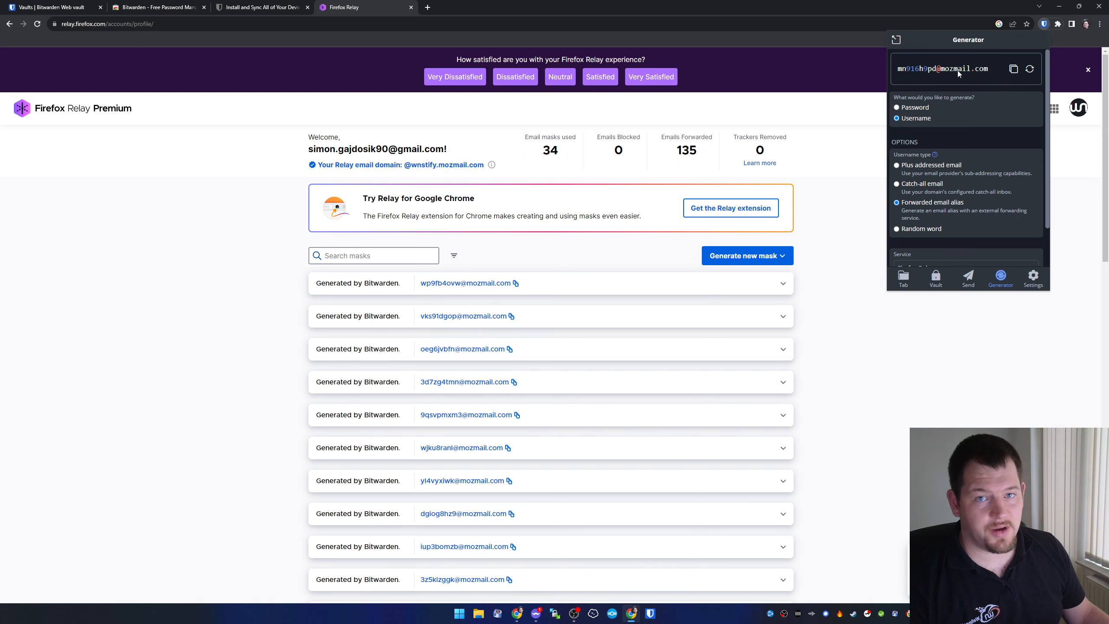
{"action": "left_click", "coordinate": [1030, 70]}
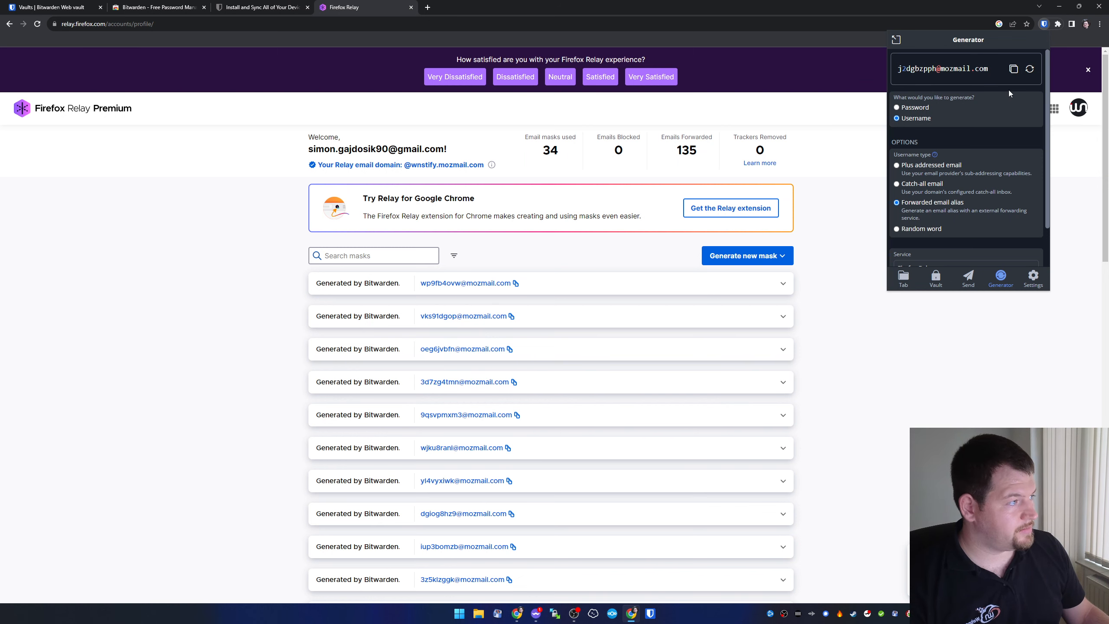
Switch to Random word usernames, generate several like Conductor3925, and close the popup.
{"action": "scroll", "coordinate": [985, 135], "scroll_direction": "down", "scroll_amount": 1}
{"action": "left_click", "coordinate": [913, 181]}
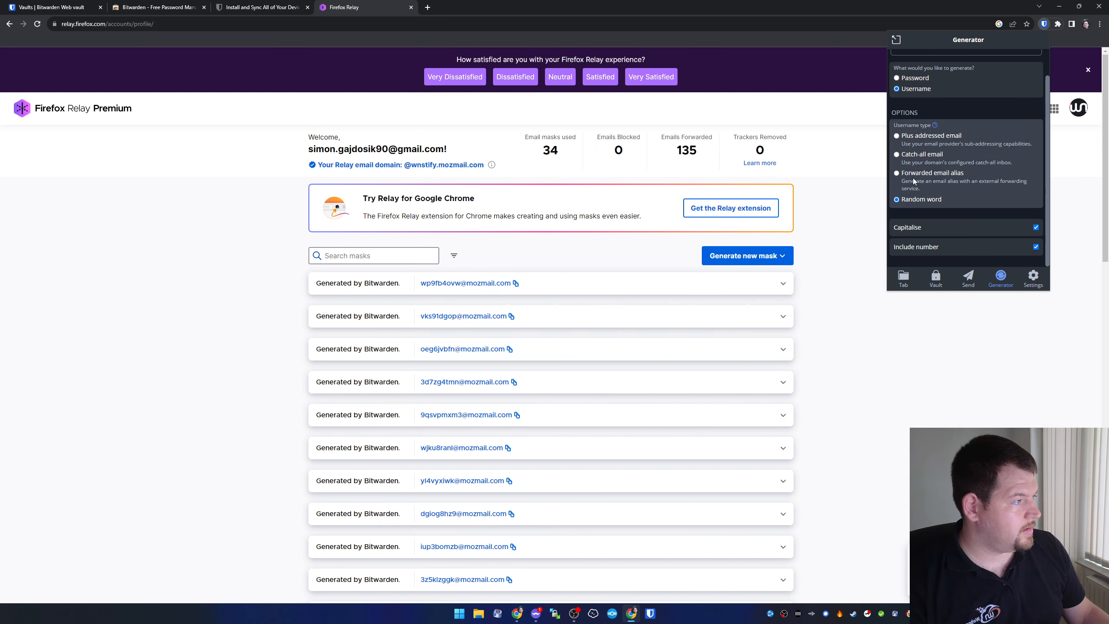
{"action": "scroll", "coordinate": [964, 152], "scroll_direction": "up", "scroll_amount": 1}
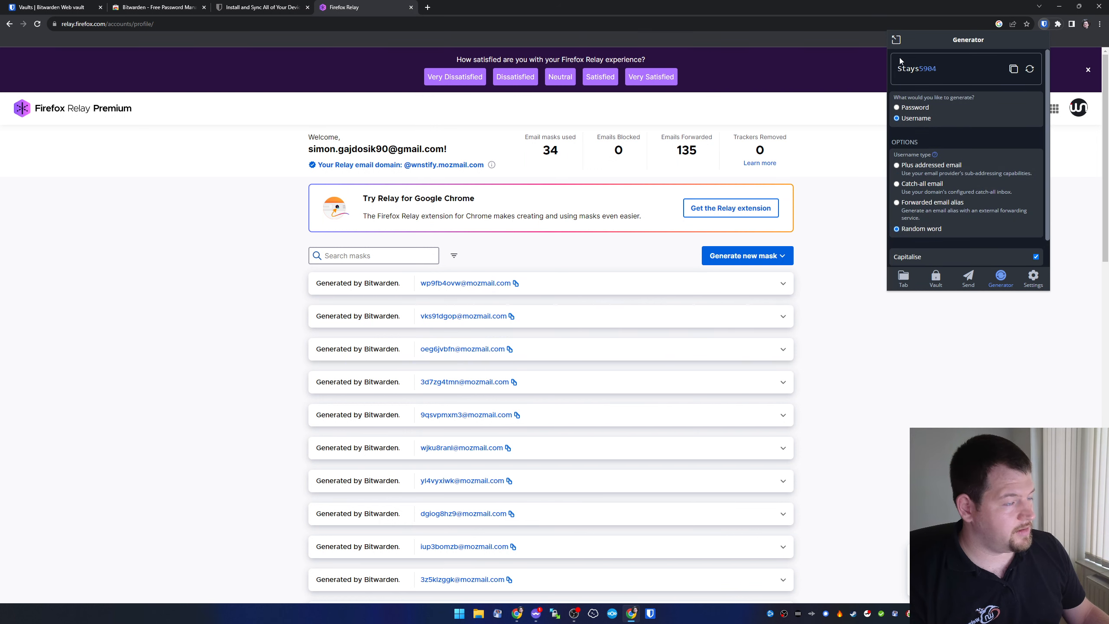
{"action": "left_click", "coordinate": [1031, 69]}
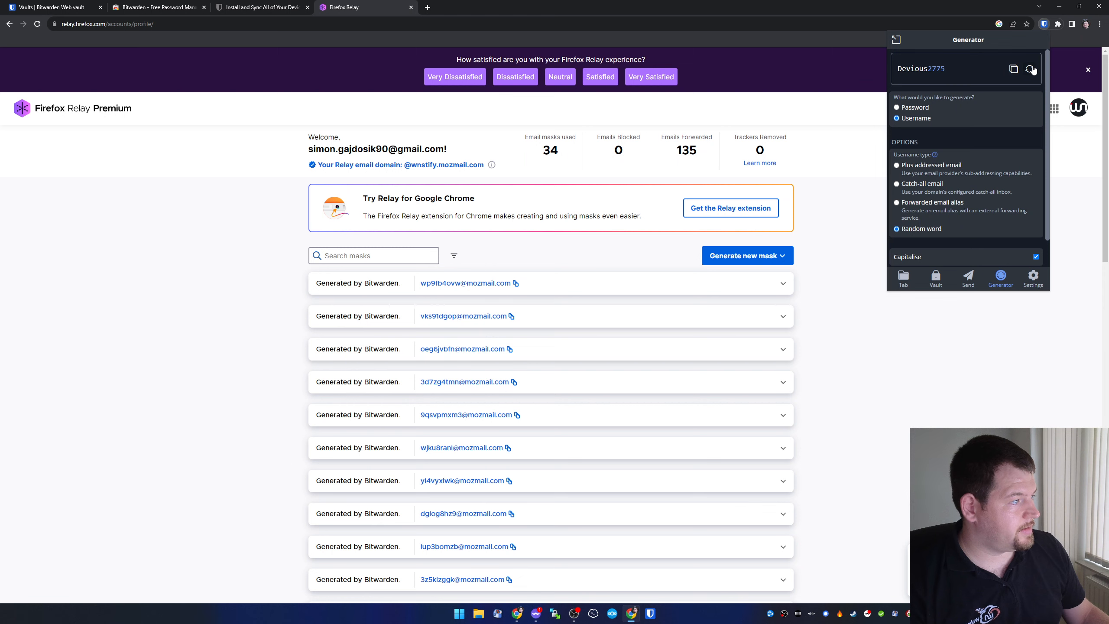
{"action": "left_click", "coordinate": [1031, 69]}
{"action": "left_click", "coordinate": [1031, 69]}
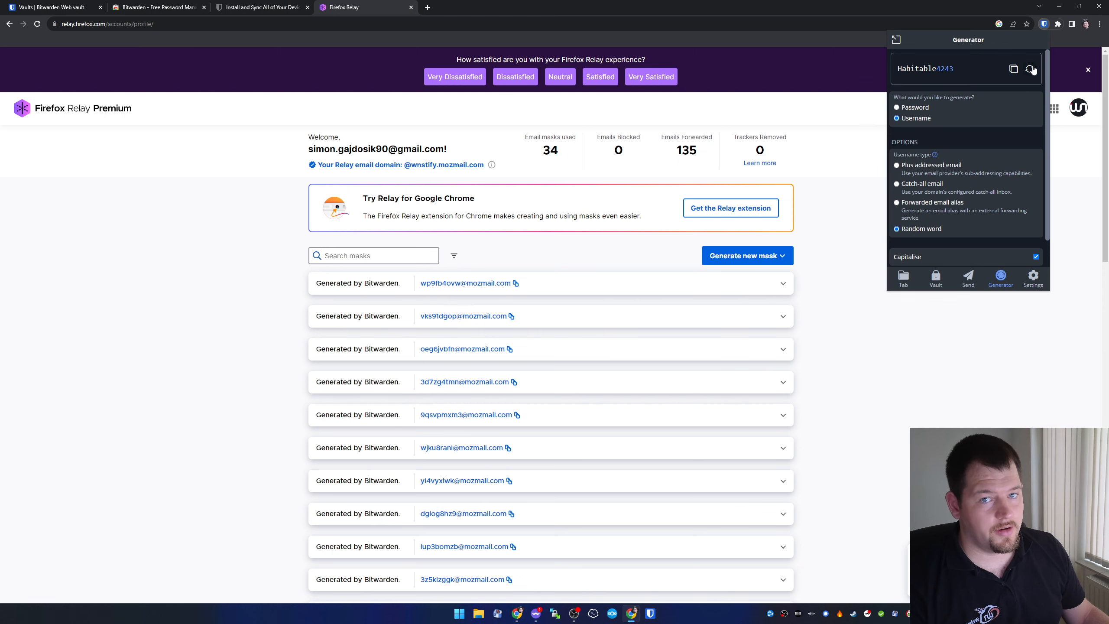
{"action": "left_click", "coordinate": [1031, 69]}
{"action": "scroll", "coordinate": [962, 163], "scroll_direction": "down", "scroll_amount": 1}
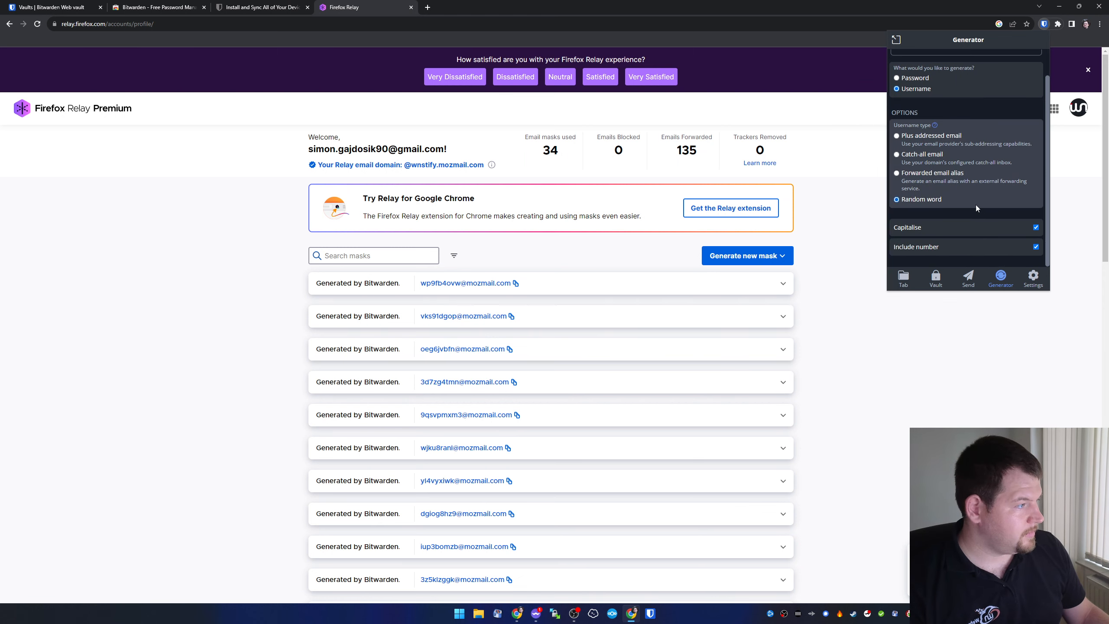
{"action": "scroll", "coordinate": [1000, 127], "scroll_direction": "up", "scroll_amount": 1}
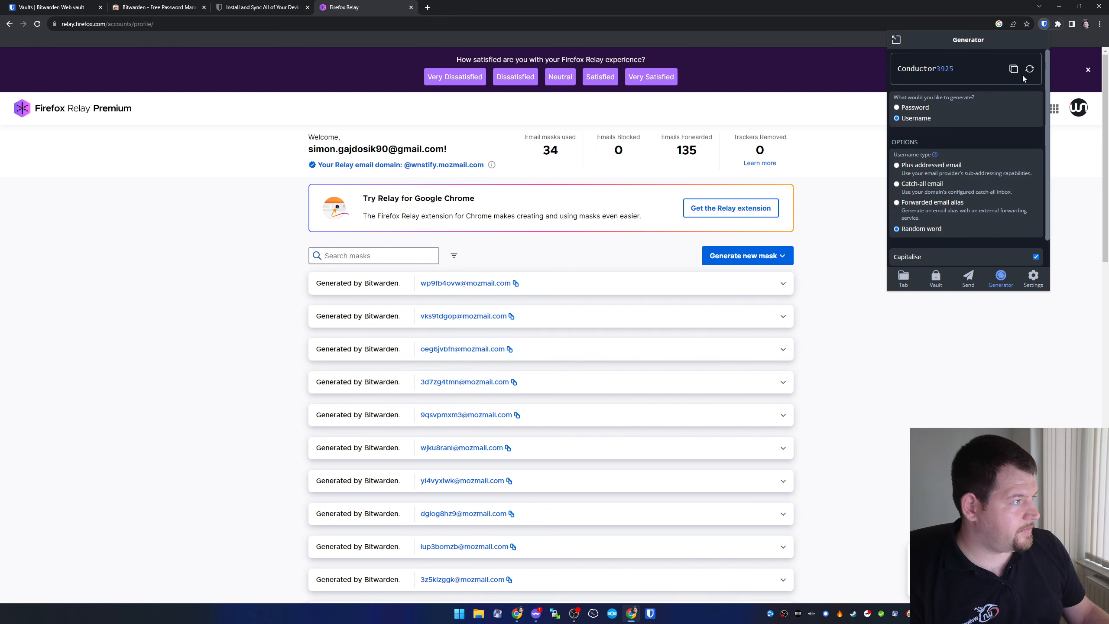
{"action": "left_click", "coordinate": [849, 218]}
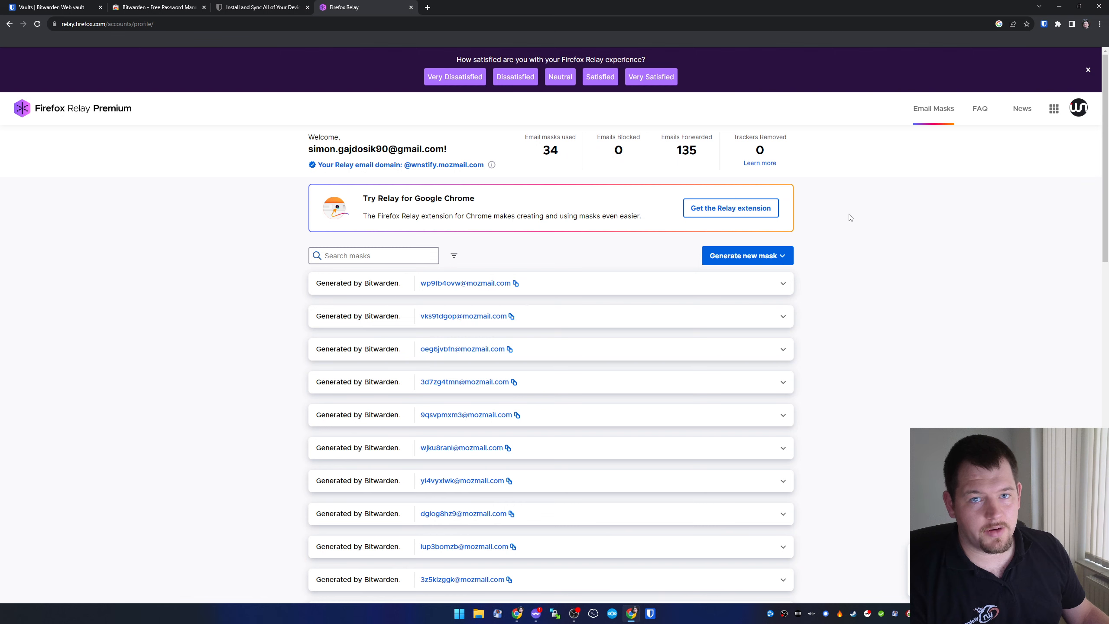
Launch the Bitwarden desktop app and set its login server to bitwarden.com.
{"action": "left_click", "coordinate": [653, 614]}
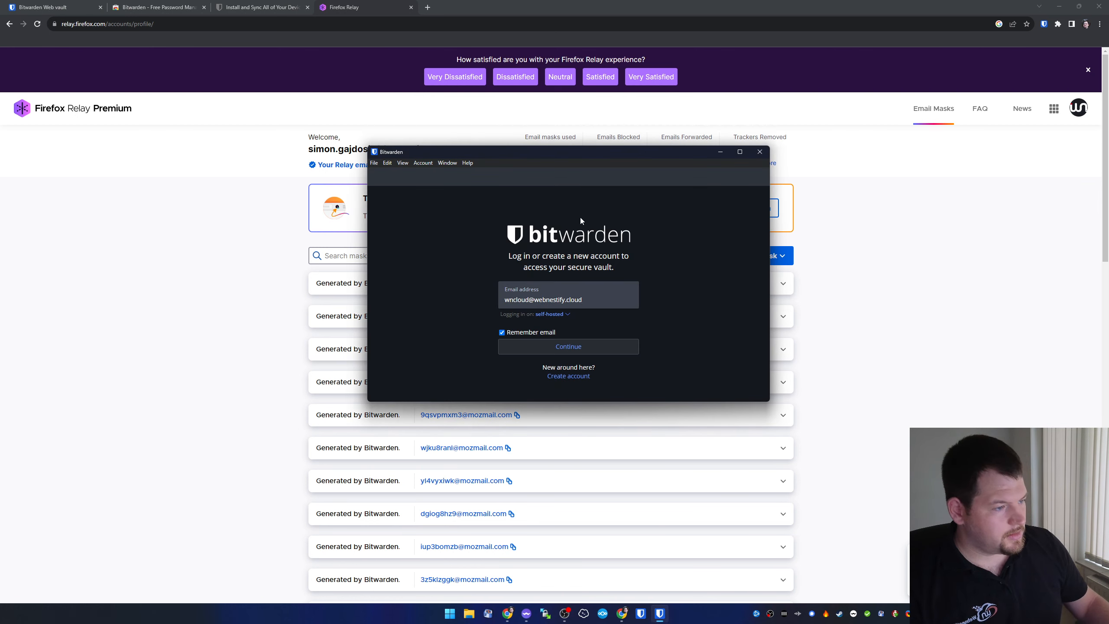
{"action": "left_click", "coordinate": [553, 314]}
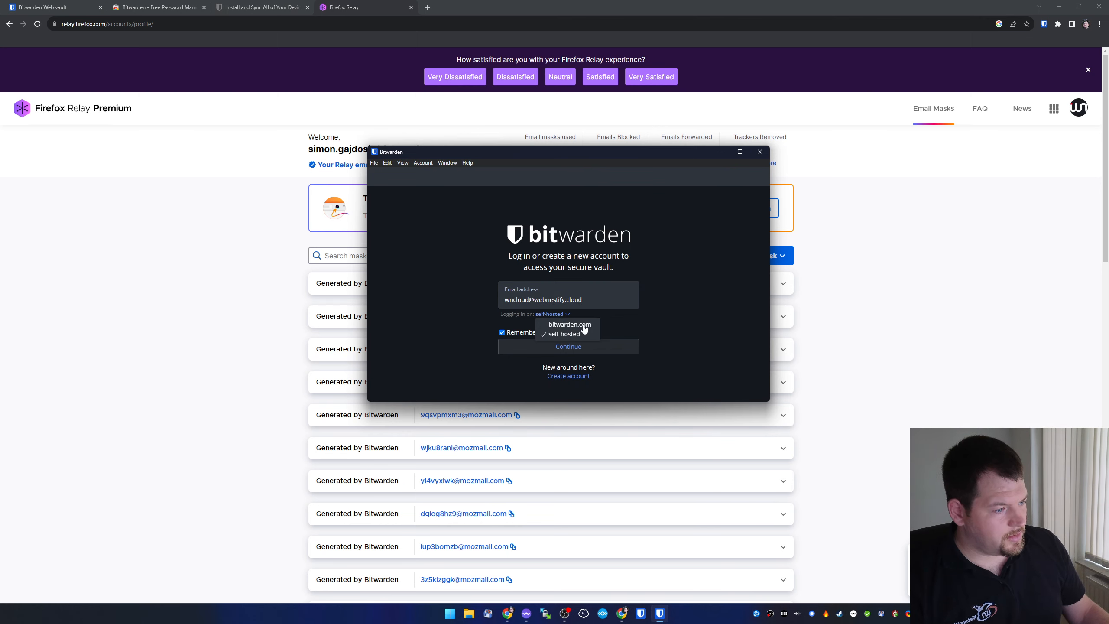
{"action": "left_click", "coordinate": [584, 326]}
Sign in with the pasted Relay alias as email and the master password.
{"action": "double_click", "coordinate": [606, 299]}
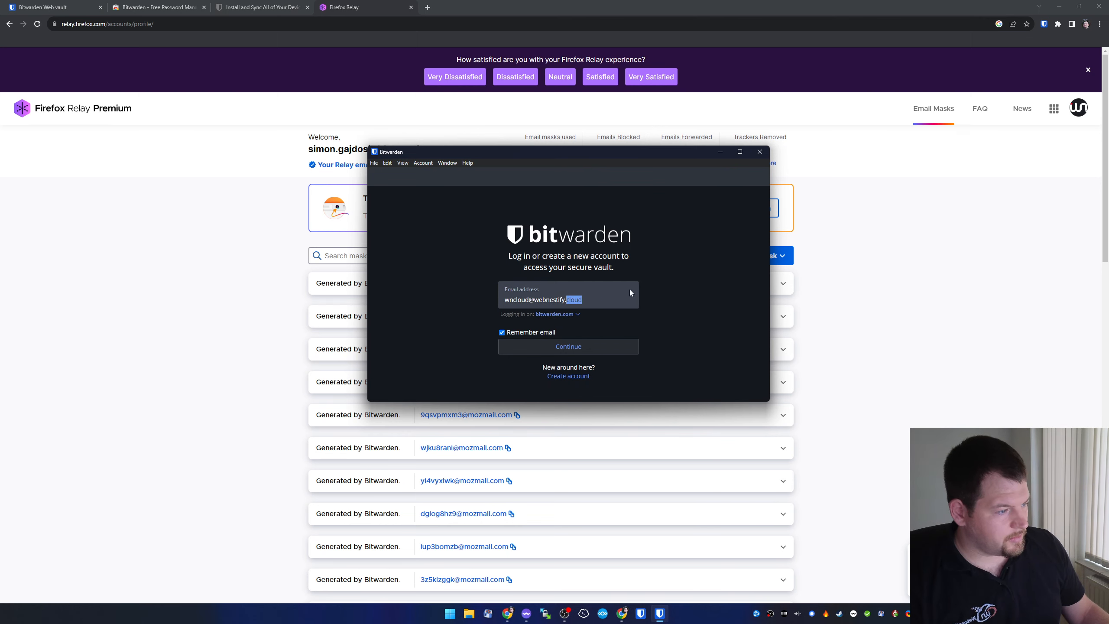
{"action": "key", "text": "ctrl+a"}
{"action": "key", "text": "BackSpace"}
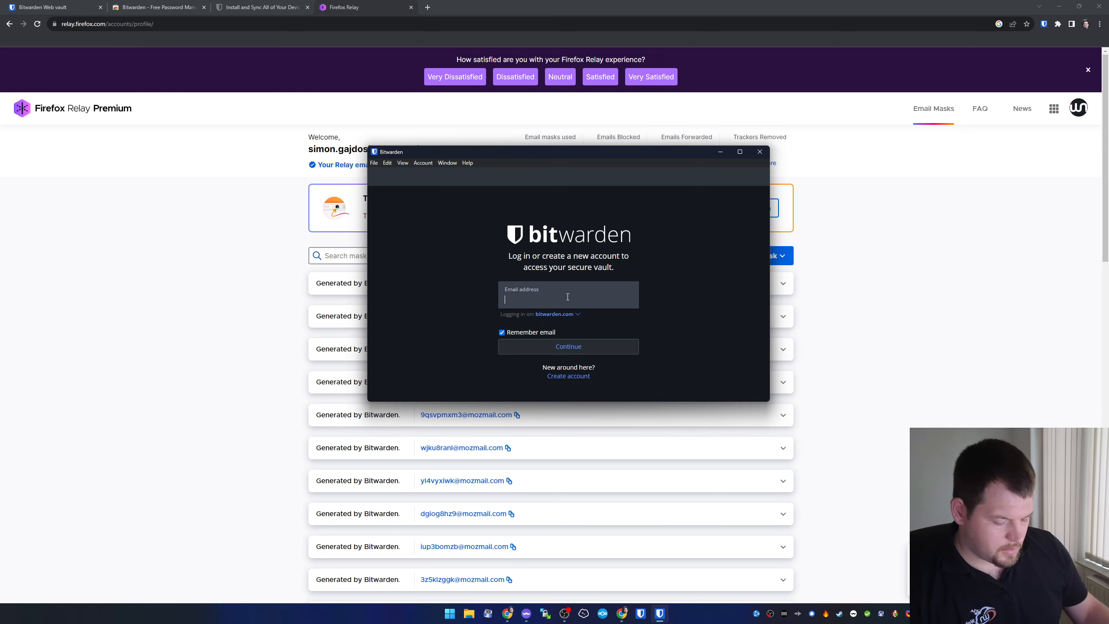
{"action": "key", "text": "ctrl+v"}
{"action": "left_click", "coordinate": [568, 348]}
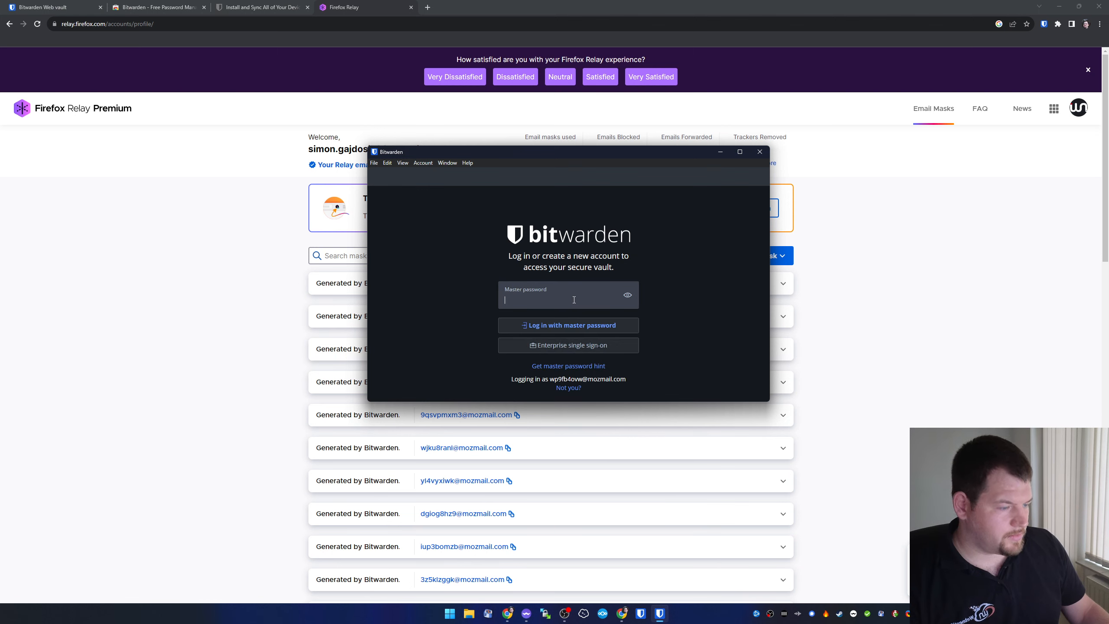
{"action": "type", "text": "•••••••"}
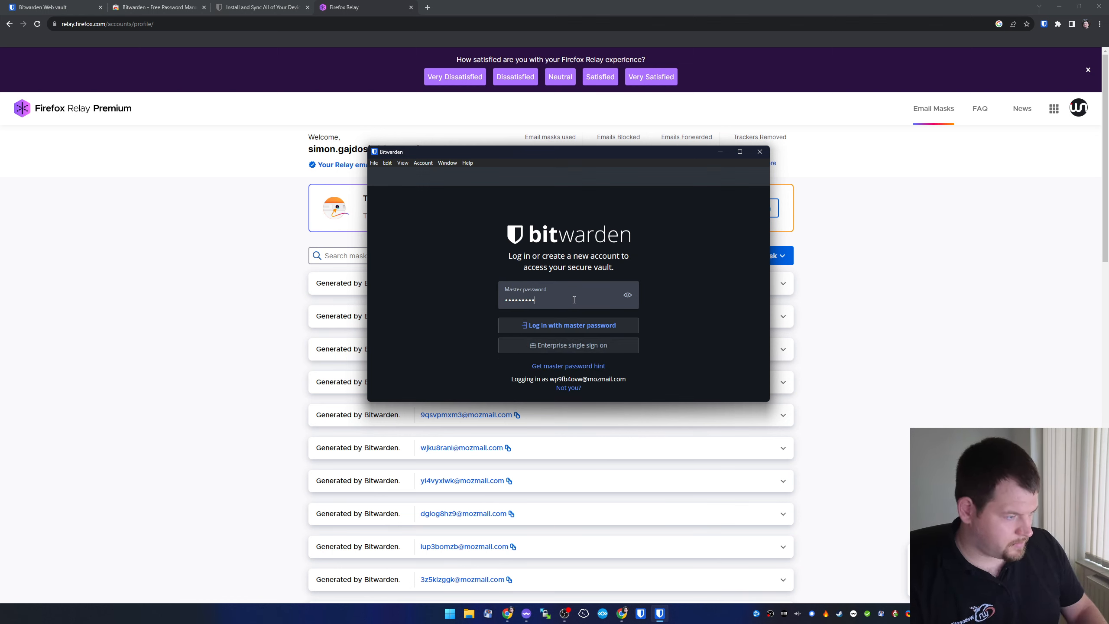
{"action": "type", "text": "•••••••••"}
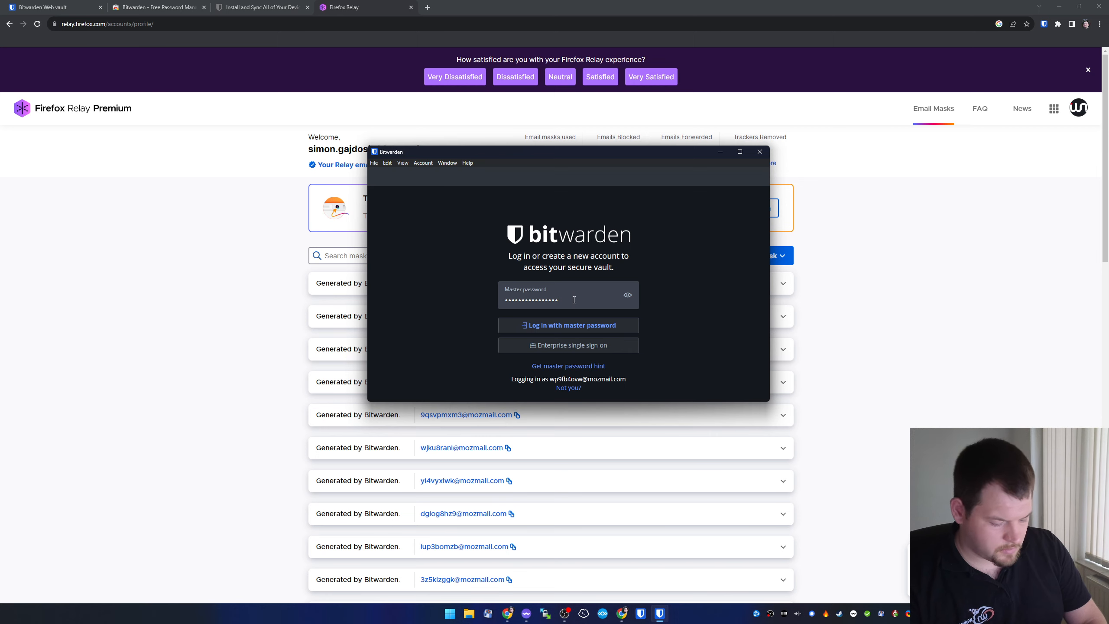
{"action": "type", "text": "•••"}
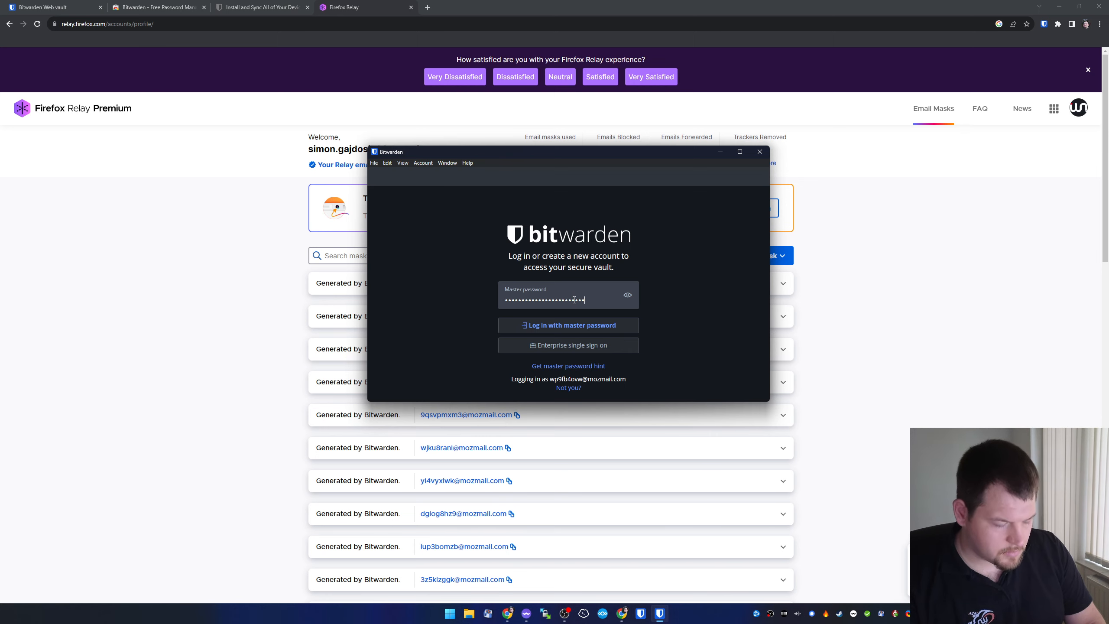
{"action": "left_click", "coordinate": [594, 325]}
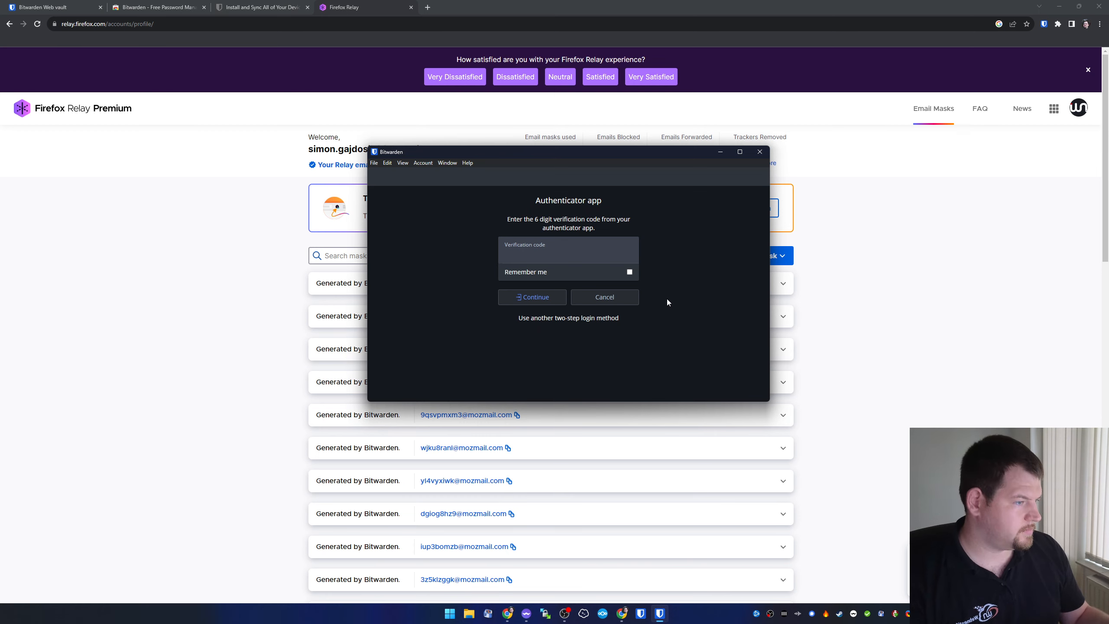
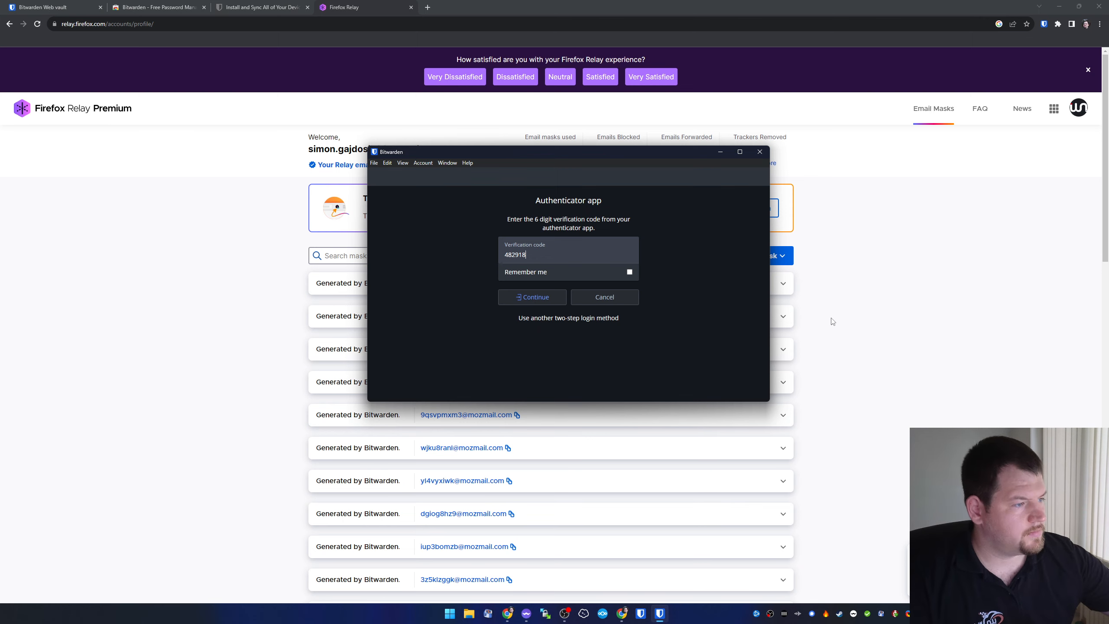
Enter the 6-digit authenticator code, tick Remember me, and continue to open the vault.
{"action": "left_click", "coordinate": [629, 272]}
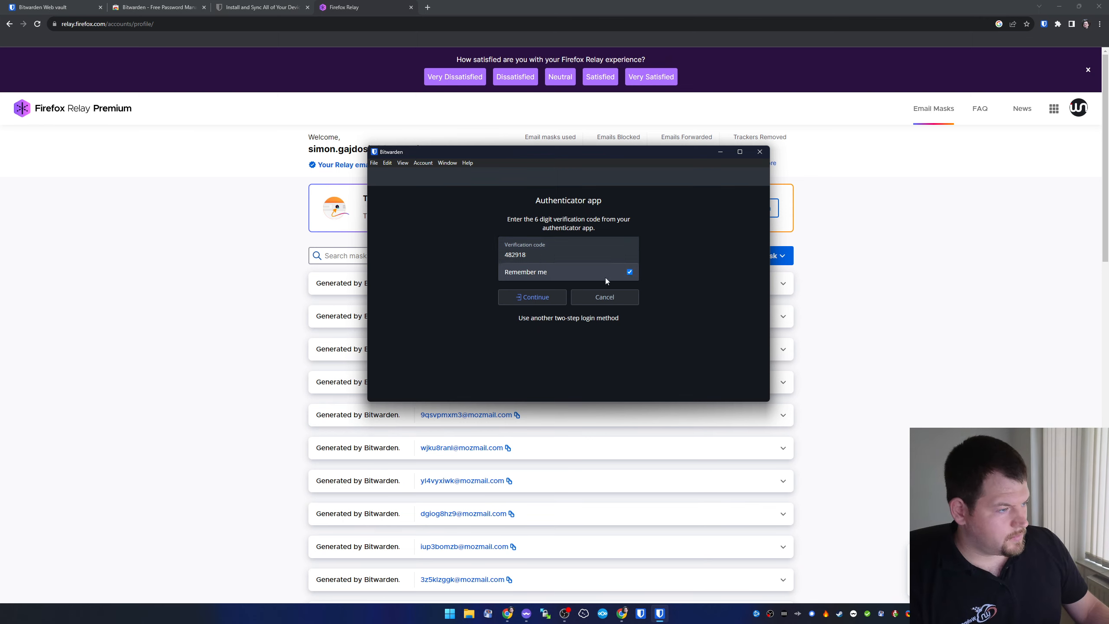
{"action": "left_click", "coordinate": [520, 299]}
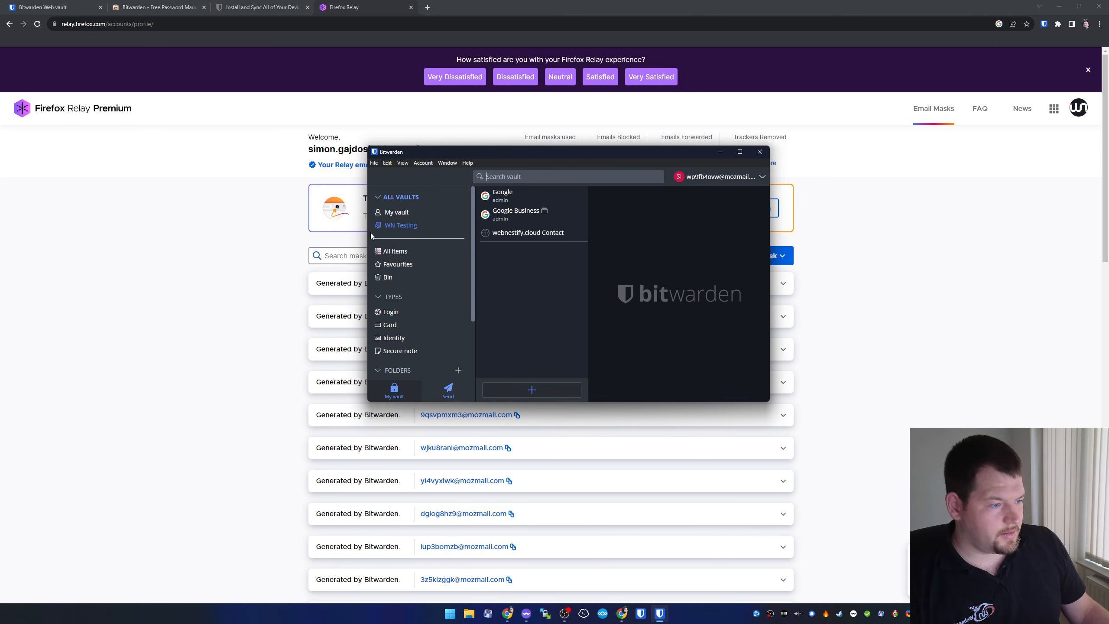
Drag the Bitwarden vault window up and to the left.
{"action": "left_click_drag", "start_coordinate": [535, 149], "coordinate": [449, 99]}
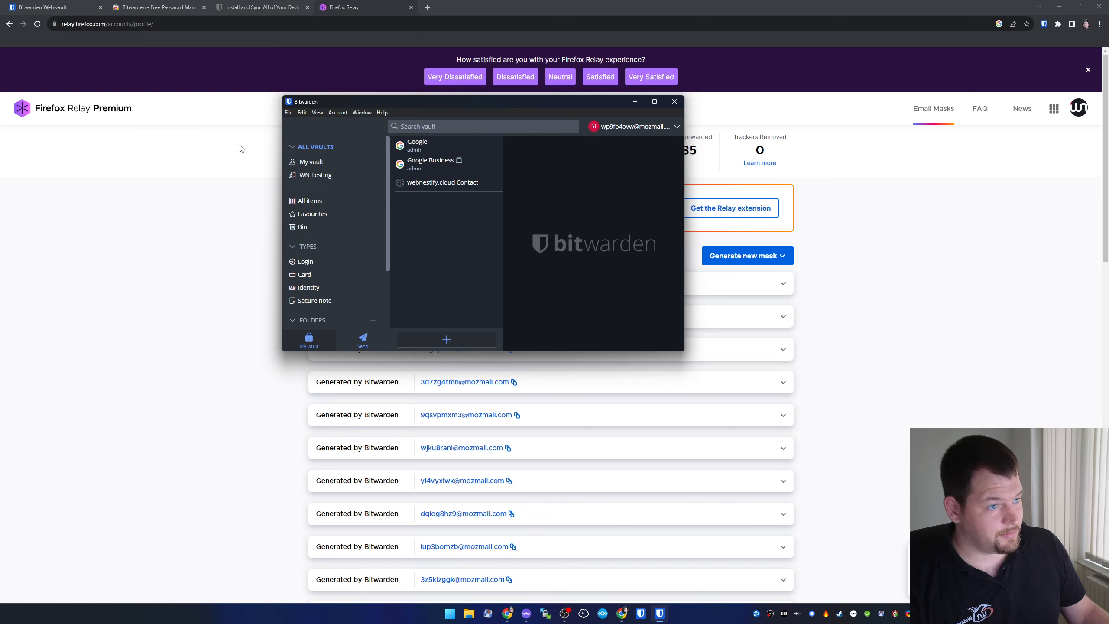
In File > Settings, enable Unlock with PIN, set a PIN, and turn off Lock with master password on restart.
{"action": "left_click", "coordinate": [290, 113]}
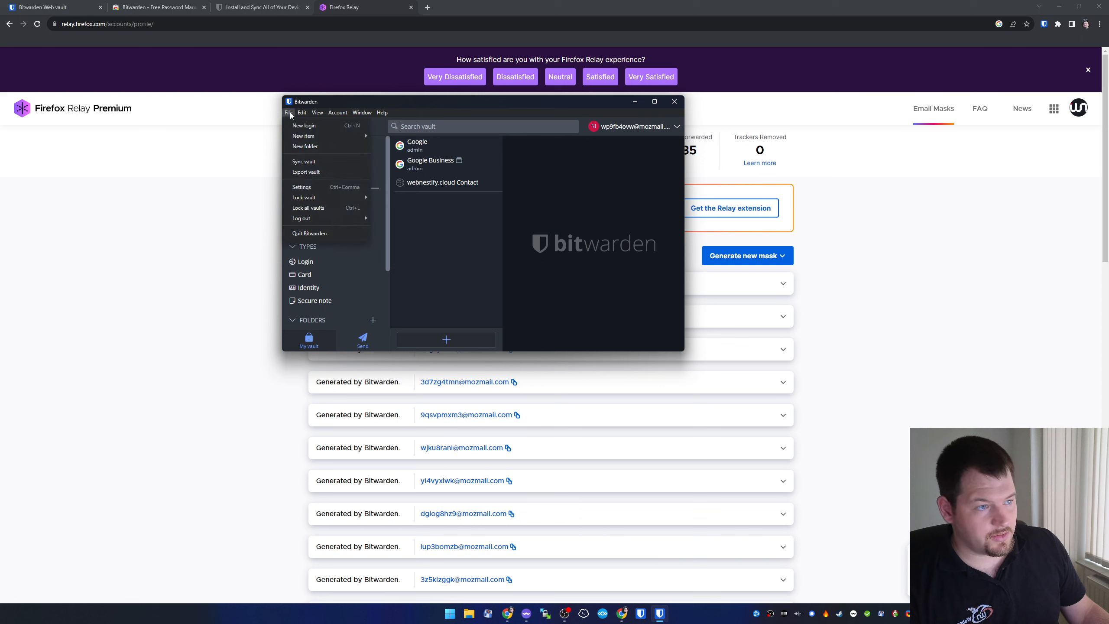
{"action": "left_click", "coordinate": [321, 186]}
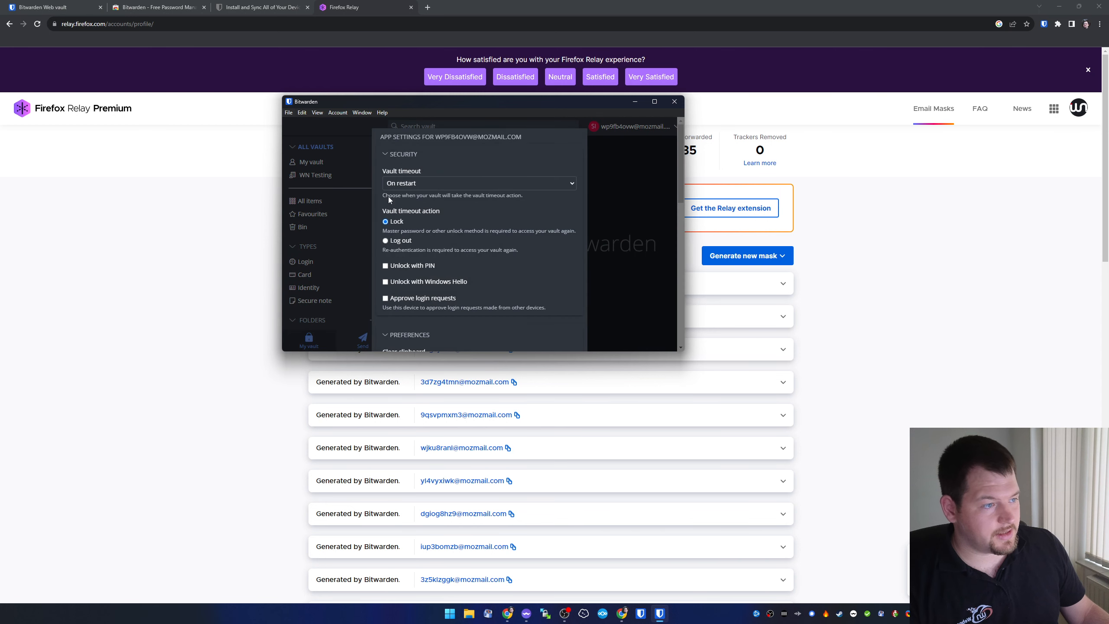
{"action": "scroll", "coordinate": [484, 187], "scroll_direction": "down", "scroll_amount": 2}
{"action": "scroll", "coordinate": [484, 187], "scroll_direction": "up", "scroll_amount": 2}
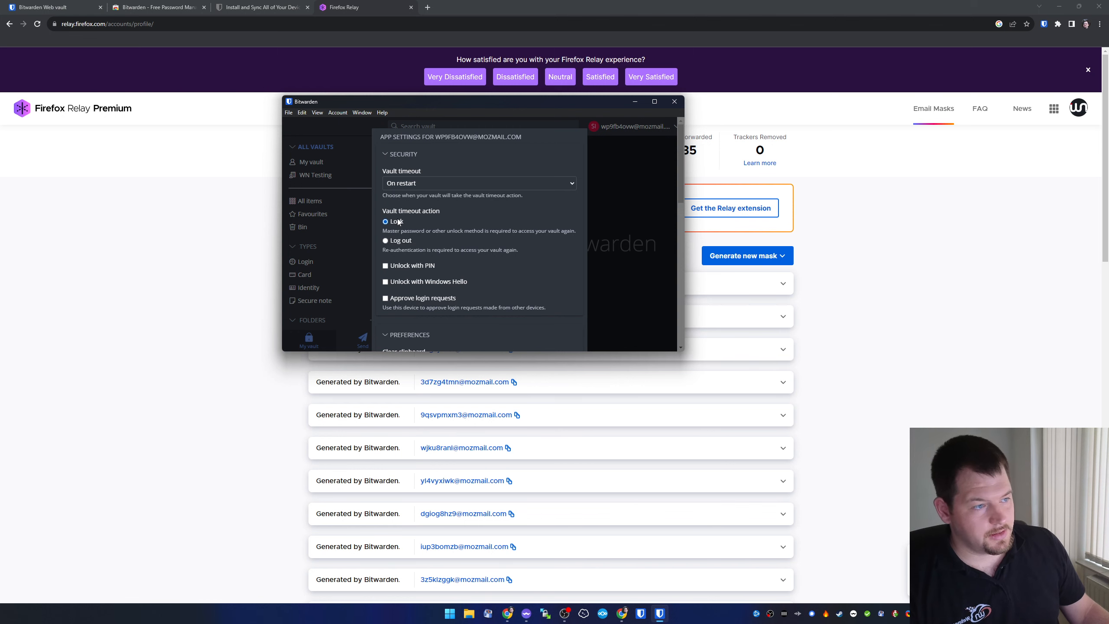
{"action": "scroll", "coordinate": [470, 224], "scroll_direction": "down", "scroll_amount": 3}
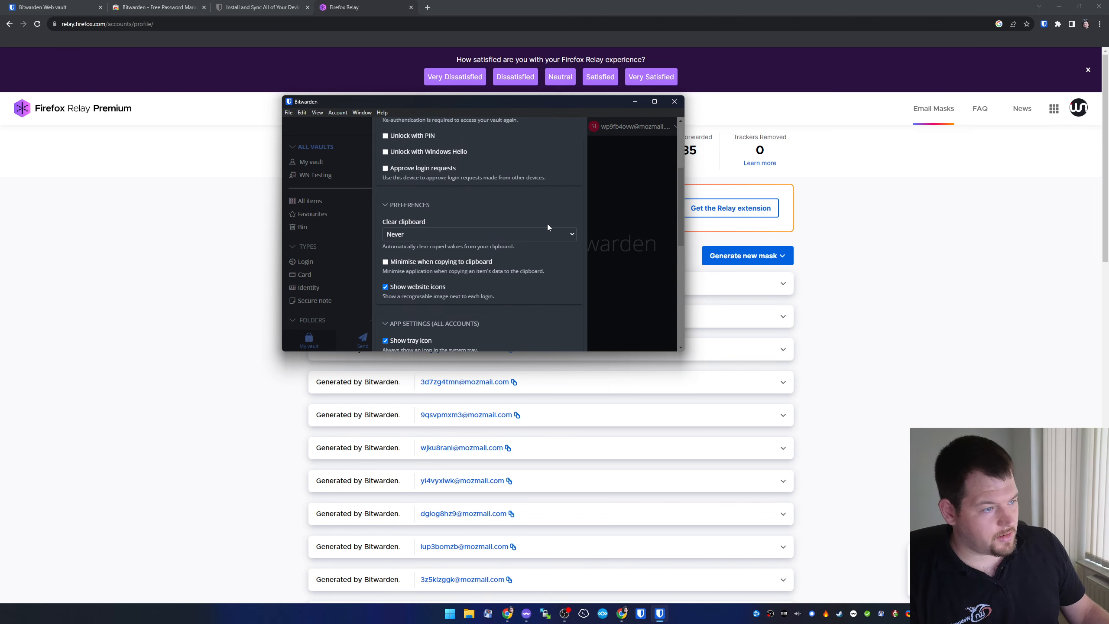
{"action": "scroll", "coordinate": [485, 279], "scroll_direction": "up", "scroll_amount": 3}
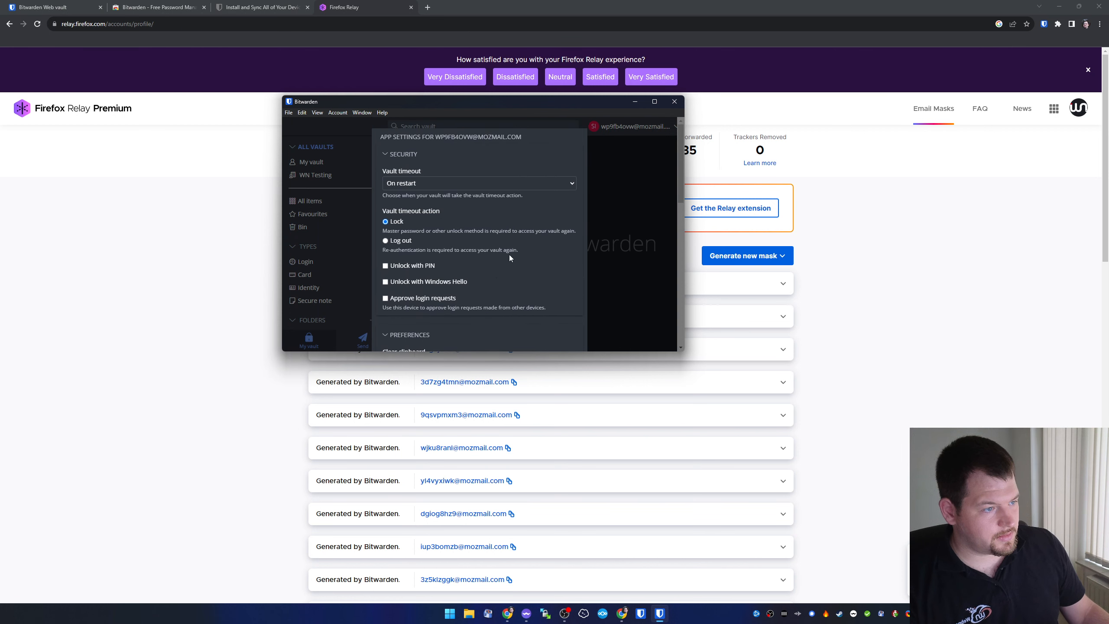
{"action": "left_click", "coordinate": [417, 266]}
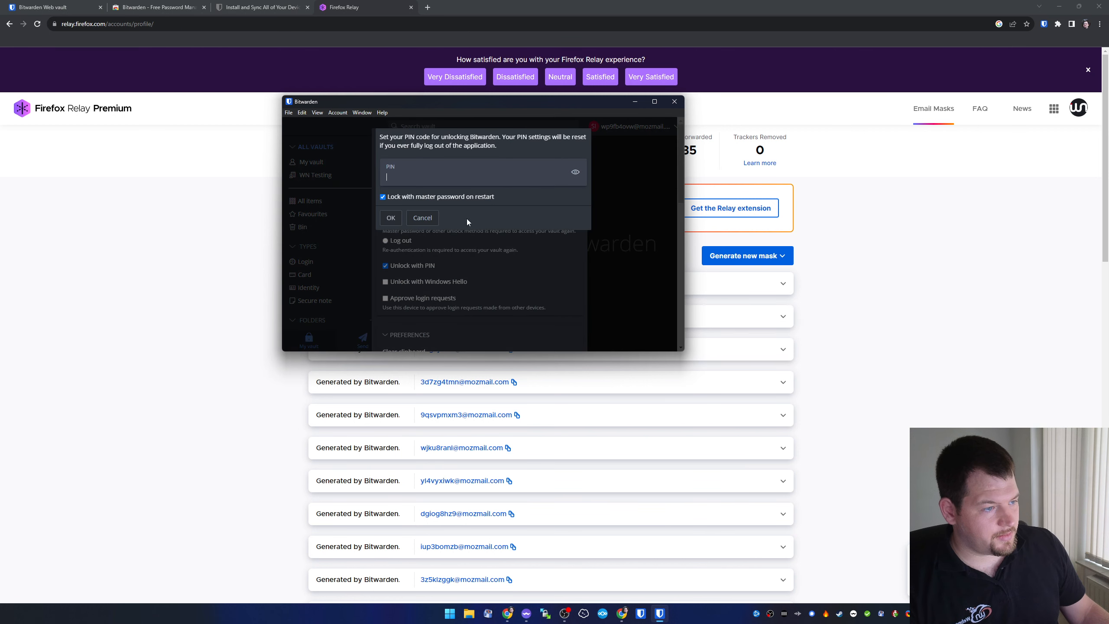
{"action": "left_click", "coordinate": [417, 200]}
{"action": "left_click", "coordinate": [419, 165]}
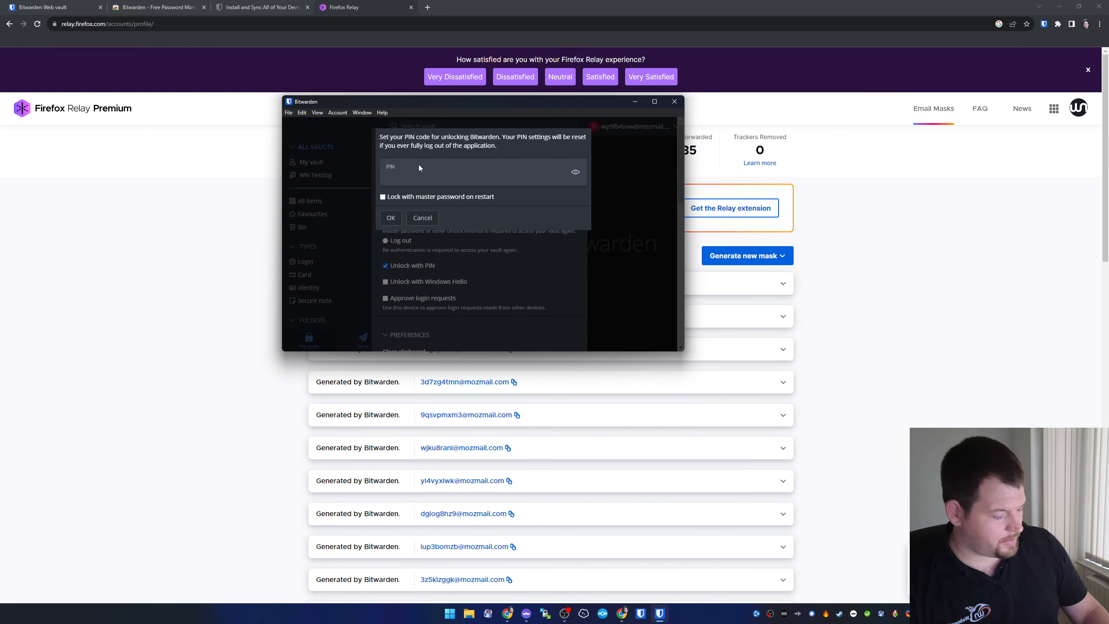
{"action": "type", "text": "•••"}
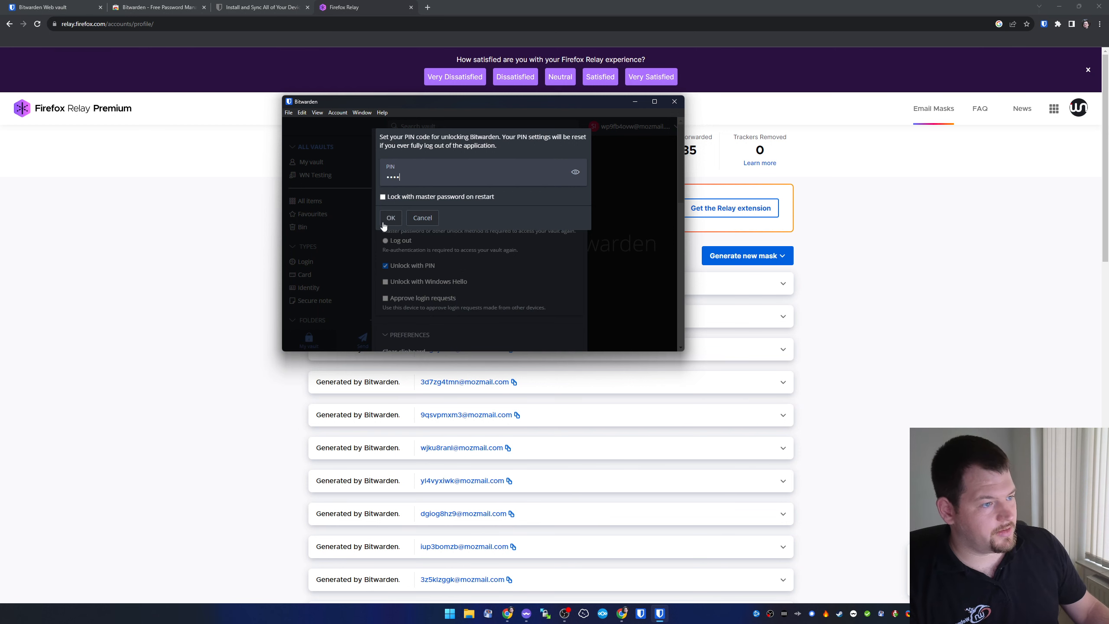
{"action": "type", "text": "•"}
{"action": "key", "text": "Return"}
Scroll down through the remaining settings, such as tray-icon and start-on-login options.
{"action": "scroll", "coordinate": [529, 274], "scroll_direction": "down", "scroll_amount": 4}
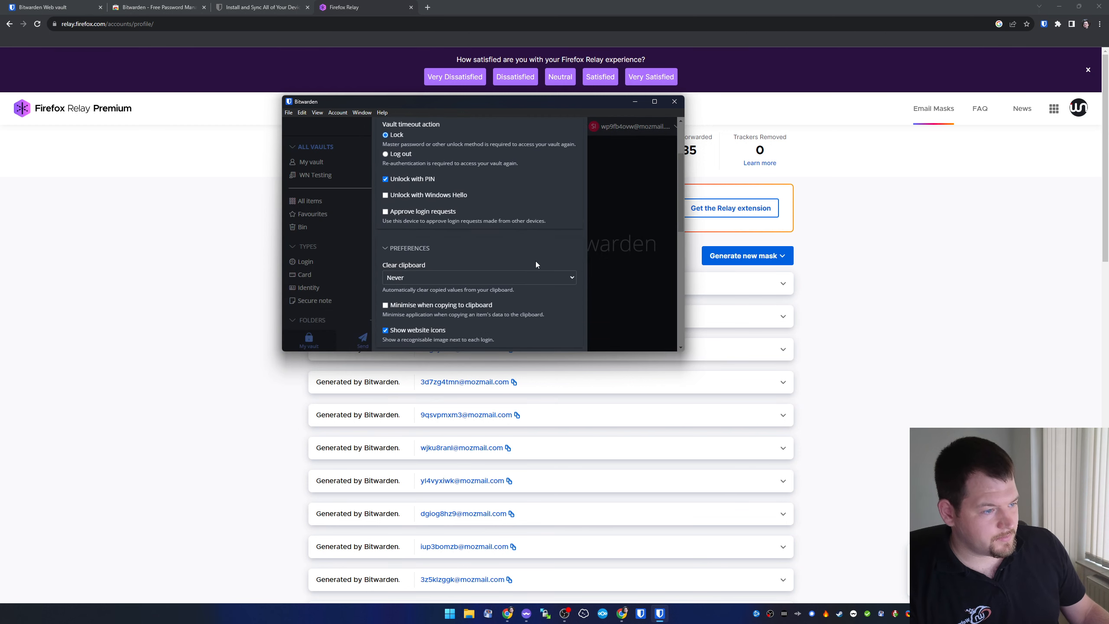
{"action": "scroll", "coordinate": [516, 193], "scroll_direction": "down", "scroll_amount": 2}
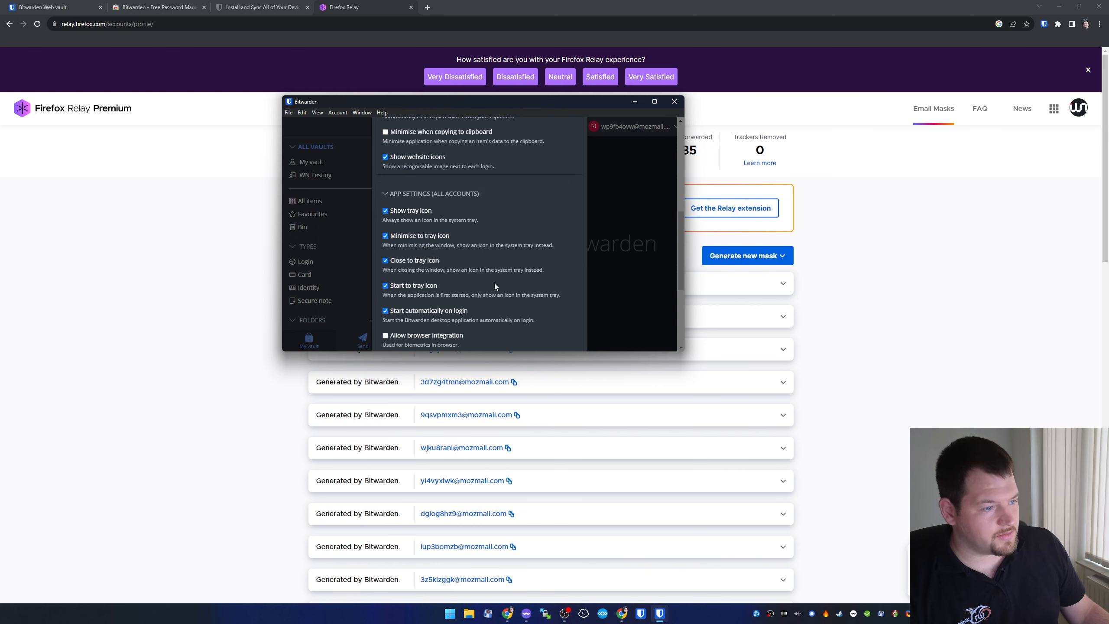
{"action": "scroll", "coordinate": [481, 277], "scroll_direction": "down", "scroll_amount": 2}
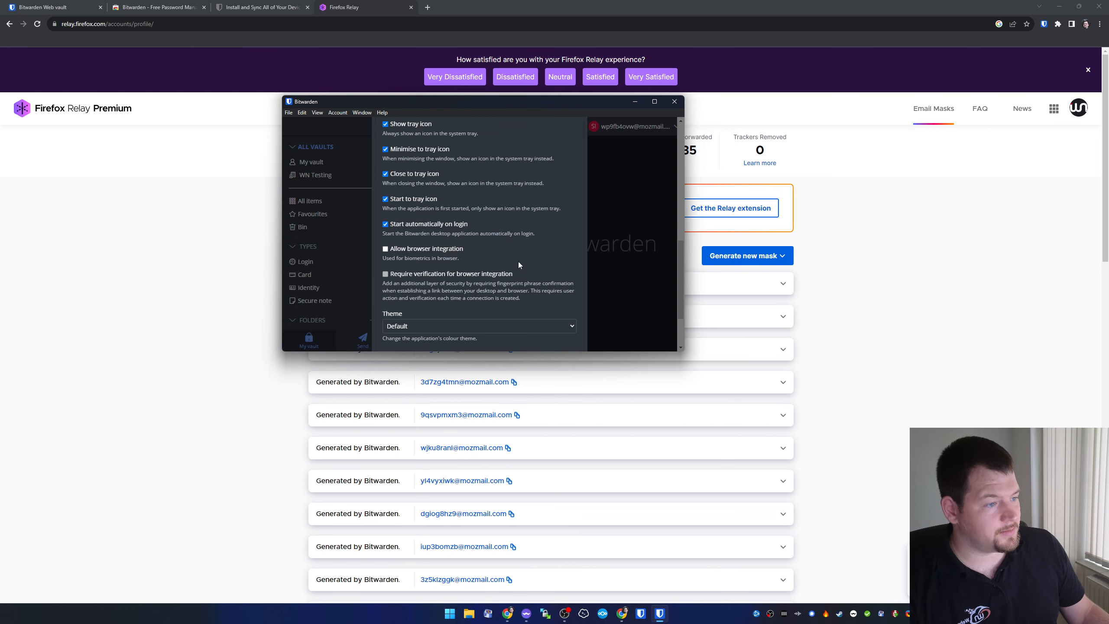
{"action": "scroll", "coordinate": [522, 255], "scroll_direction": "down", "scroll_amount": 3}
Close the settings, nudge the vault window, and switch to Chrome's locked Bitwarden Web vault tab.
{"action": "left_click", "coordinate": [641, 173]}
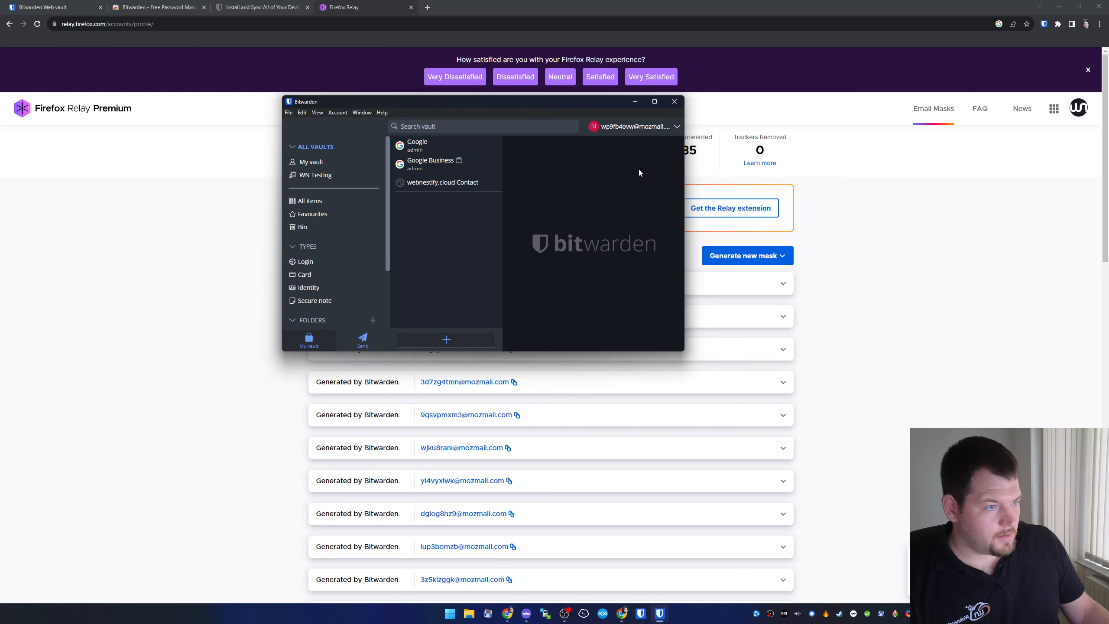
{"action": "mouse_move", "coordinate": [463, 102]}
{"action": "left_mouse_down"}
{"action": "mouse_move", "coordinate": [371, 82]}
{"action": "mouse_move", "coordinate": [459, 100]}
{"action": "left_mouse_up"}
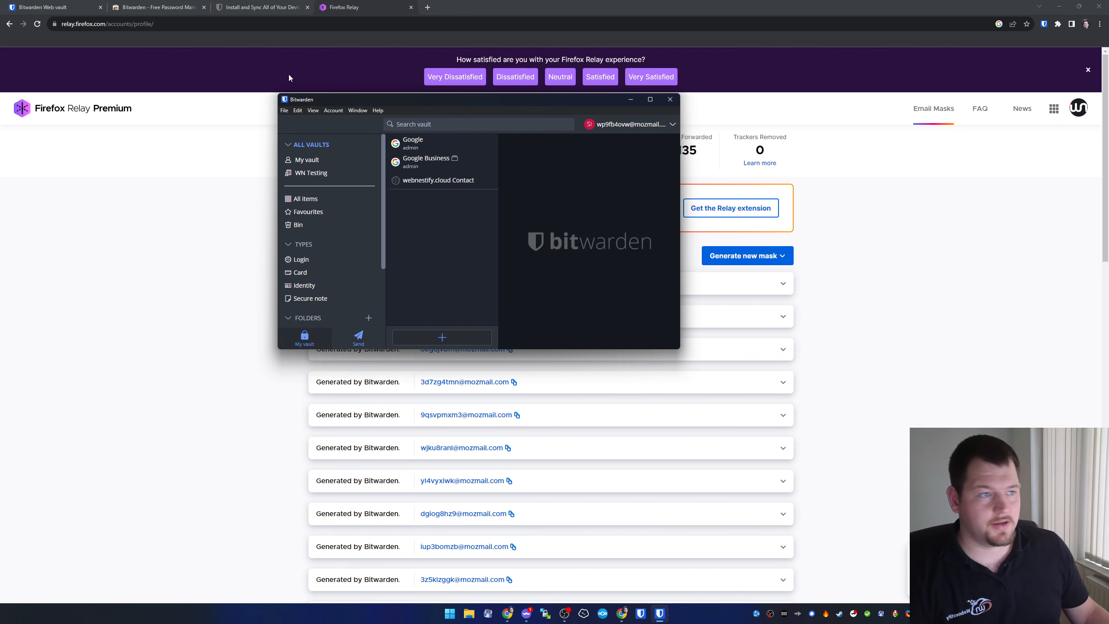
{"action": "left_click", "coordinate": [78, 6]}
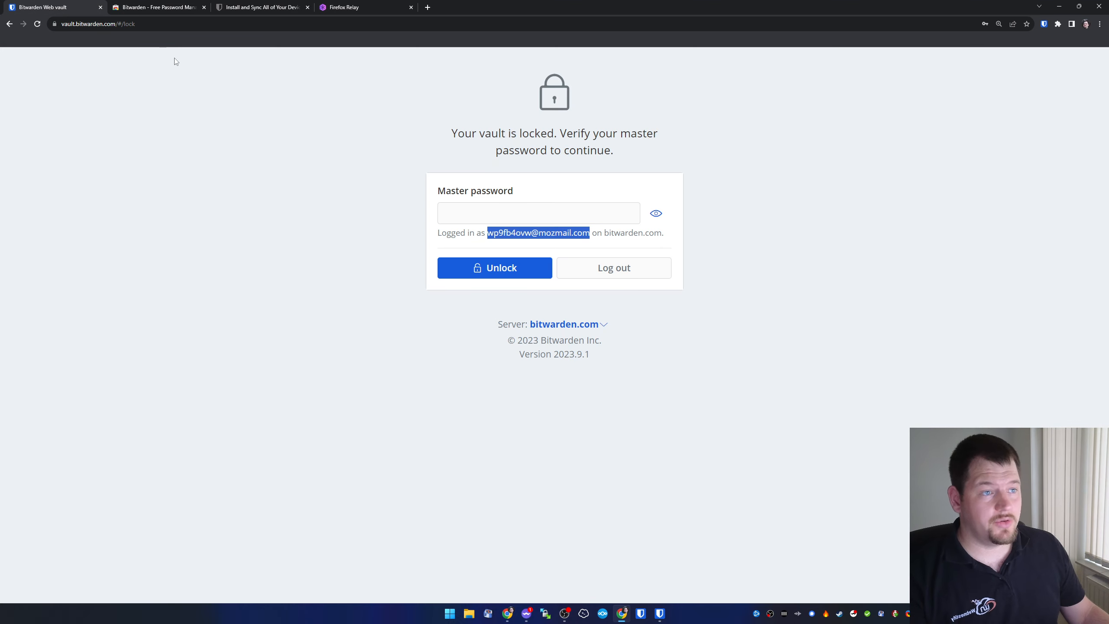
Replace the locked web vault address with bitwarden.com and load the homepage.
{"action": "left_click", "coordinate": [110, 23]}
{"action": "type", "text": "bitwarden.com"}
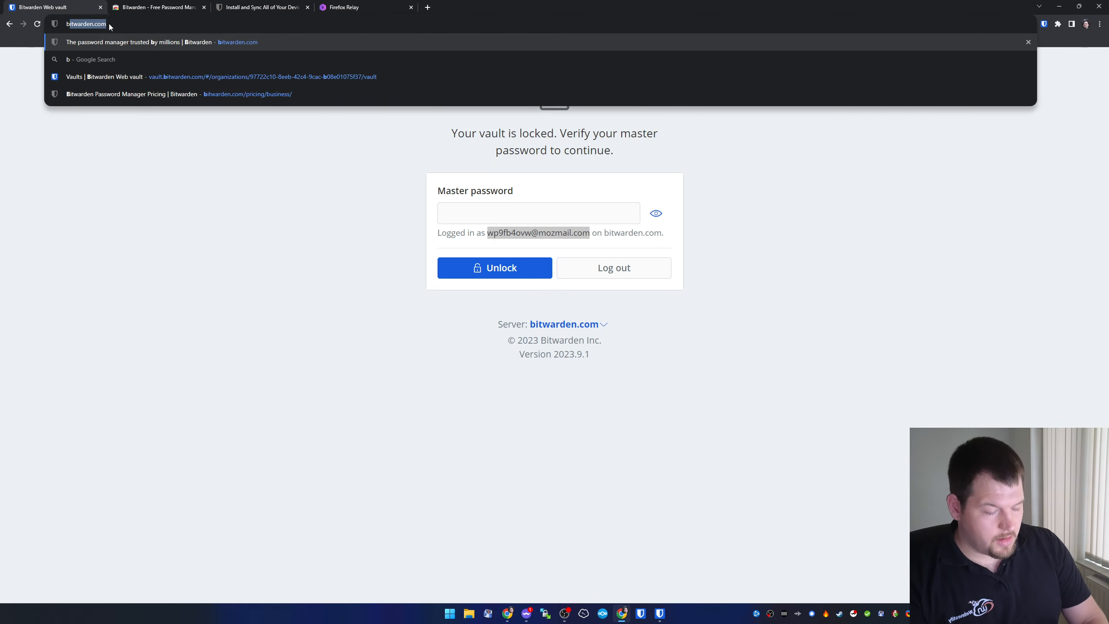
{"action": "key", "text": "Return"}
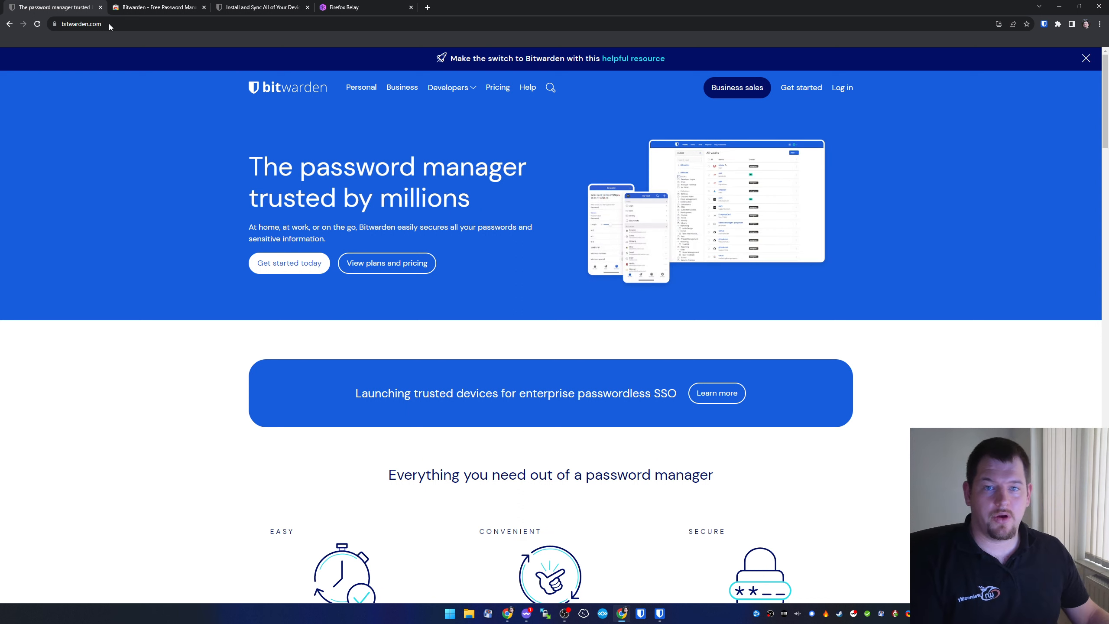
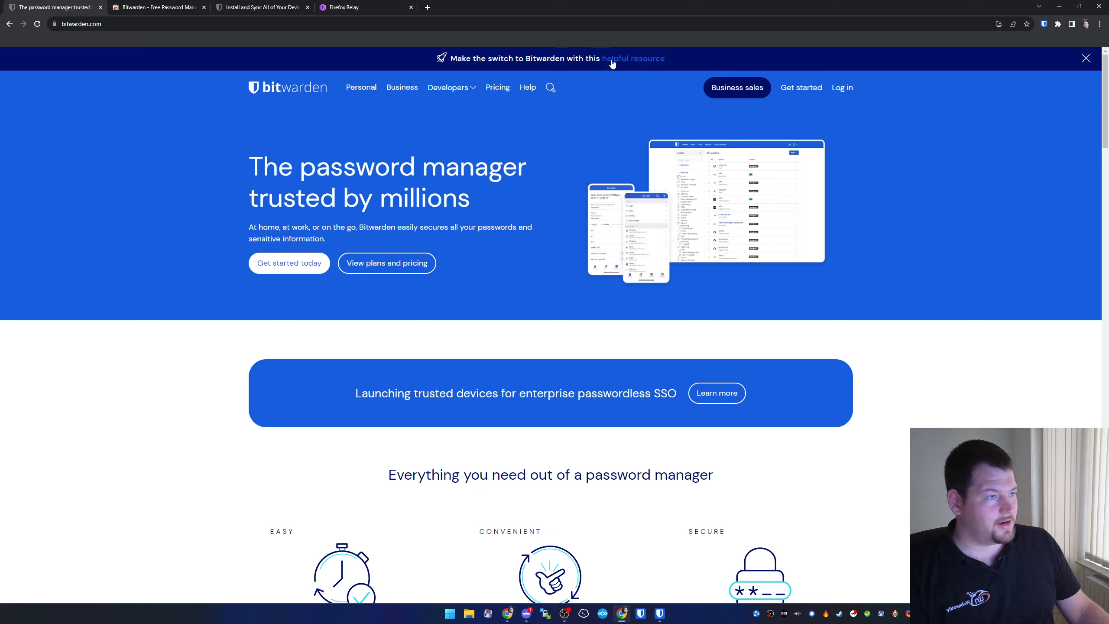
Log in to the web vault from bitwarden.com, reaching All vaults with Google, Google Business and webnestify.cloud Contact.
{"action": "left_click", "coordinate": [843, 90]}
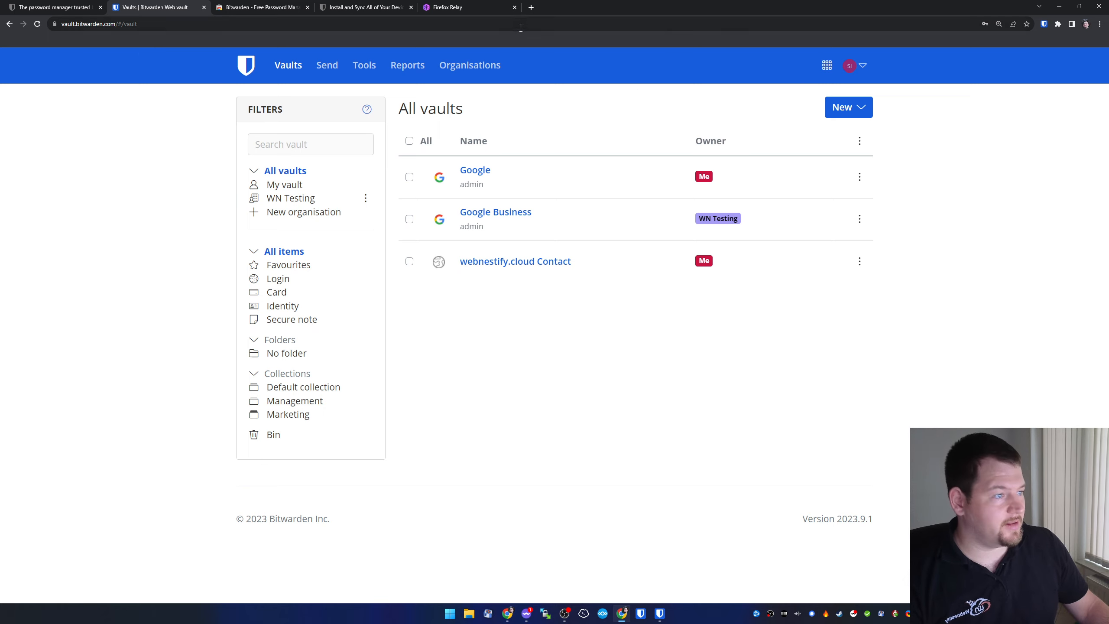
Go to Tools > Import data and keep My vault as the import destination.
{"action": "left_click", "coordinate": [363, 72]}
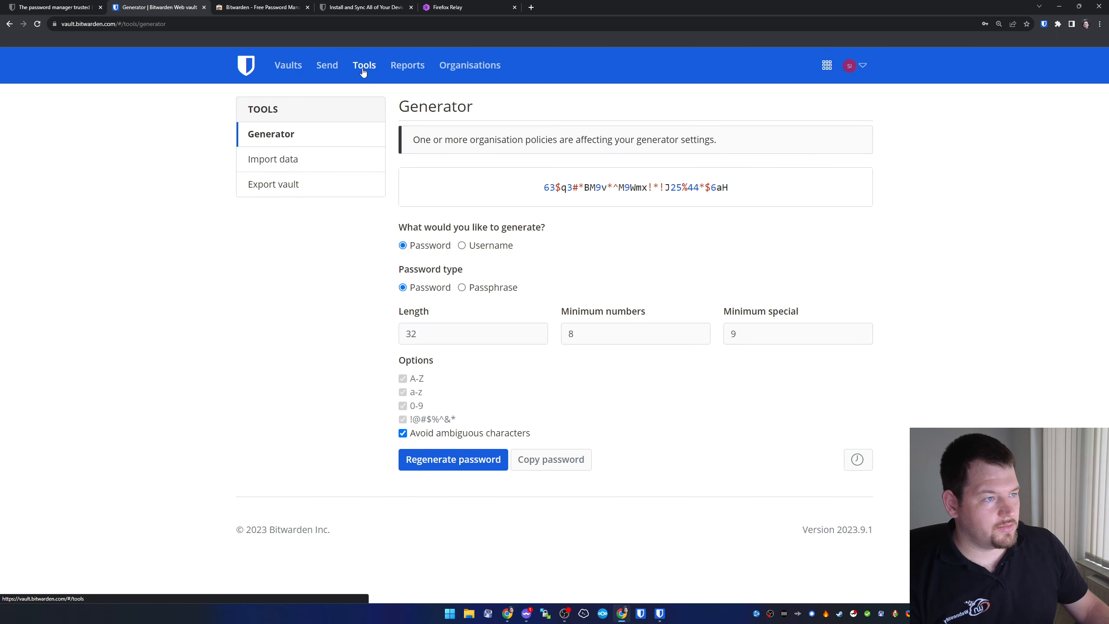
{"action": "left_click", "coordinate": [301, 167]}
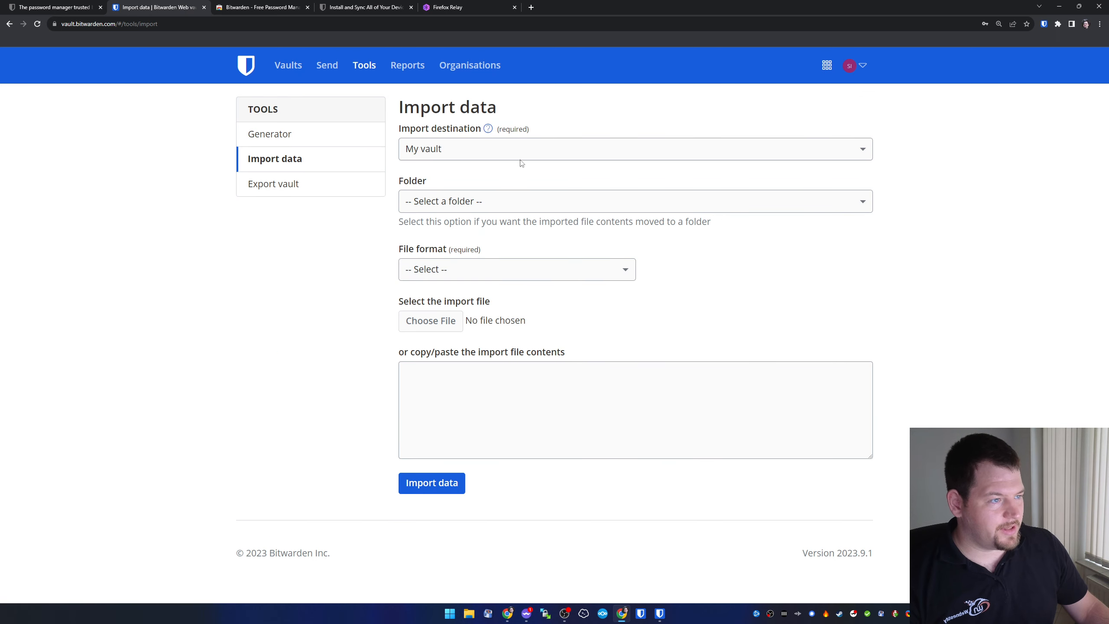
{"action": "left_click", "coordinate": [458, 146]}
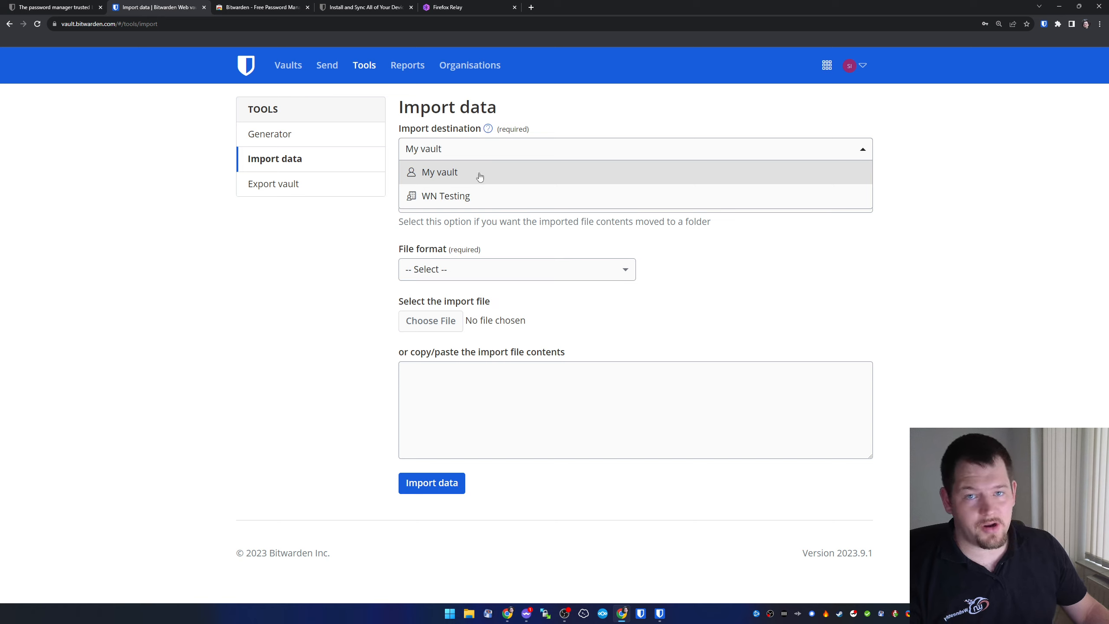
{"action": "left_click", "coordinate": [327, 281]}
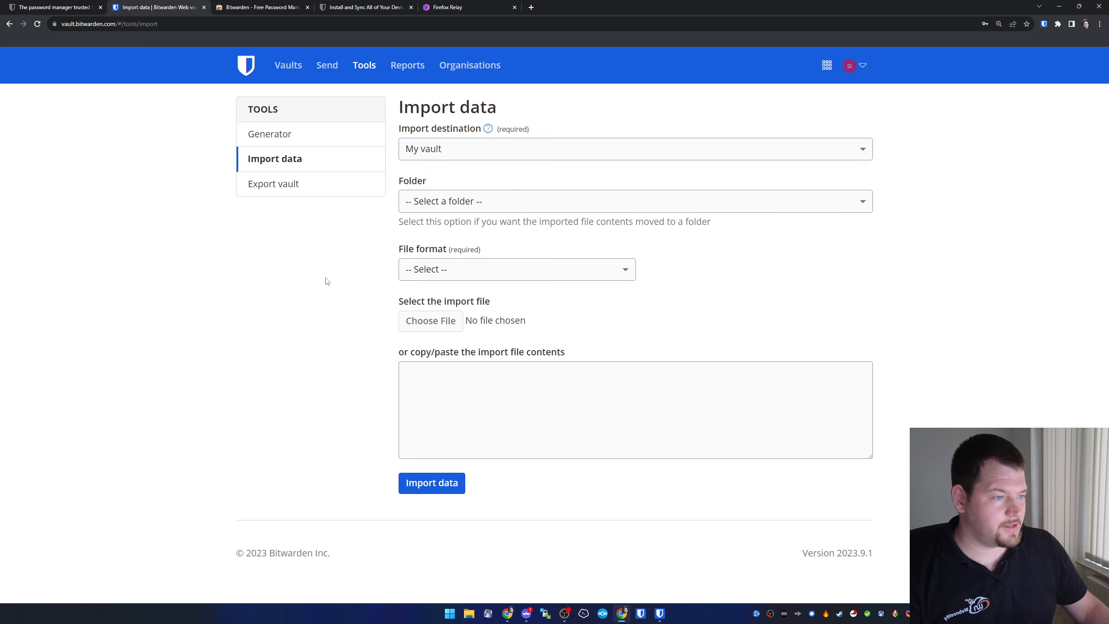
Look through the full list of supported file formats, then close it without choosing one.
{"action": "left_click", "coordinate": [565, 268]}
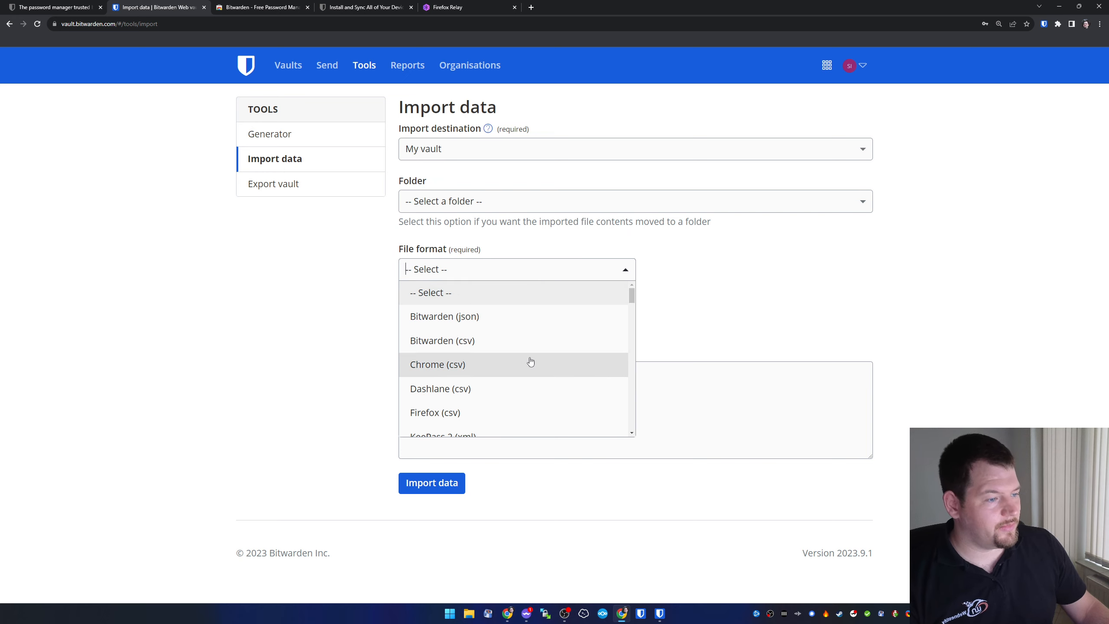
{"action": "scroll", "coordinate": [509, 364], "scroll_direction": "down", "scroll_amount": 1}
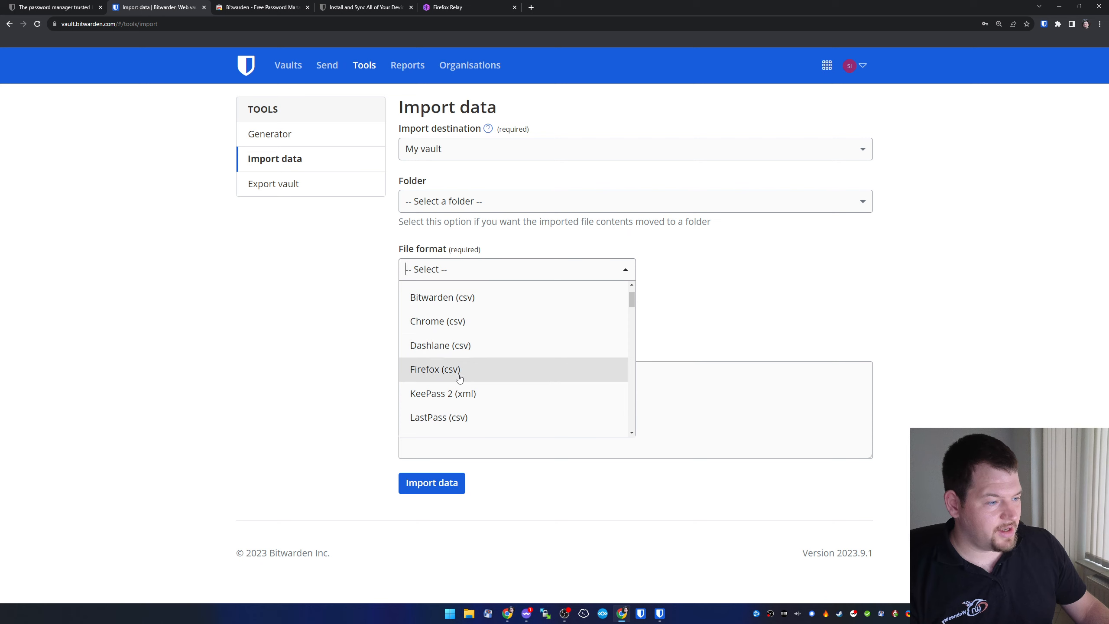
{"action": "scroll", "coordinate": [463, 379], "scroll_direction": "down", "scroll_amount": 1}
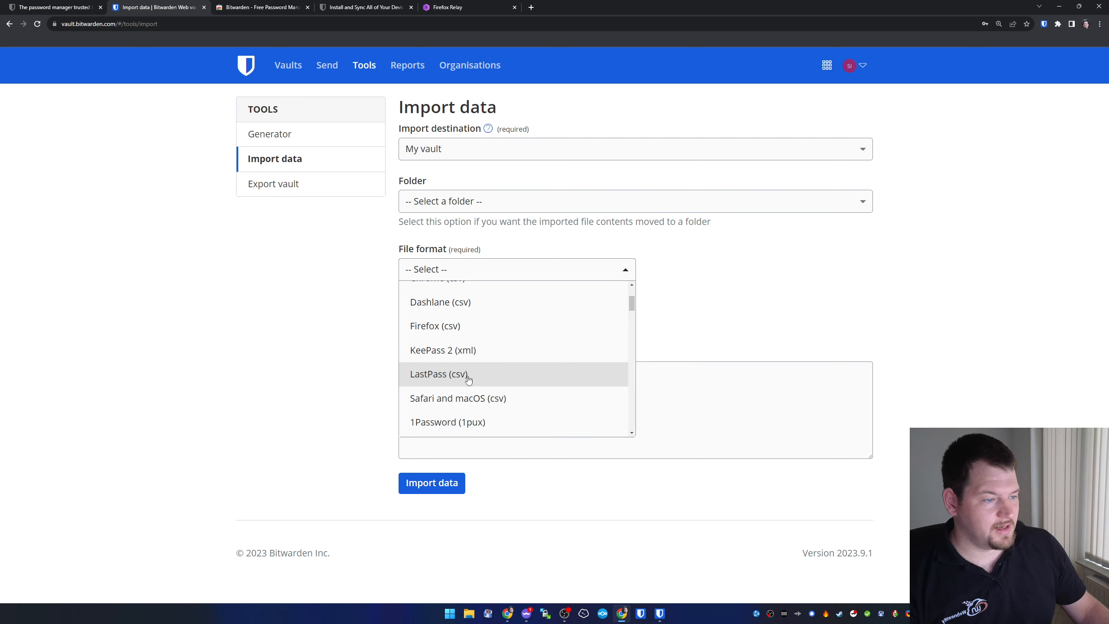
{"action": "scroll", "coordinate": [465, 380], "scroll_direction": "down", "scroll_amount": 1}
{"action": "scroll", "coordinate": [514, 377], "scroll_direction": "down", "scroll_amount": 2}
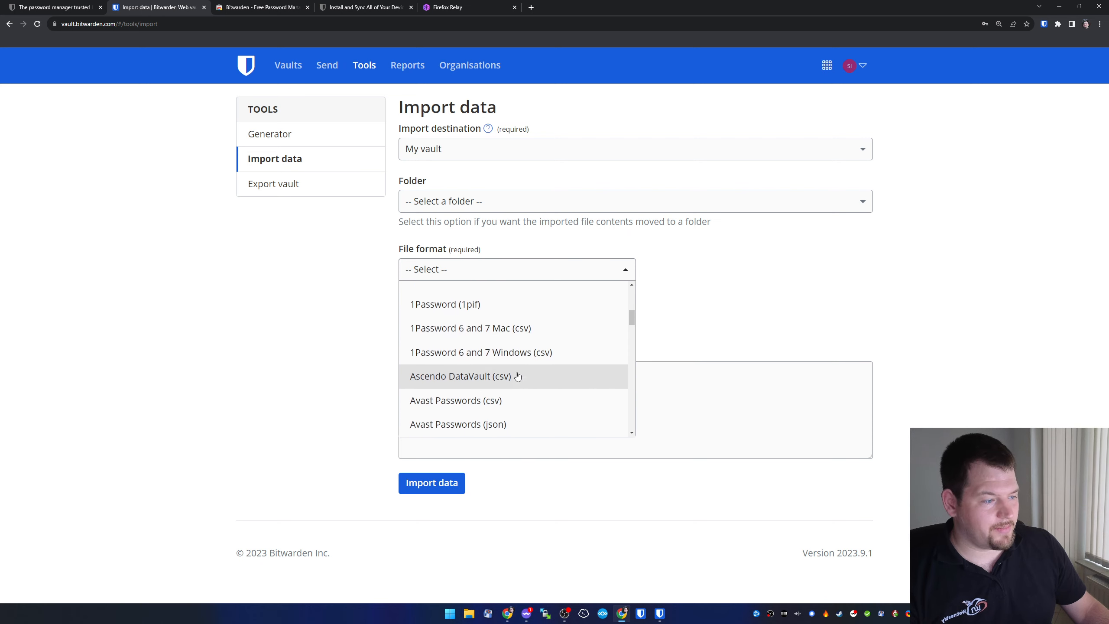
{"action": "scroll", "coordinate": [517, 376], "scroll_direction": "down", "scroll_amount": 5}
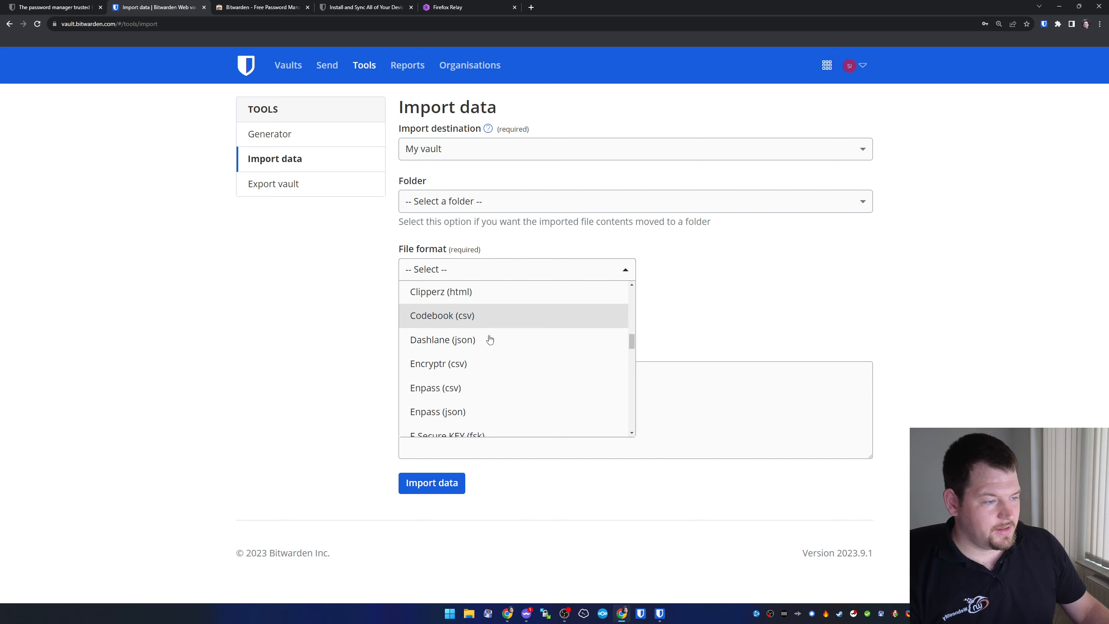
{"action": "scroll", "coordinate": [490, 340], "scroll_direction": "down", "scroll_amount": 7}
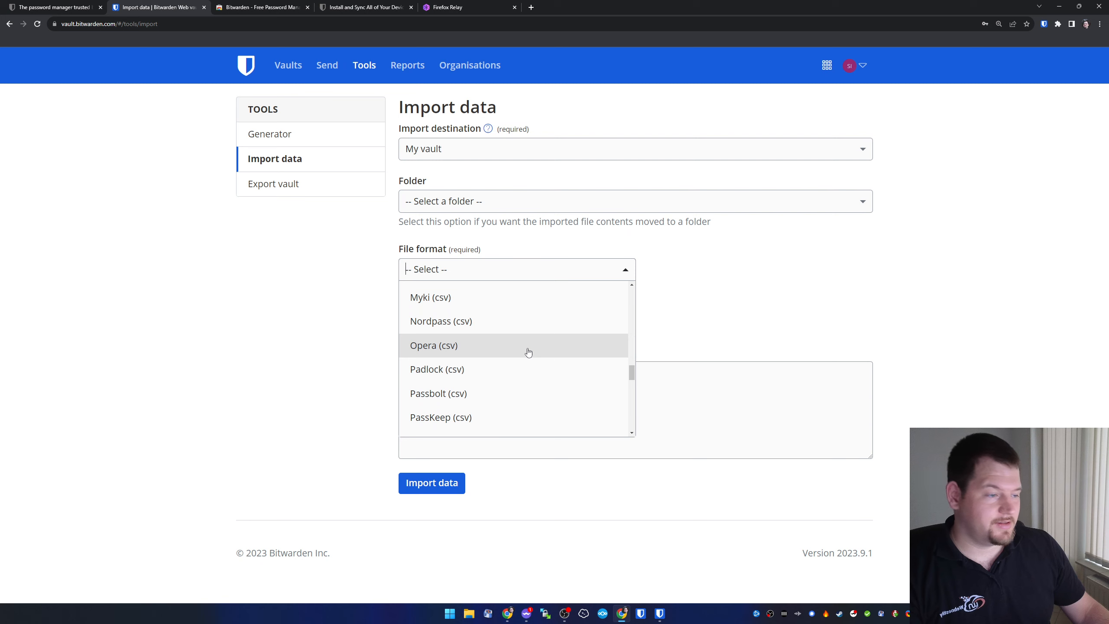
{"action": "scroll", "coordinate": [517, 353], "scroll_direction": "down", "scroll_amount": 3}
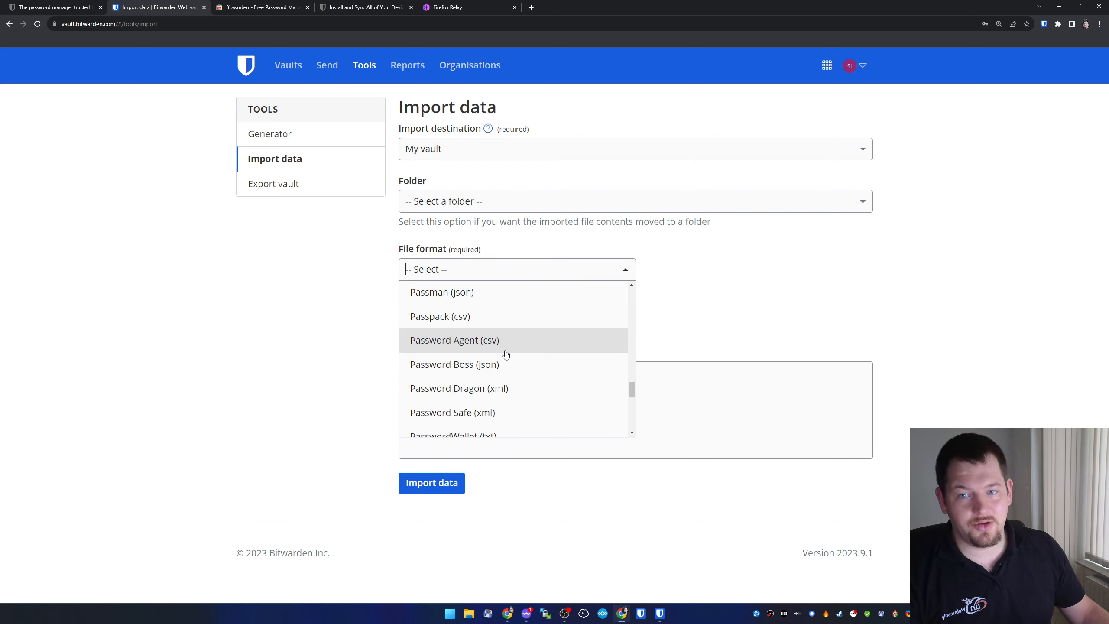
{"action": "scroll", "coordinate": [506, 355], "scroll_direction": "down", "scroll_amount": 4}
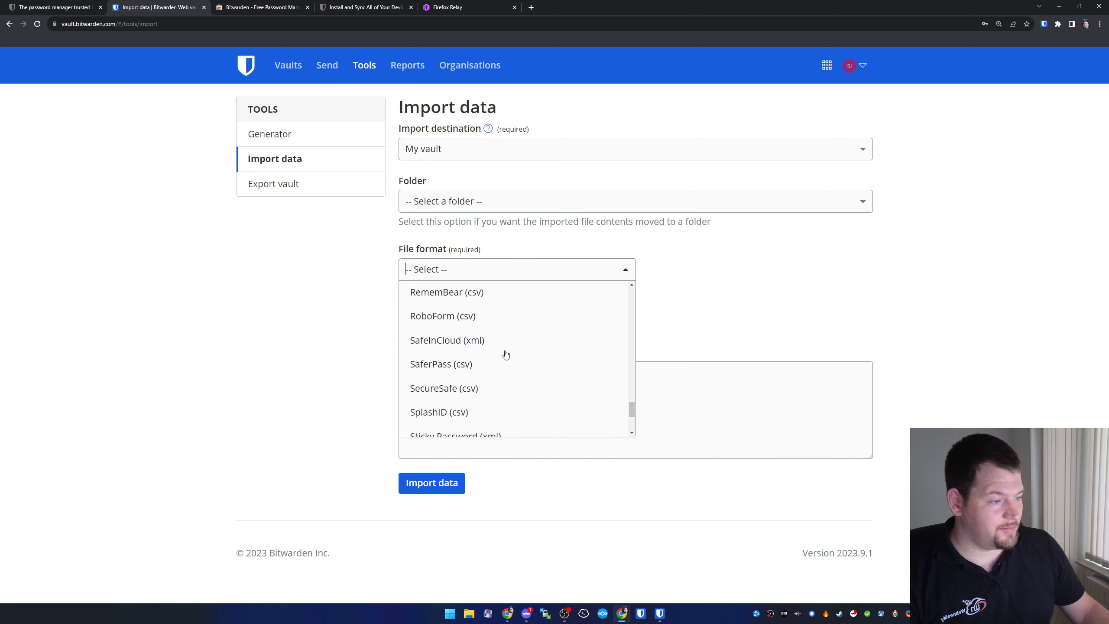
{"action": "scroll", "coordinate": [502, 405], "scroll_direction": "down", "scroll_amount": 3}
{"action": "left_click", "coordinate": [693, 278]}
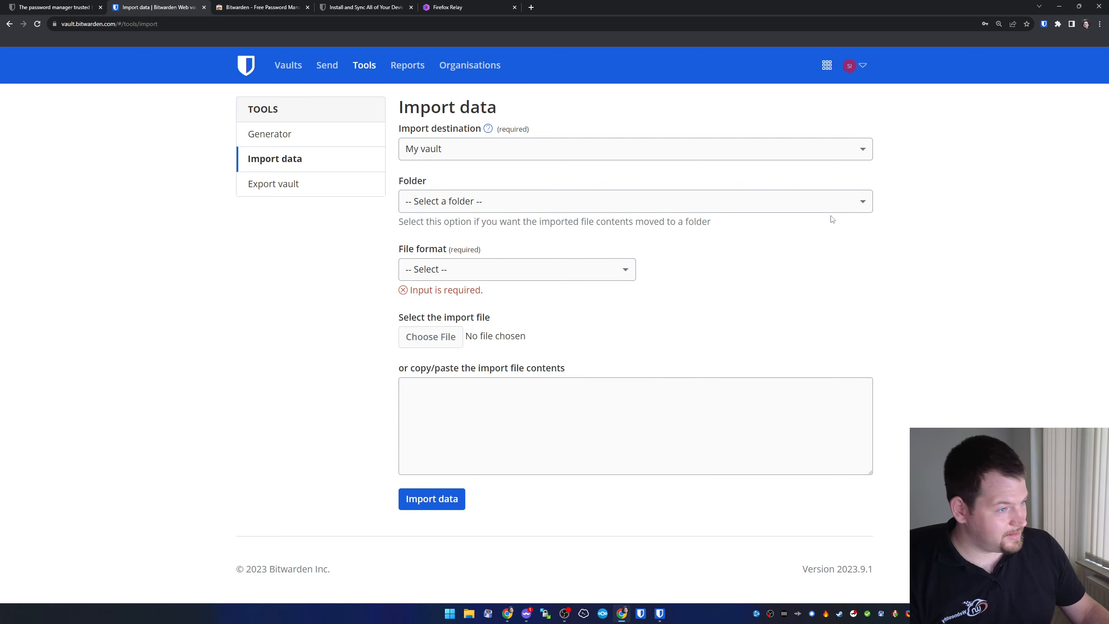